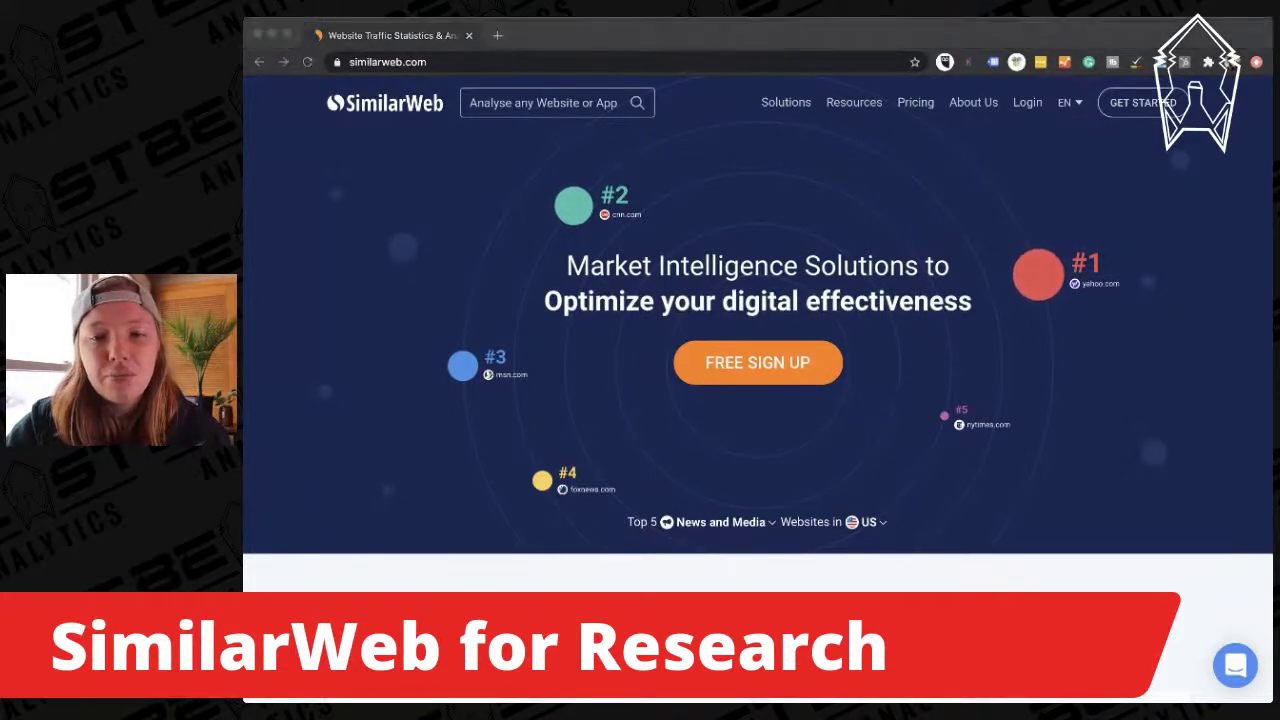
- Search for sparktoro.com and open its website analysis
click(838, 38)
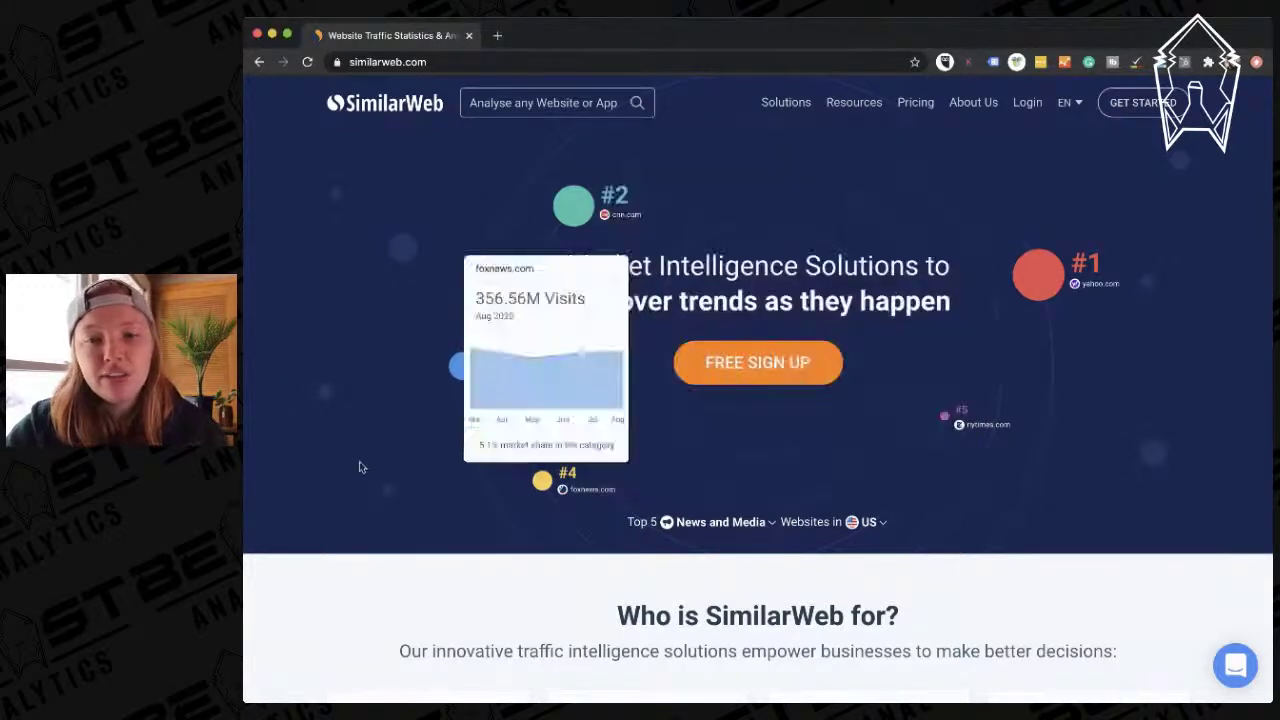
click(580, 101)
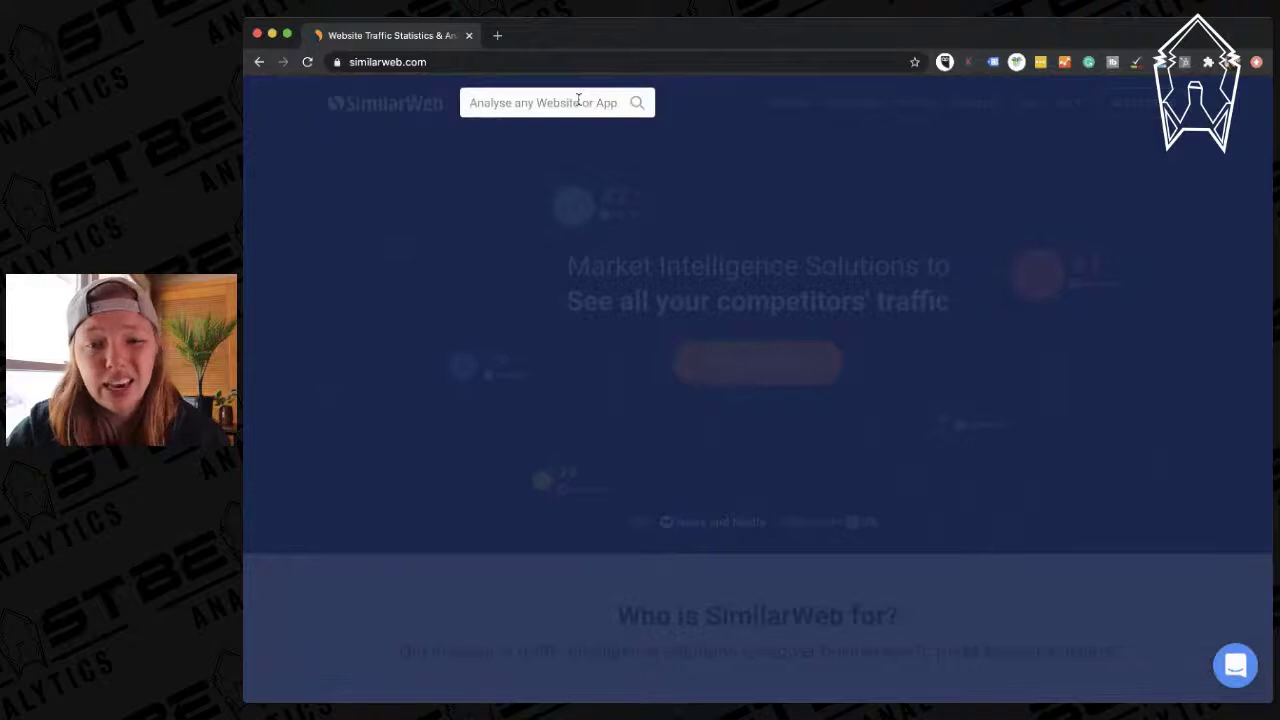
click(483, 309)
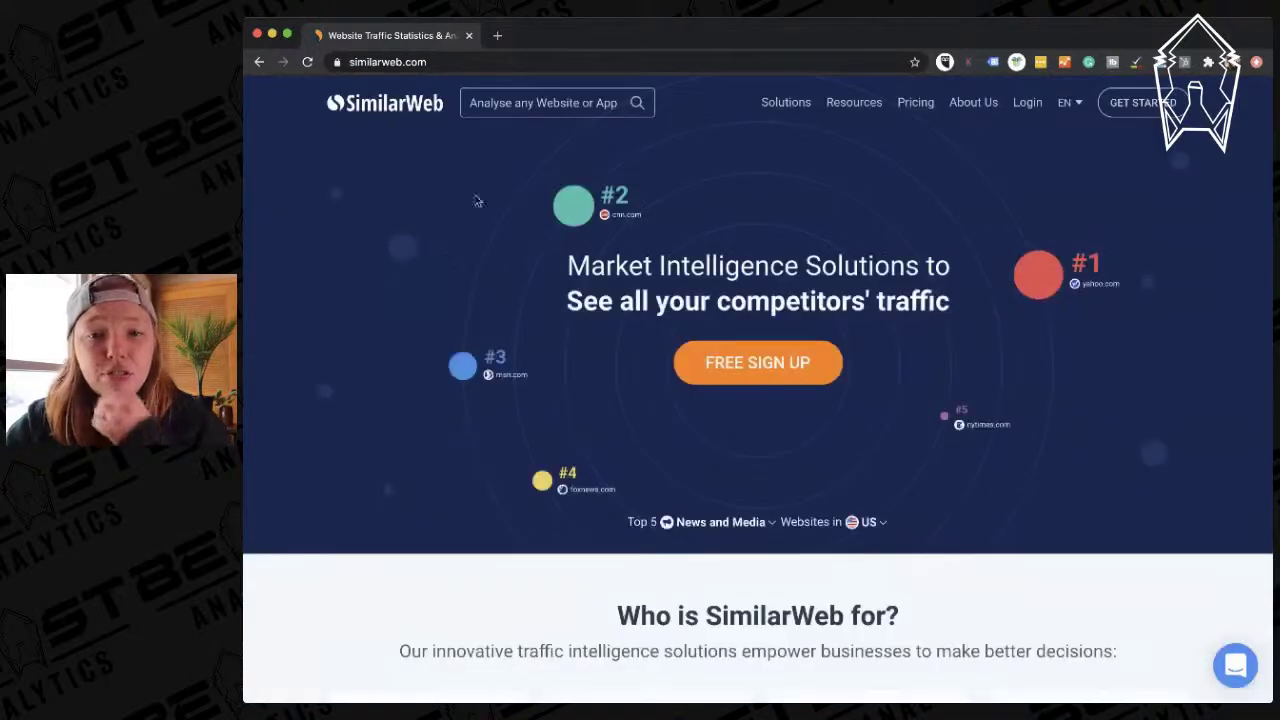
click(514, 103)
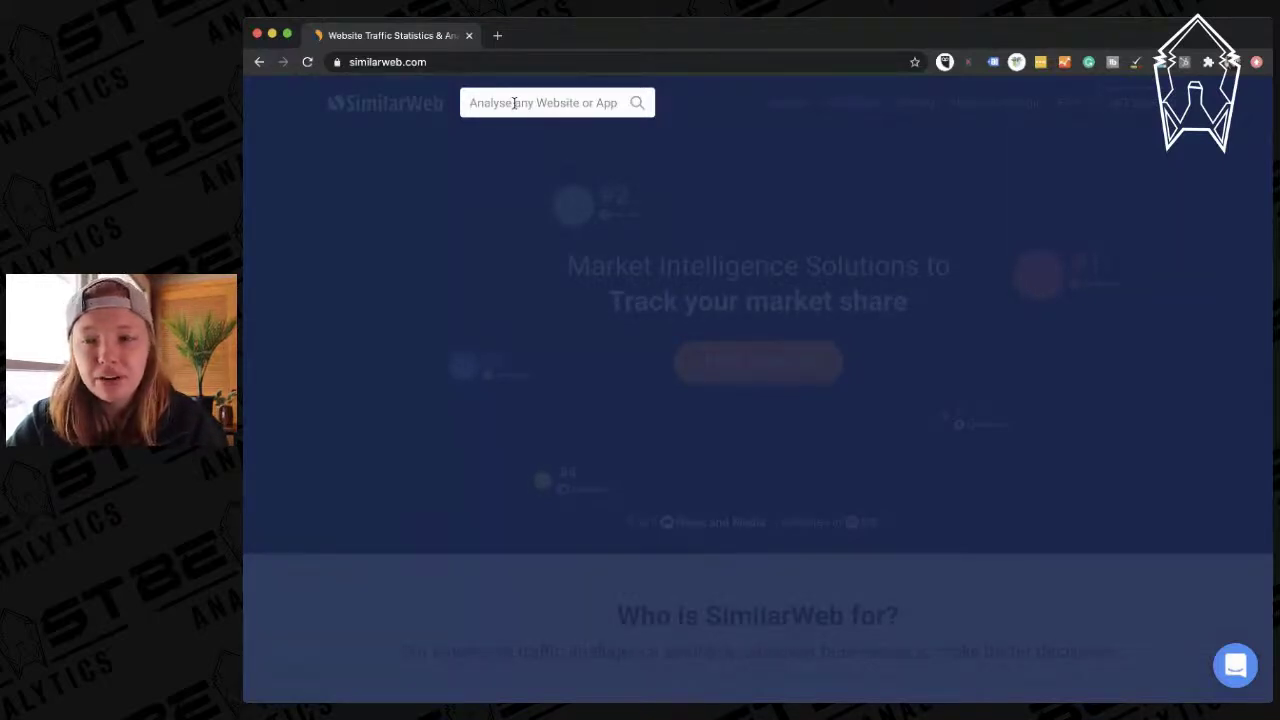
text(sparkto)
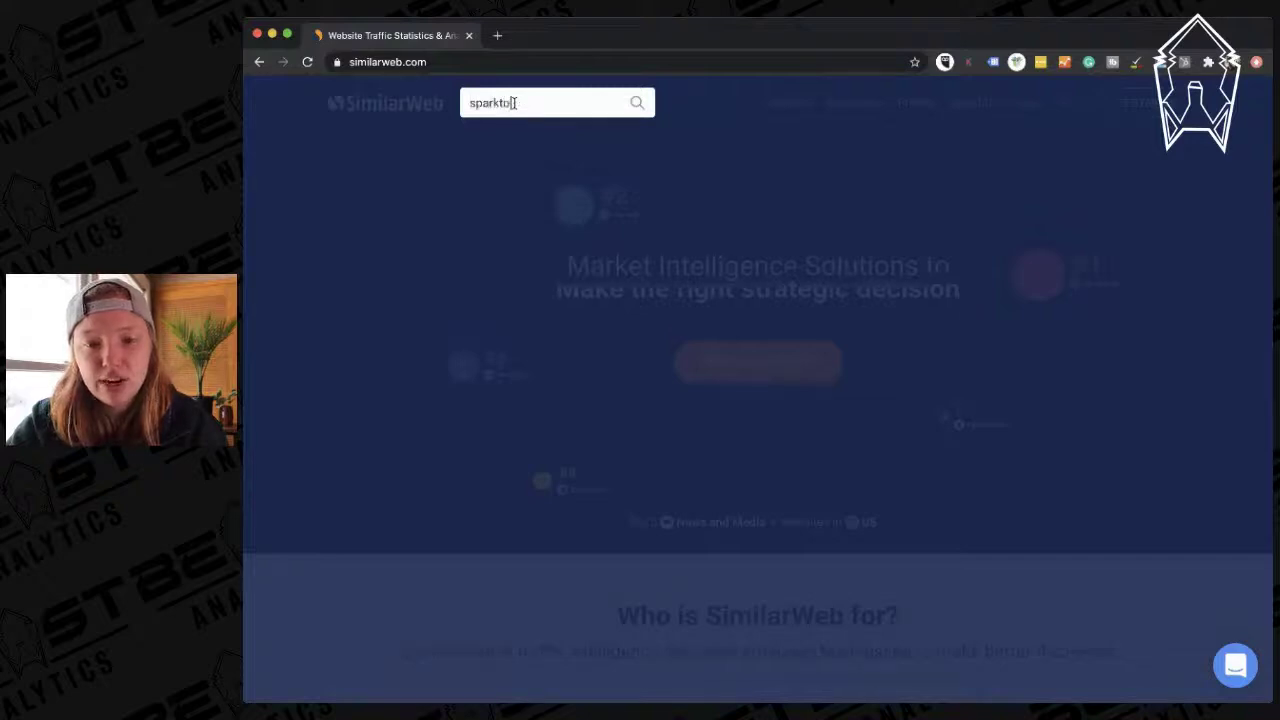
text(p)
text(.c)
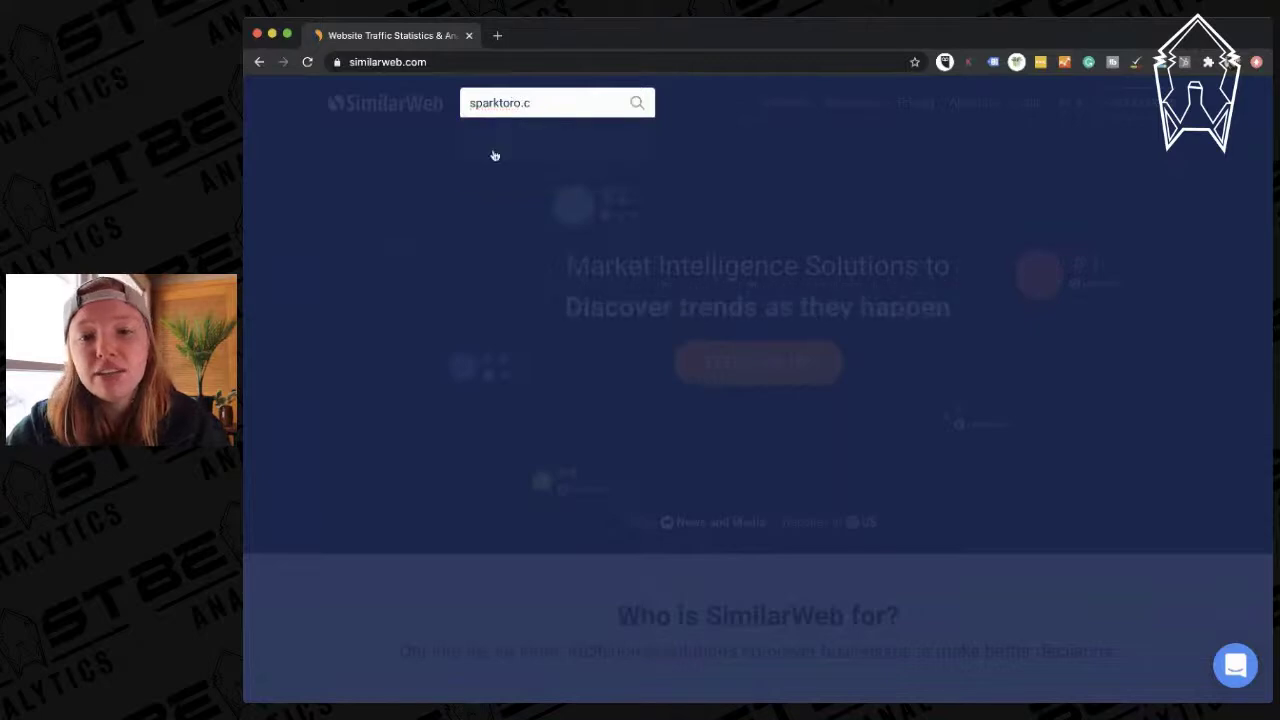
click(555, 168)
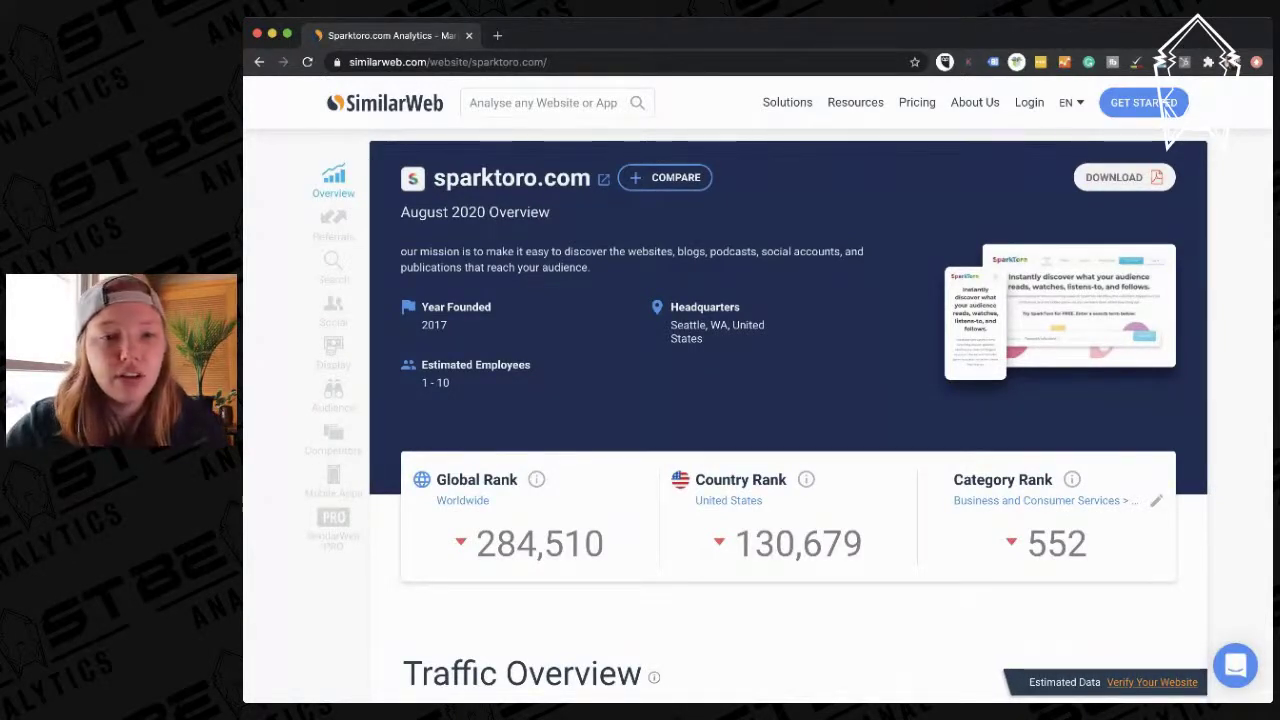
key(super+Tab)
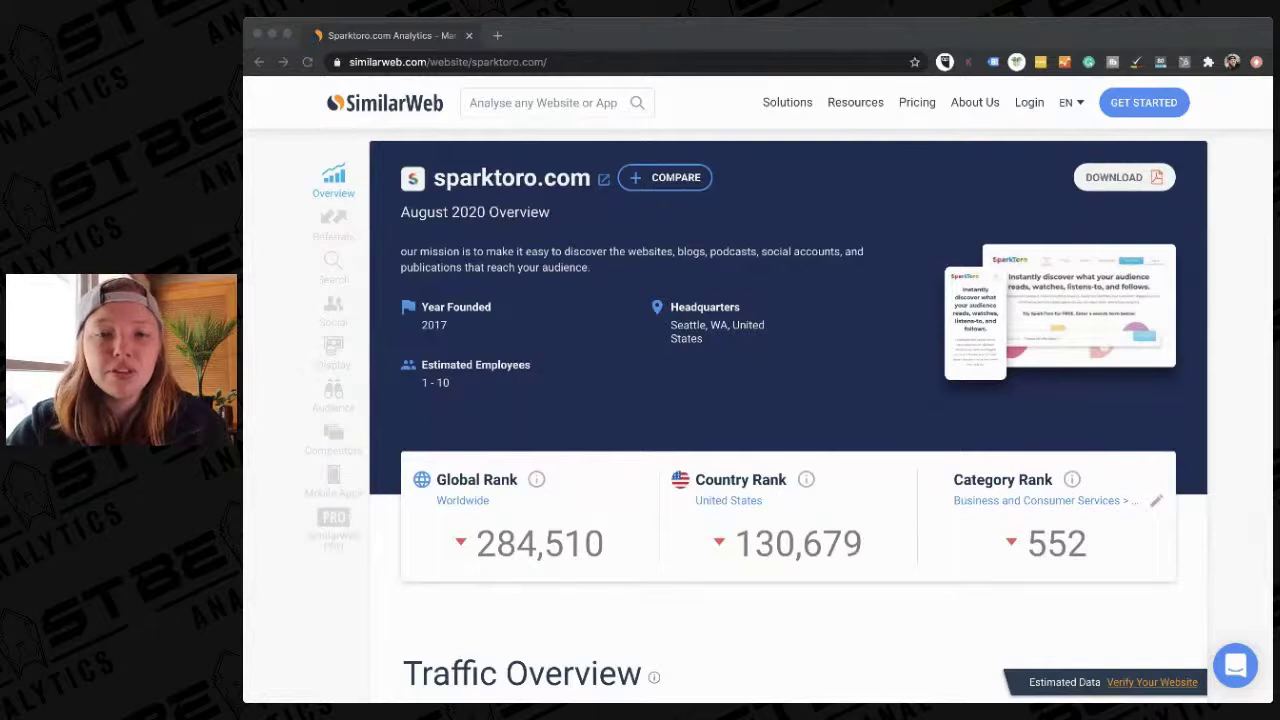
click(864, 29)
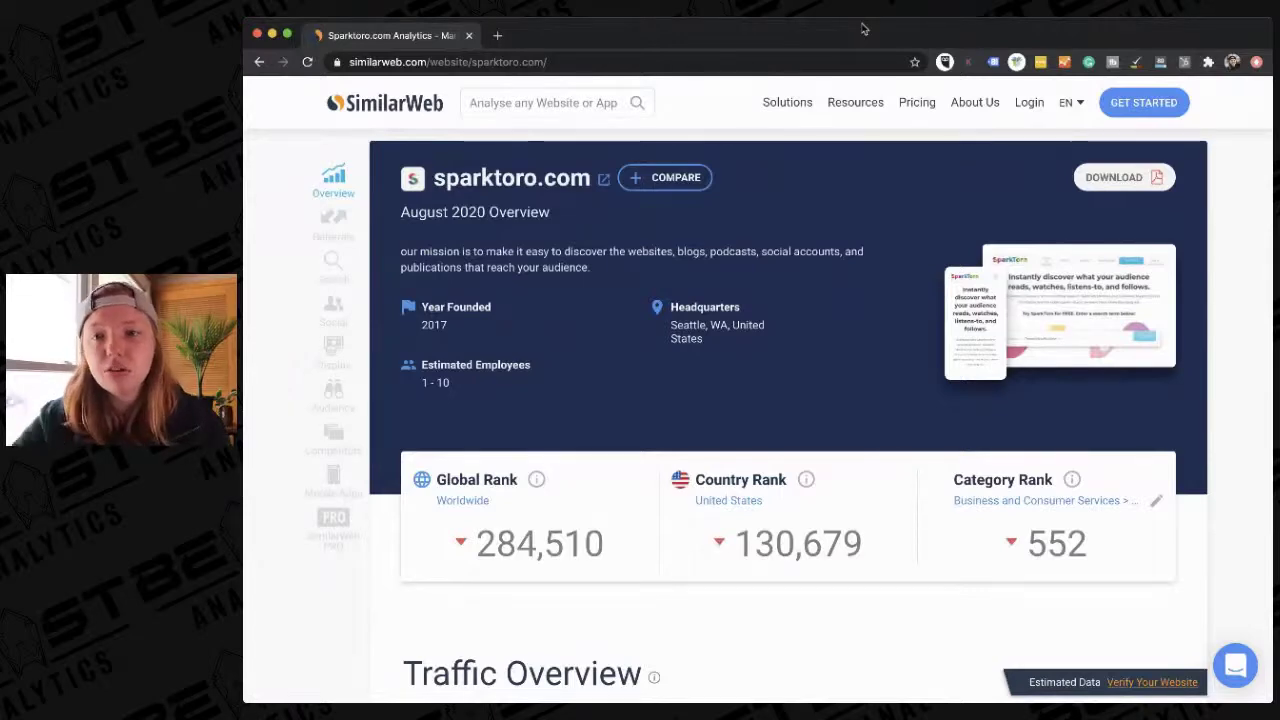
- Compare the Free and Enterprise package features on the pricing page, and return to the sparktoro.com analysis
click(903, 108)
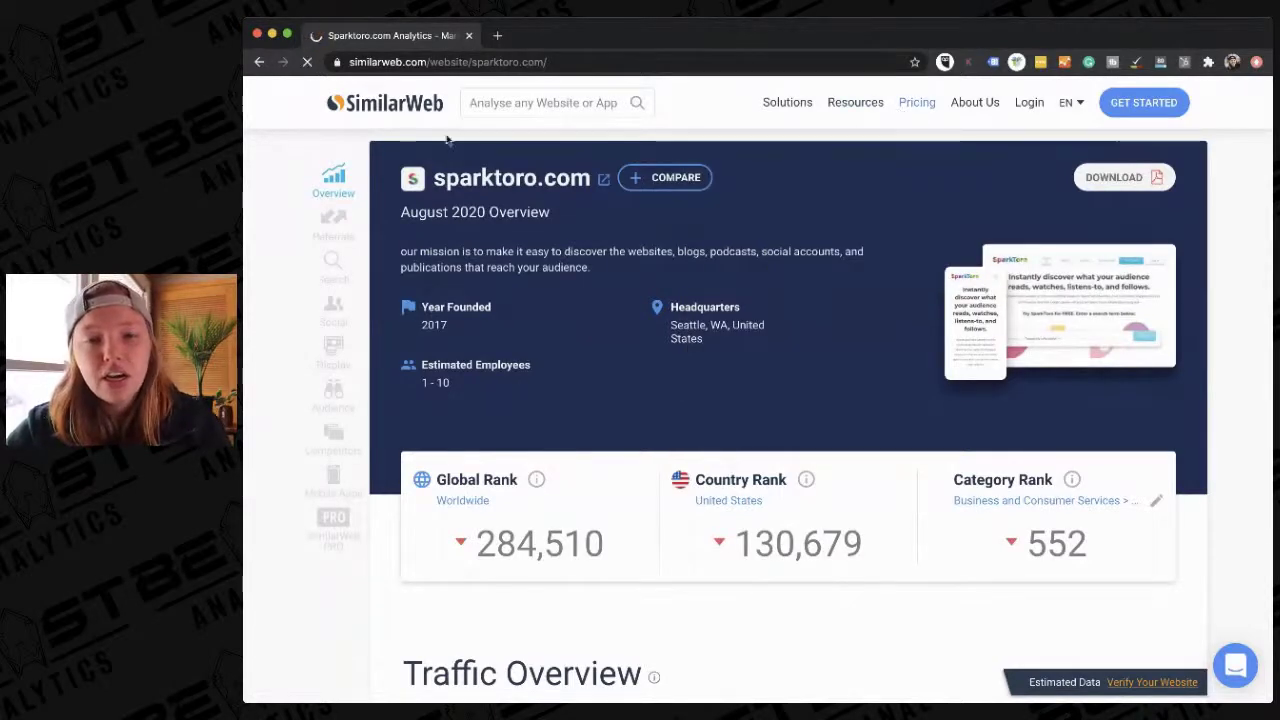
scroll(395, 329, down, 2)
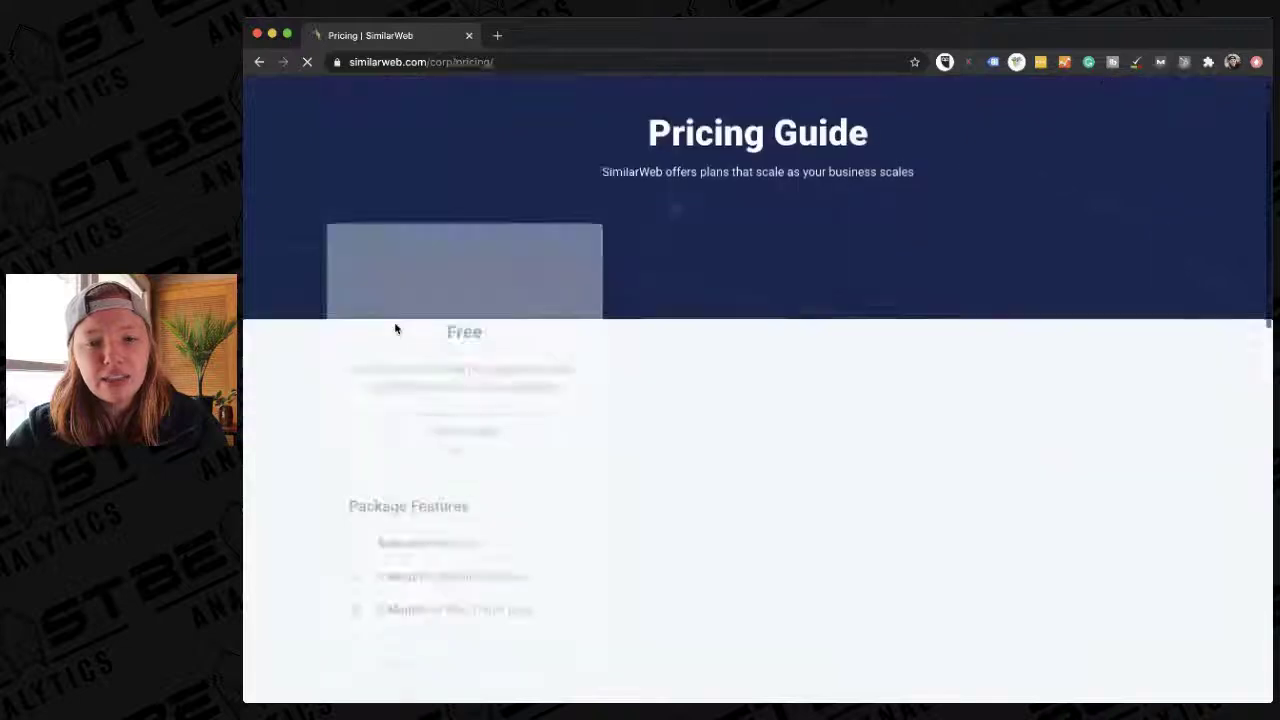
scroll(394, 329, down, 4)
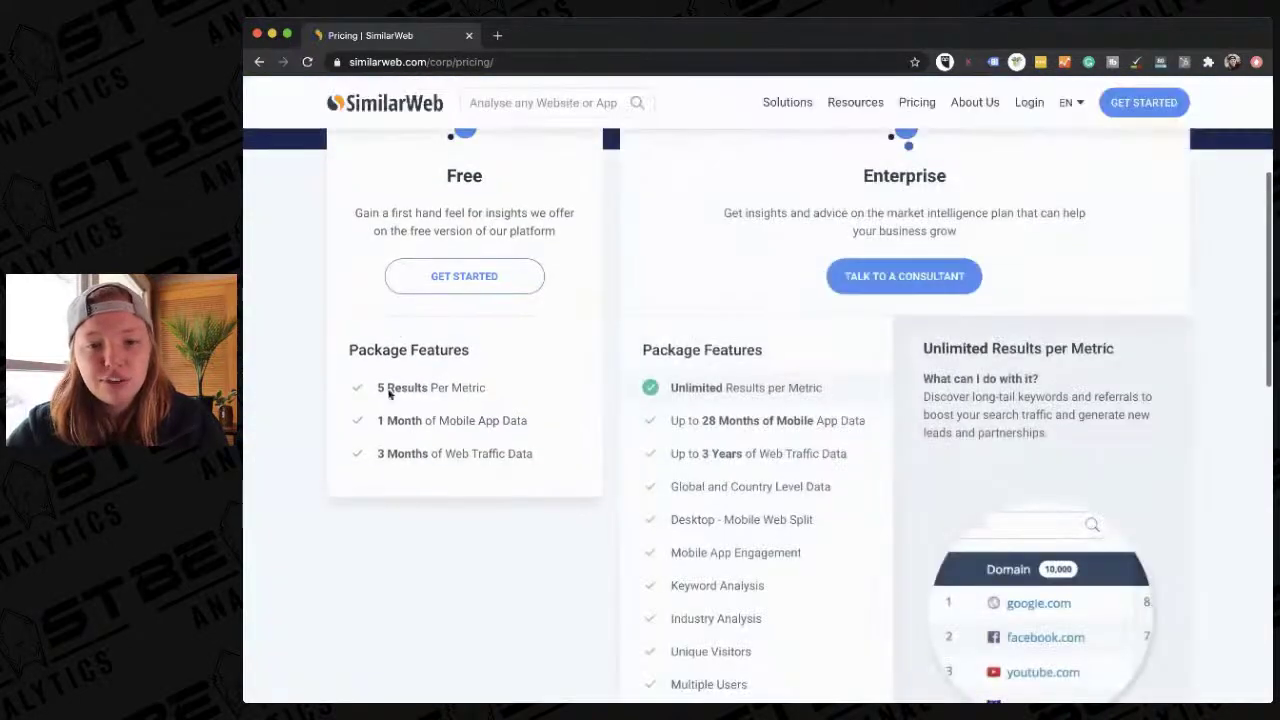
scroll(427, 473, down, 1)
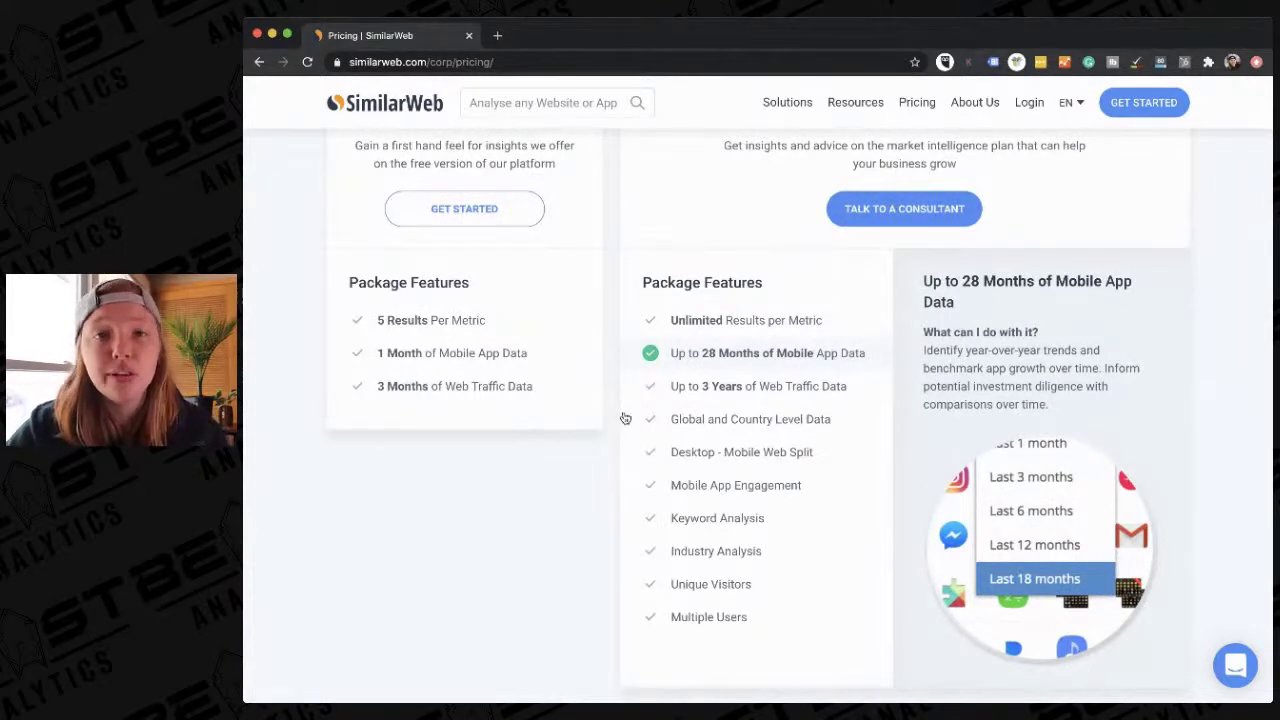
scroll(743, 349, up, 1)
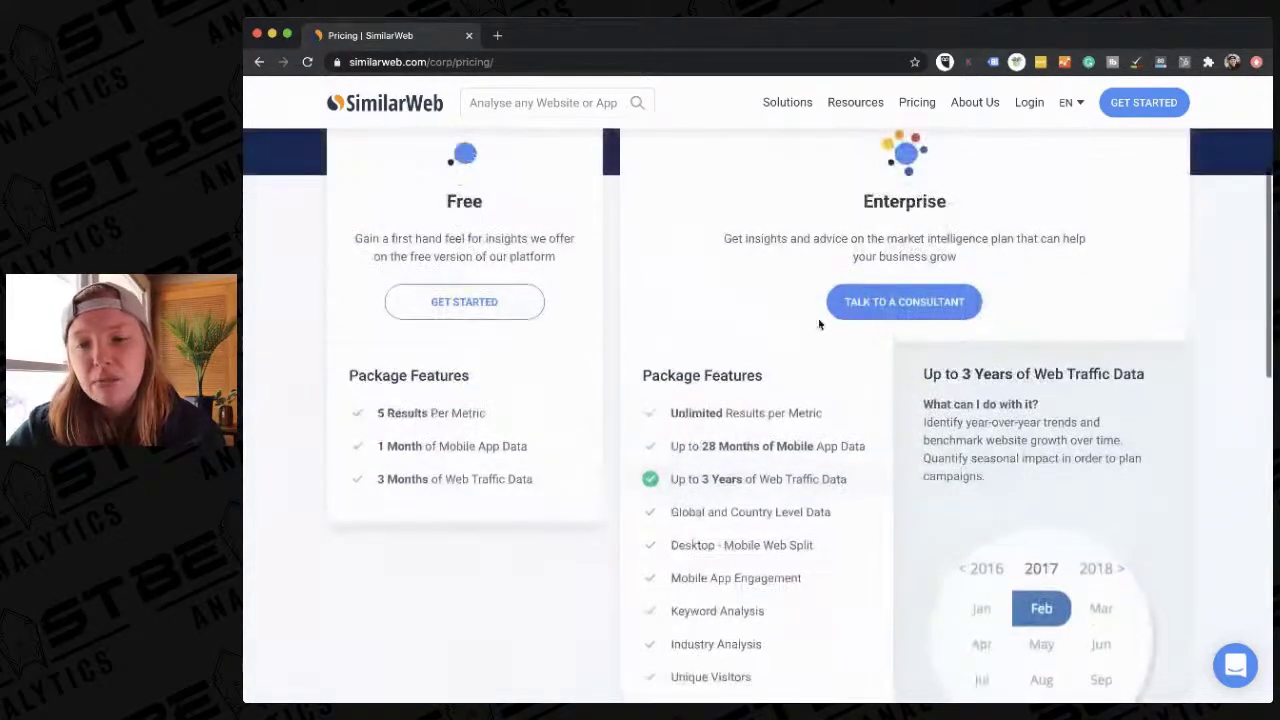
scroll(801, 286, down, 5)
scroll(800, 283, up, 2)
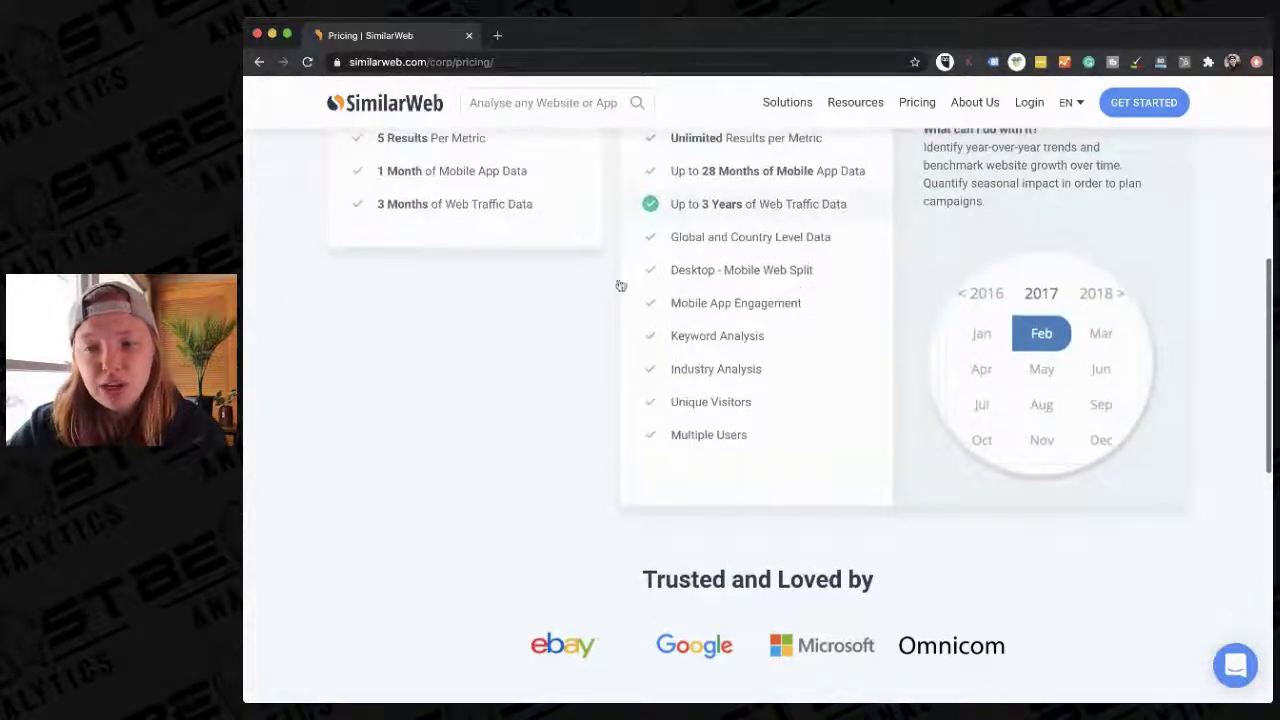
click(259, 62)
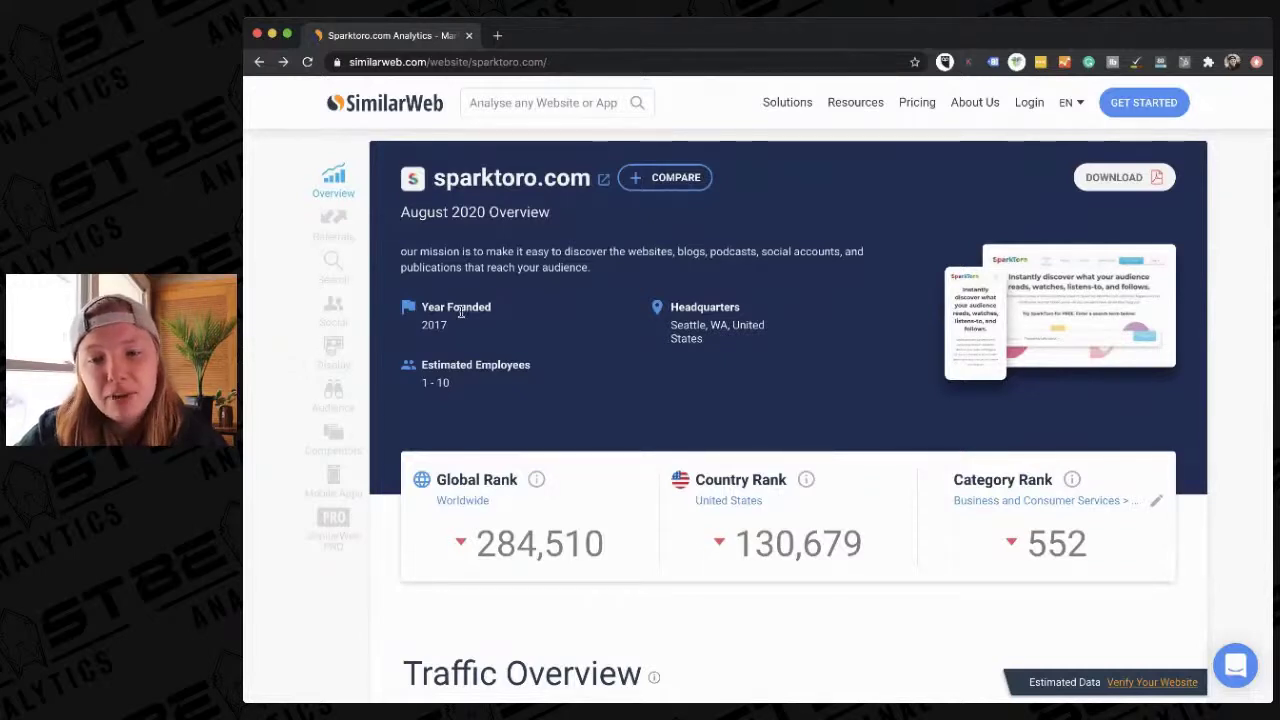
- Examine the sparktoro.com company summary, including year founded, headquarters, estimated employees and site preview
scroll(515, 530, down, 2)
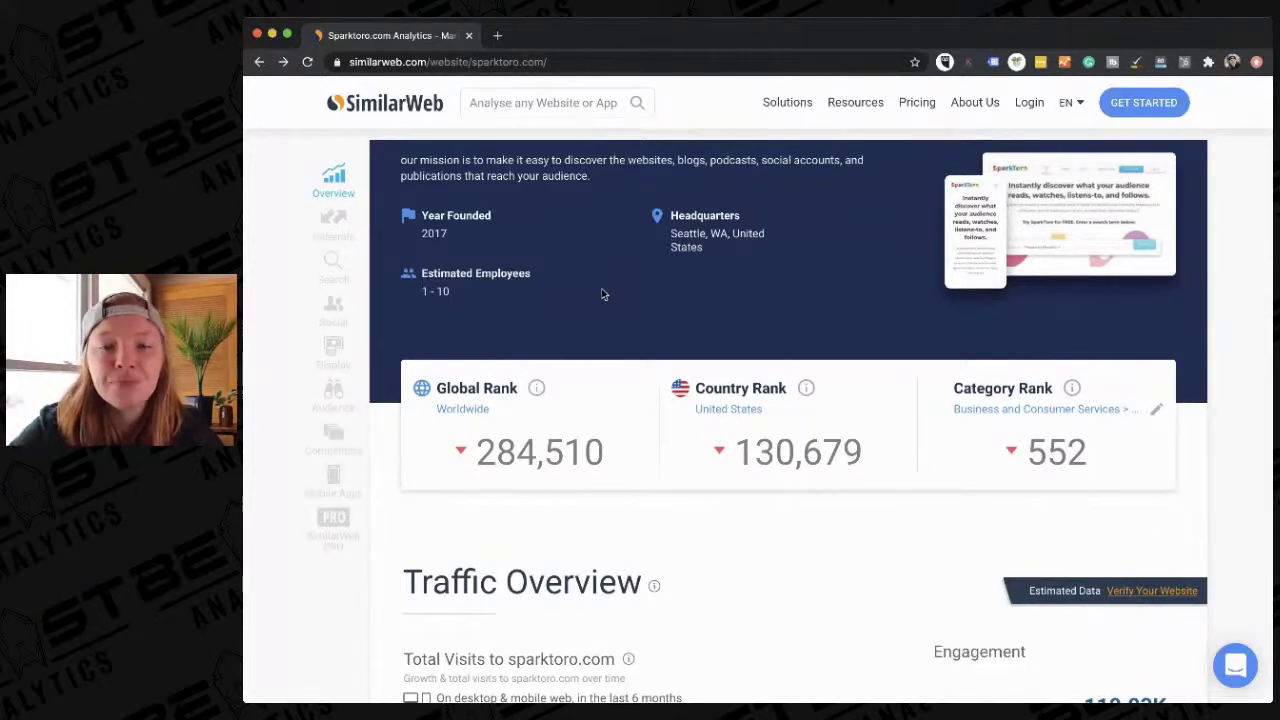
drag(474, 273, 426, 271)
click(426, 271)
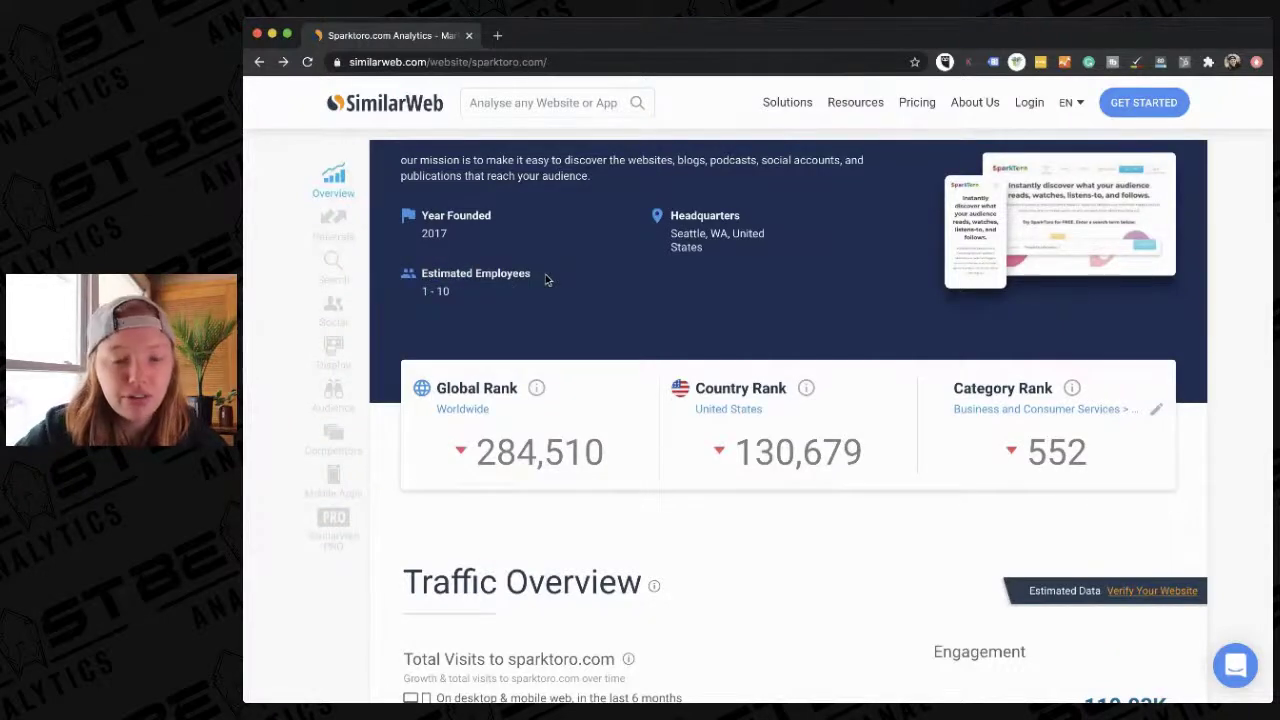
scroll(545, 274, down, 2)
scroll(545, 274, up, 3)
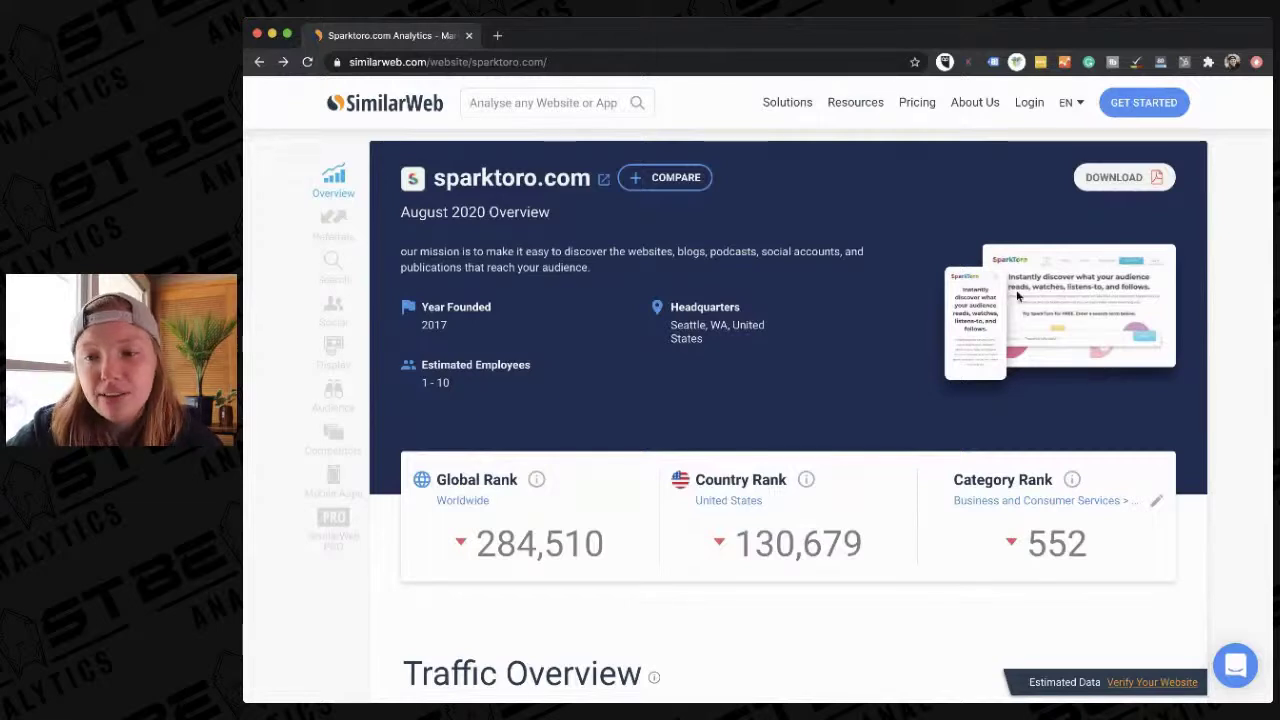
- Review the global, country and category ranks, including the Global Rank explanation and the form for updating the category
scroll(690, 372, down, 2)
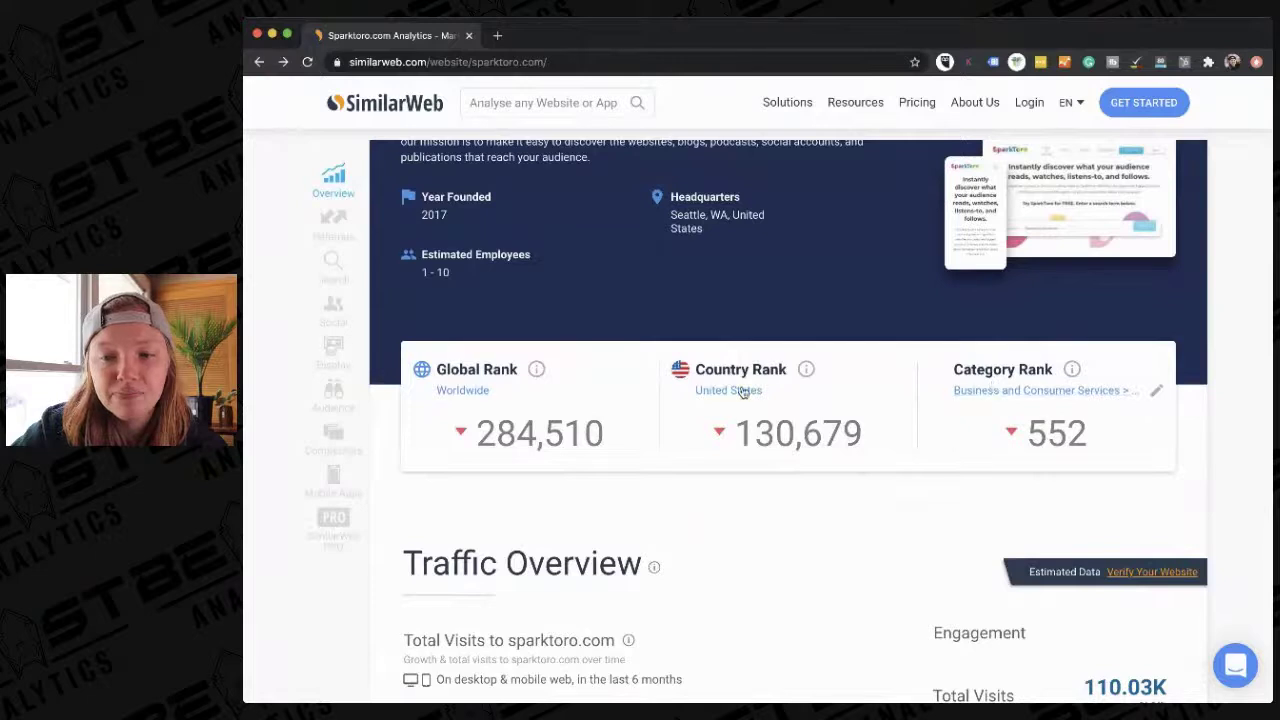
scroll(537, 420, down, 1)
mouse_move(535, 333)
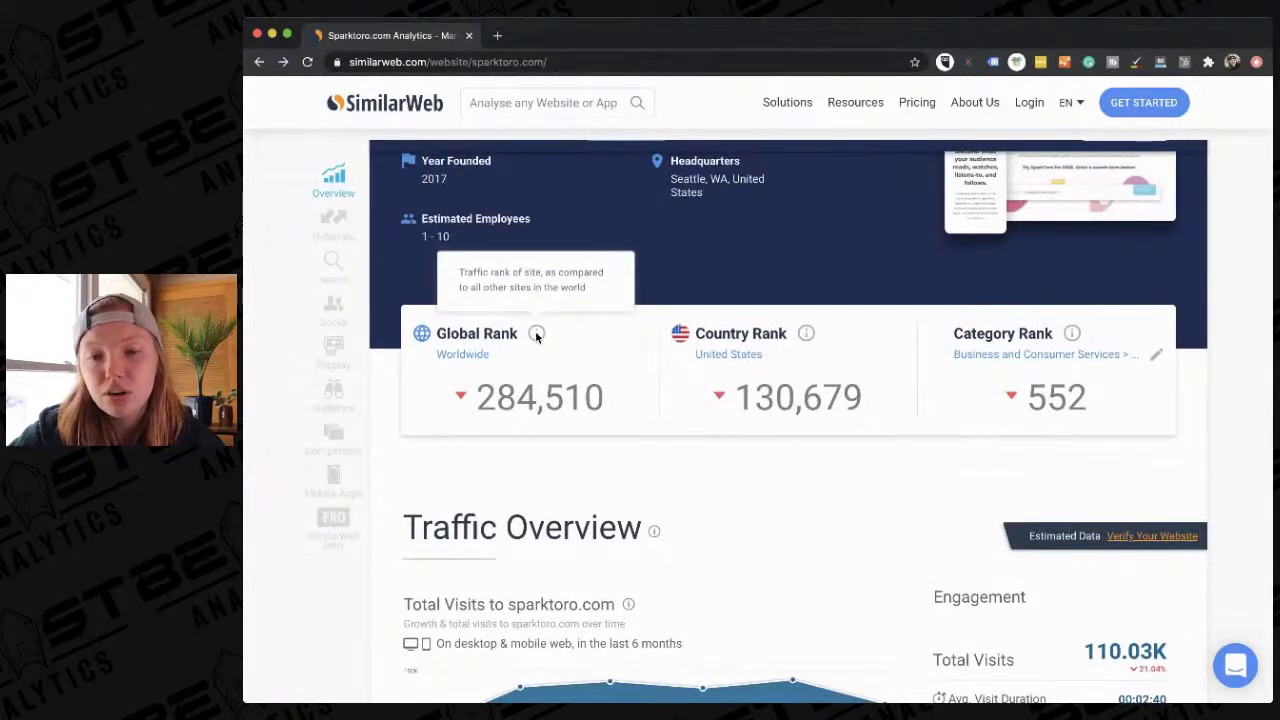
scroll(535, 337, down, 1)
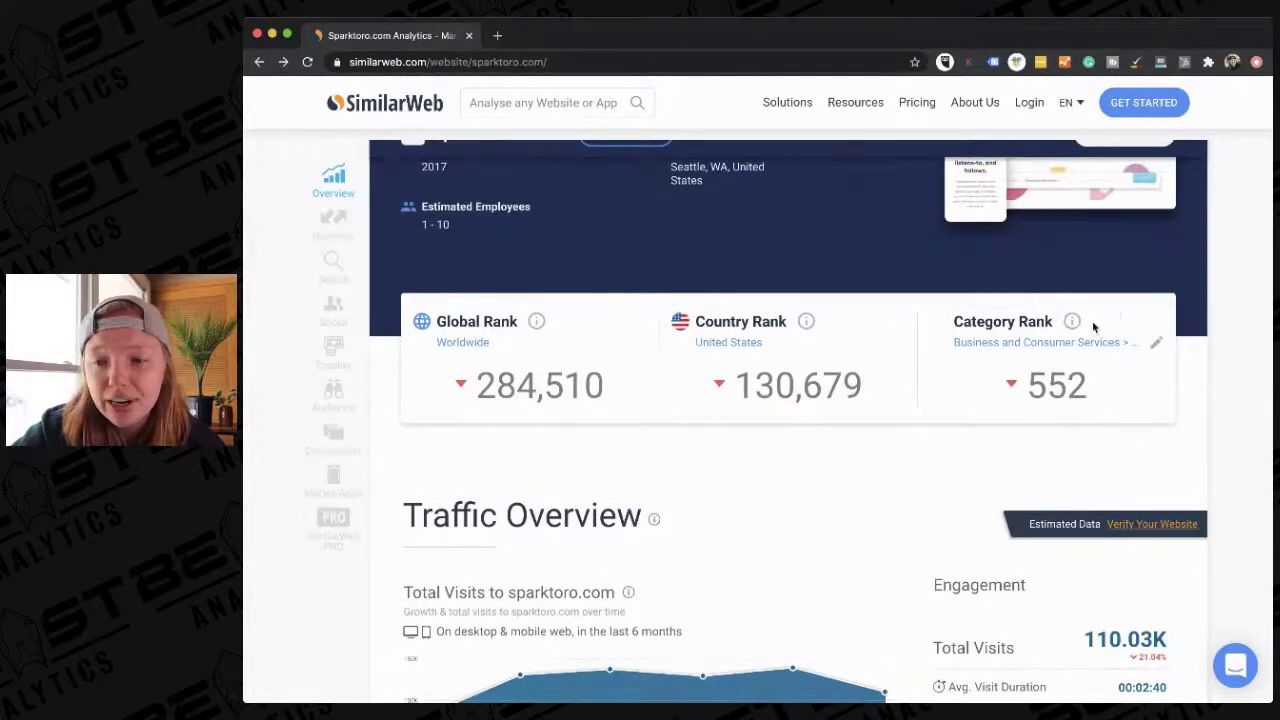
click(1157, 345)
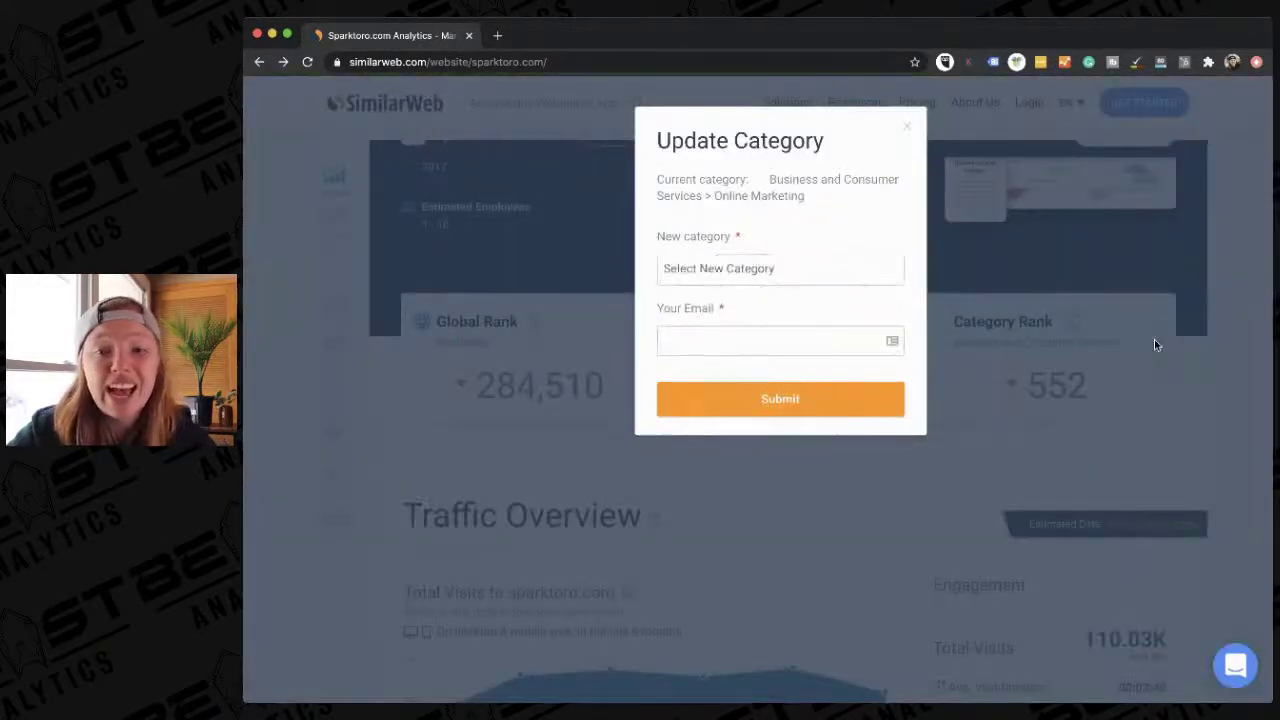
click(908, 127)
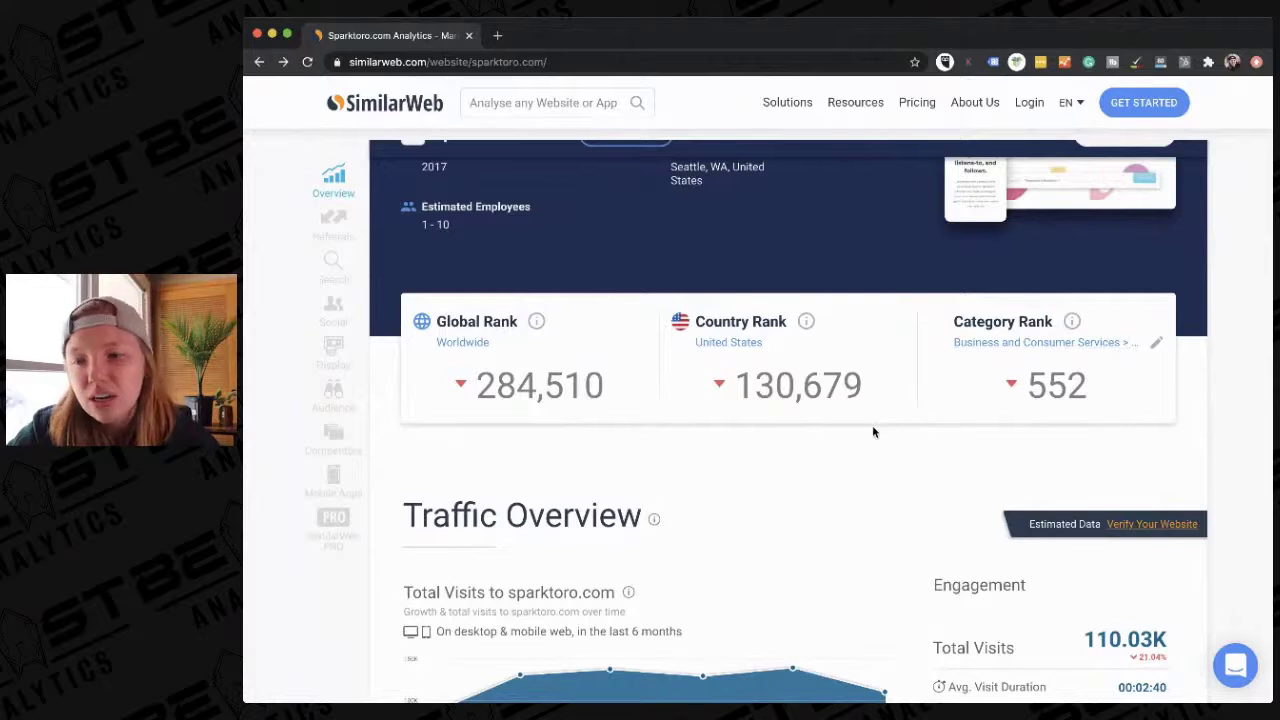
- Examine the six-month total visits chart and the engagement metrics: total visits, visit duration, pages per visit and bounce rate
scroll(872, 432, down, 3)
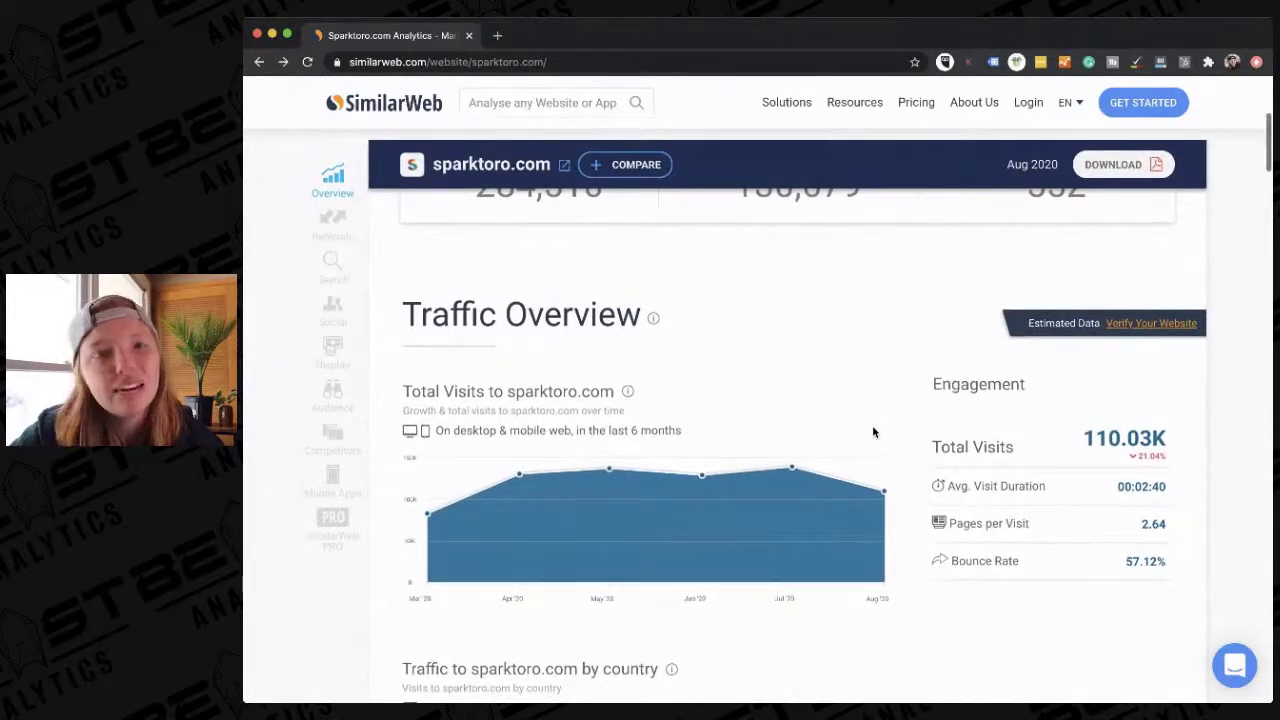
scroll(872, 432, down, 1)
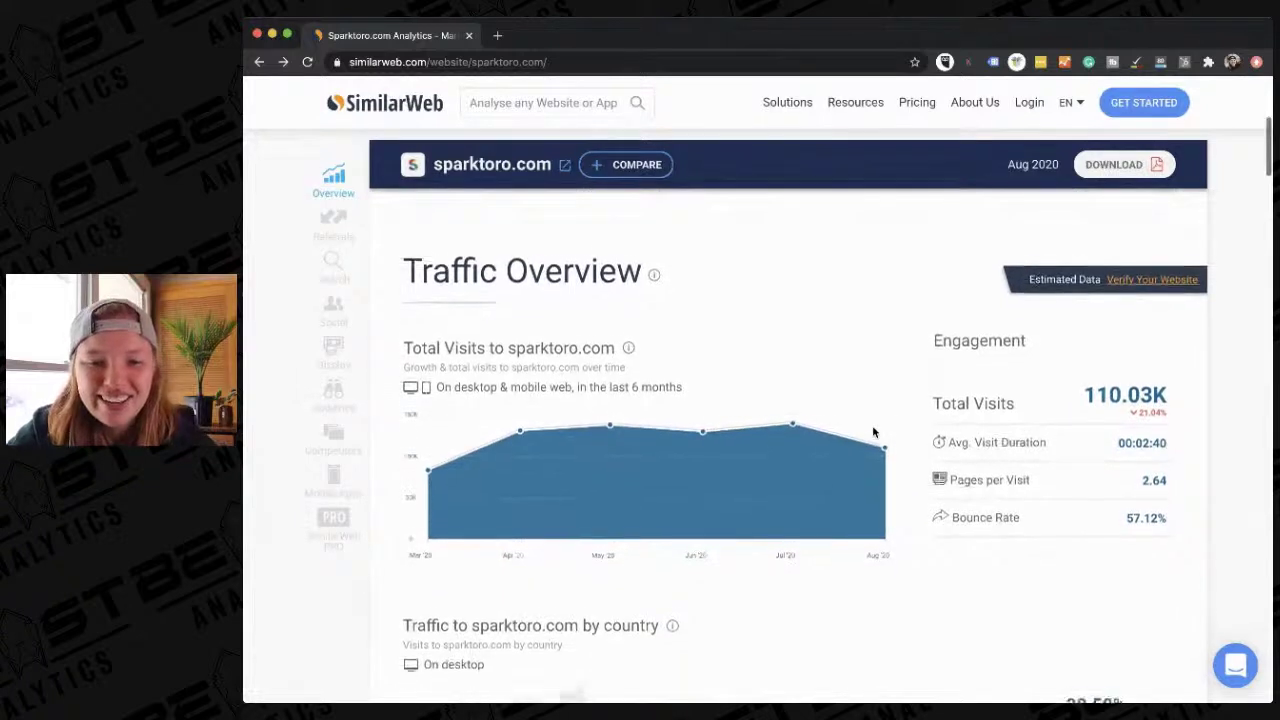
scroll(872, 431, up, 1)
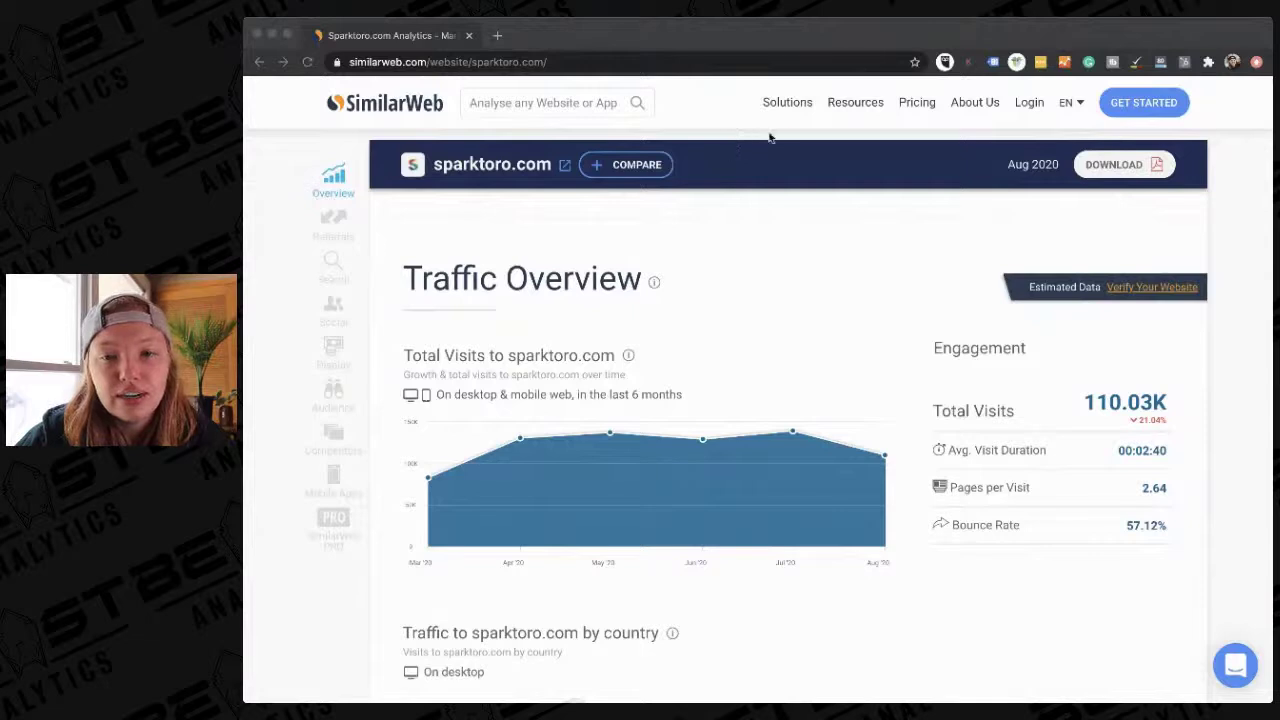
click(801, 38)
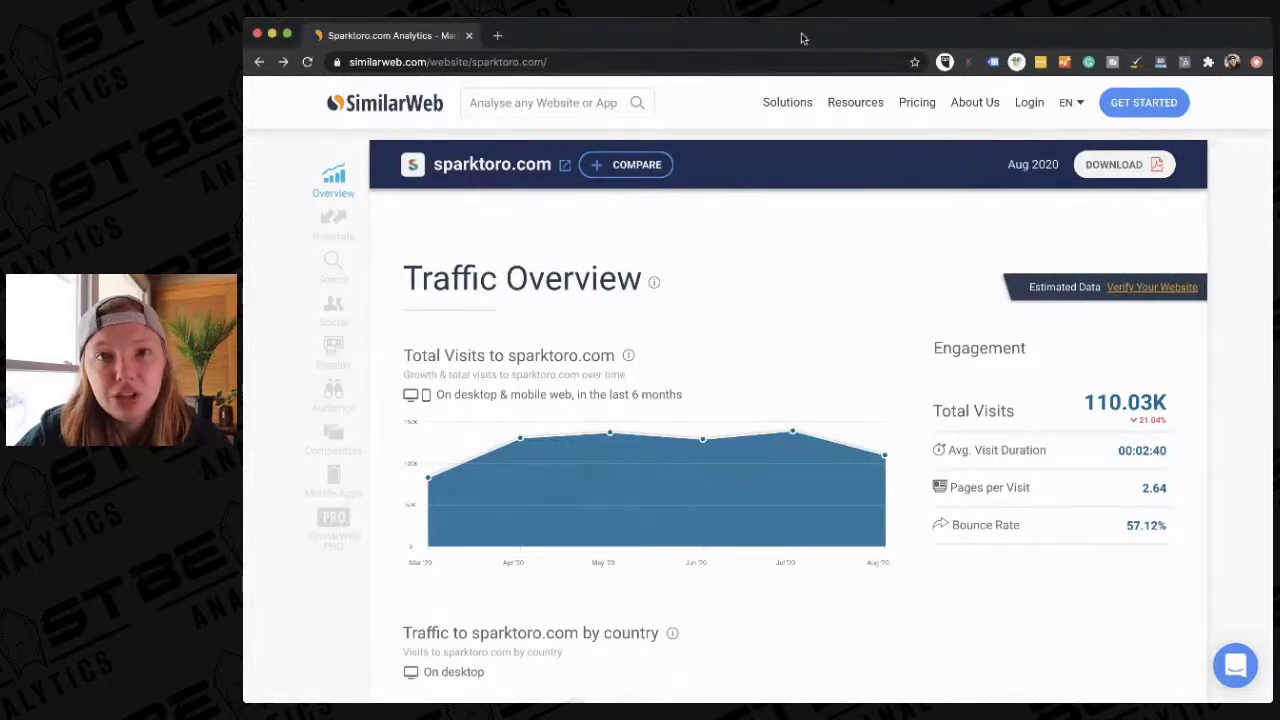
scroll(724, 300, down, 1)
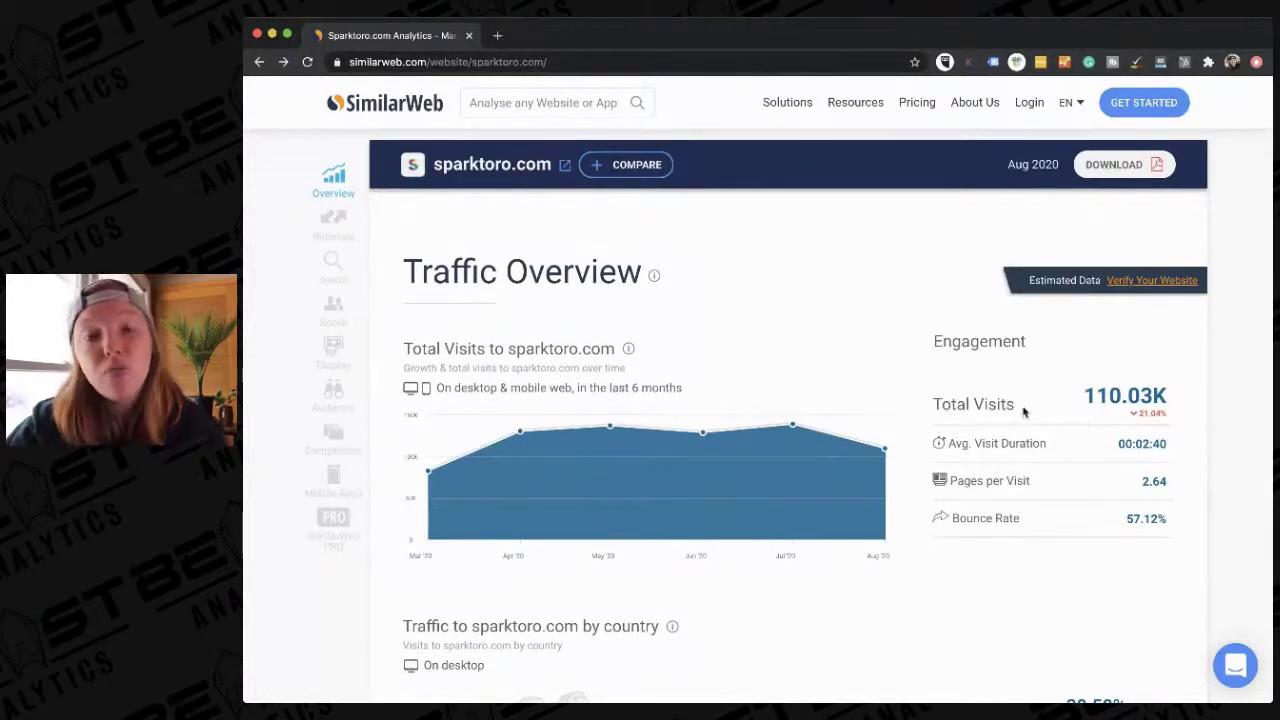
scroll(1023, 411, down, 1)
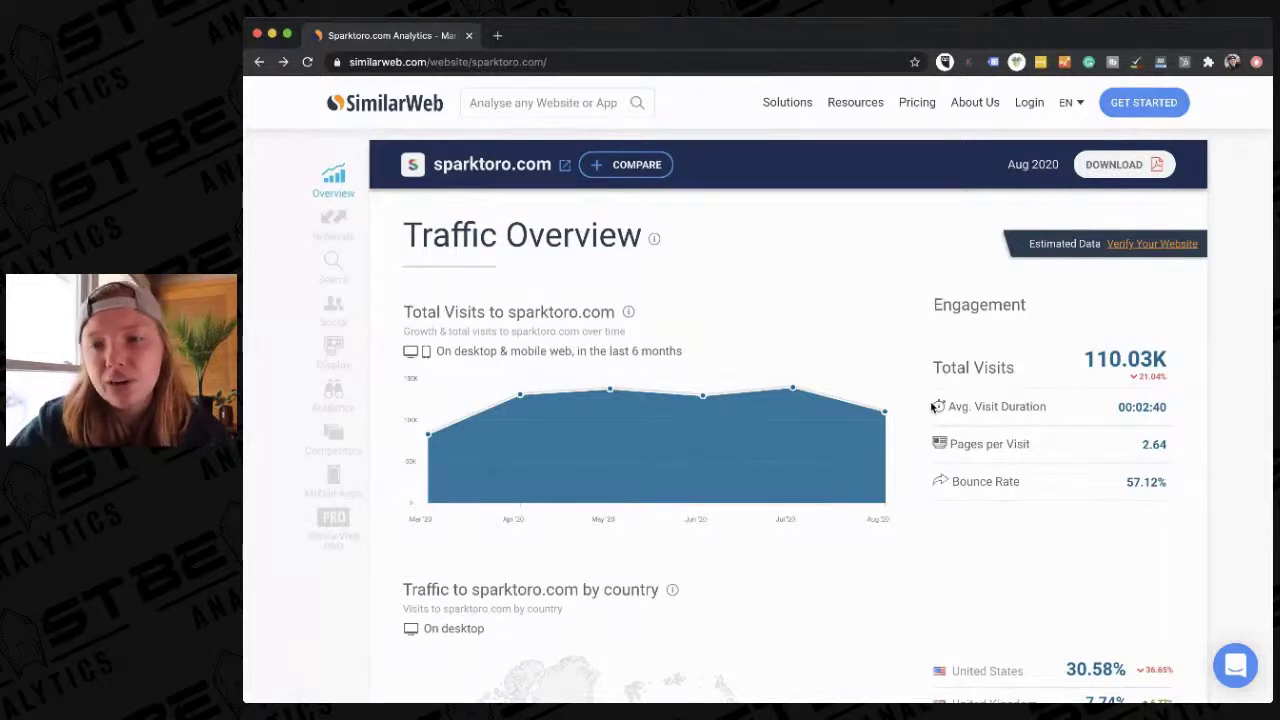
scroll(1086, 366, down, 1)
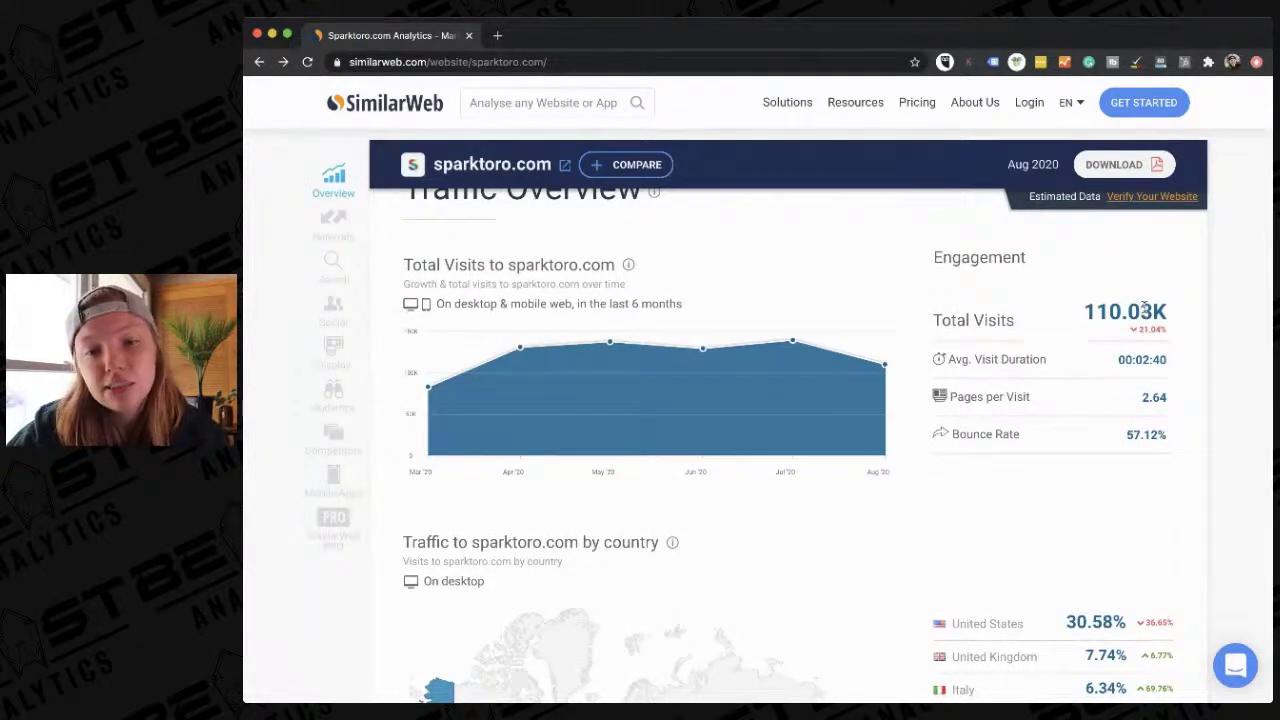
scroll(1147, 325, down, 1)
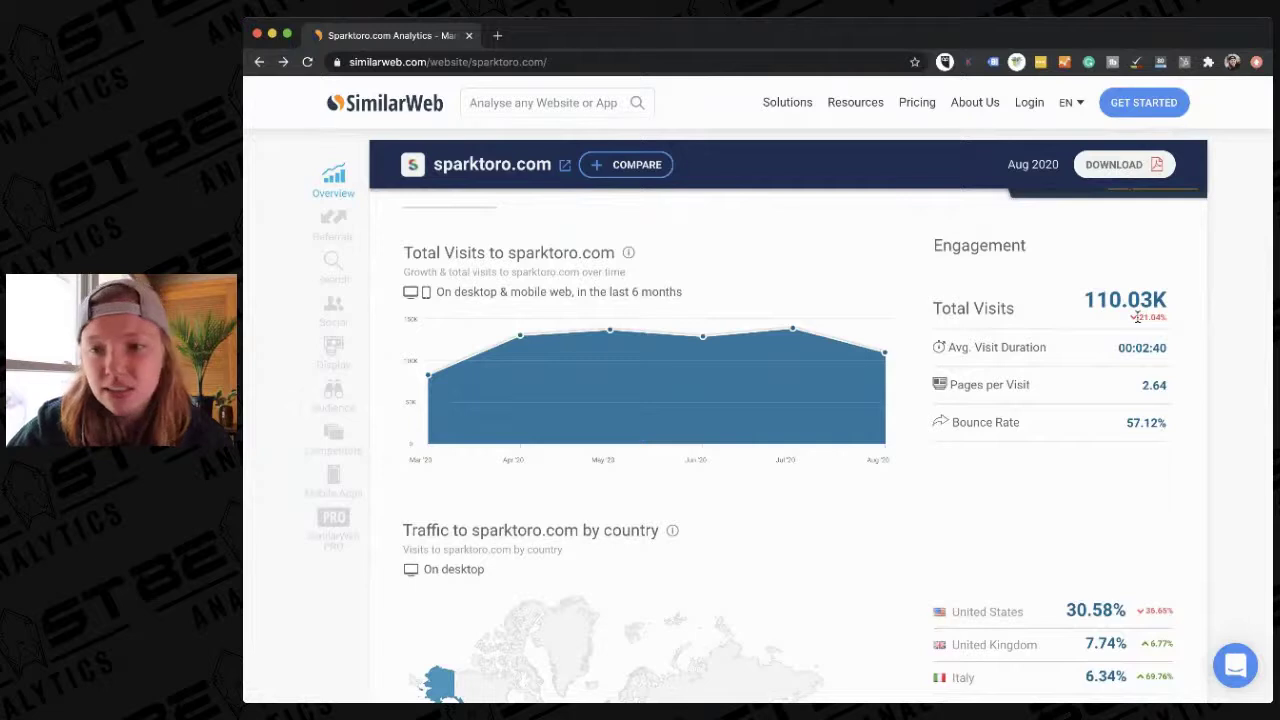
scroll(1135, 344, down, 2)
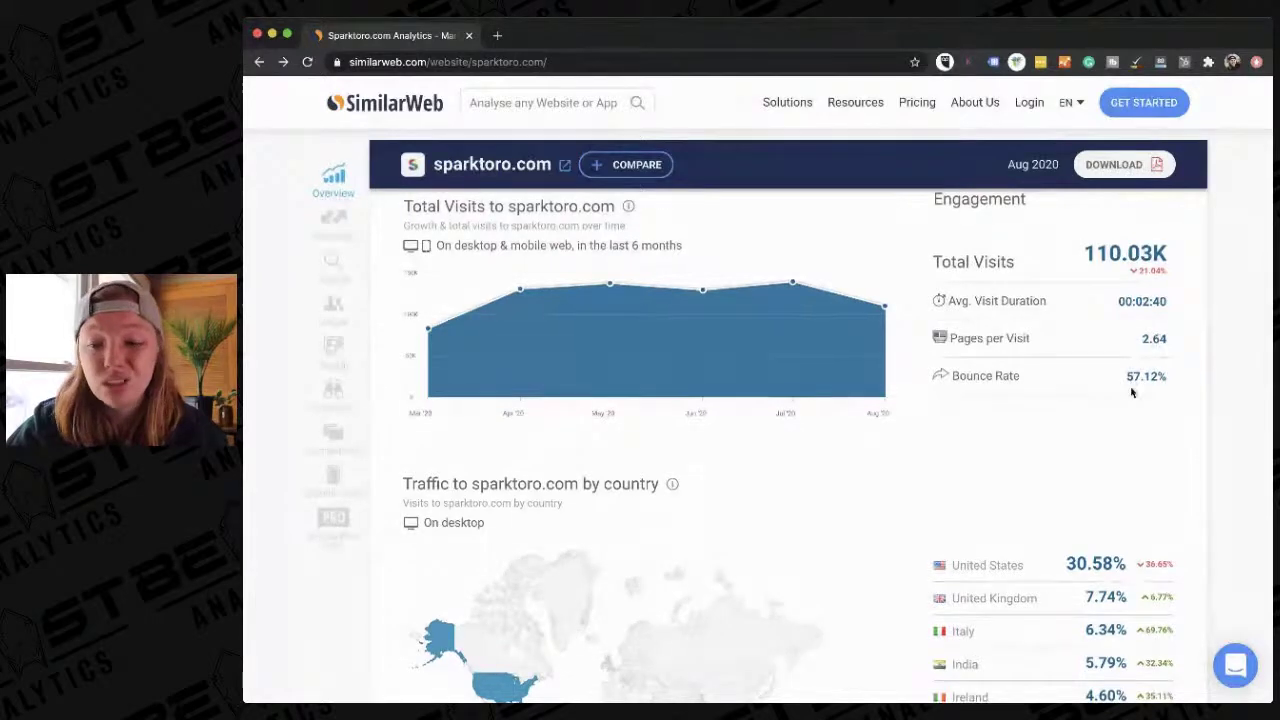
- Review the breakdown of sparktoro.com traffic by country and by traffic source
scroll(1132, 392, down, 3)
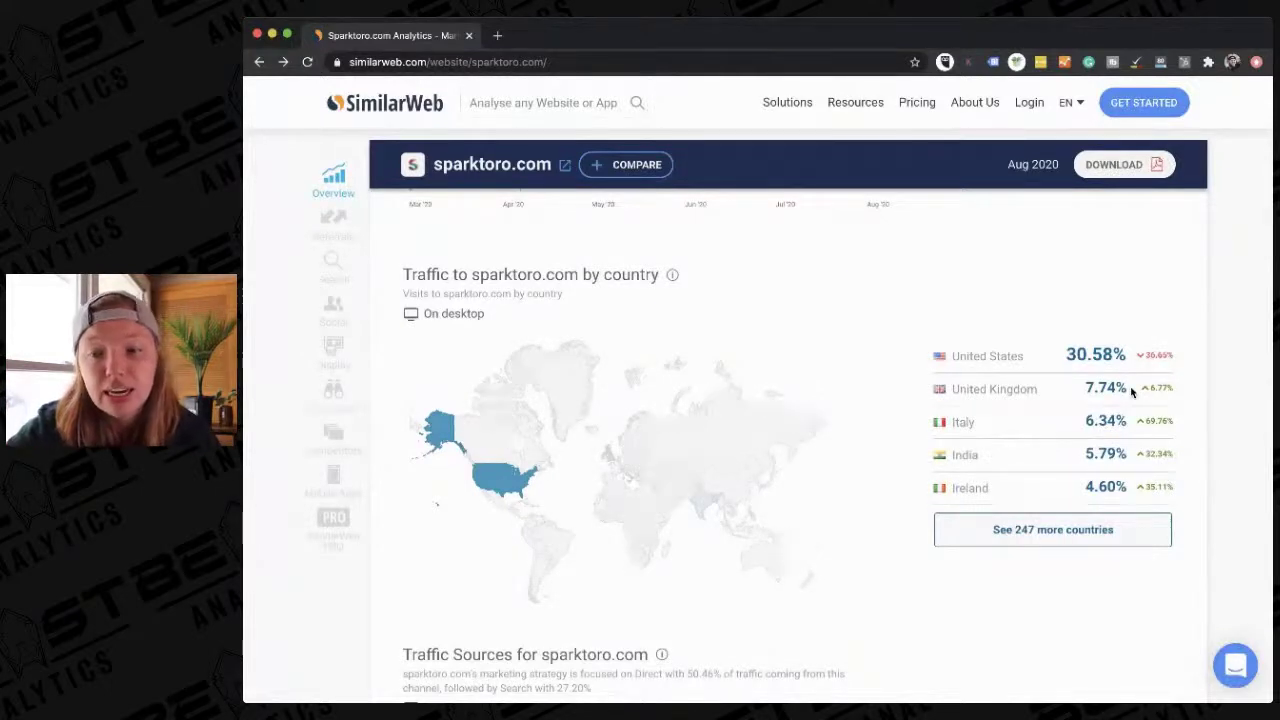
scroll(1017, 578, down, 5)
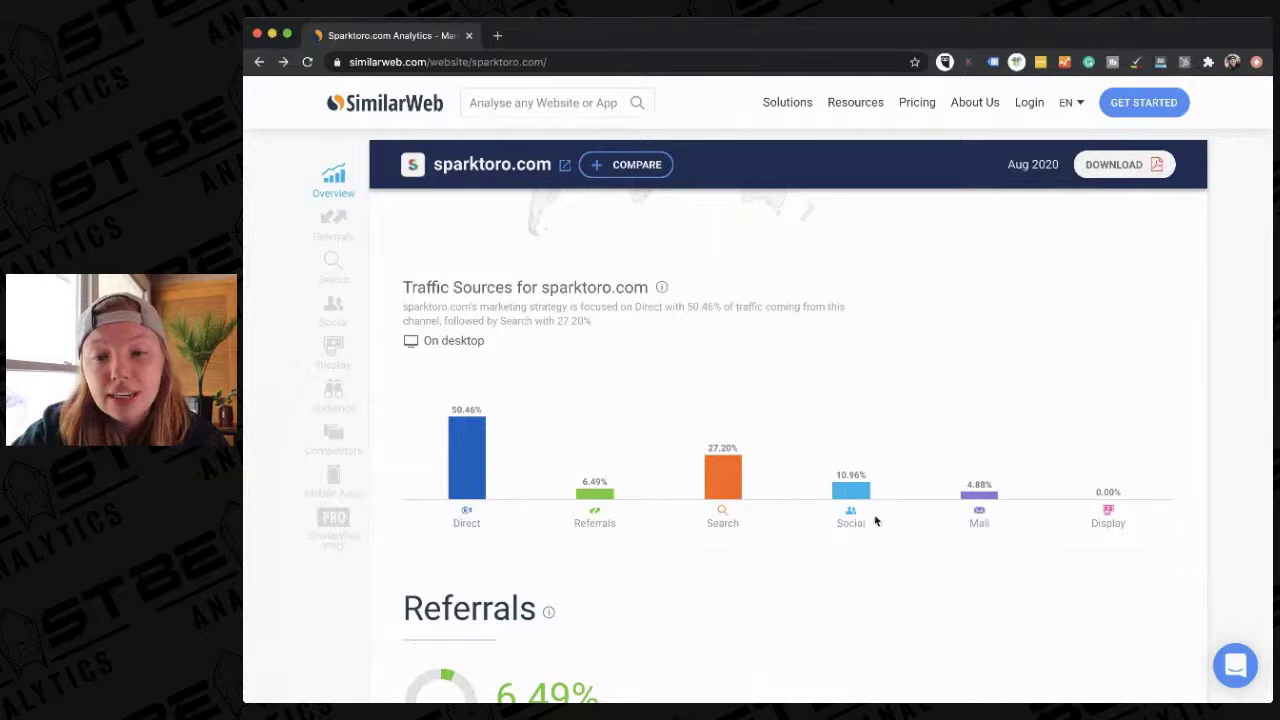
- Review the traffic sources chart and the top referring sites for sparktoro.com, including the site previews for referrers such as moz.com
scroll(664, 598, up, 1)
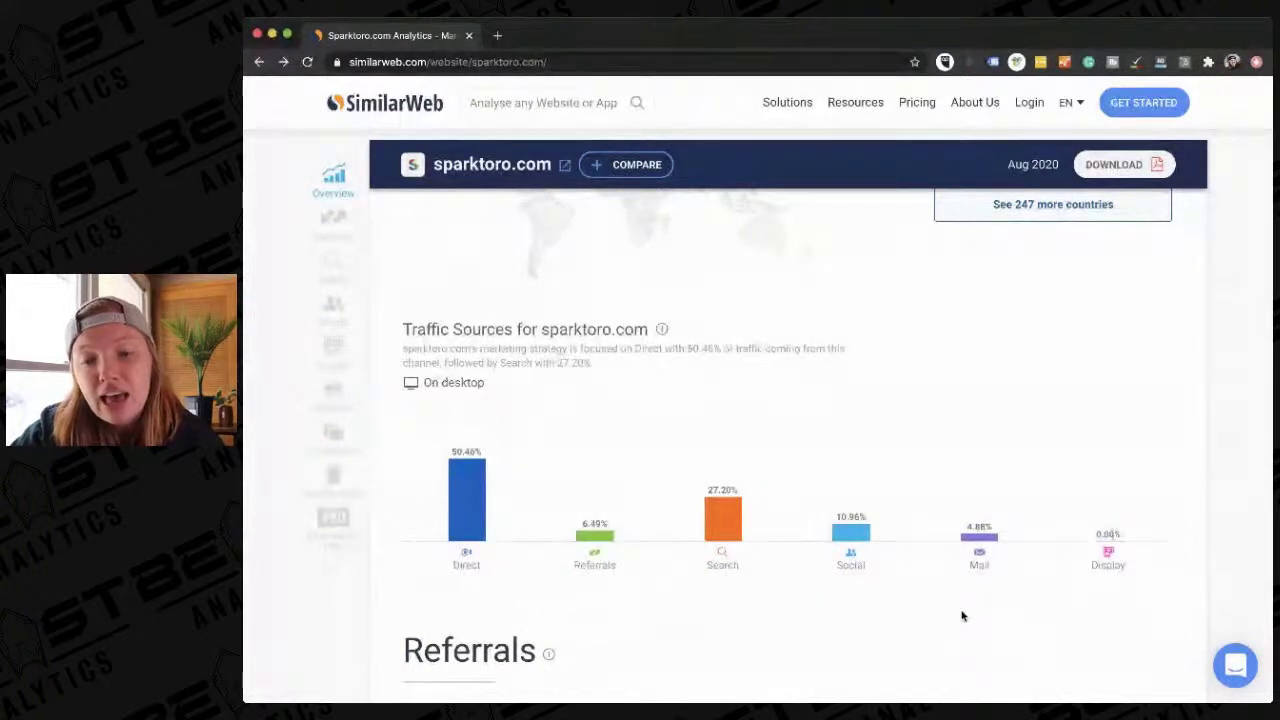
scroll(962, 616, down, 1)
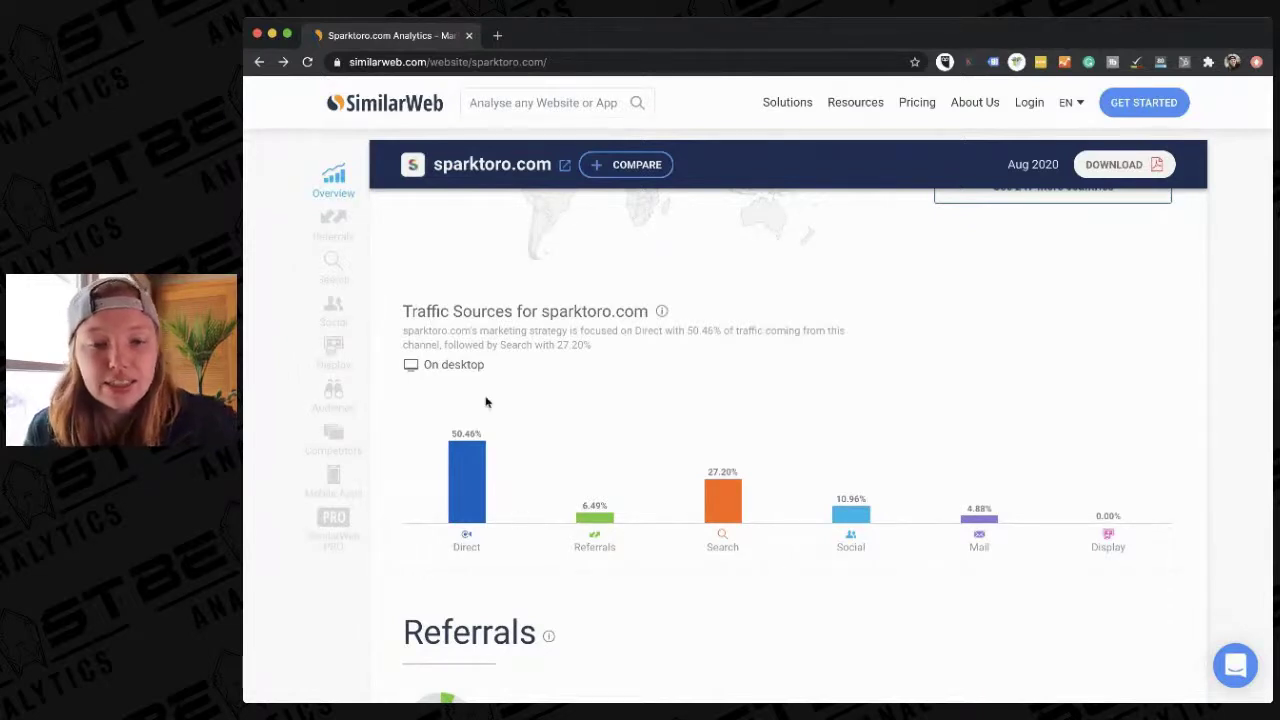
scroll(486, 508, down, 3)
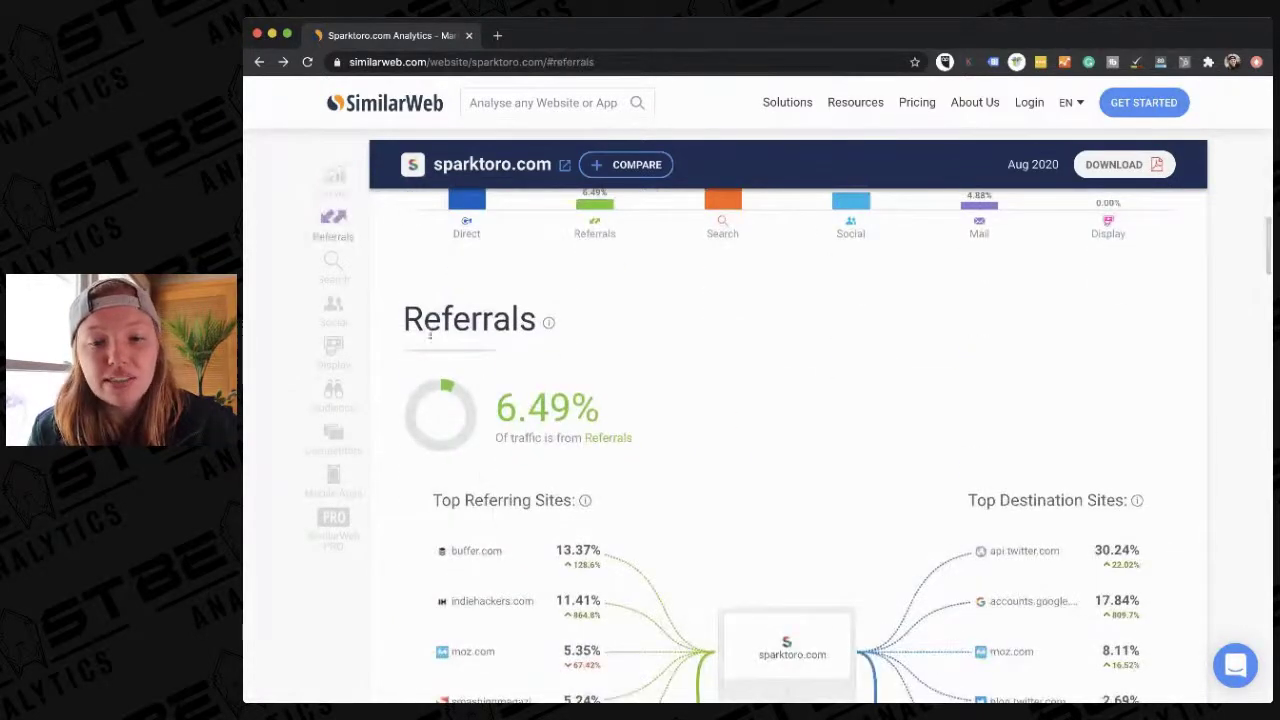
scroll(487, 537, down, 2)
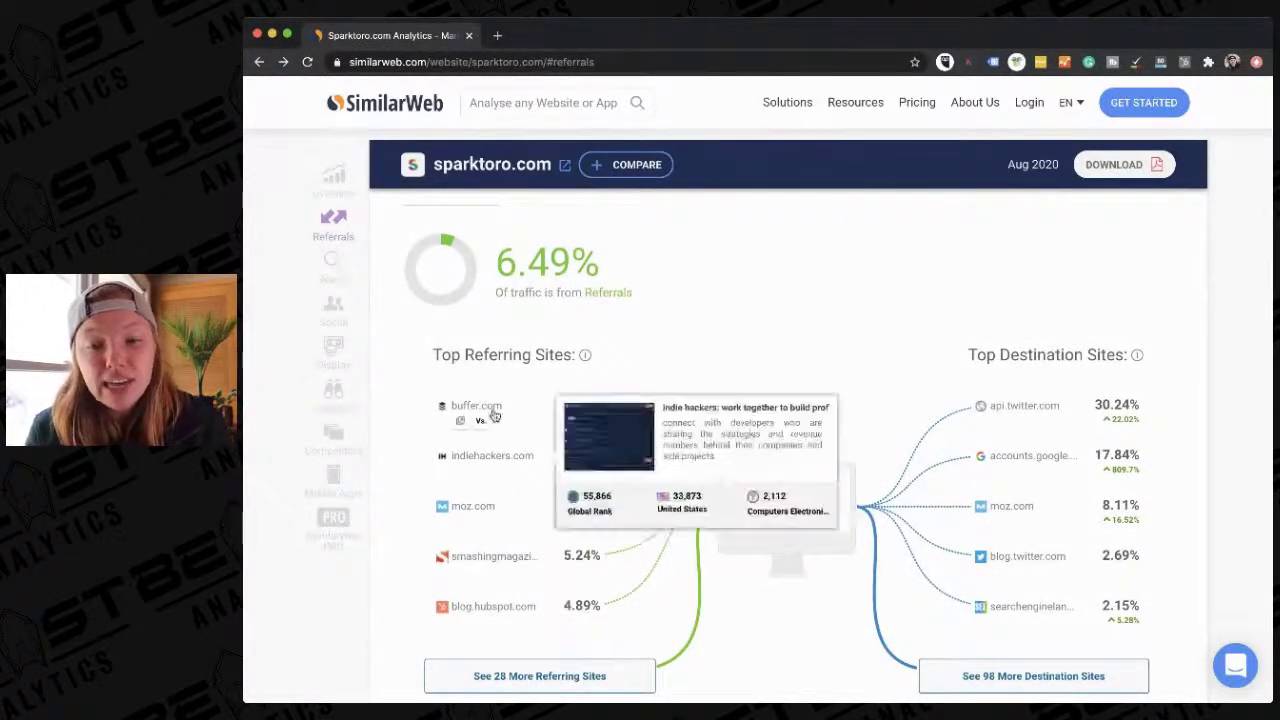
mouse_move(493, 414)
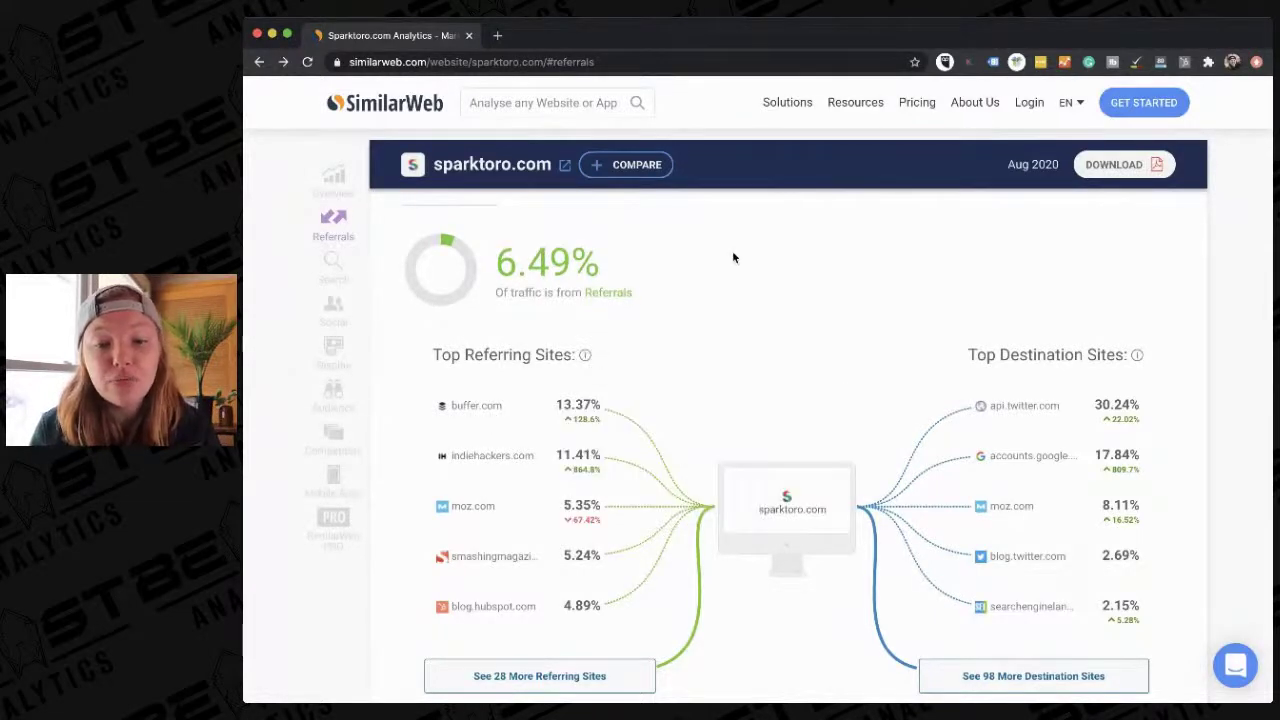
scroll(732, 258, down, 3)
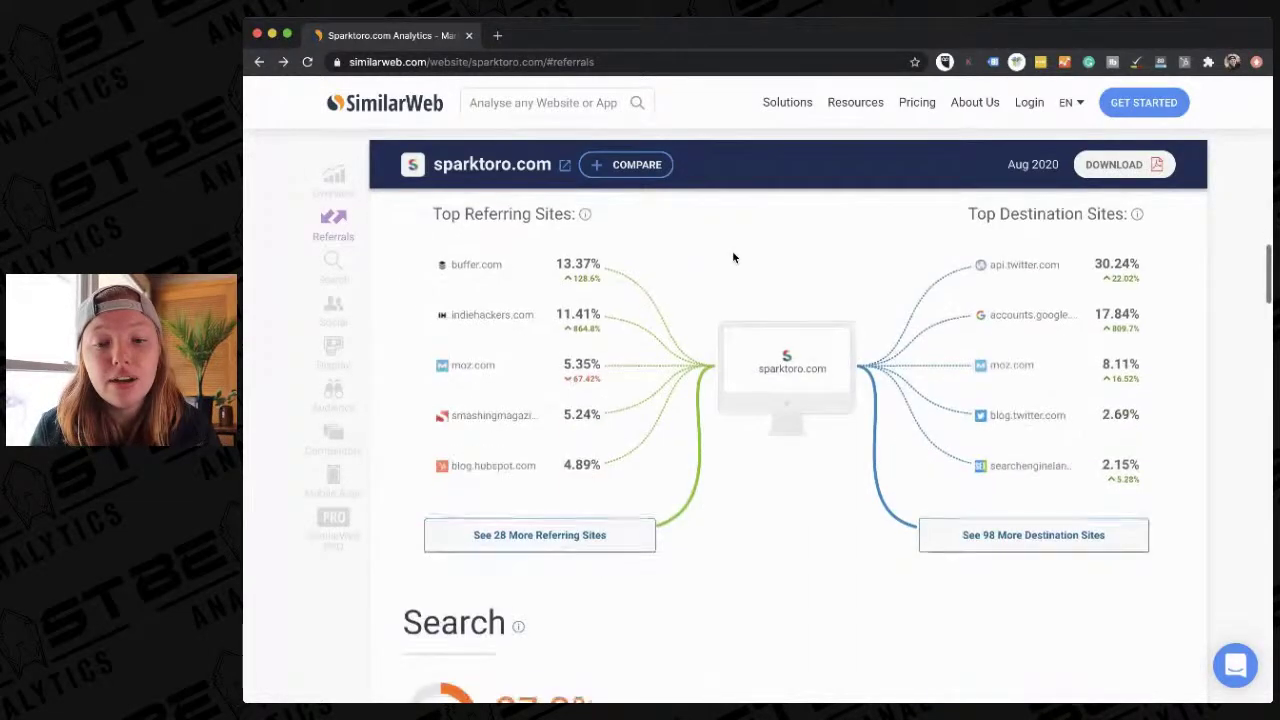
double_click(514, 535)
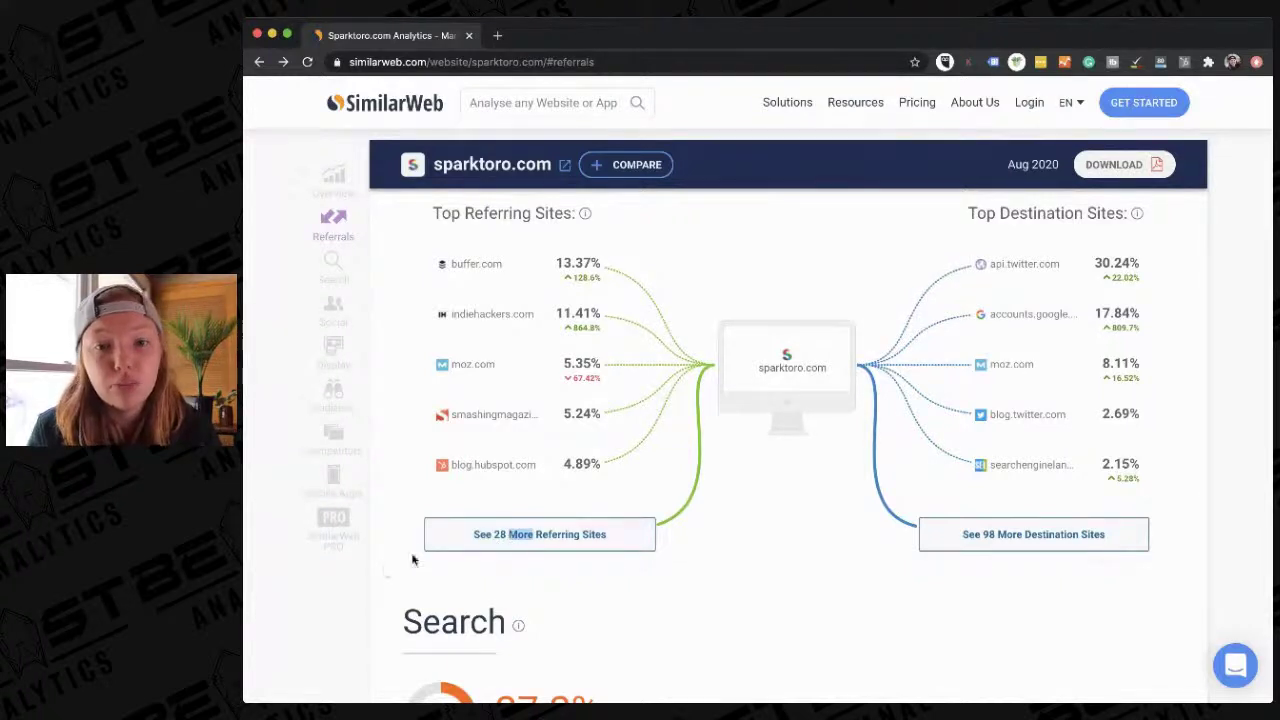
scroll(680, 520, down, 1)
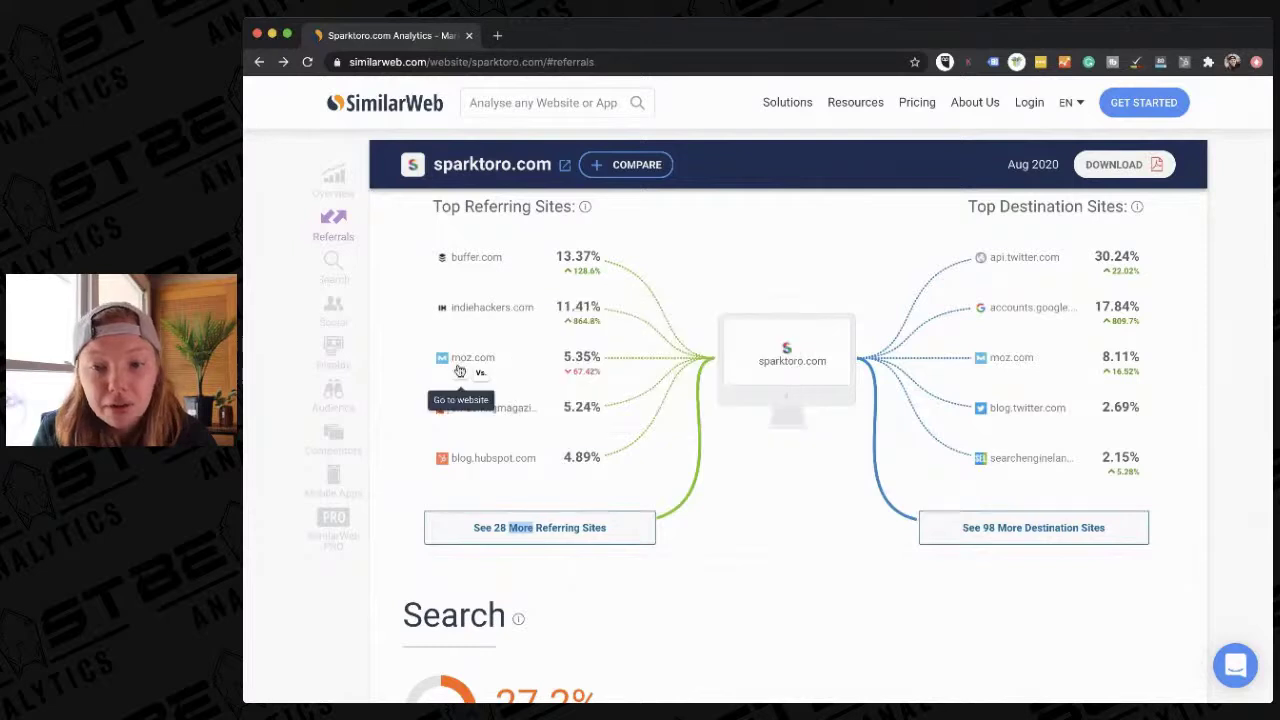
click(731, 562)
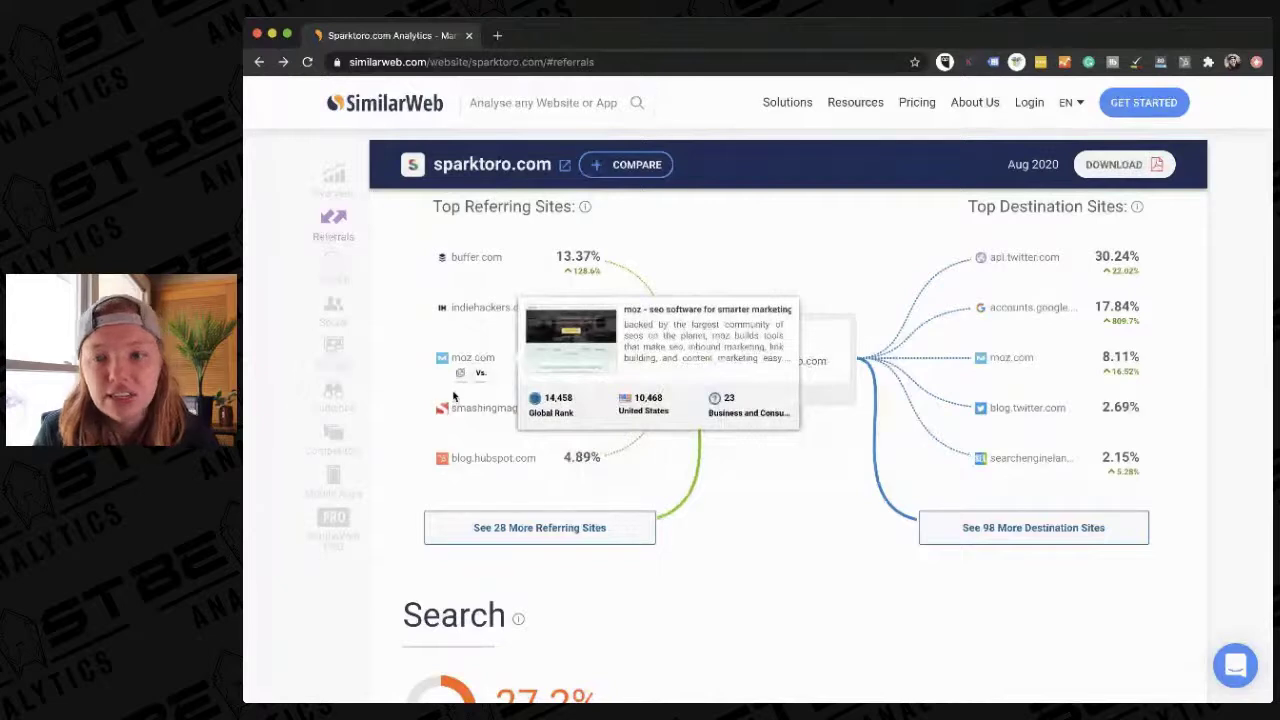
scroll(453, 397, down, 1)
- Examine the top destination sites that sparktoro.com sends visitors to, including the api.twitter.com entry
scroll(860, 420, up, 2)
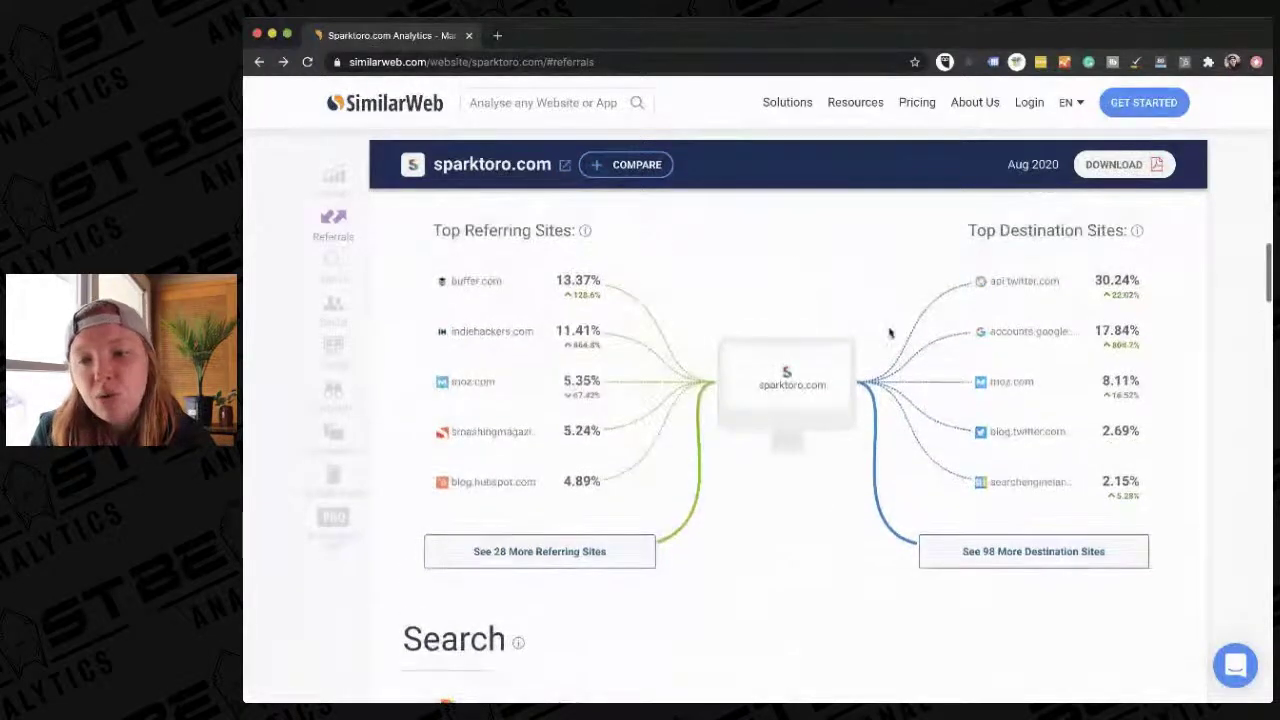
scroll(737, 591, down, 2)
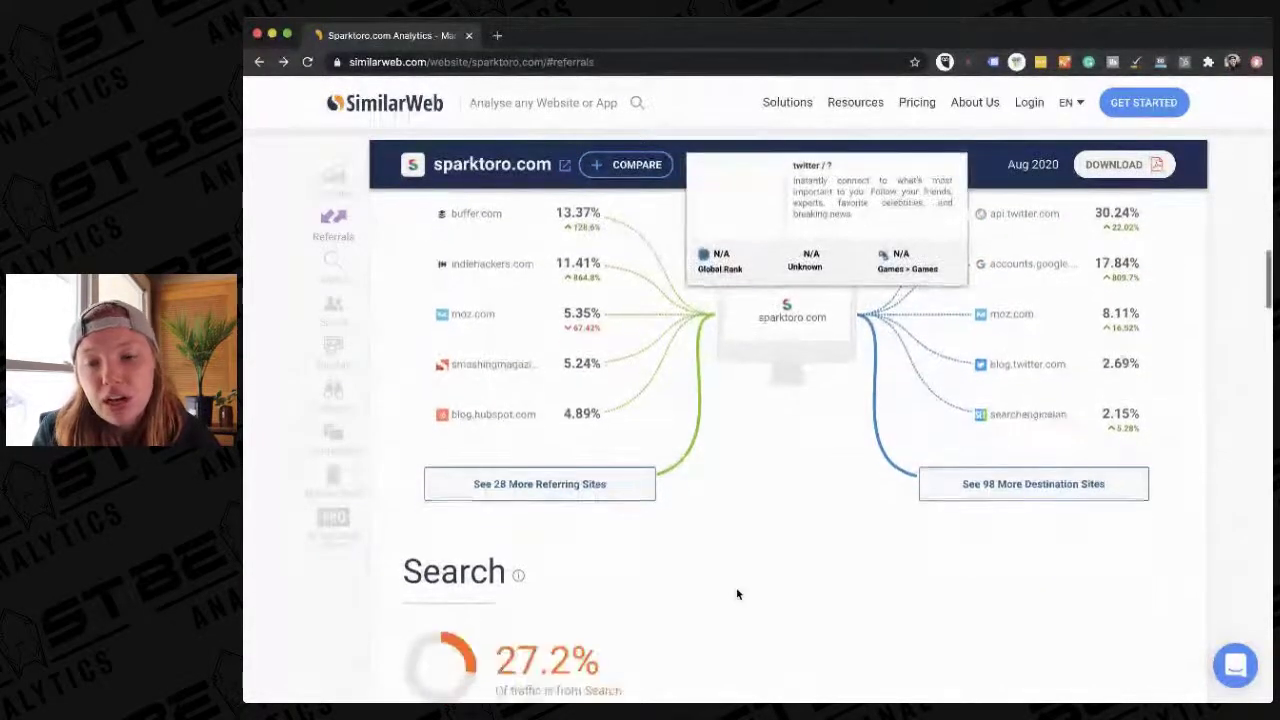
scroll(737, 594, up, 2)
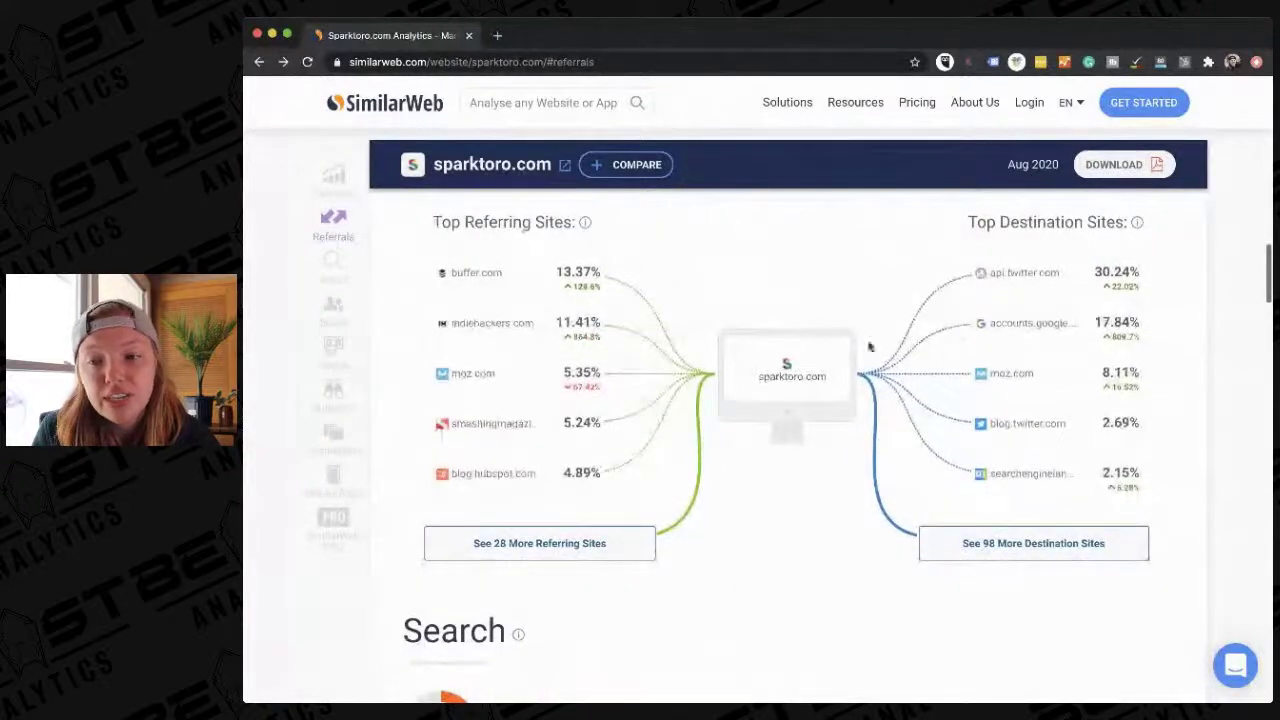
mouse_move(1031, 252)
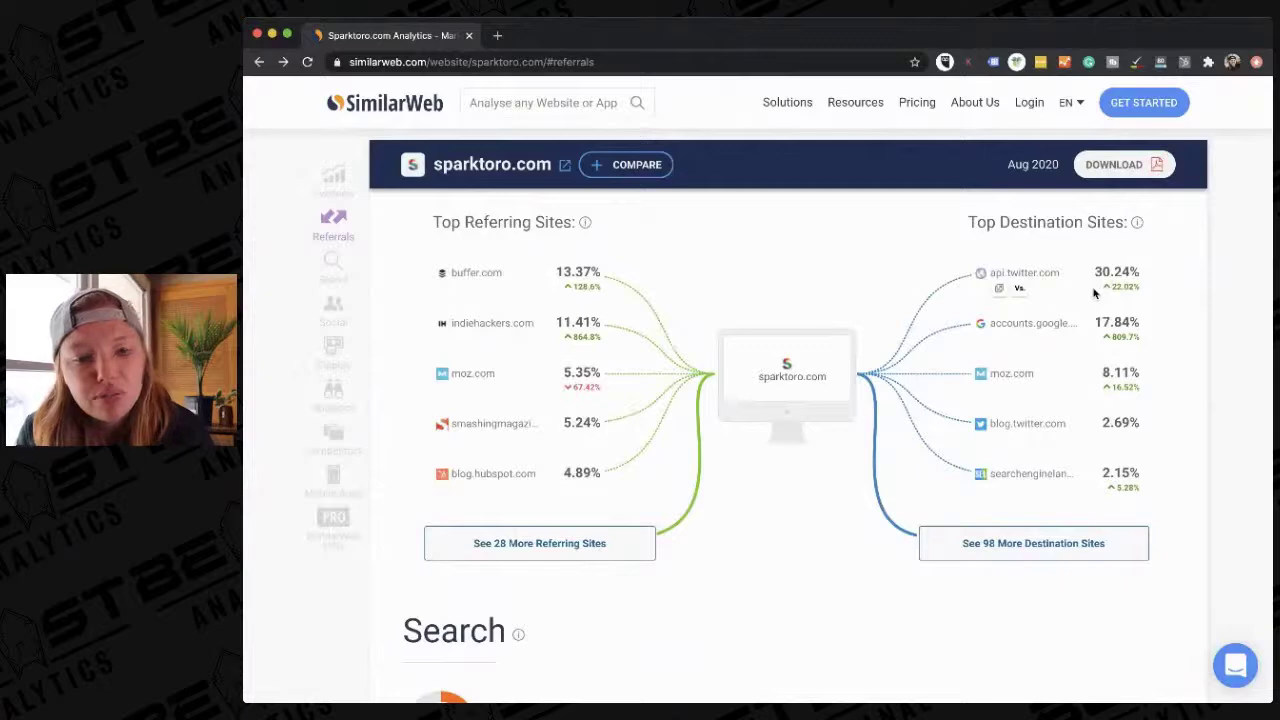
- Review the search traffic share and its organic versus paid split, comparing it with the overall traffic sources chart
scroll(560, 549, down, 3)
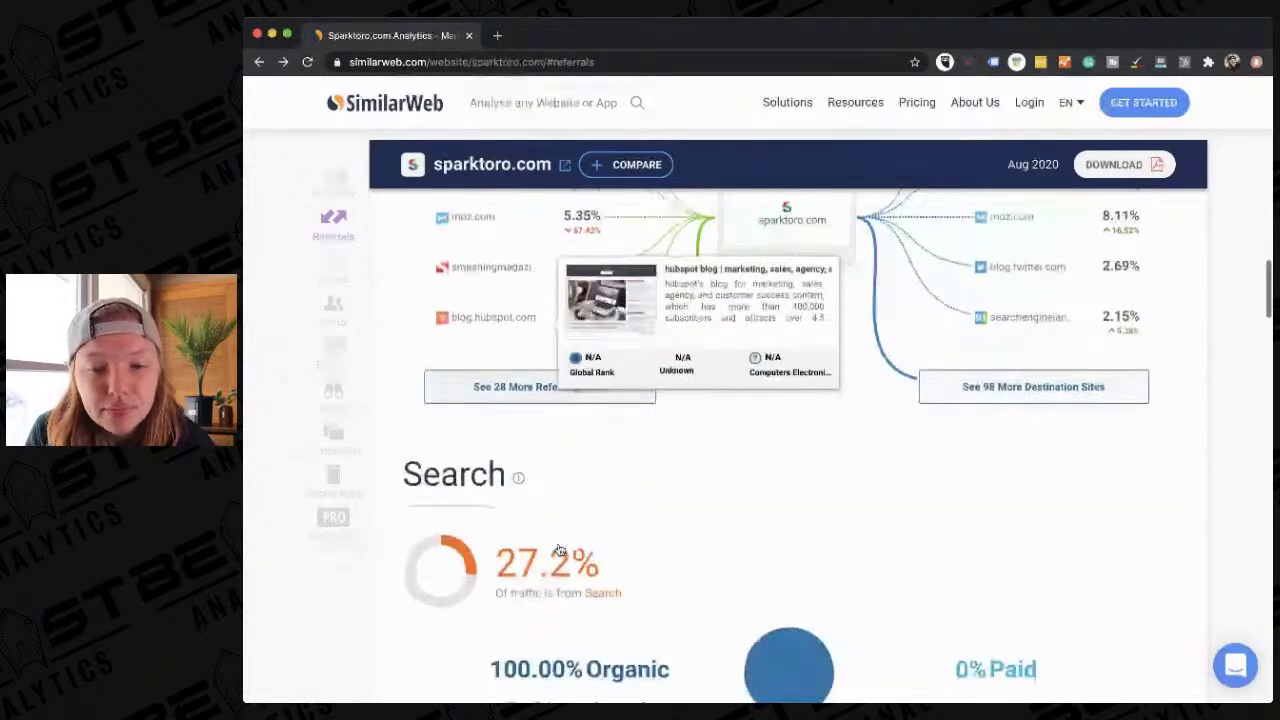
scroll(560, 549, up, 1)
scroll(560, 549, down, 5)
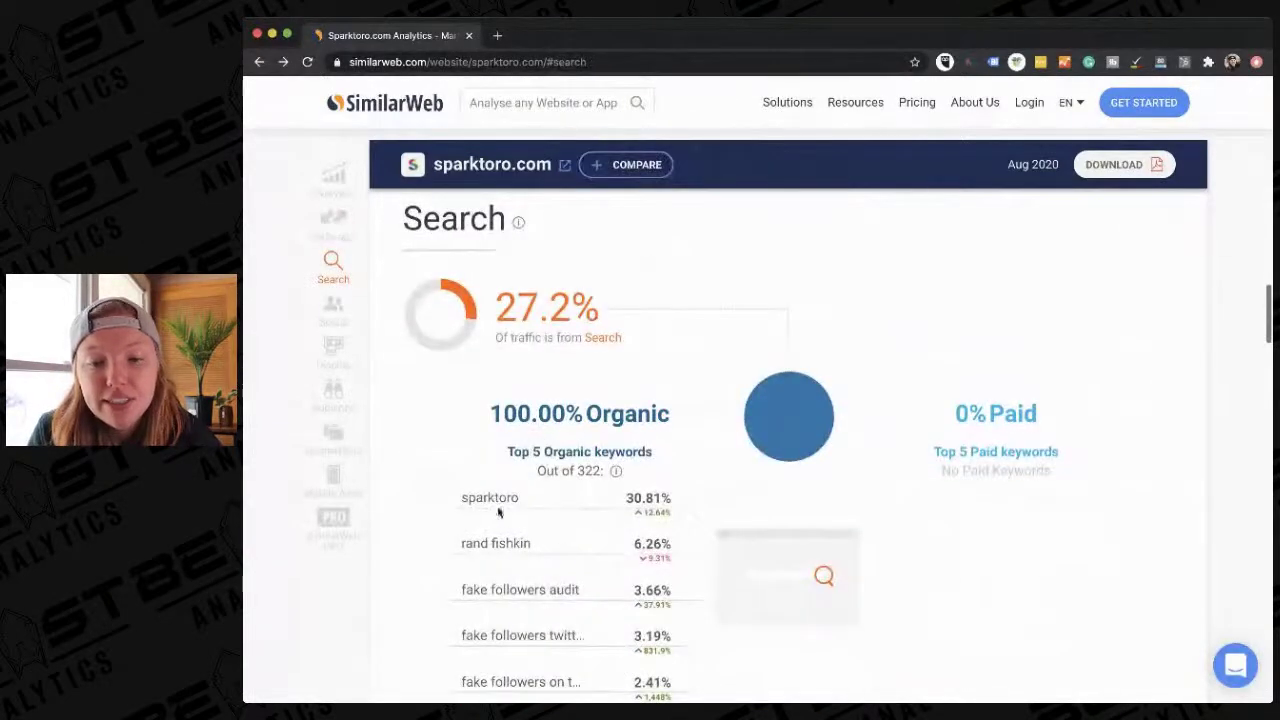
scroll(755, 517, down, 1)
scroll(755, 517, up, 1)
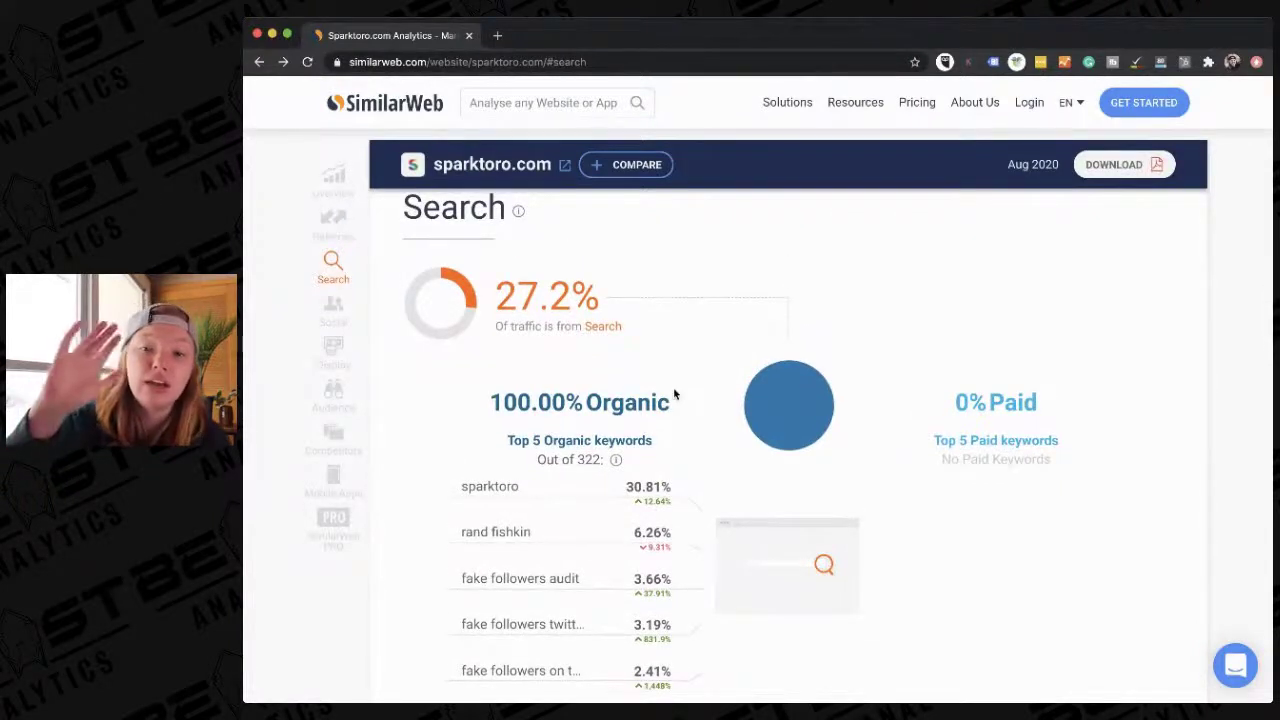
scroll(674, 393, up, 10)
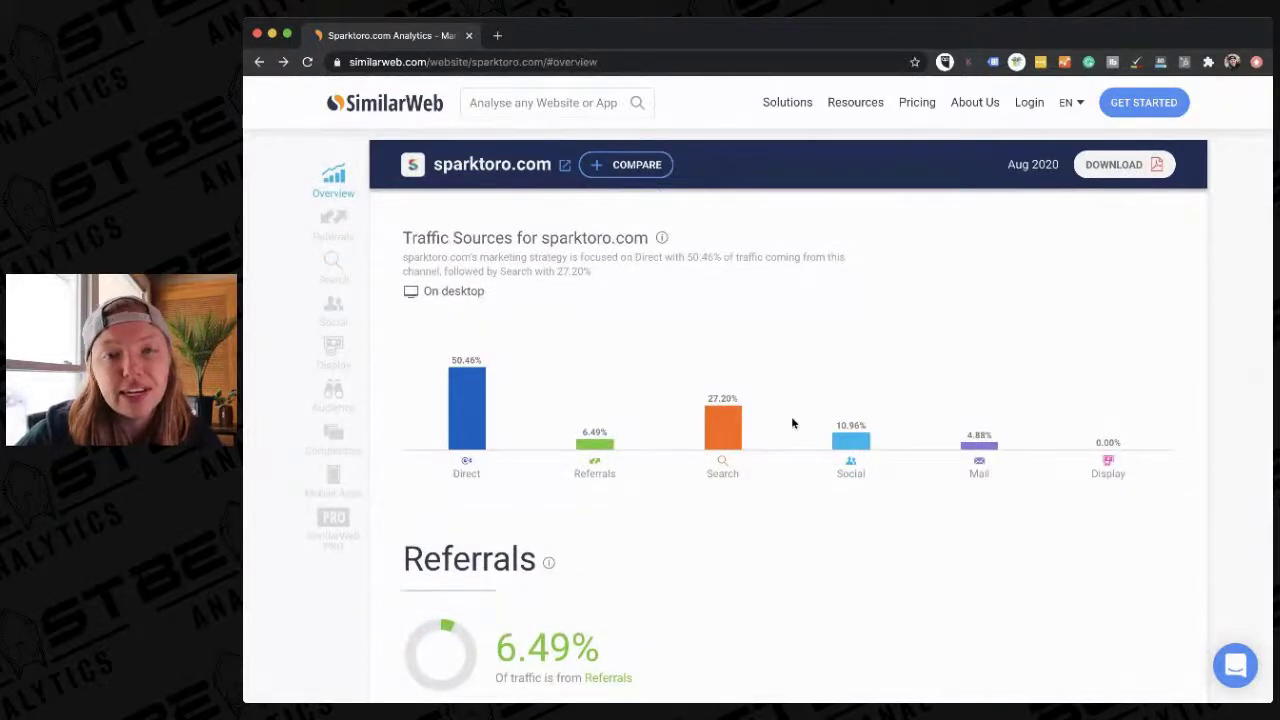
scroll(679, 447, down, 10)
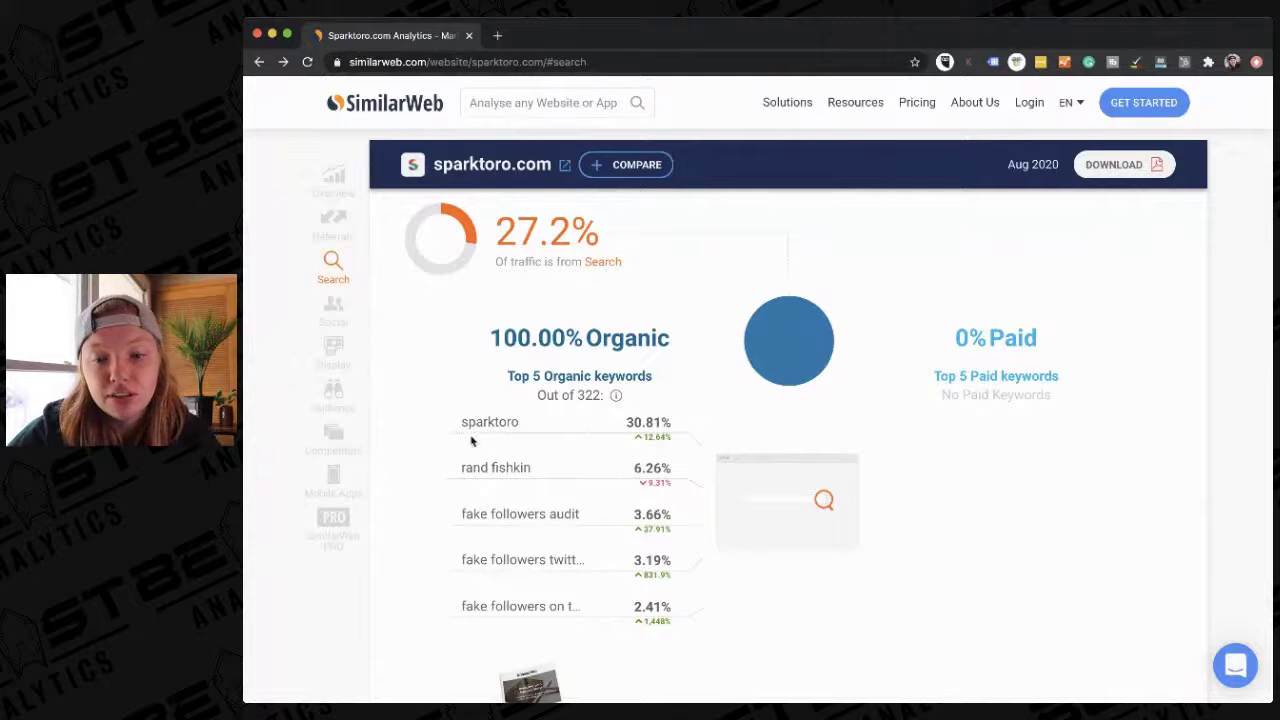
- Examine the top five organic keywords and their traffic shares, and read the Organic Keywords explanation
scroll(474, 440, down, 1)
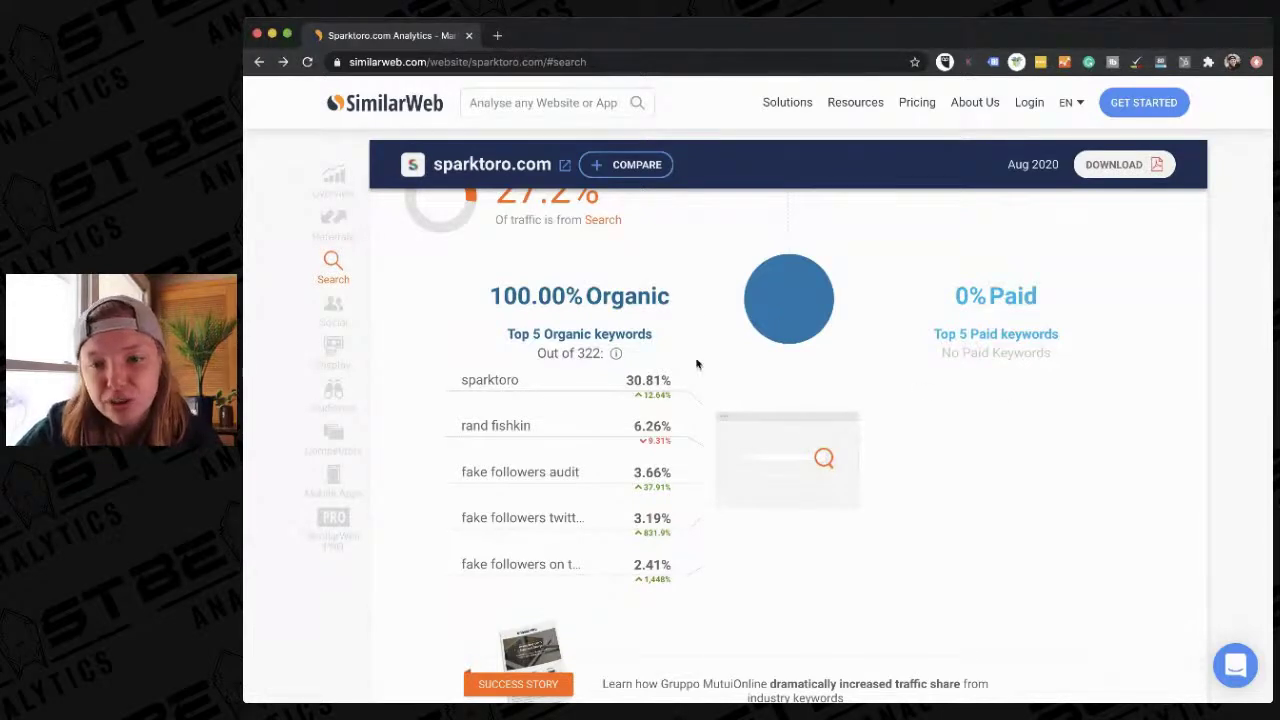
scroll(646, 417, down, 1)
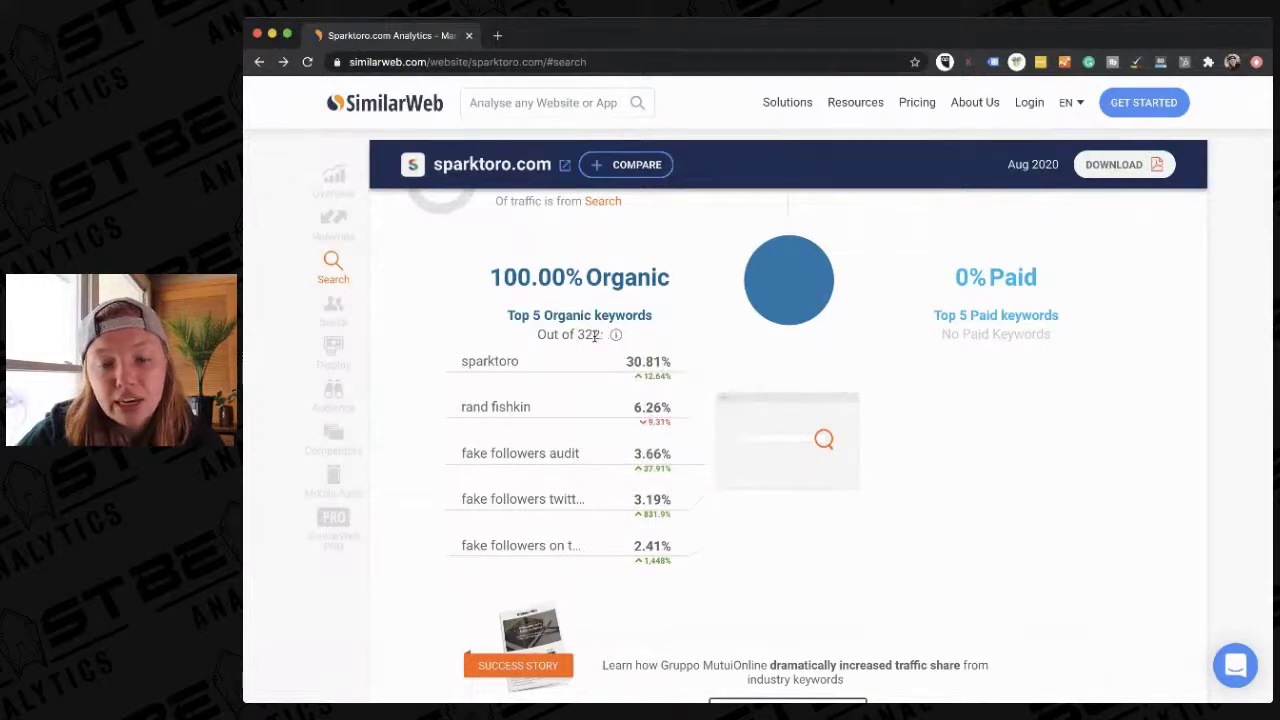
scroll(590, 334, up, 1)
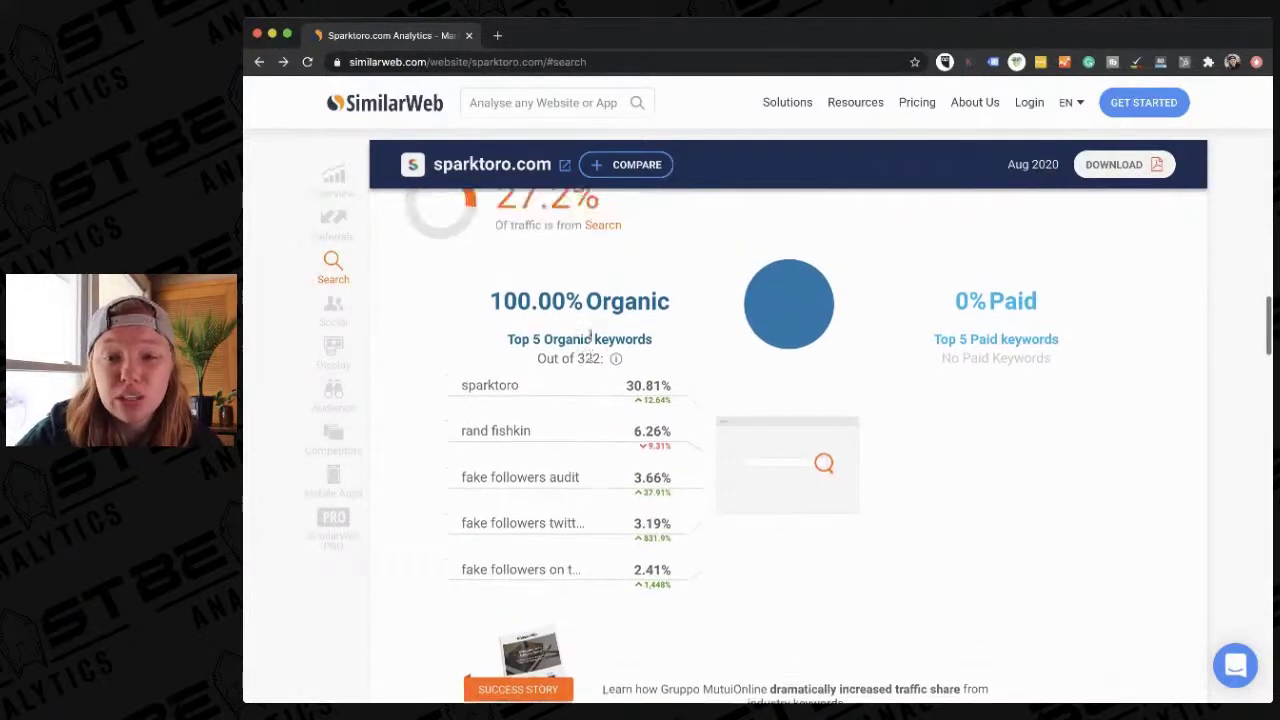
scroll(600, 340, down, 1)
mouse_move(618, 348)
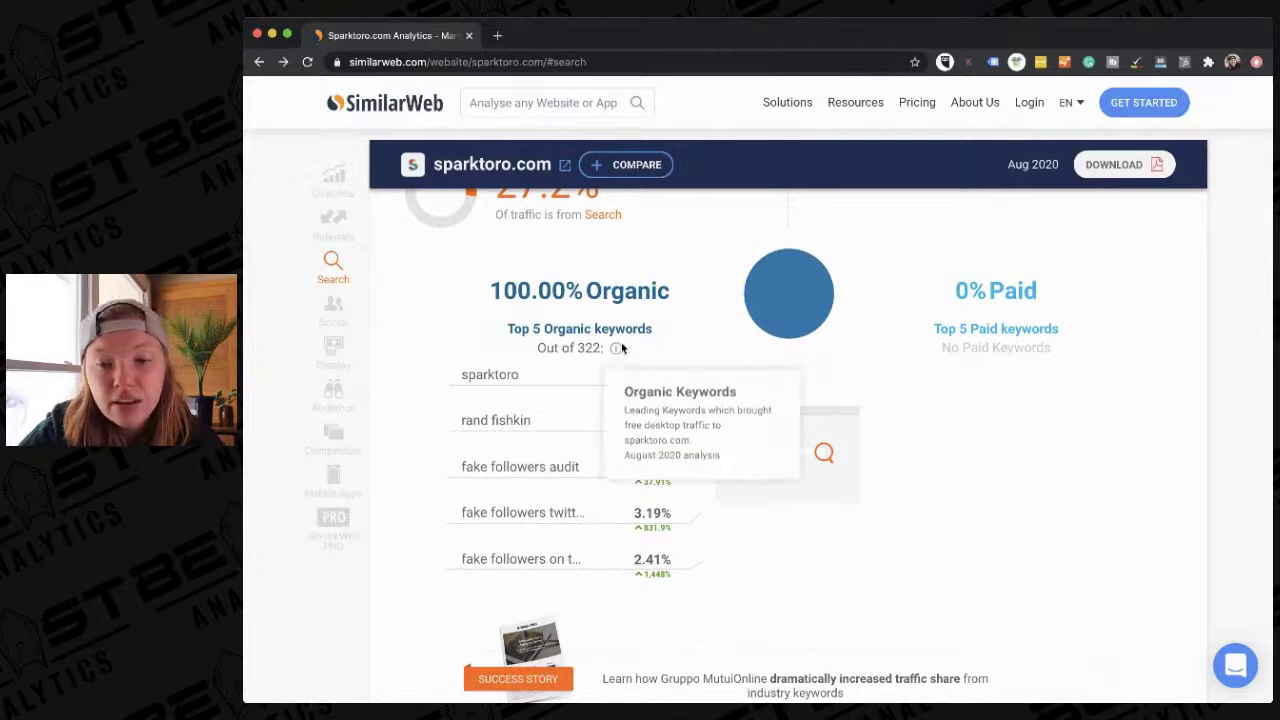
scroll(630, 342, down, 2)
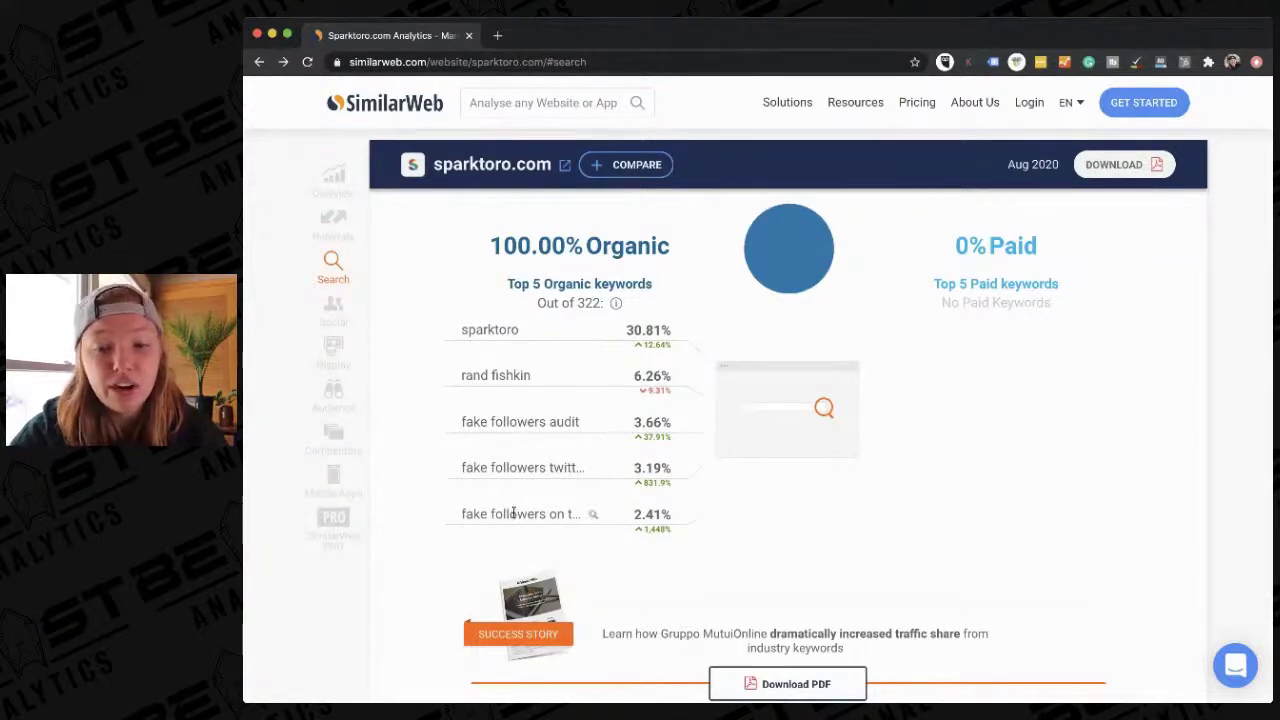
scroll(513, 513, down, 1)
scroll(515, 514, up, 2)
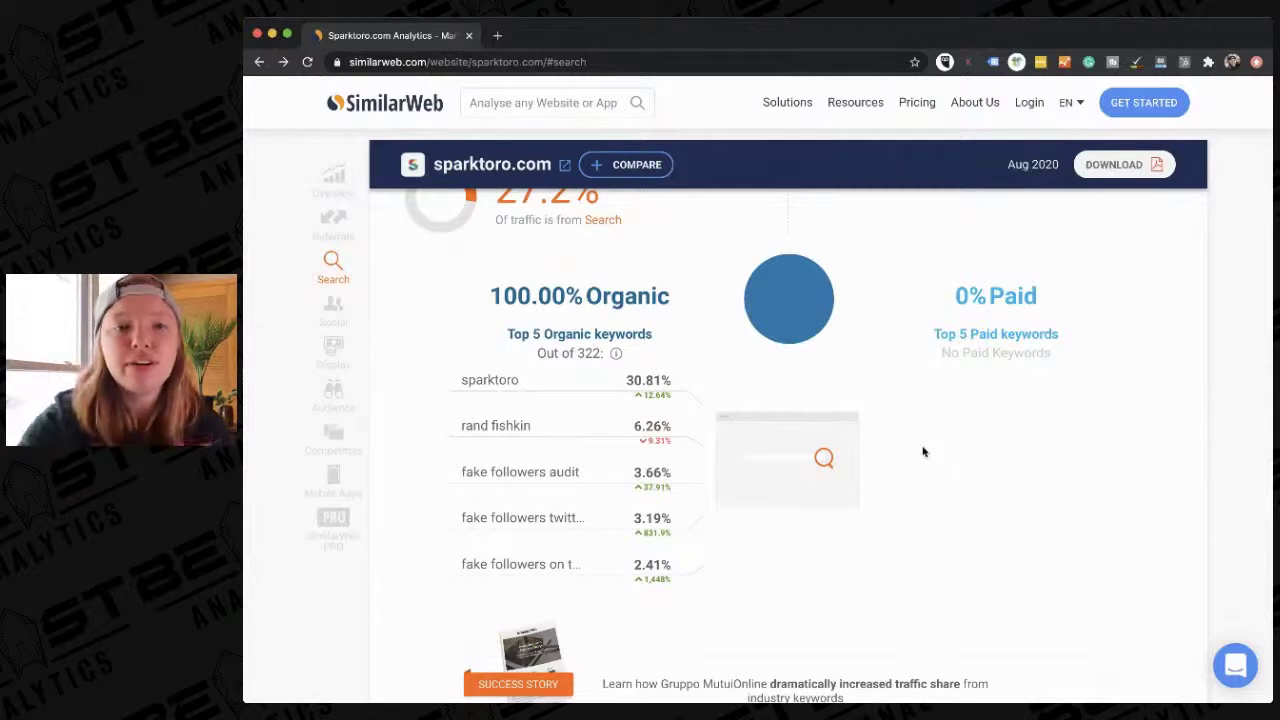
scroll(923, 452, down, 1)
scroll(923, 452, up, 2)
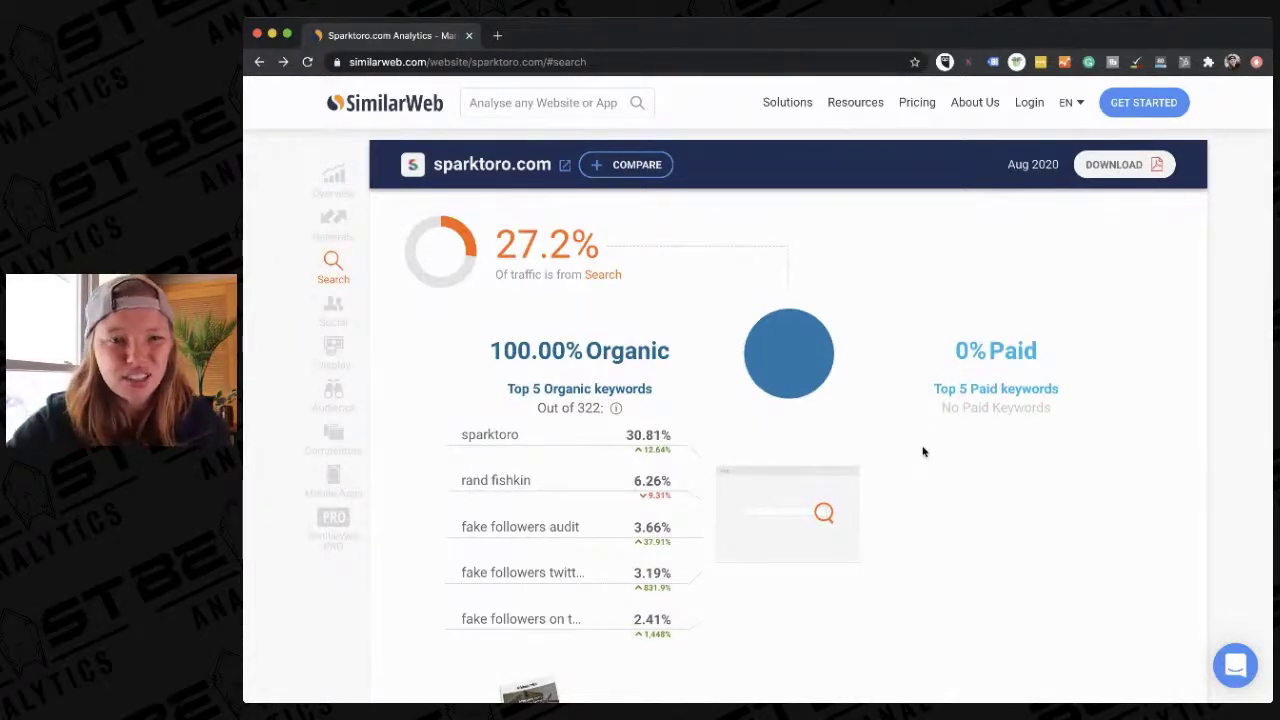
scroll(773, 500, down, 1)
scroll(773, 503, up, 2)
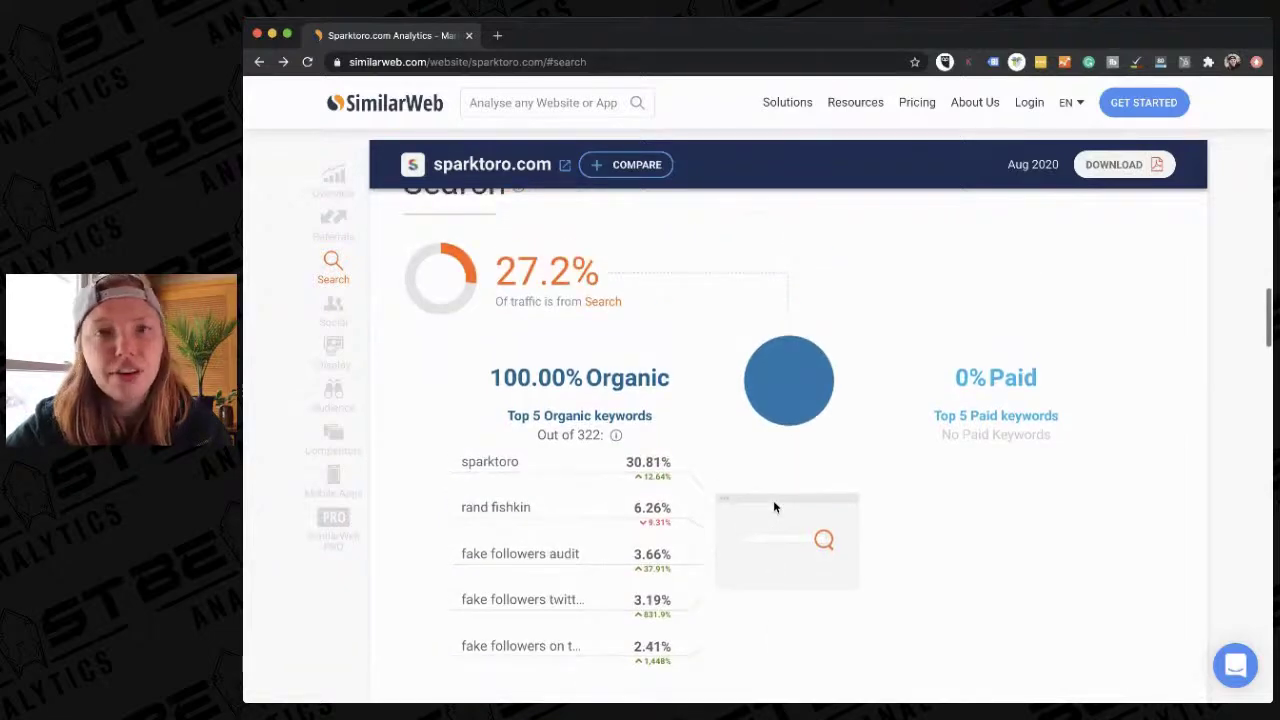
- Examine the social traffic share and its breakdown across Twitter, LinkedIn, Facebook, YouTube and Pocket
scroll(773, 507, down, 5)
scroll(775, 508, down, 2)
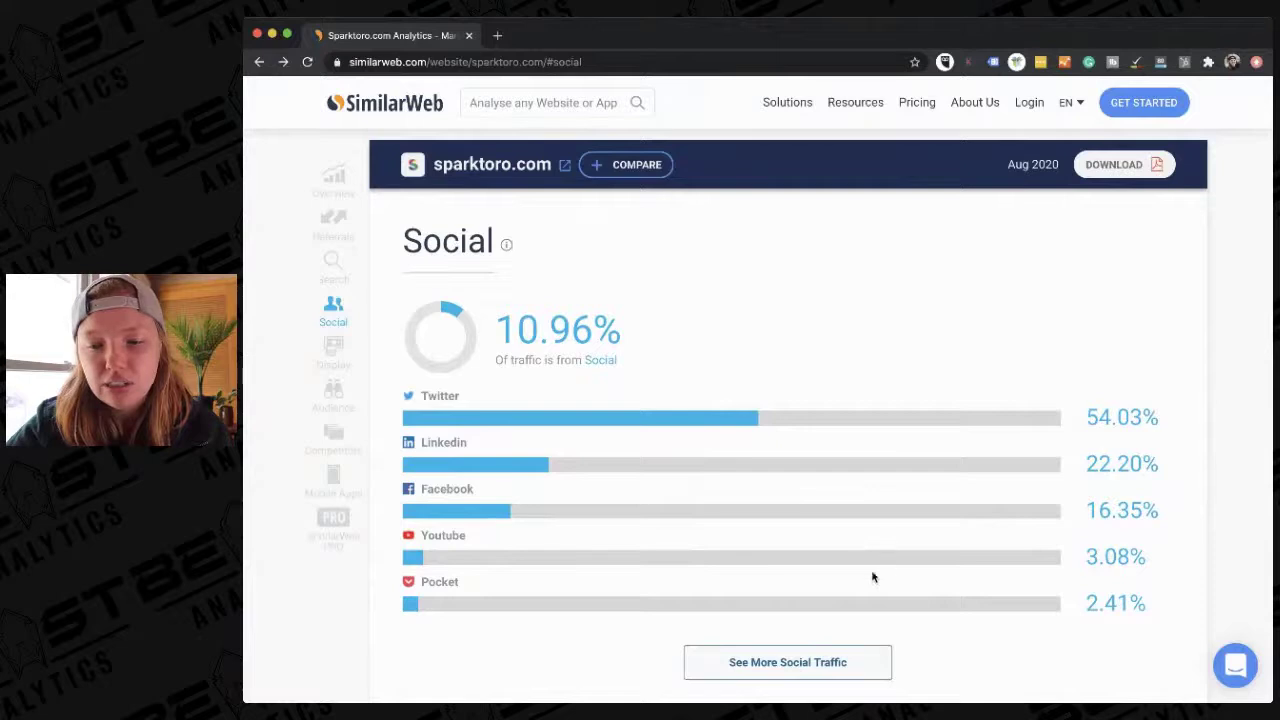
scroll(841, 540, up, 1)
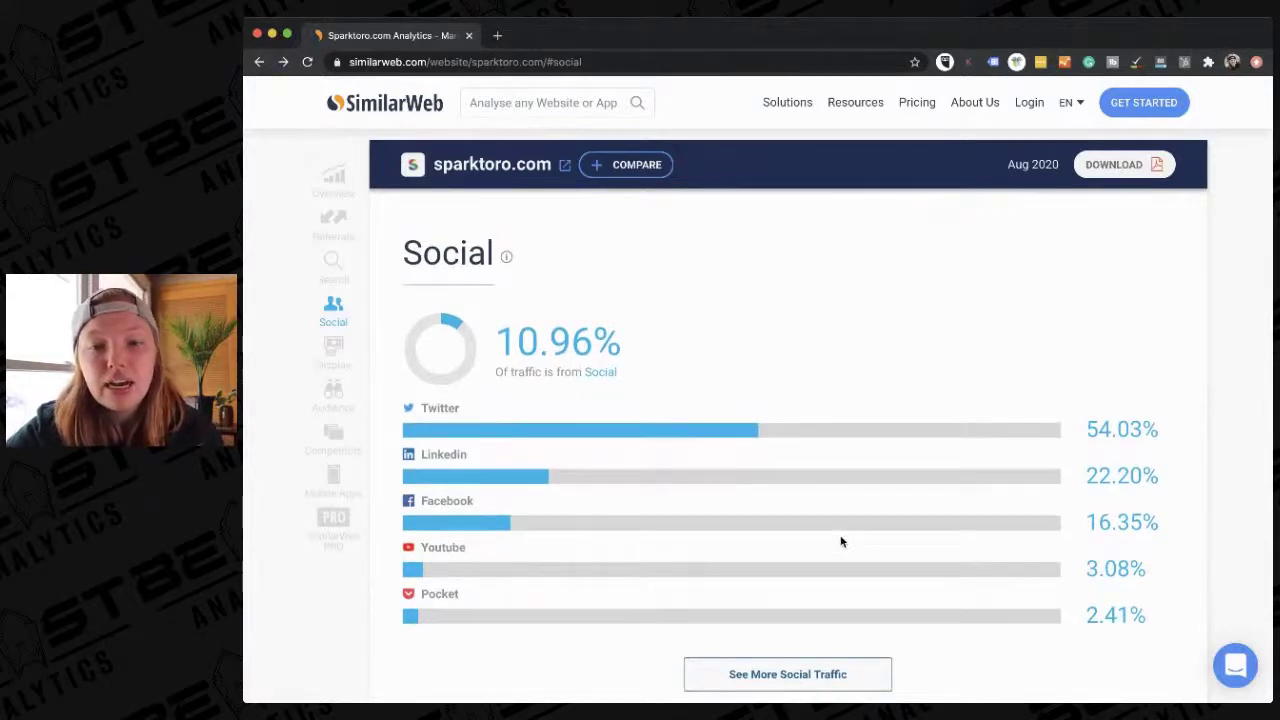
scroll(840, 536, down, 1)
scroll(830, 470, up, 1)
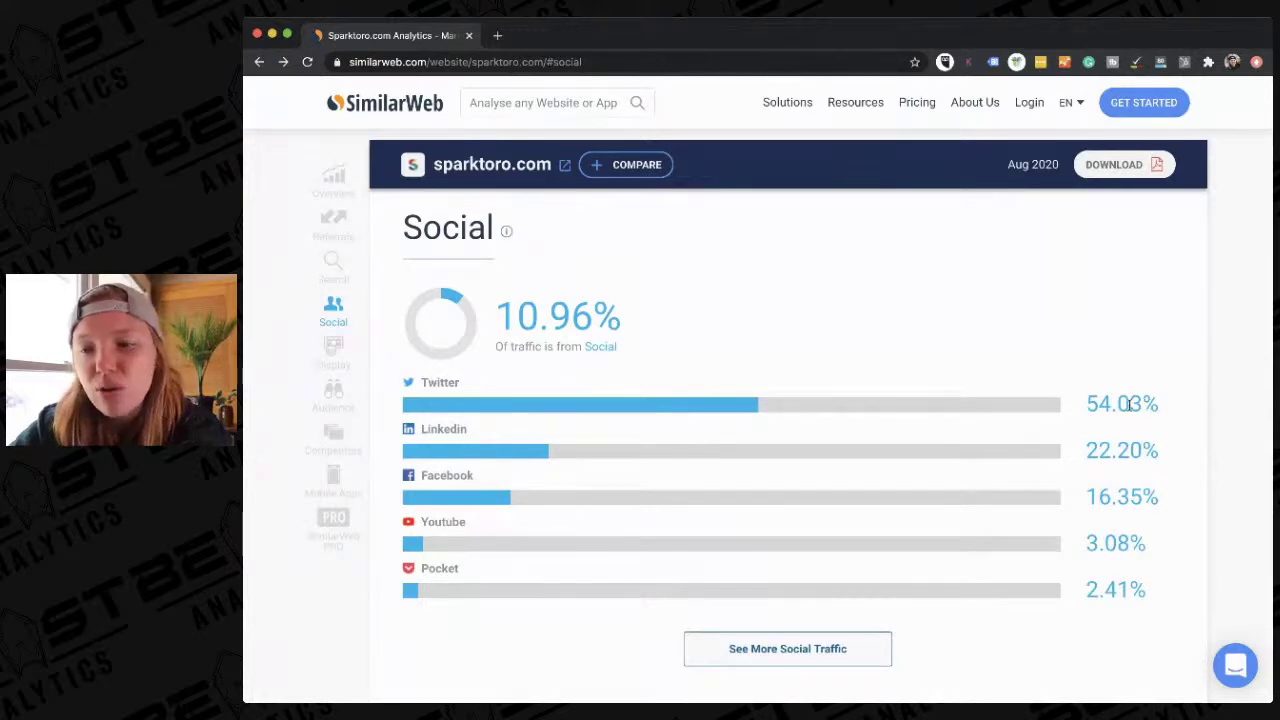
scroll(1097, 338, down, 2)
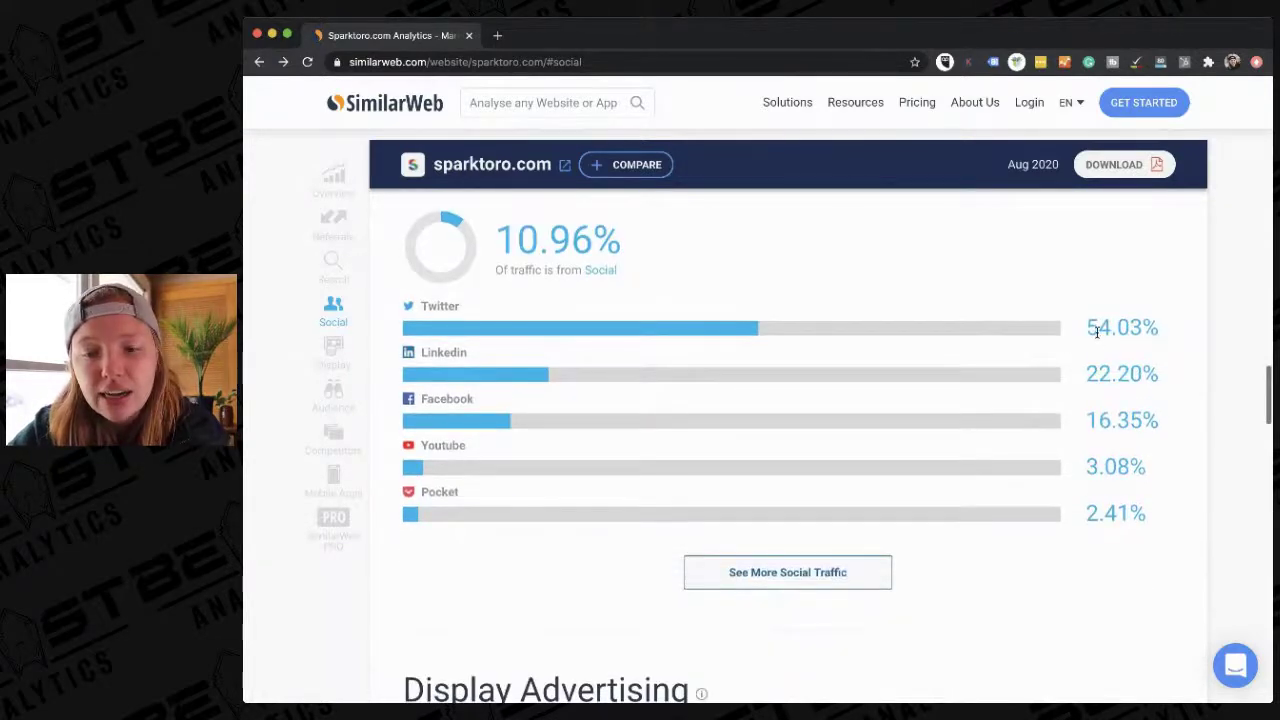
scroll(1095, 331, down, 2)
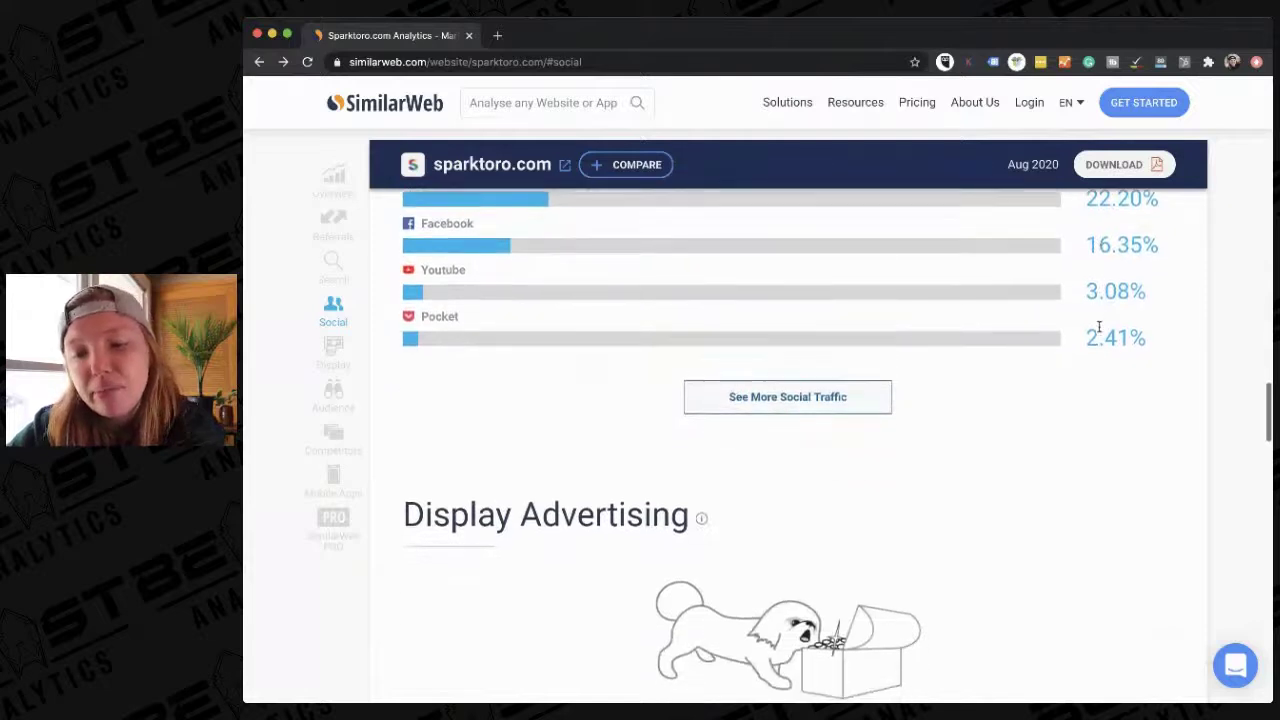
scroll(1097, 325, up, 3)
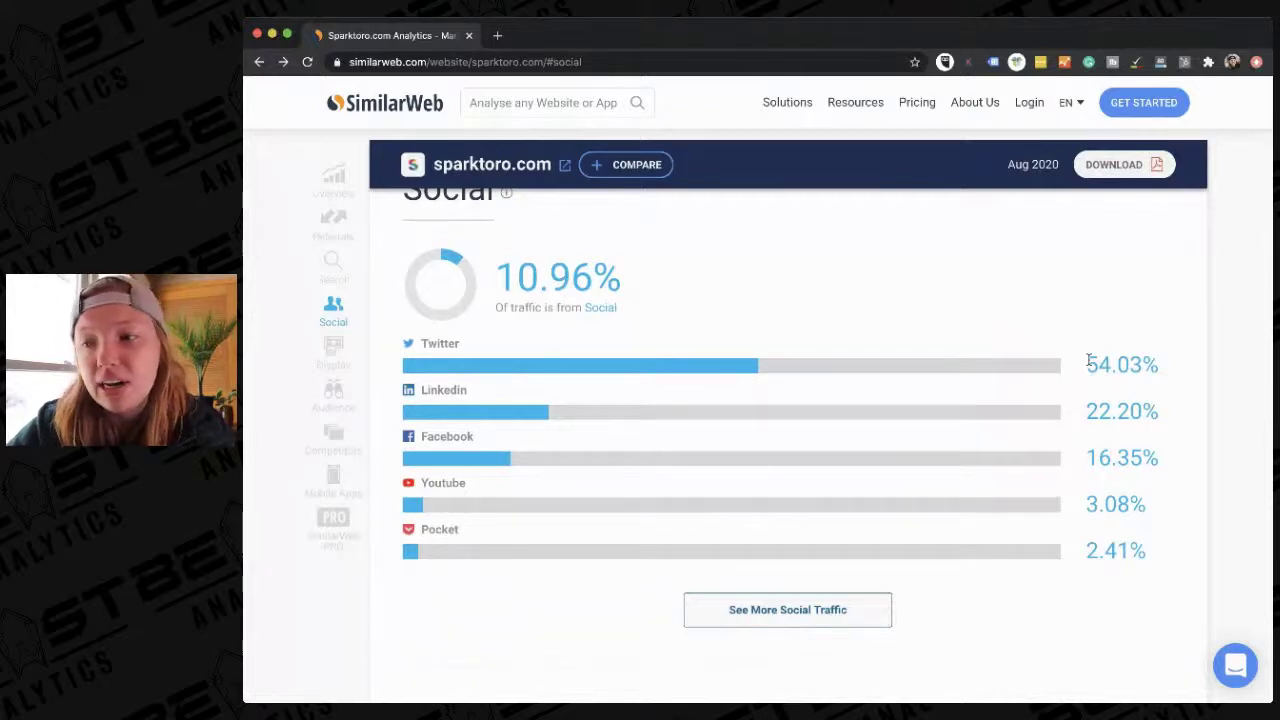
scroll(1090, 362, down, 1)
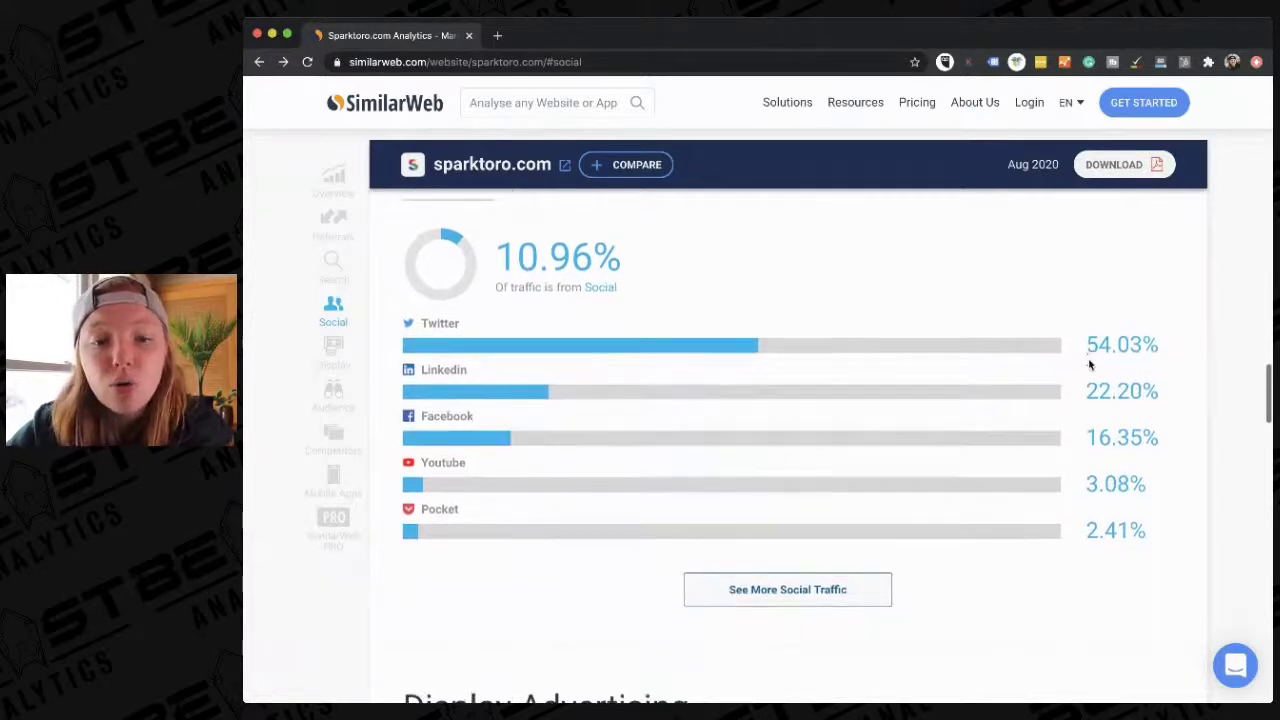
- Review the Display Advertising section of the sparktoro.com report
scroll(1090, 362, down, 2)
scroll(1090, 363, down, 5)
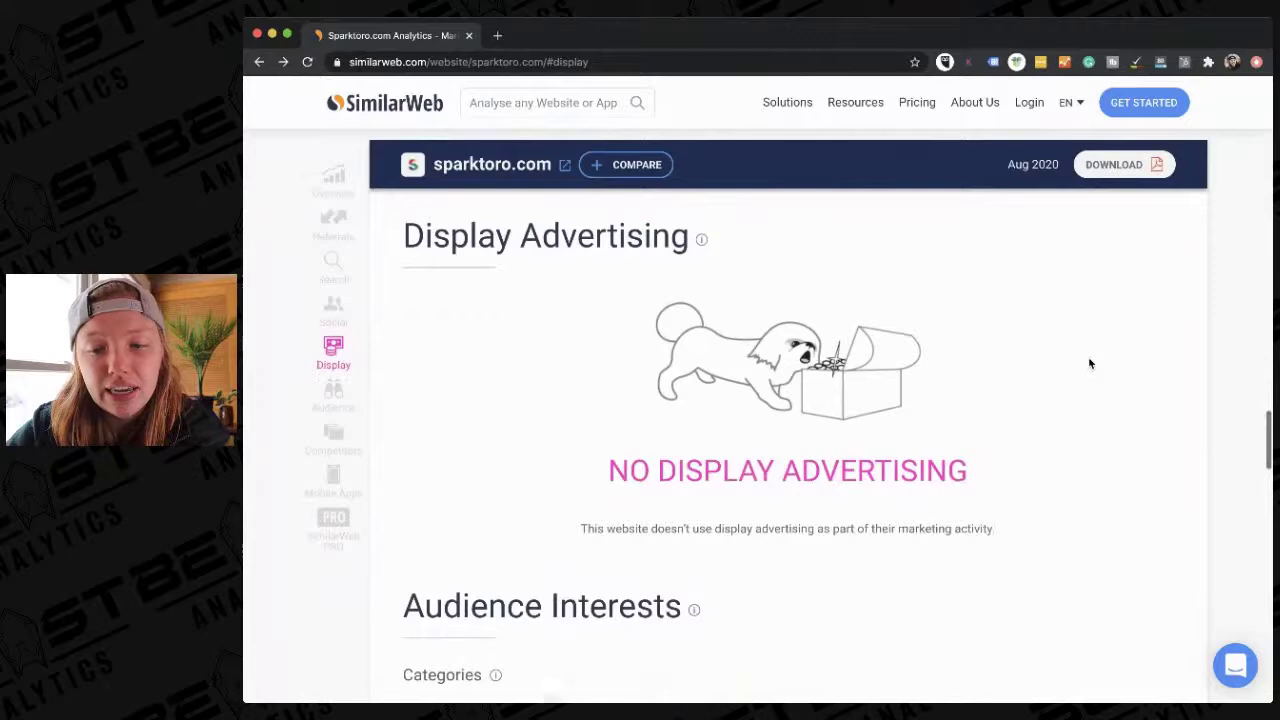
scroll(1090, 363, down, 3)
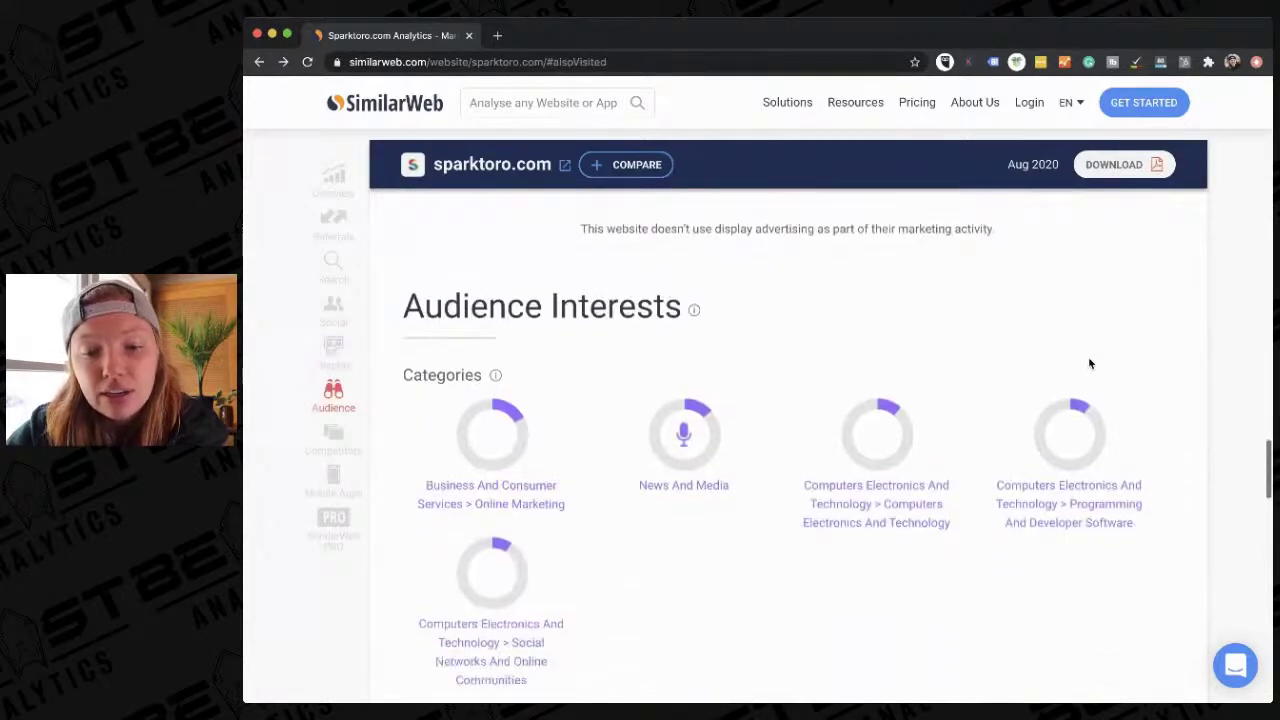
scroll(1090, 363, up, 2)
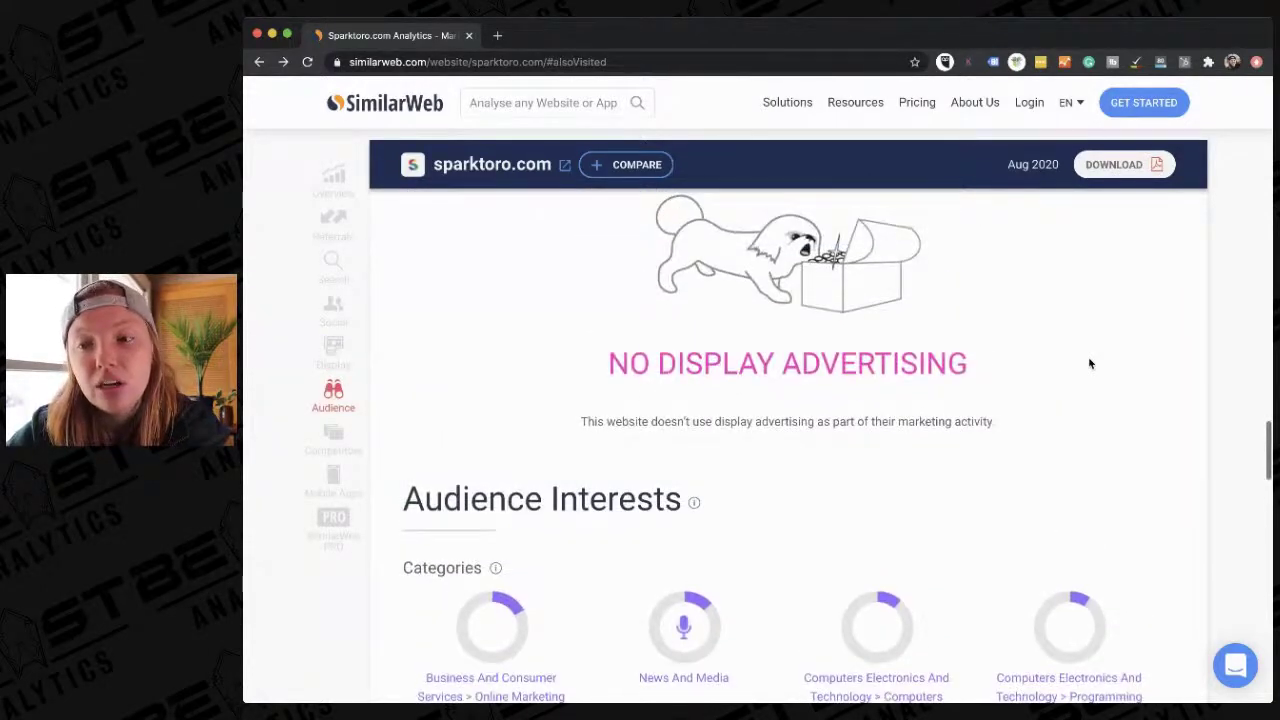
scroll(1090, 363, down, 1)
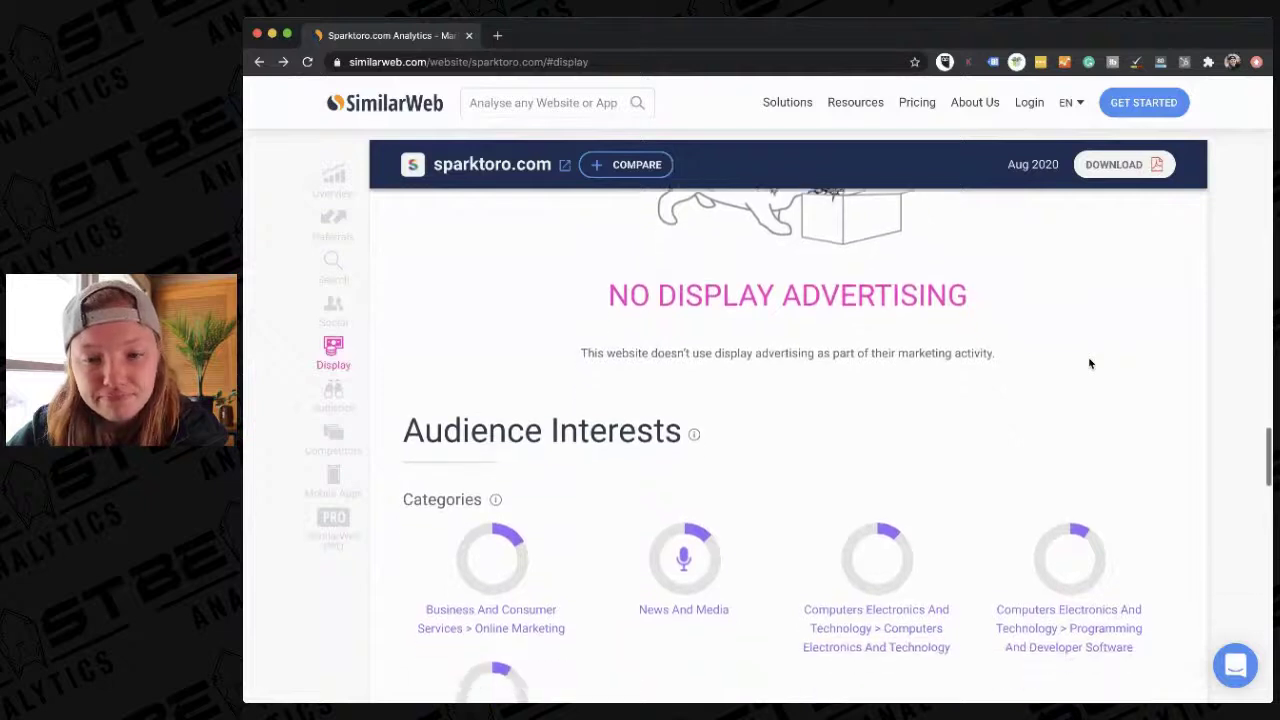
scroll(1090, 363, up, 3)
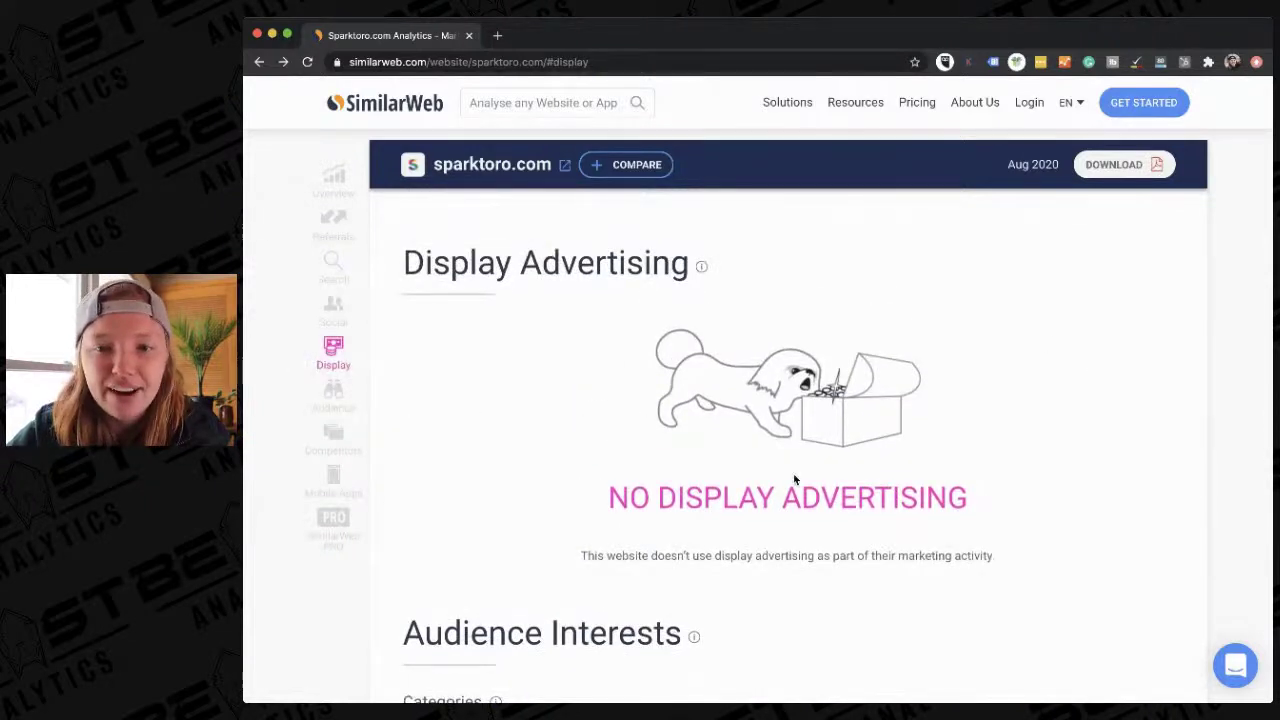
scroll(794, 480, down, 3)
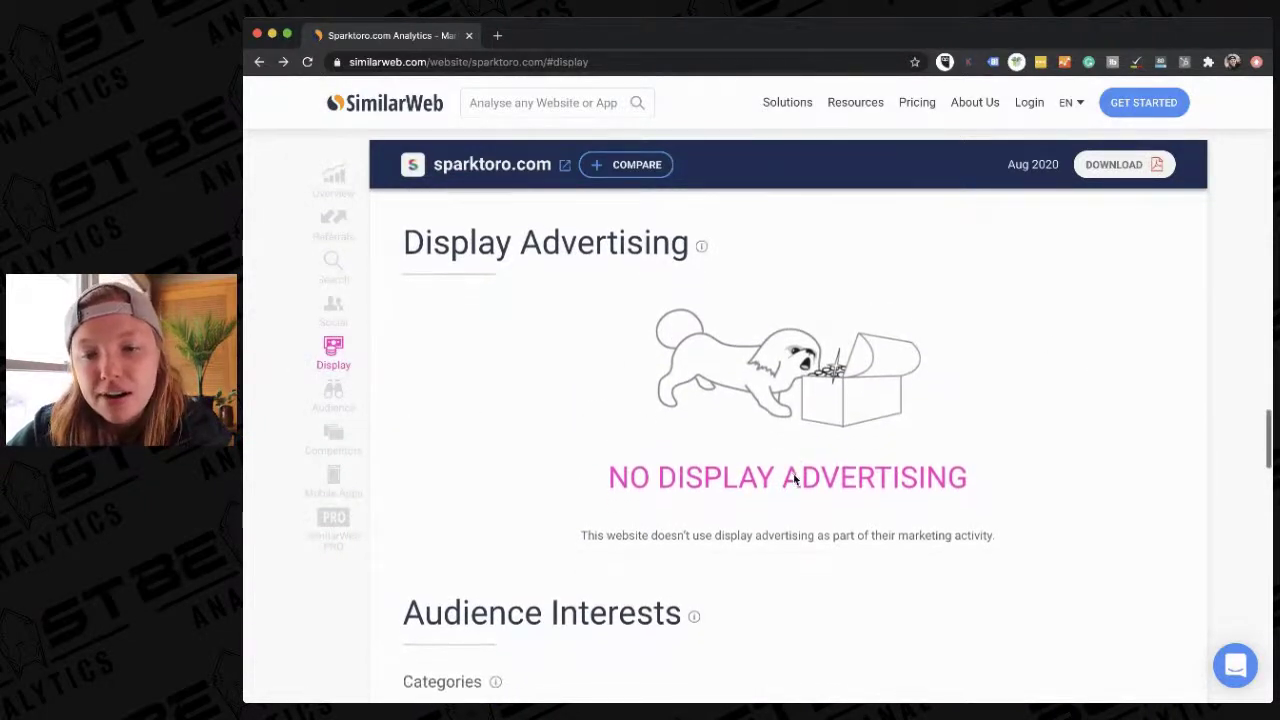
- Examine the Audience Interests categories, including Online Marketing, News And Media and the Computers Electronics And Technology subcategories
scroll(794, 480, down, 2)
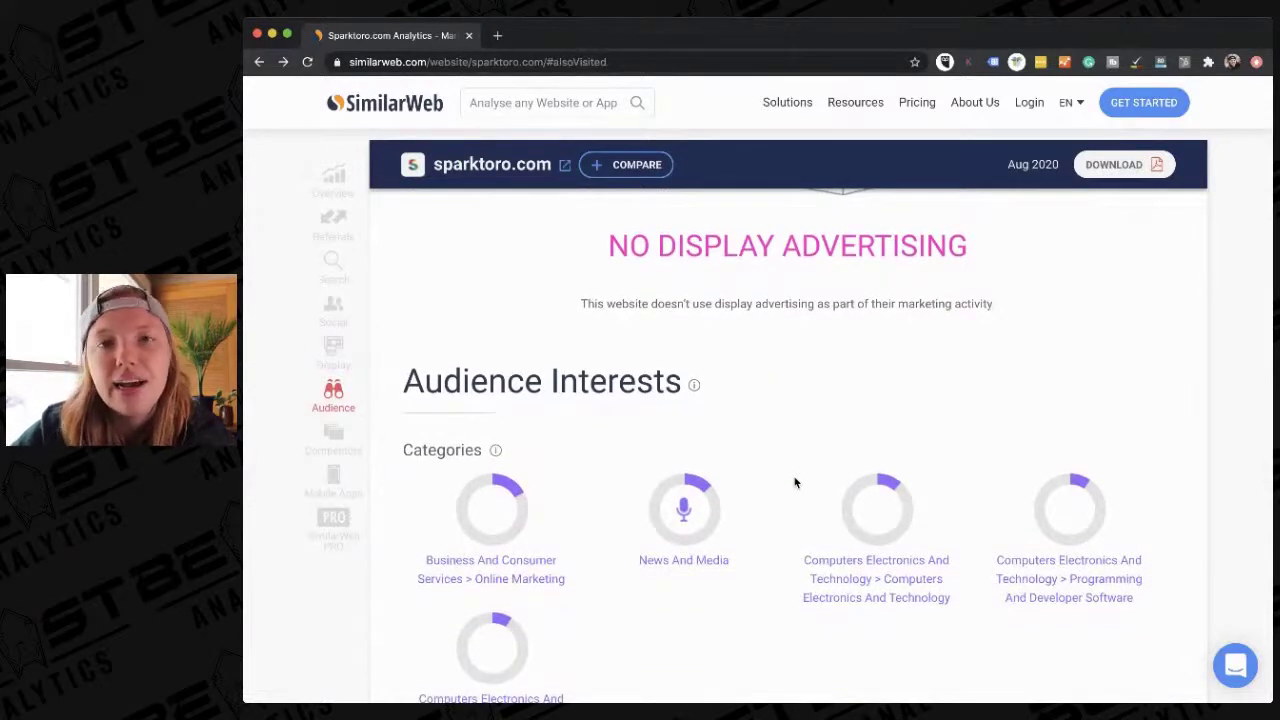
scroll(794, 483, down, 3)
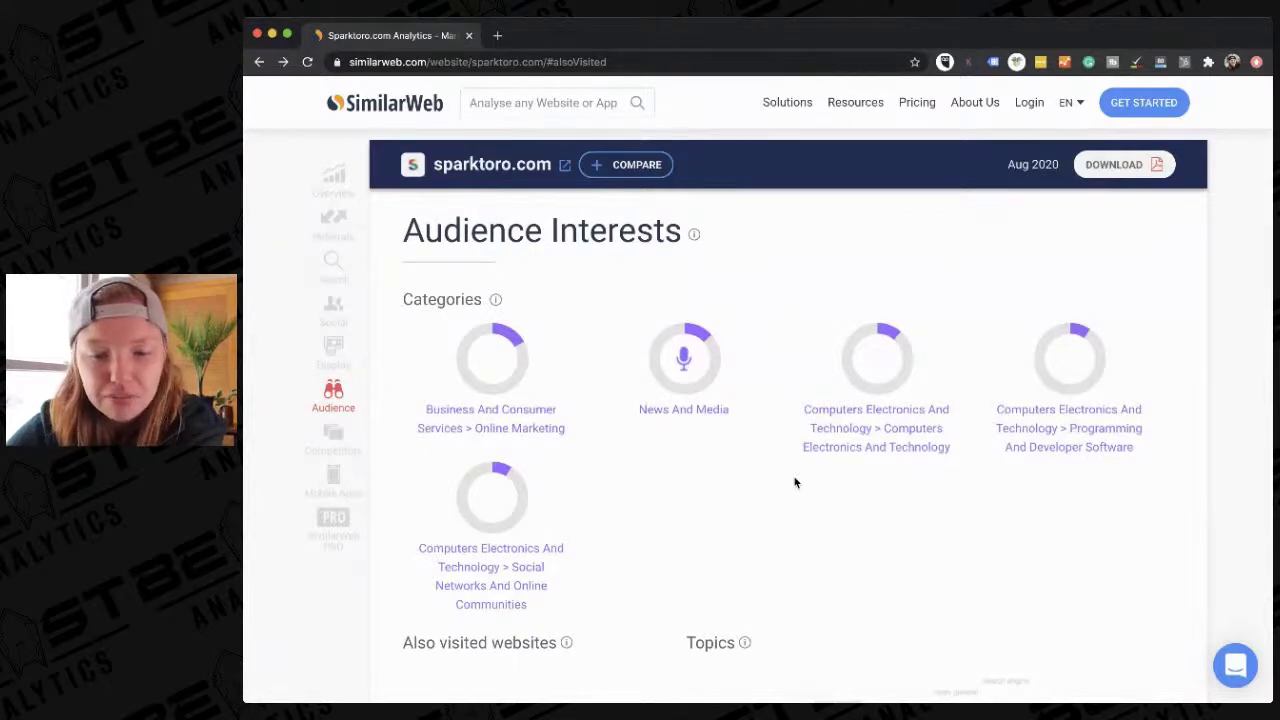
scroll(795, 483, down, 2)
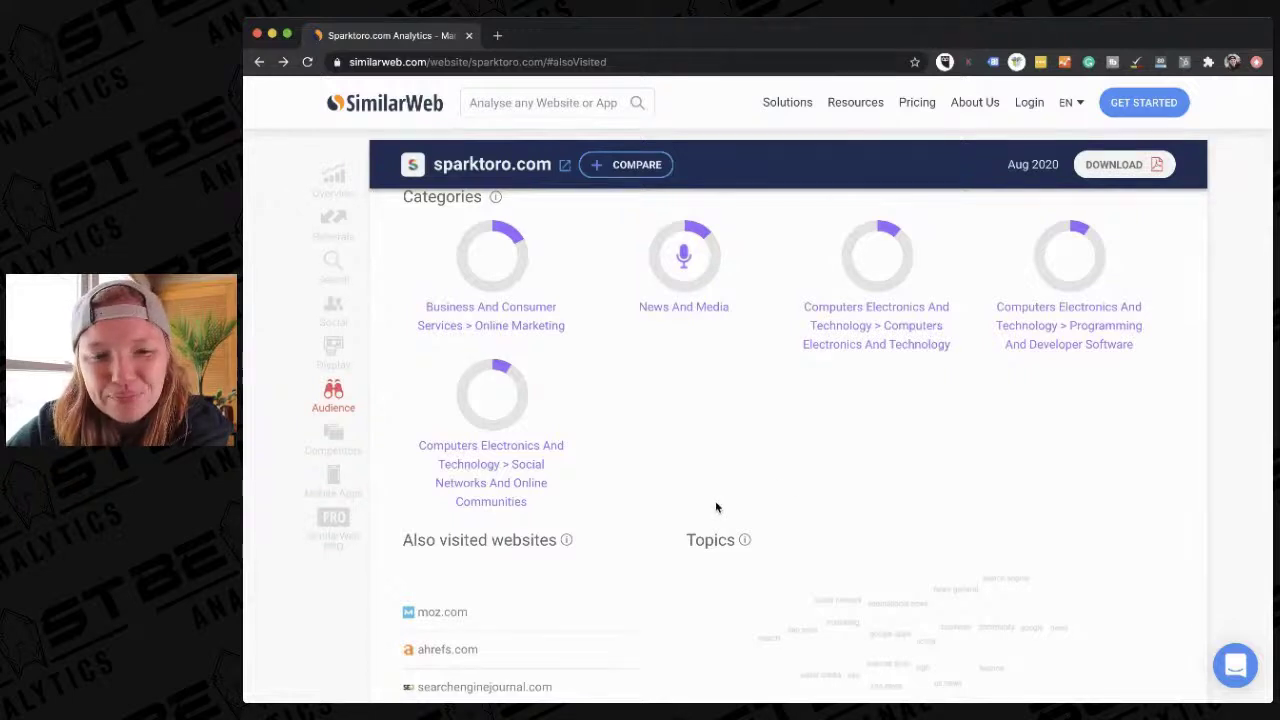
scroll(715, 505, up, 1)
scroll(715, 502, up, 2)
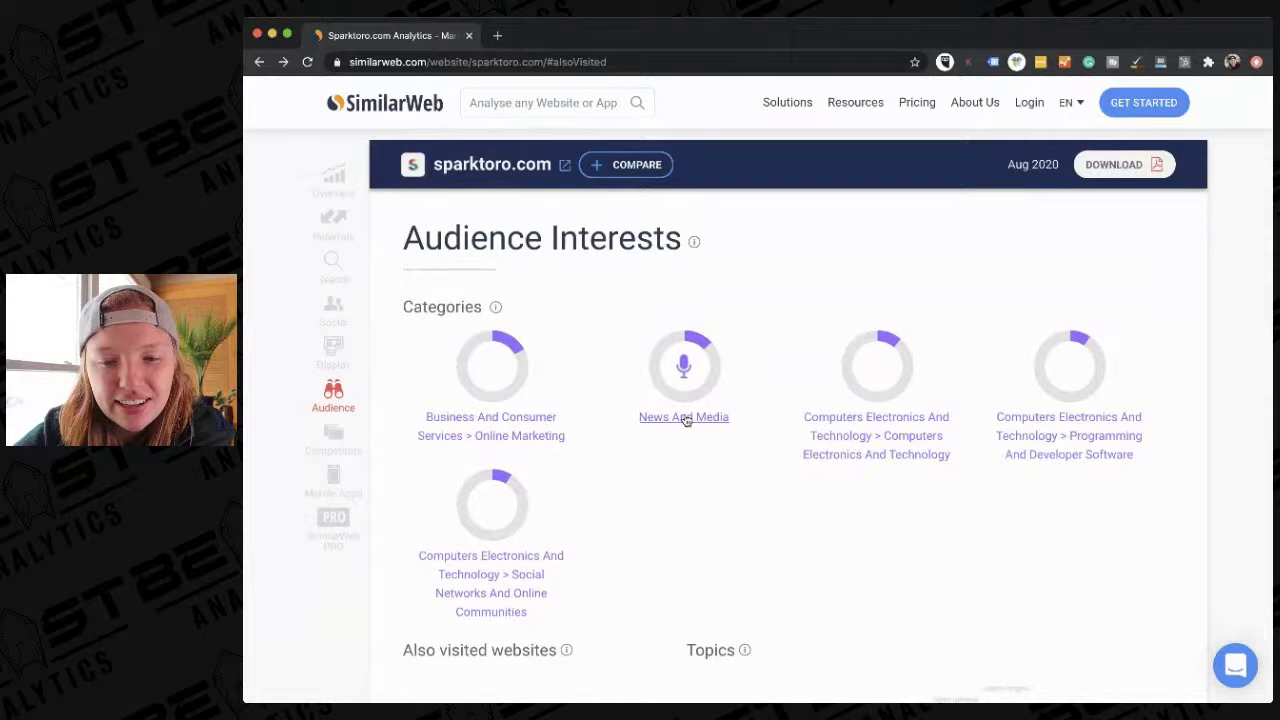
scroll(684, 420, down, 1)
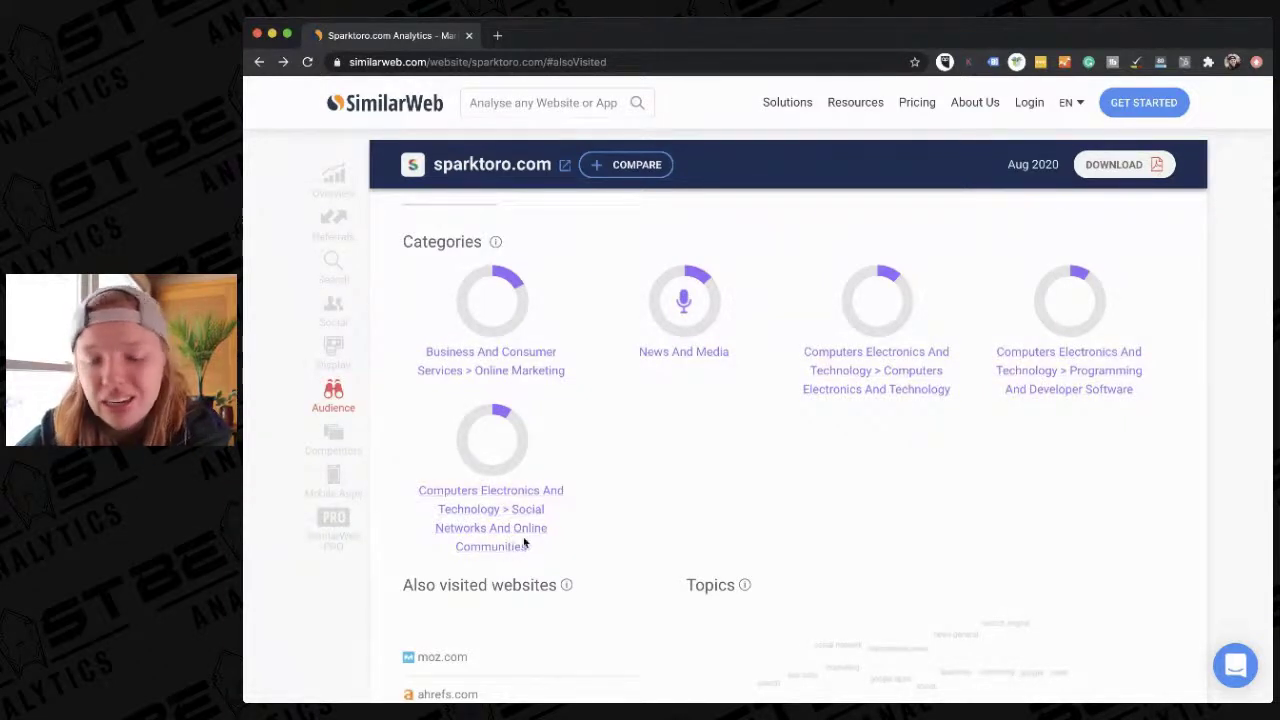
- Open the top websites ranking for the Business And Consumer Services > Online Marketing audience category in a new tab
triple_click(522, 372)
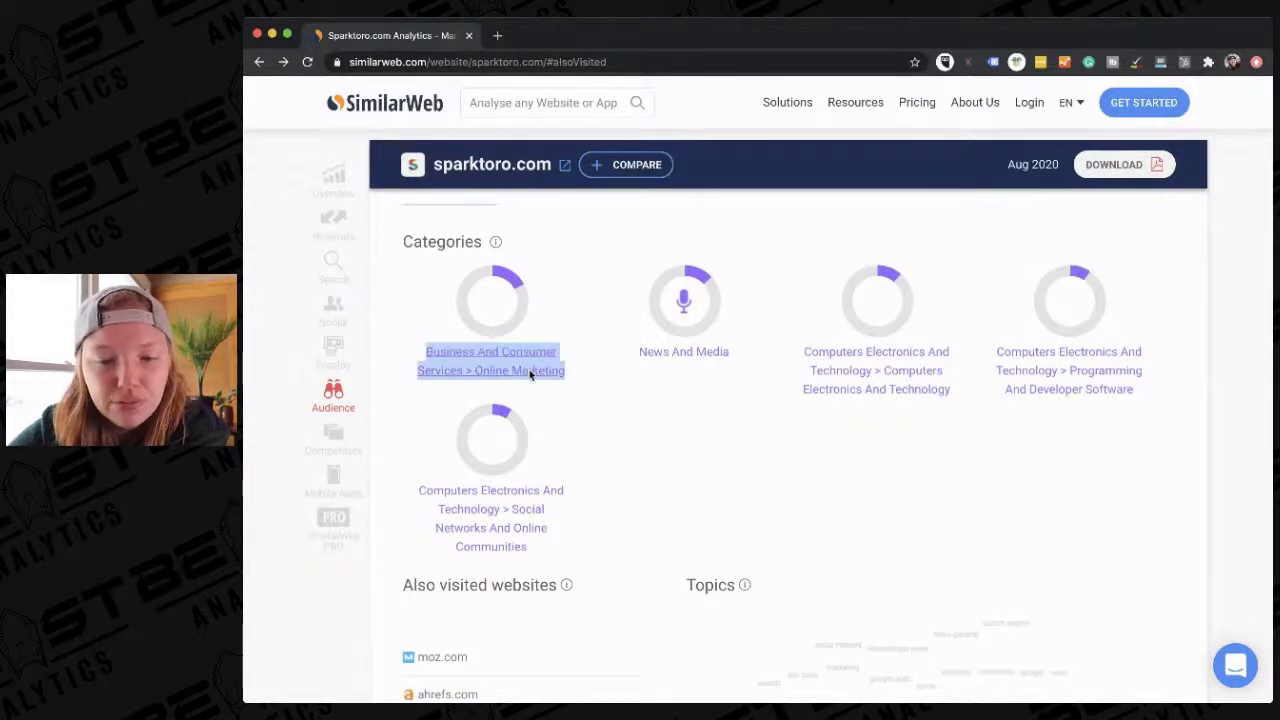
drag(533, 375, 503, 38)
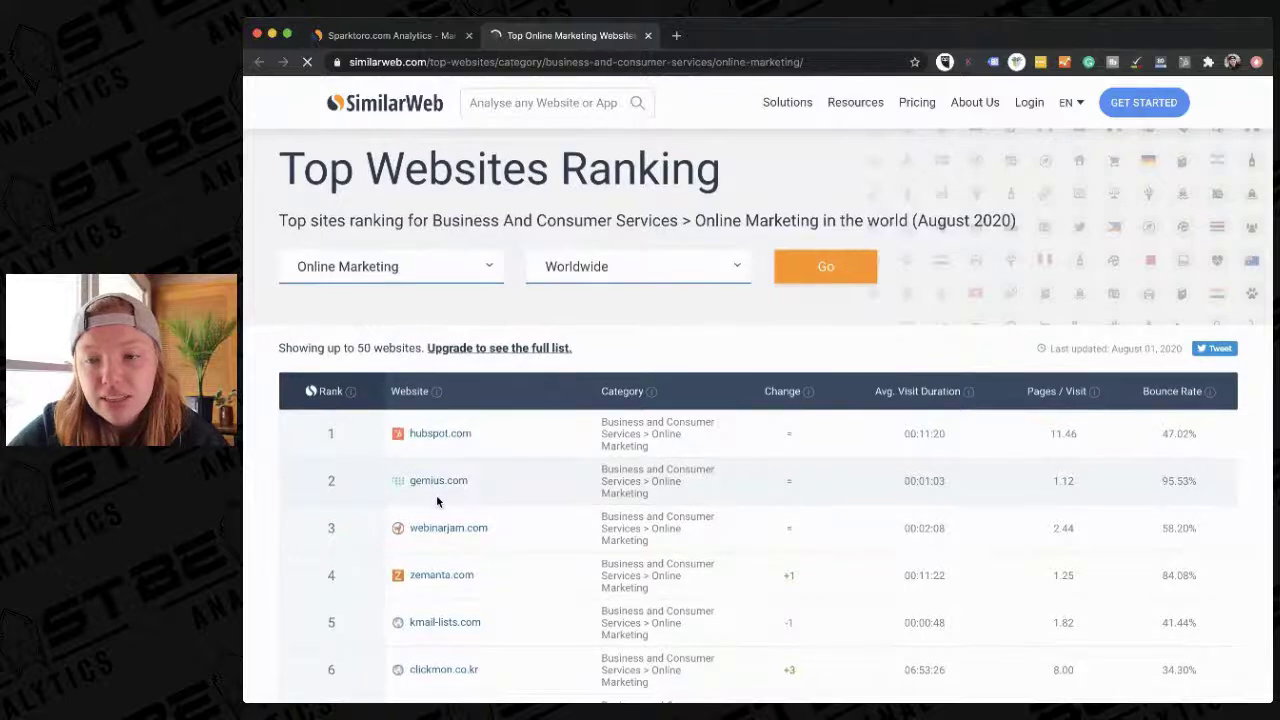
scroll(436, 495, down, 1)
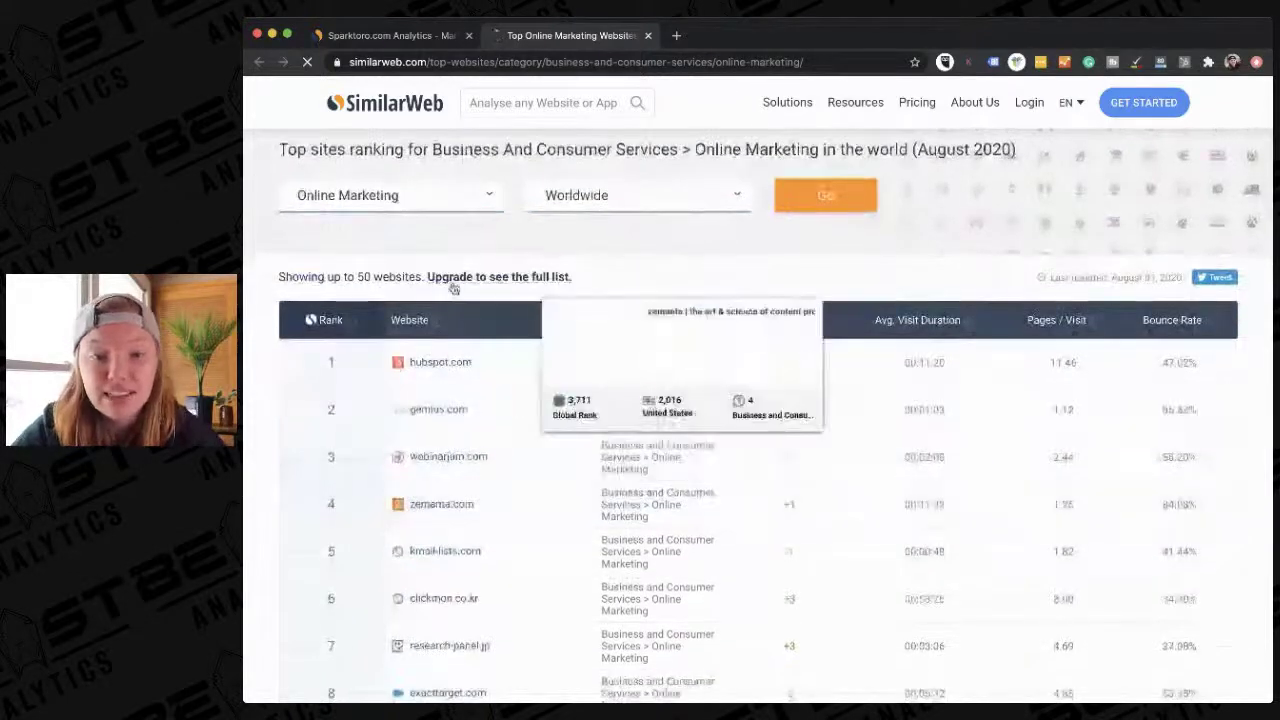
scroll(454, 289, up, 1)
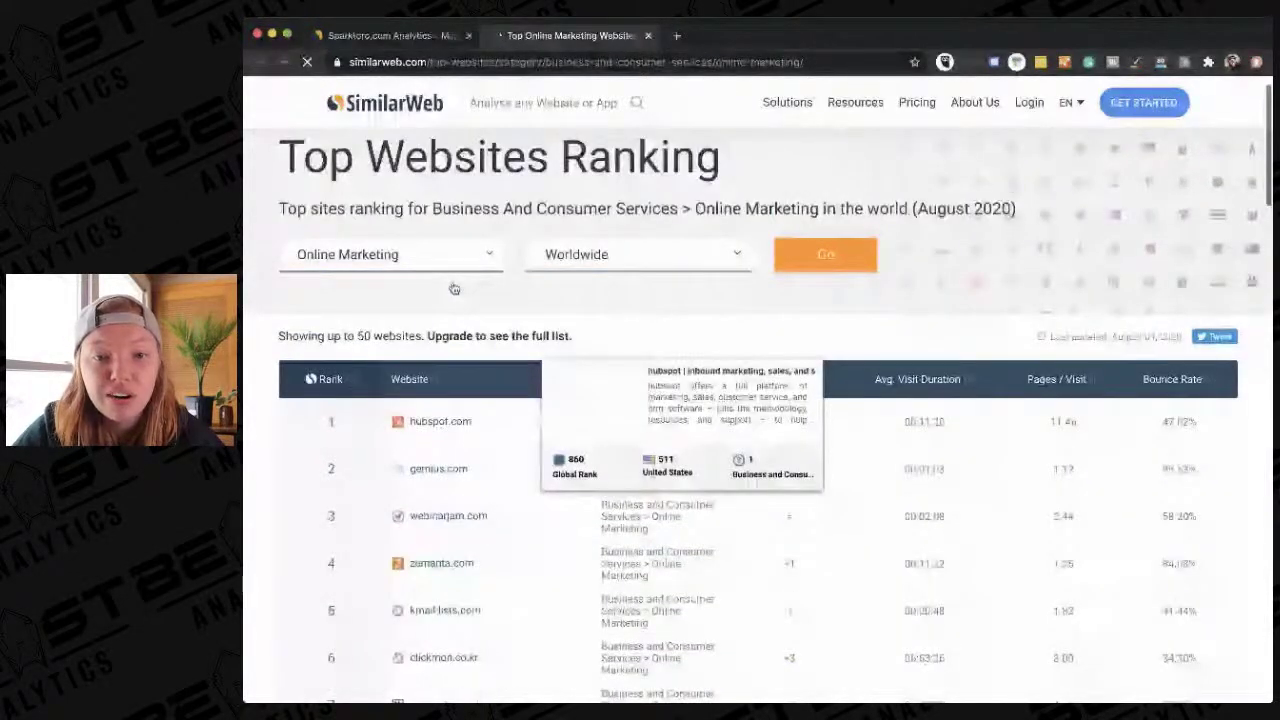
scroll(454, 289, up, 1)
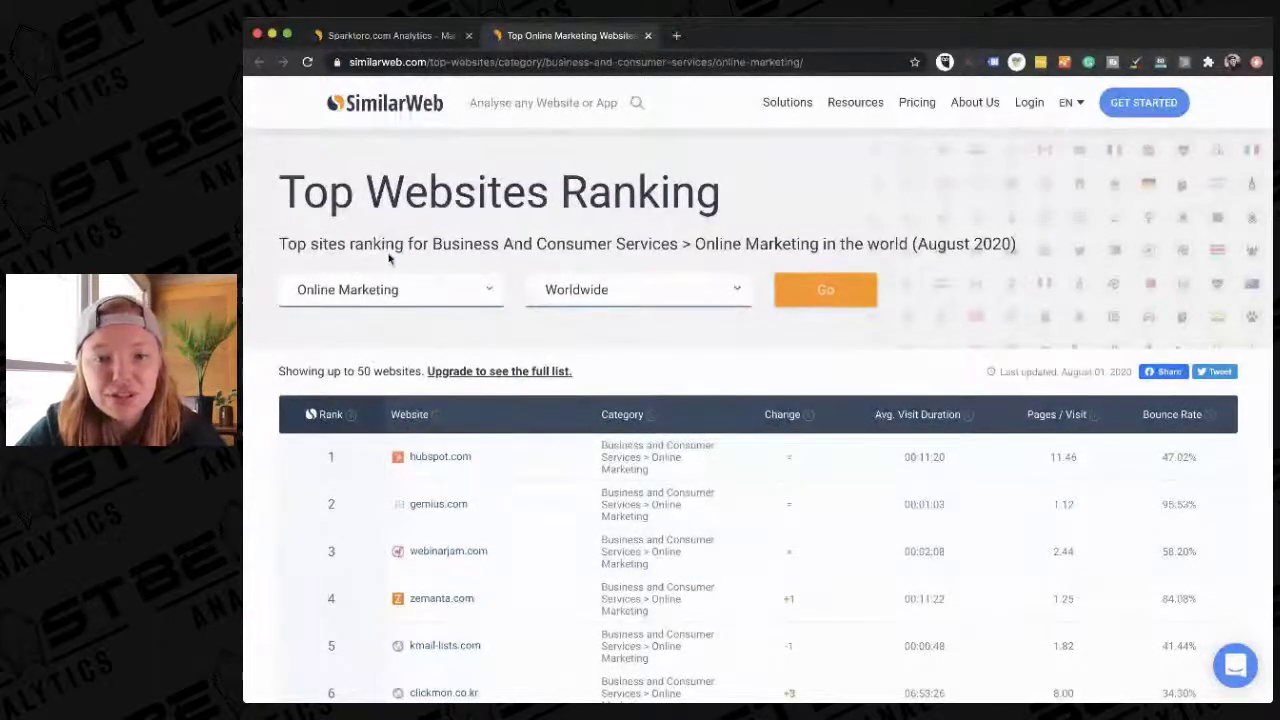
- Examine the worldwide Online Marketing ranking, checking the listed websites, their site previews, rank changes and engagement figures
scroll(389, 260, down, 1)
scroll(389, 260, down, 2)
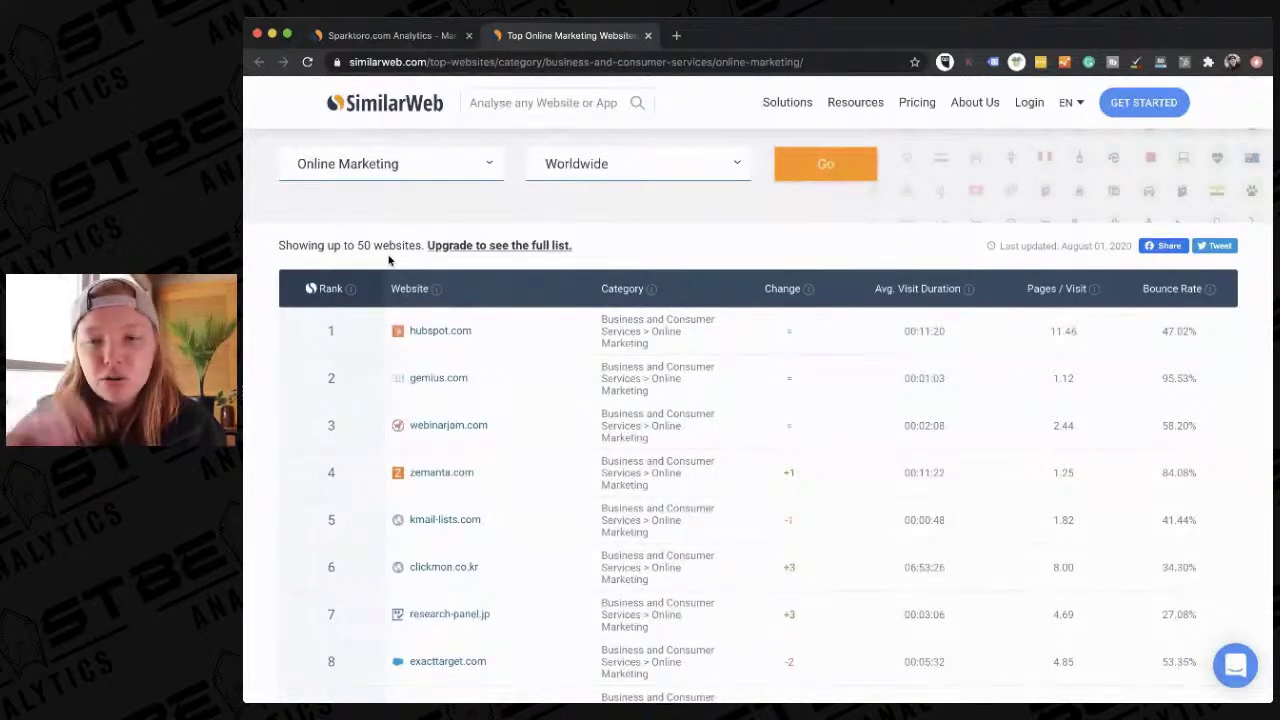
mouse_move(463, 305)
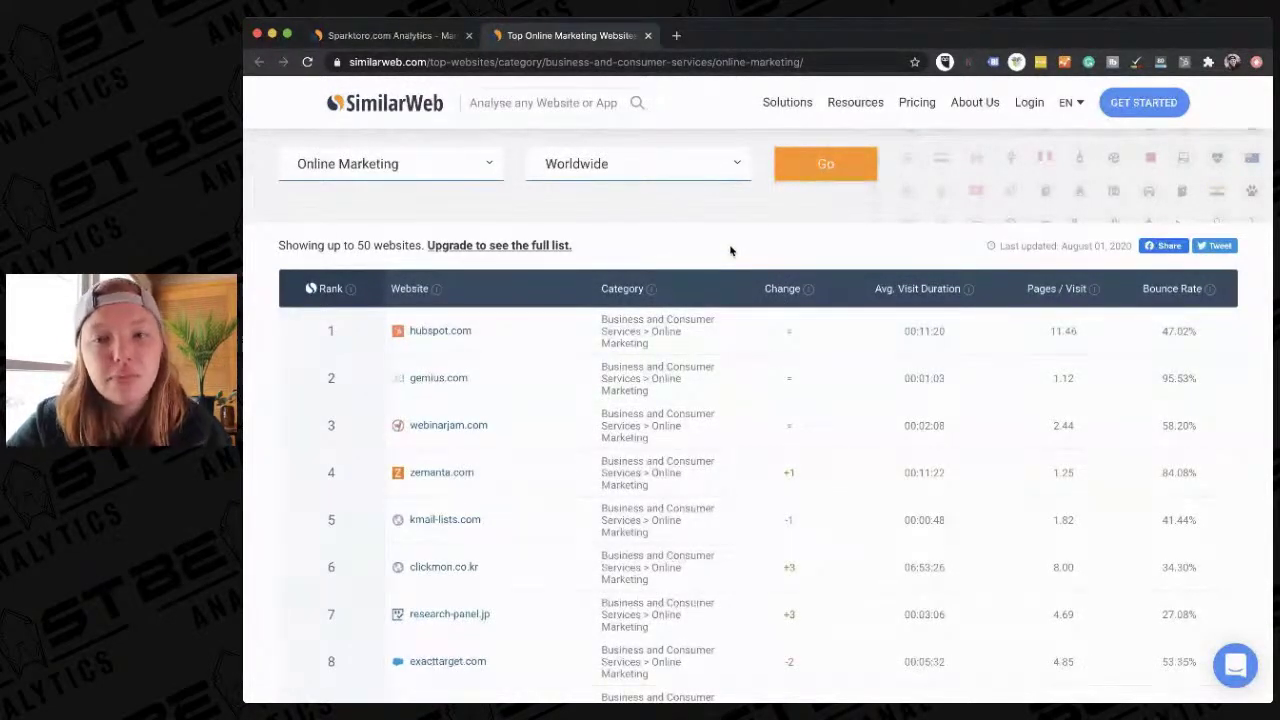
scroll(730, 251, up, 2)
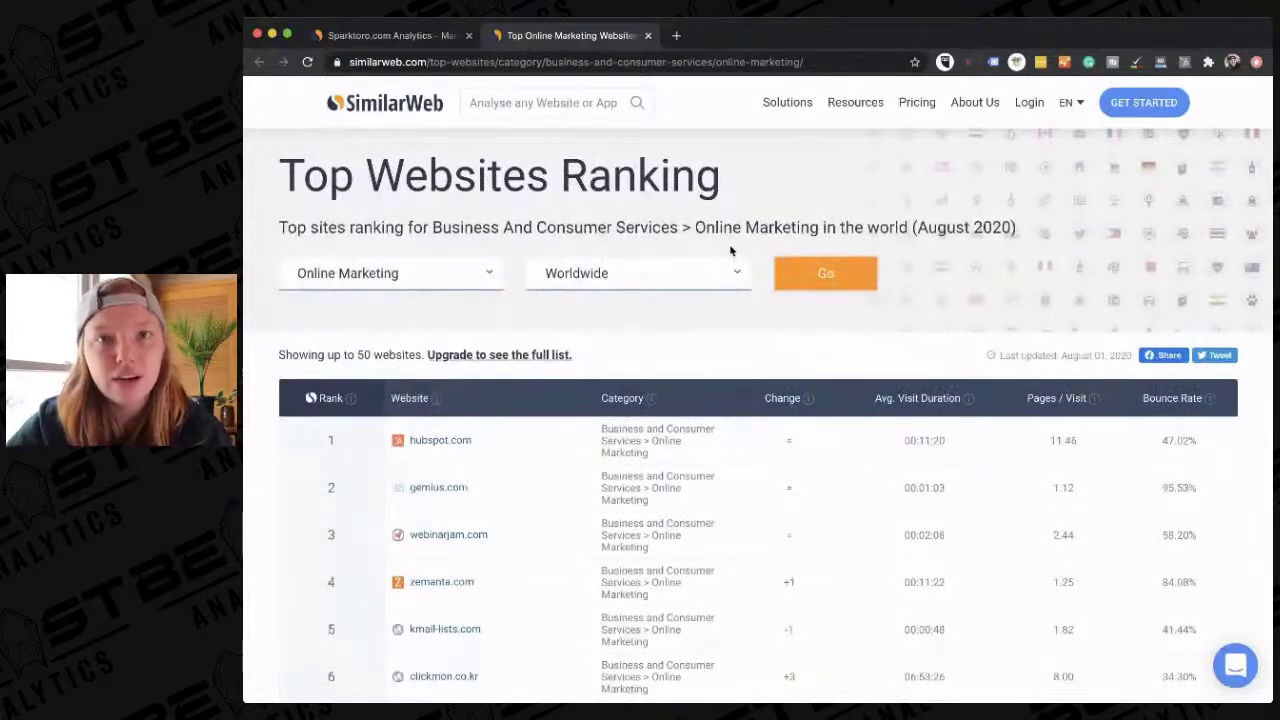
scroll(731, 248, down, 2)
mouse_move(437, 362)
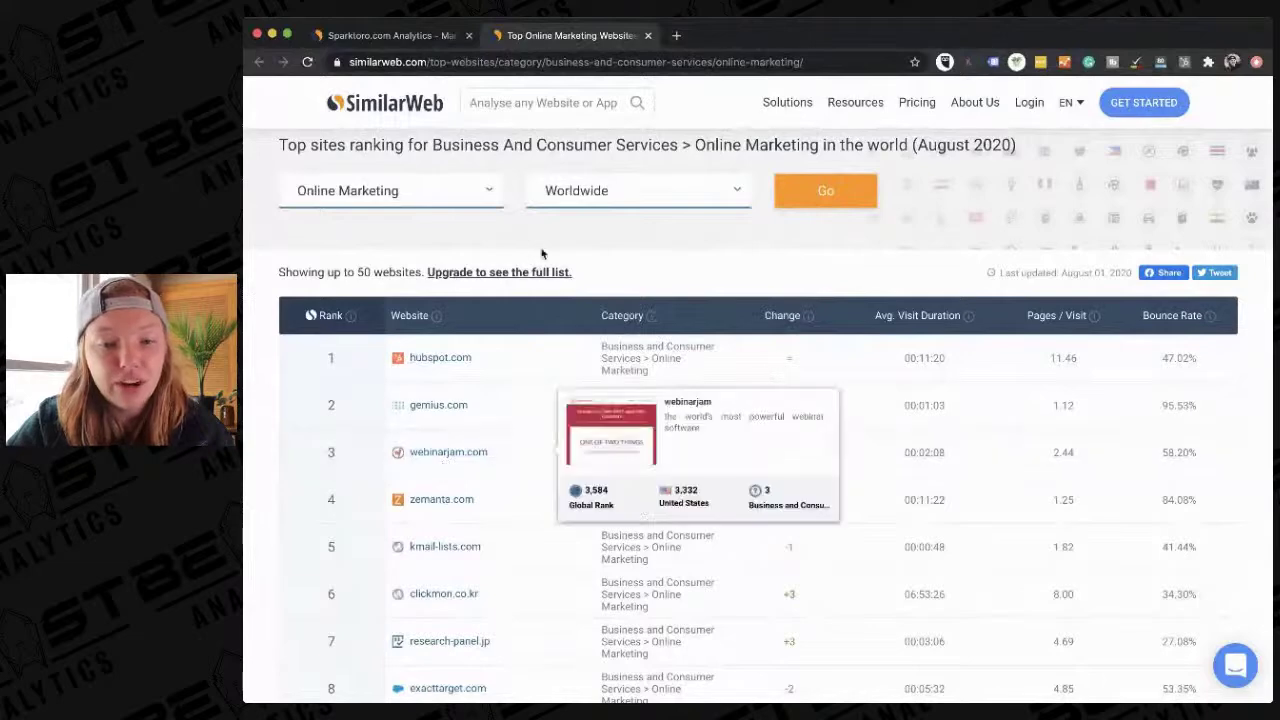
scroll(541, 253, down, 3)
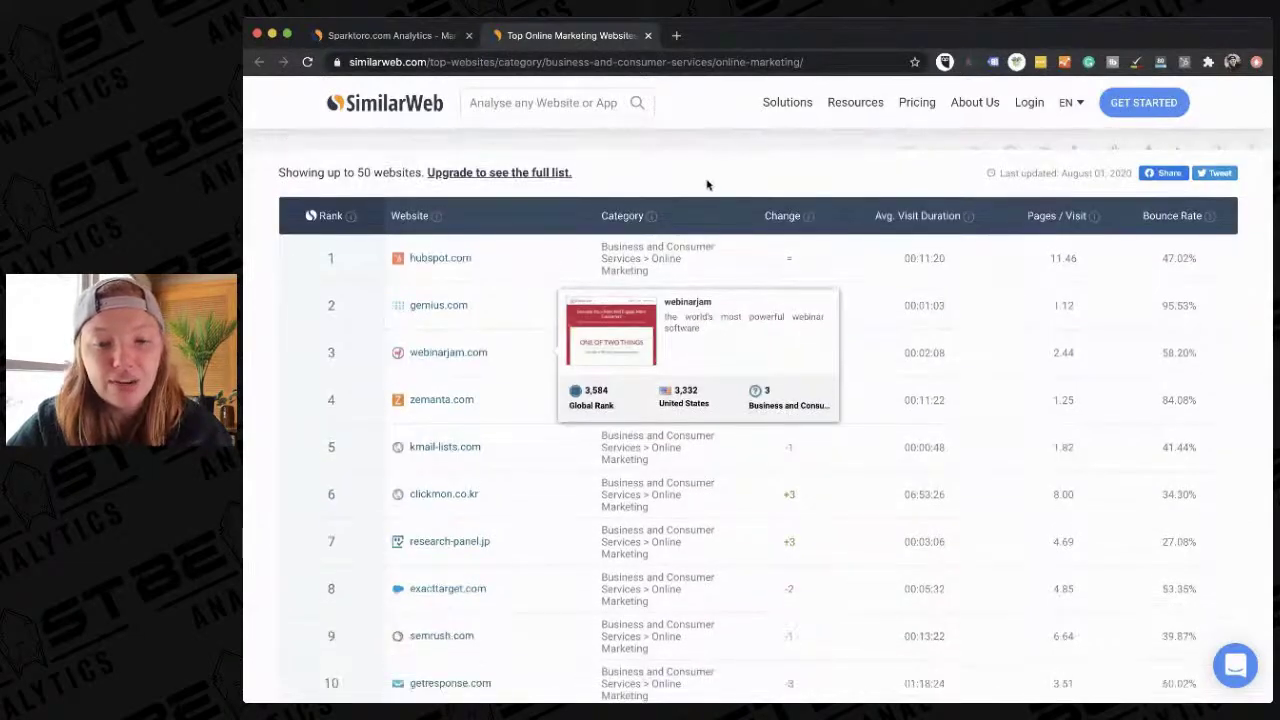
scroll(707, 184, down, 3)
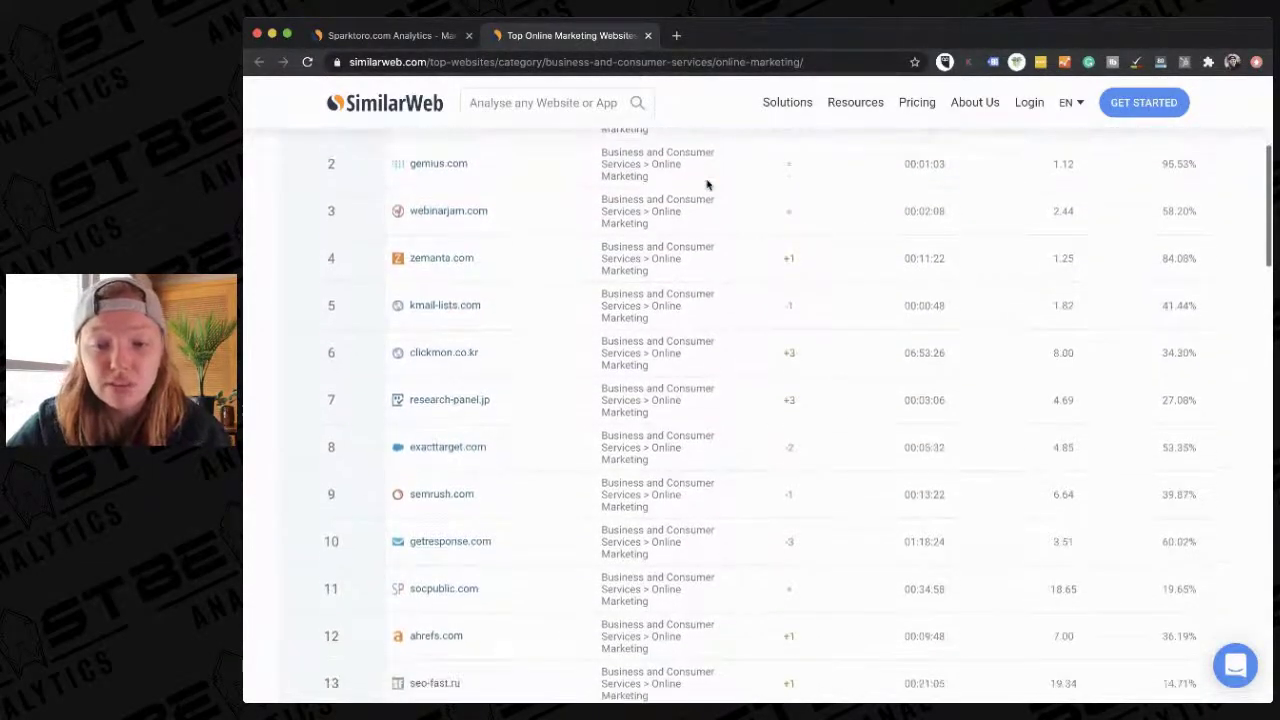
scroll(707, 184, down, 2)
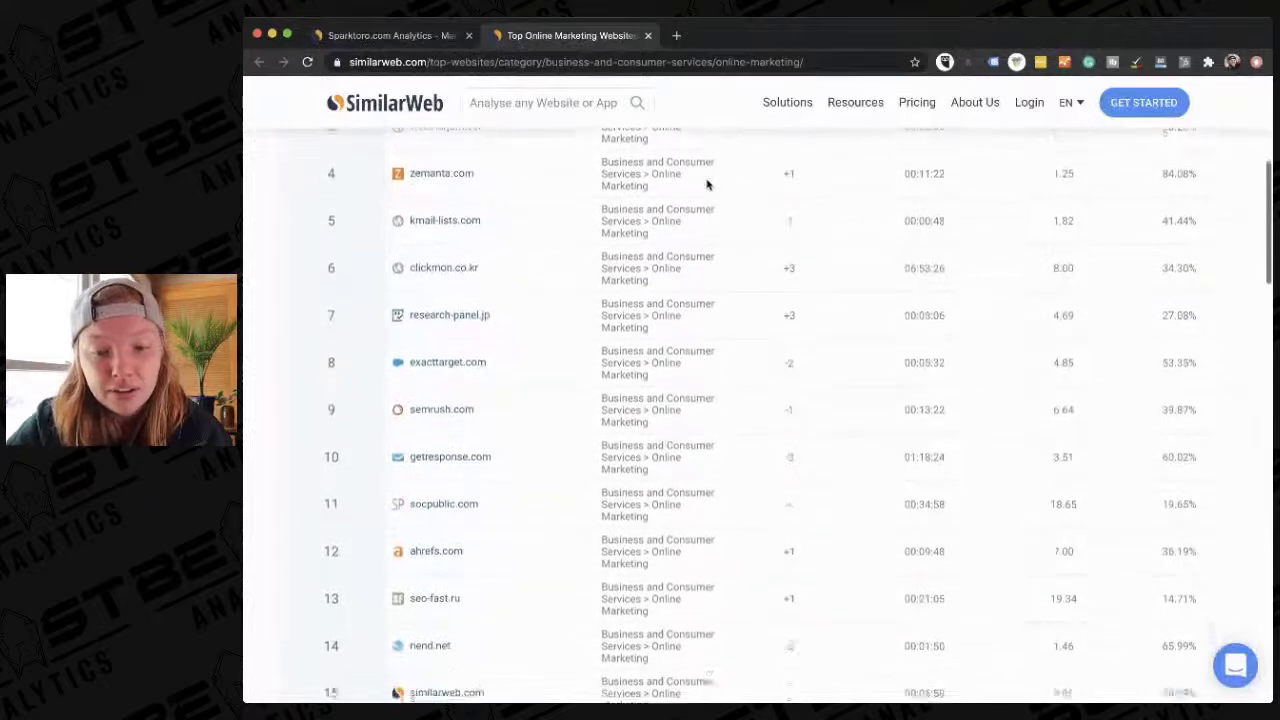
scroll(707, 184, down, 1)
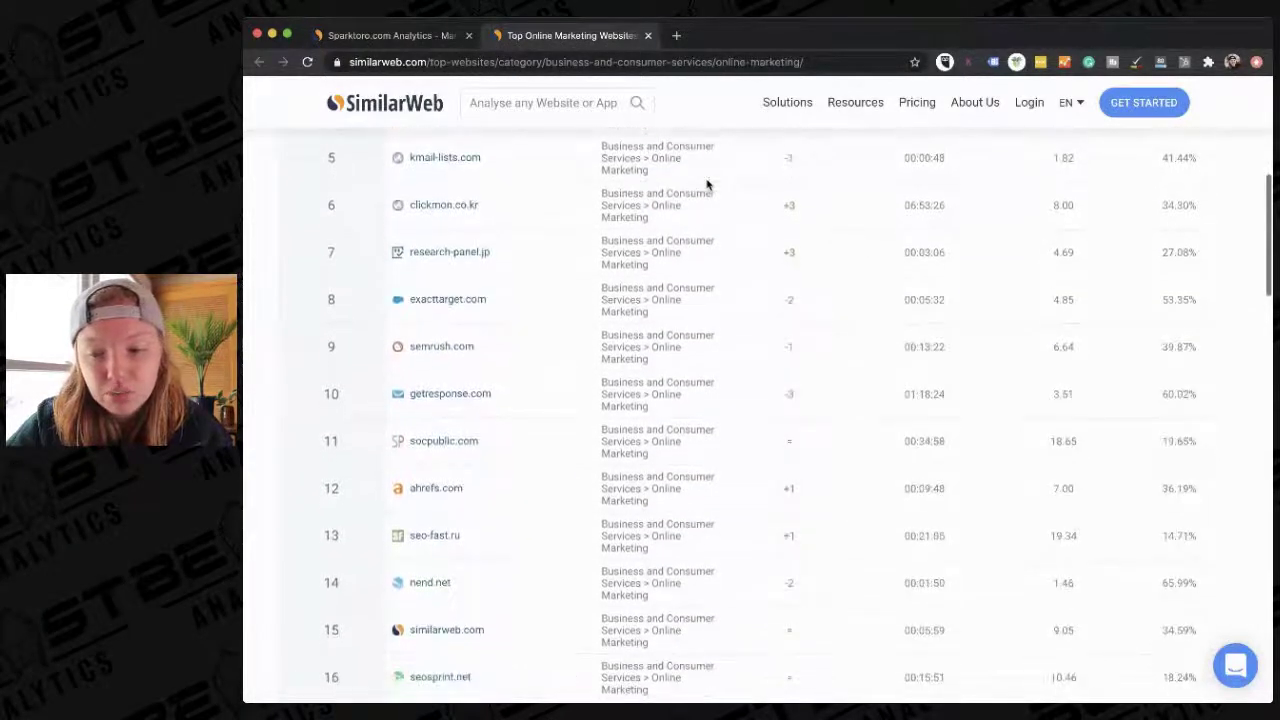
scroll(707, 184, up, 10)
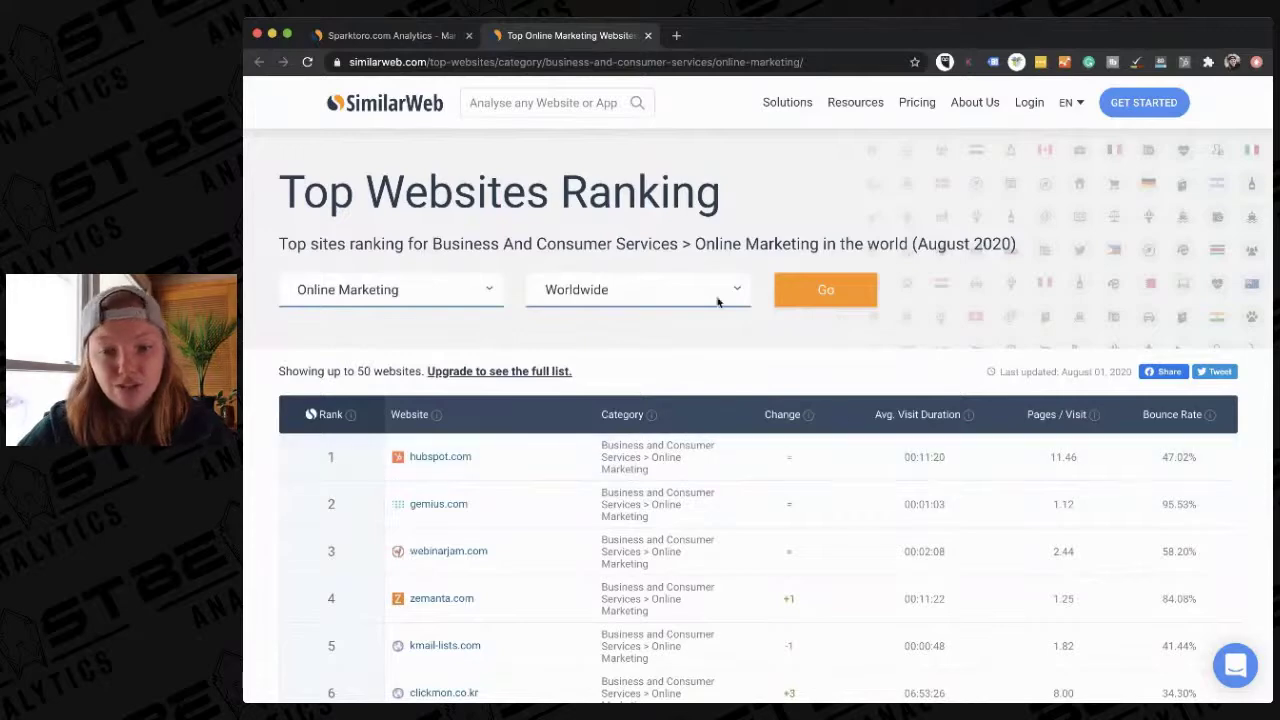
scroll(654, 374, down, 2)
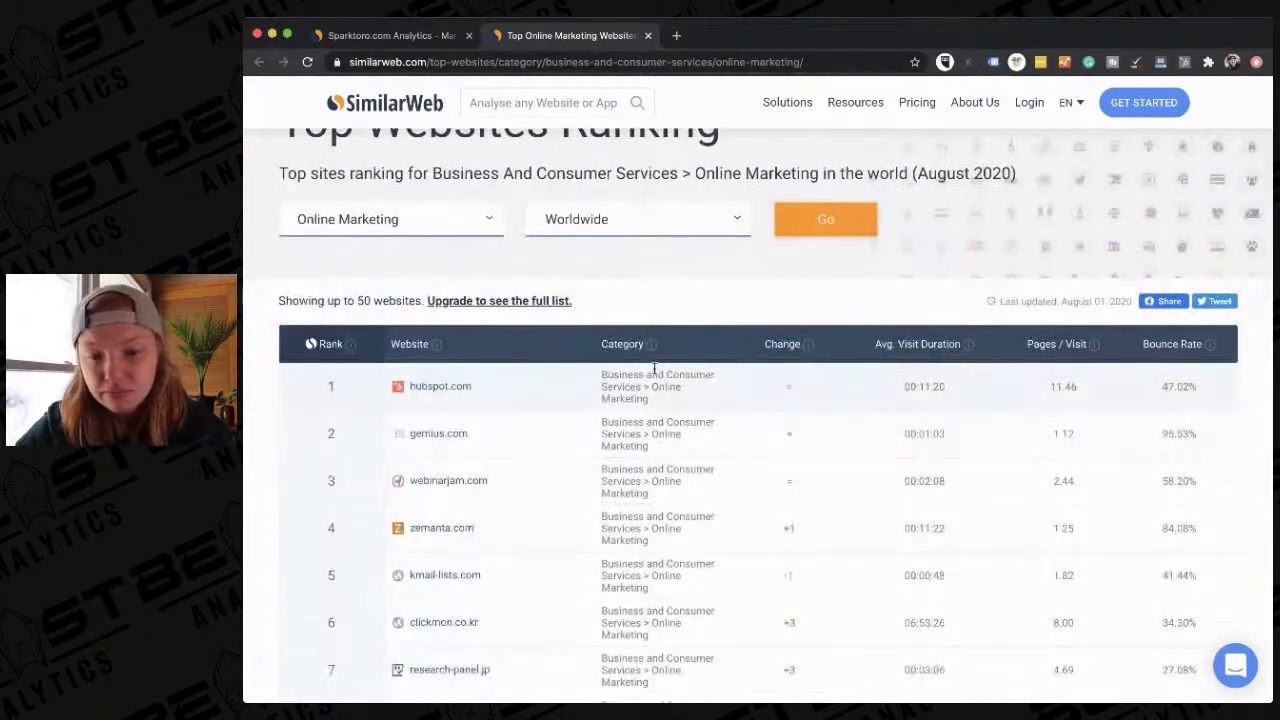
- From the sparktoro.com report, open the News And Media category ranking in a new tab, closing the Online Marketing ranking
click(385, 35)
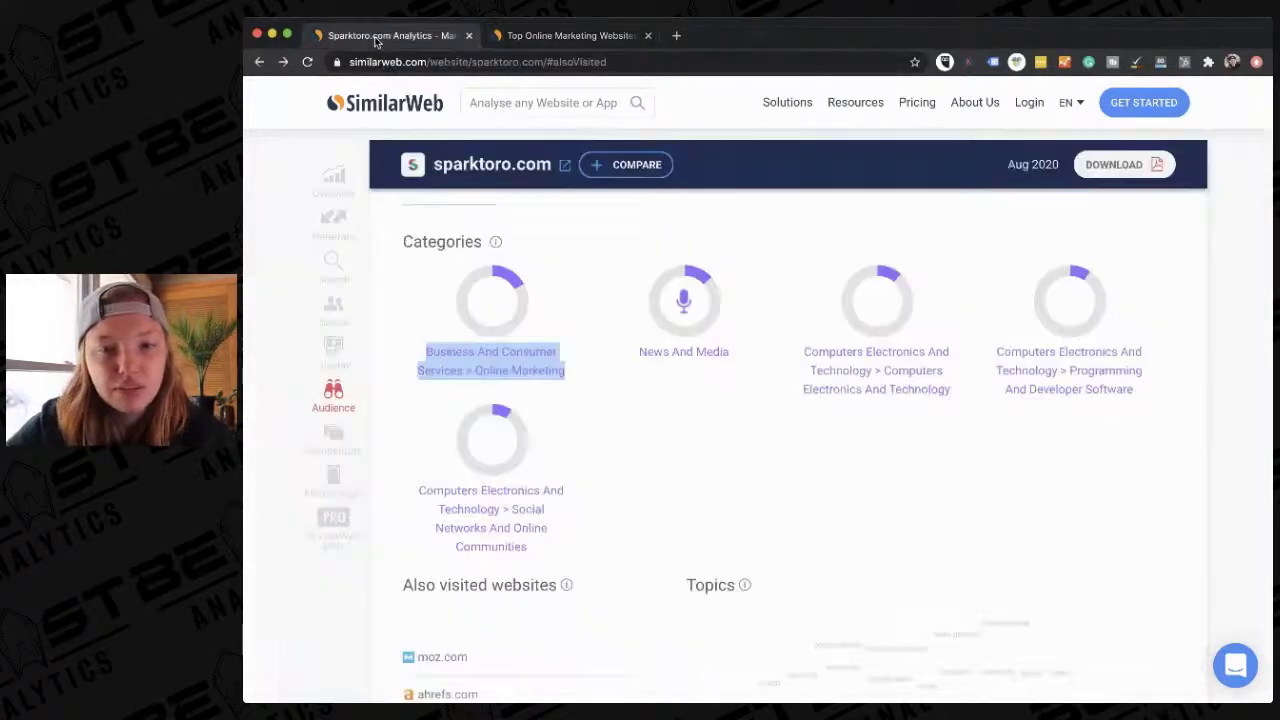
click(675, 430)
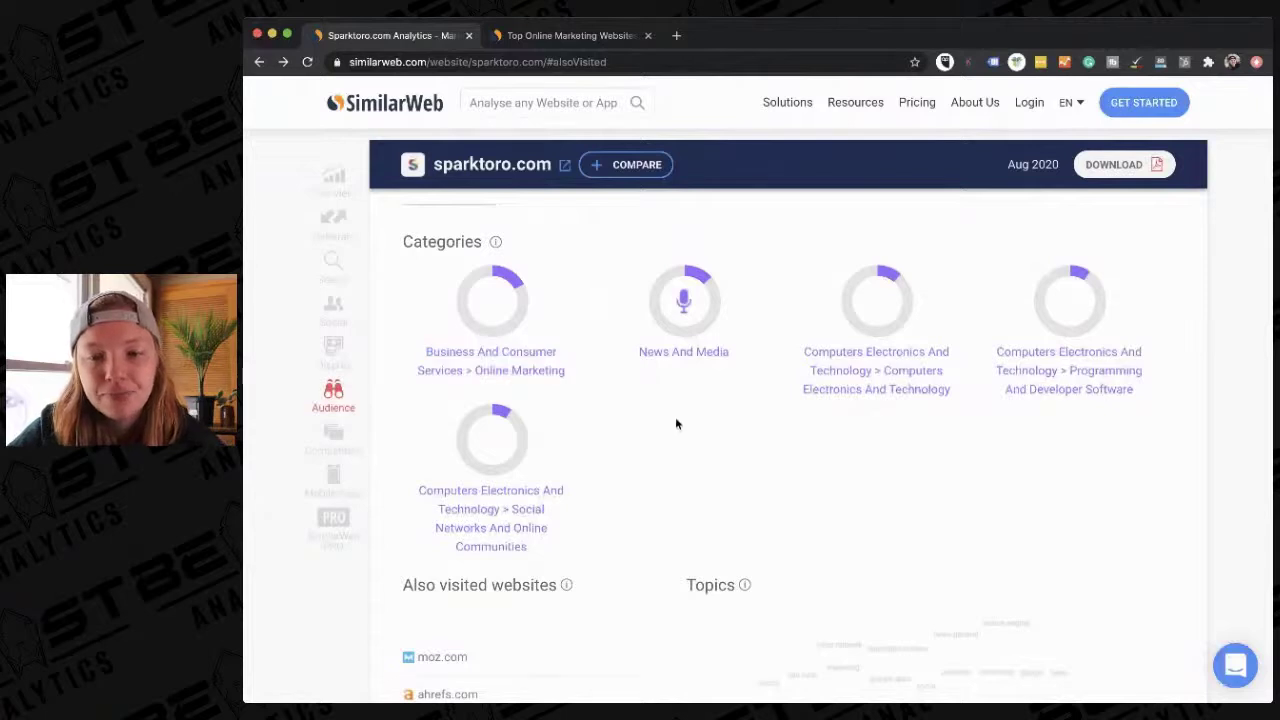
triple_click(678, 355)
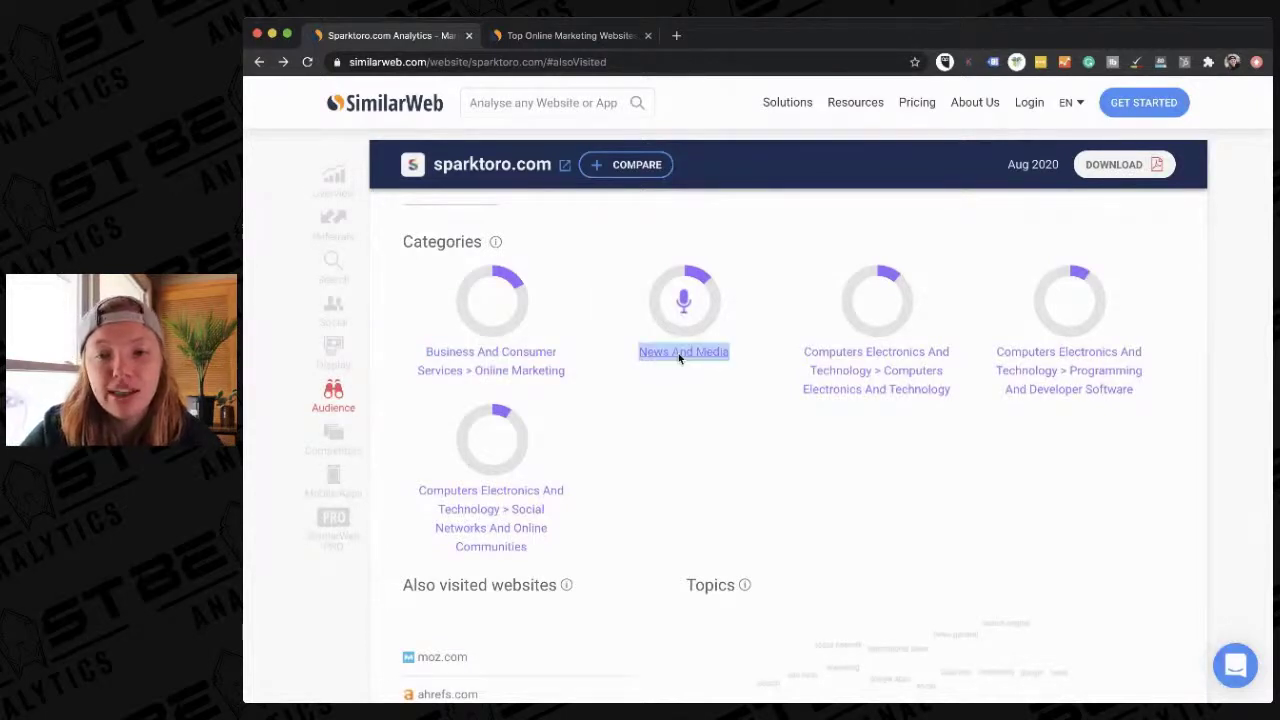
click(688, 357)
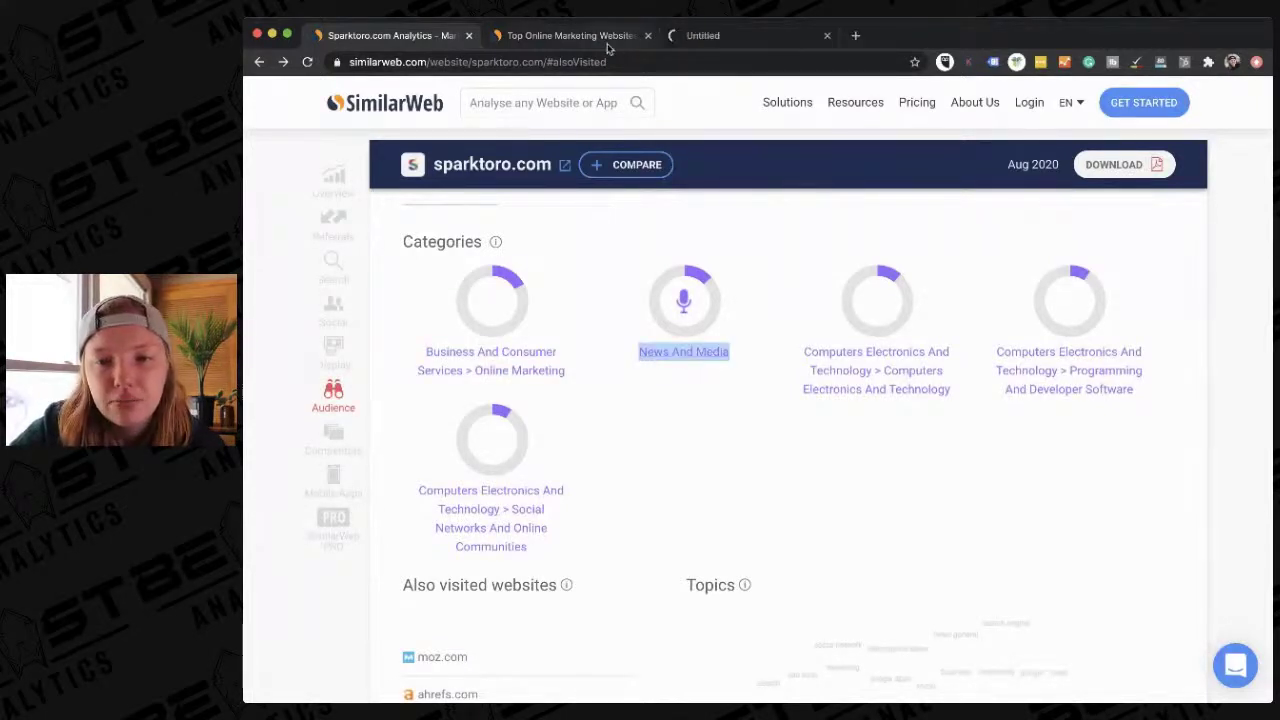
click(648, 36)
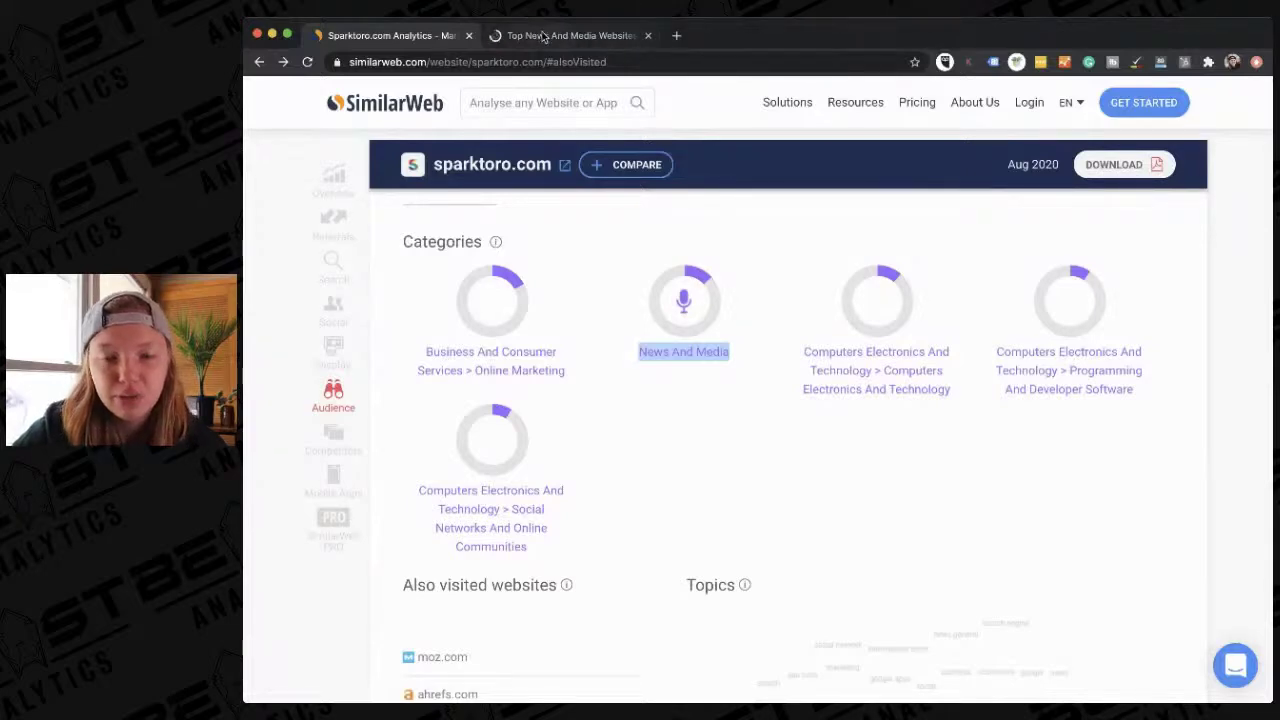
click(543, 36)
- Examine the worldwide News and Media ranking, checking its top websites and their visit duration, pages per visit and bounce rate
scroll(535, 329, down, 2)
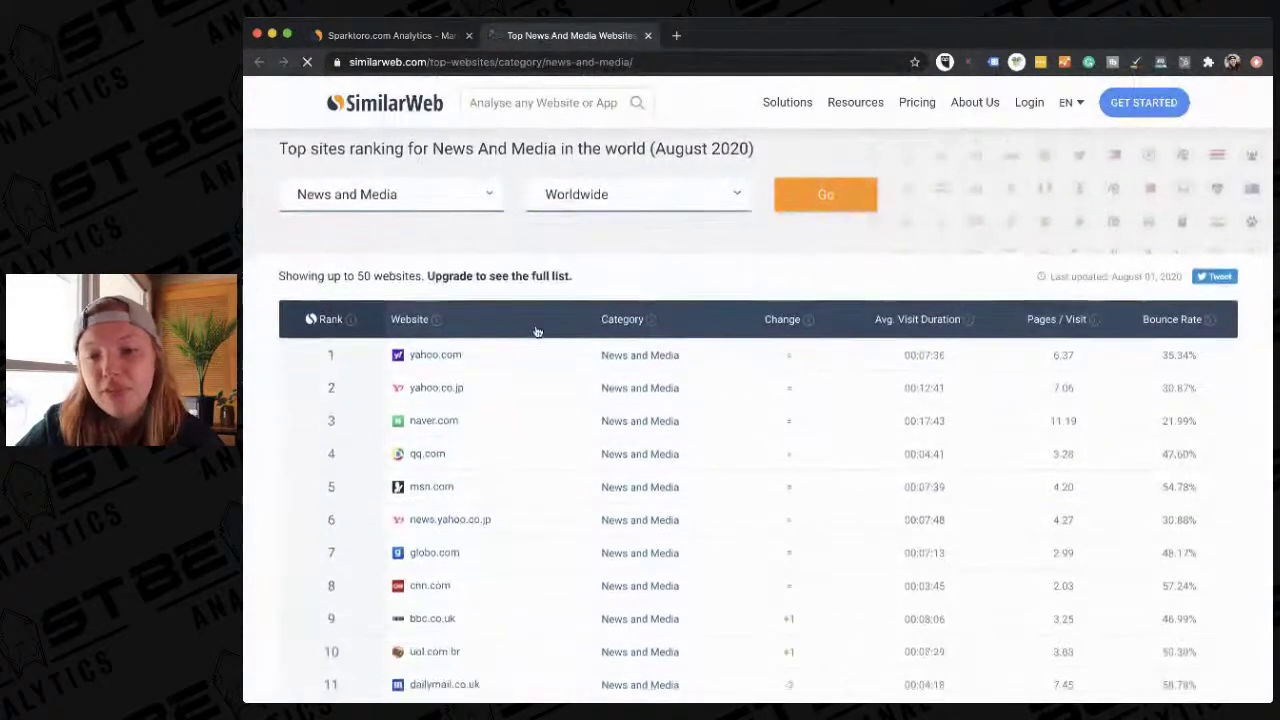
scroll(537, 332, down, 2)
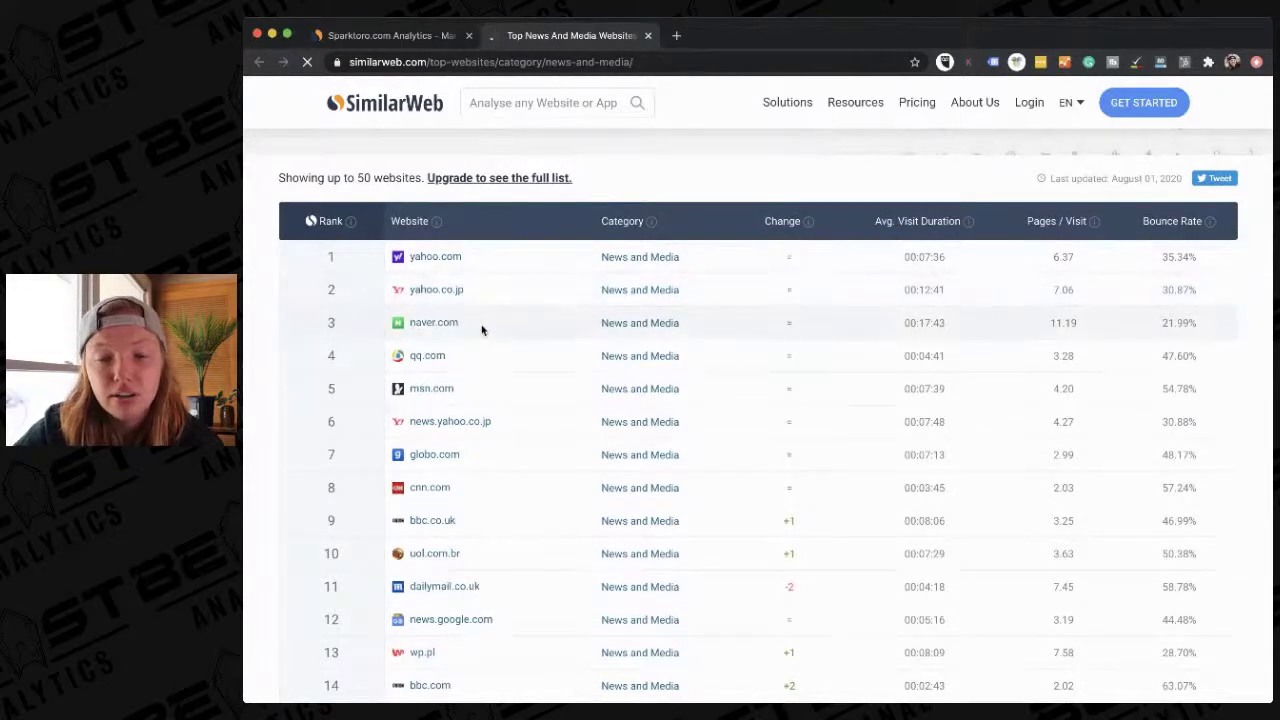
mouse_move(449, 257)
scroll(449, 258, up, 4)
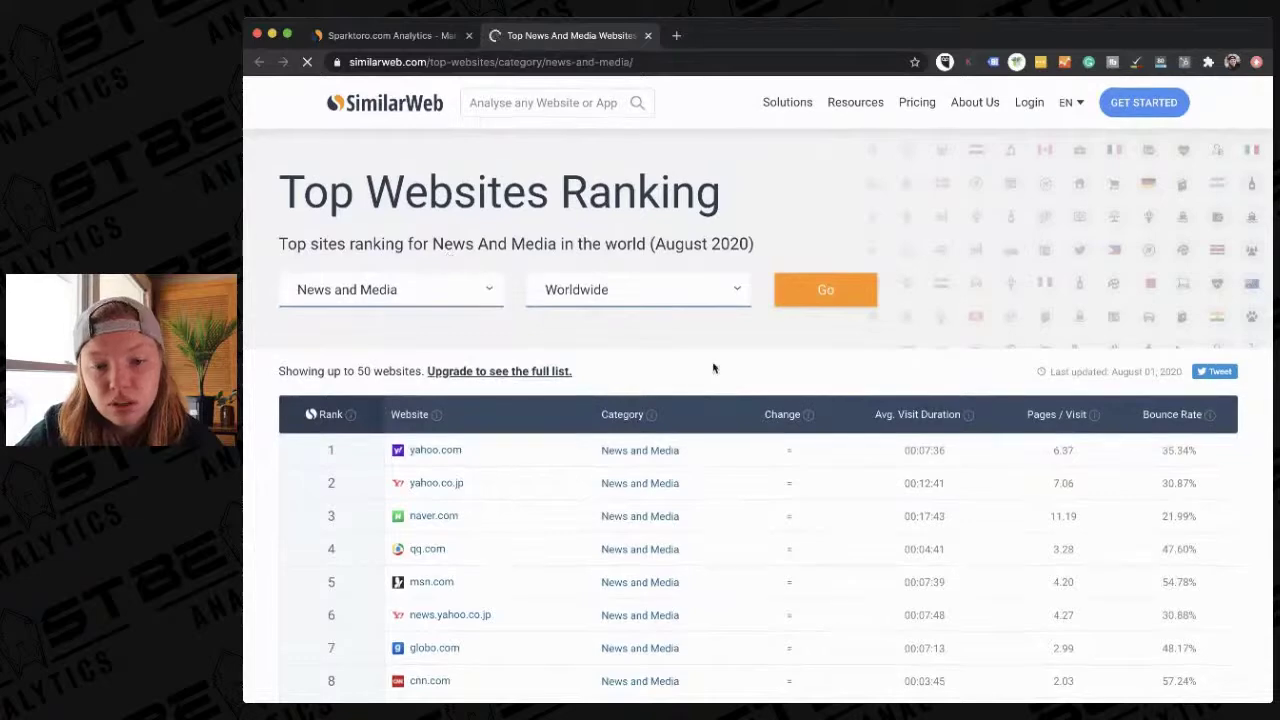
scroll(713, 368, down, 3)
scroll(713, 368, down, 1)
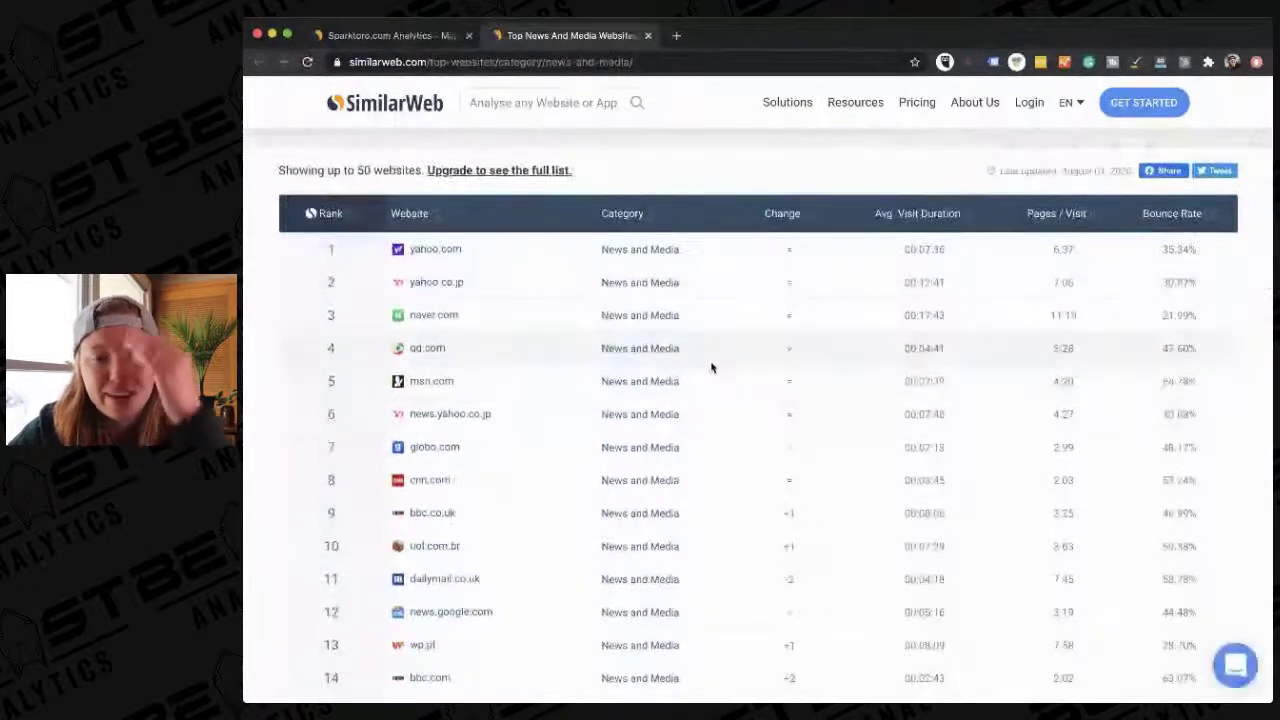
- Close the News and Media ranking and check the websites that sparktoro.com's audience also visits
click(647, 36)
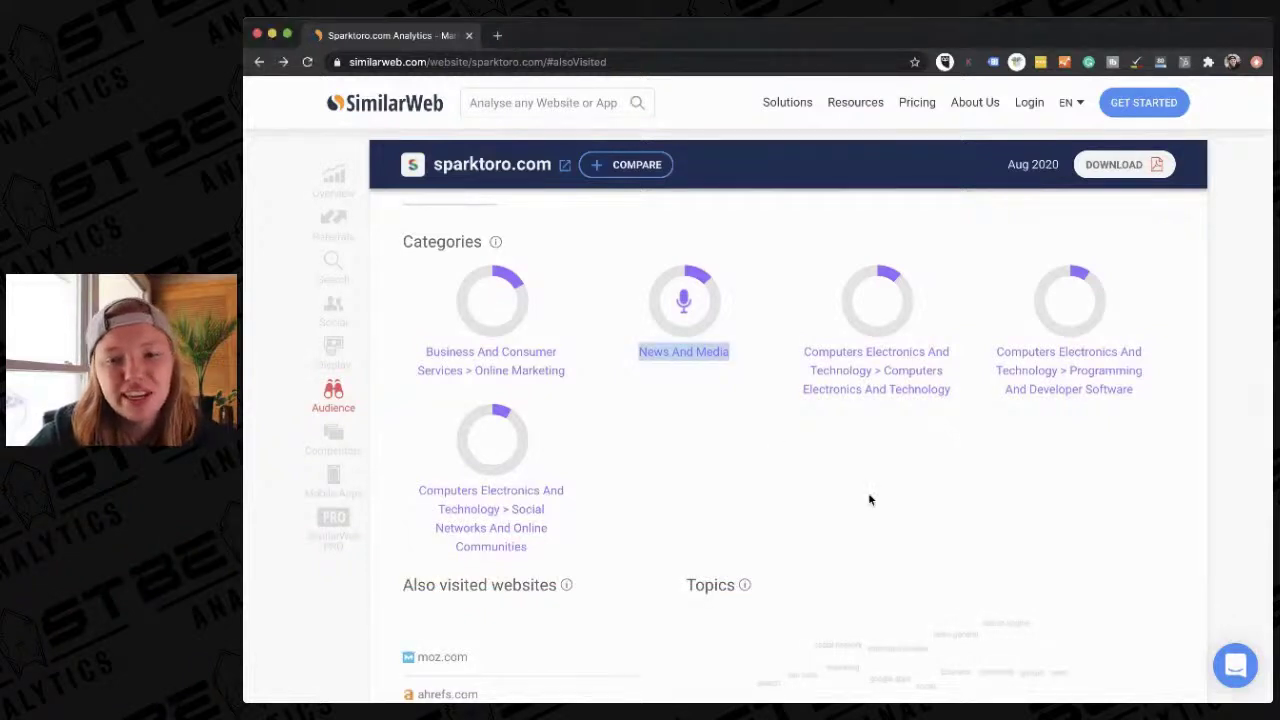
scroll(869, 499, down, 2)
scroll(869, 497, down, 2)
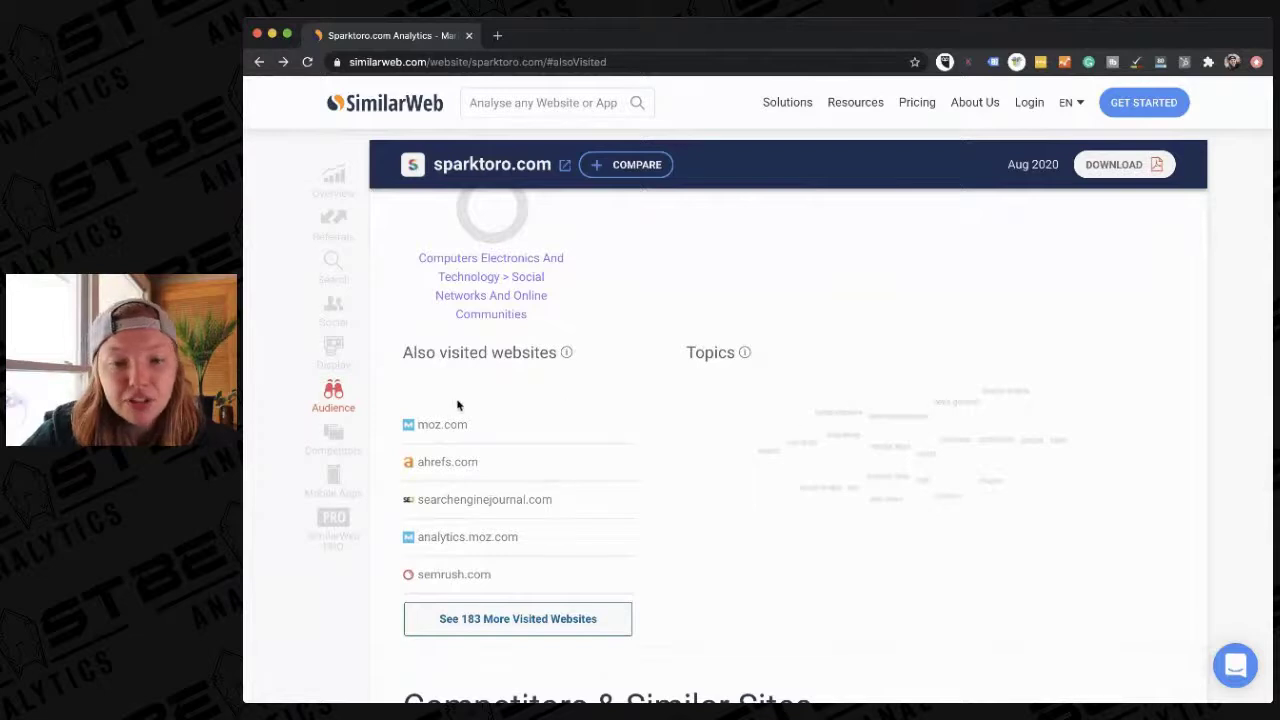
mouse_move(460, 424)
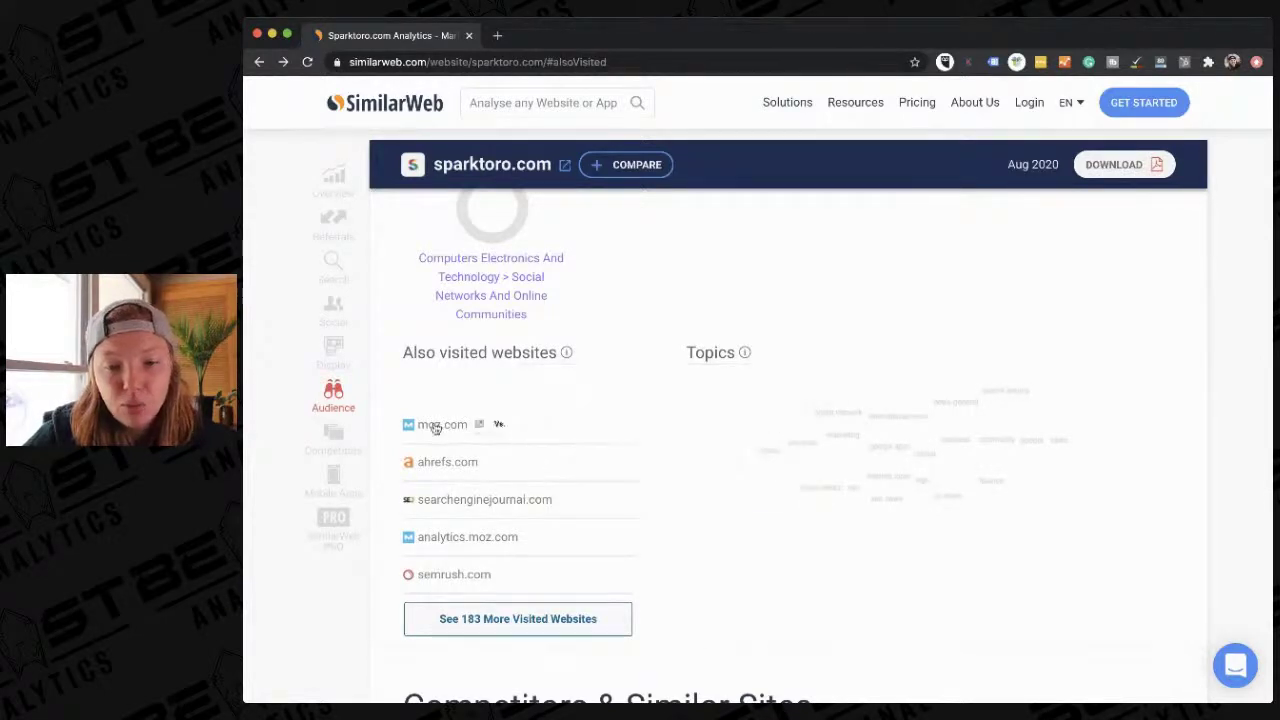
mouse_move(503, 497)
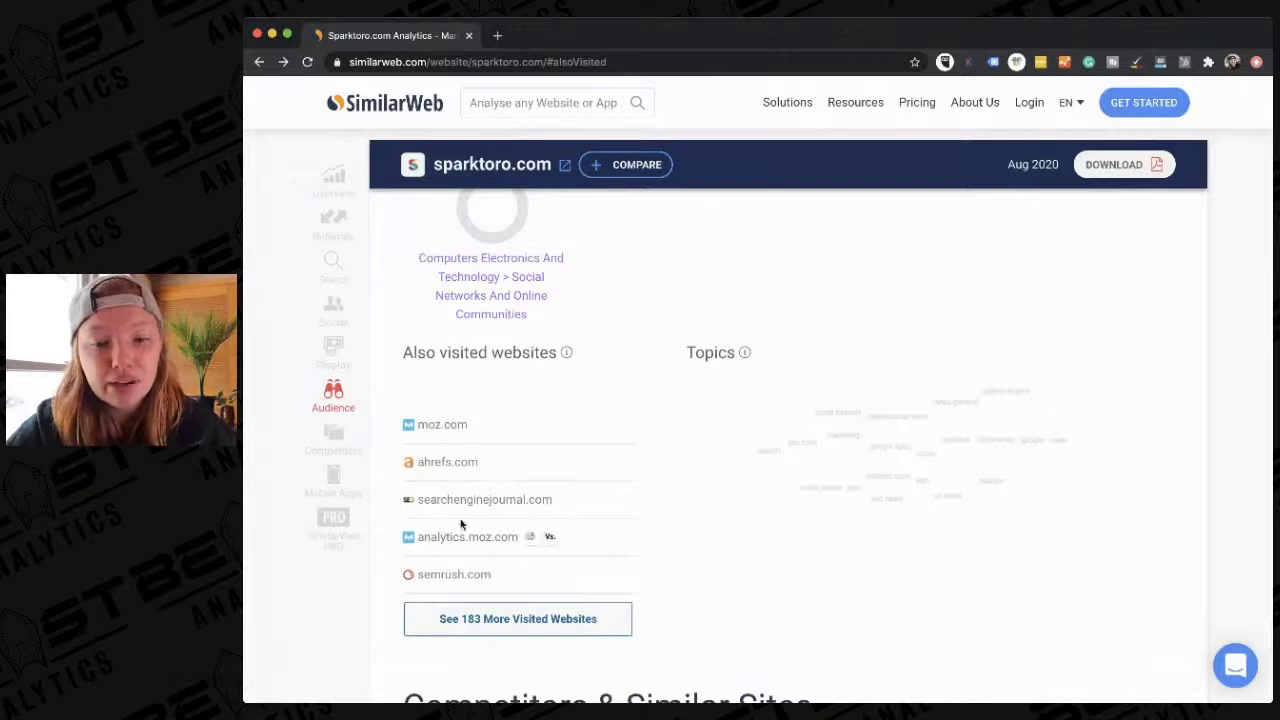
mouse_move(457, 500)
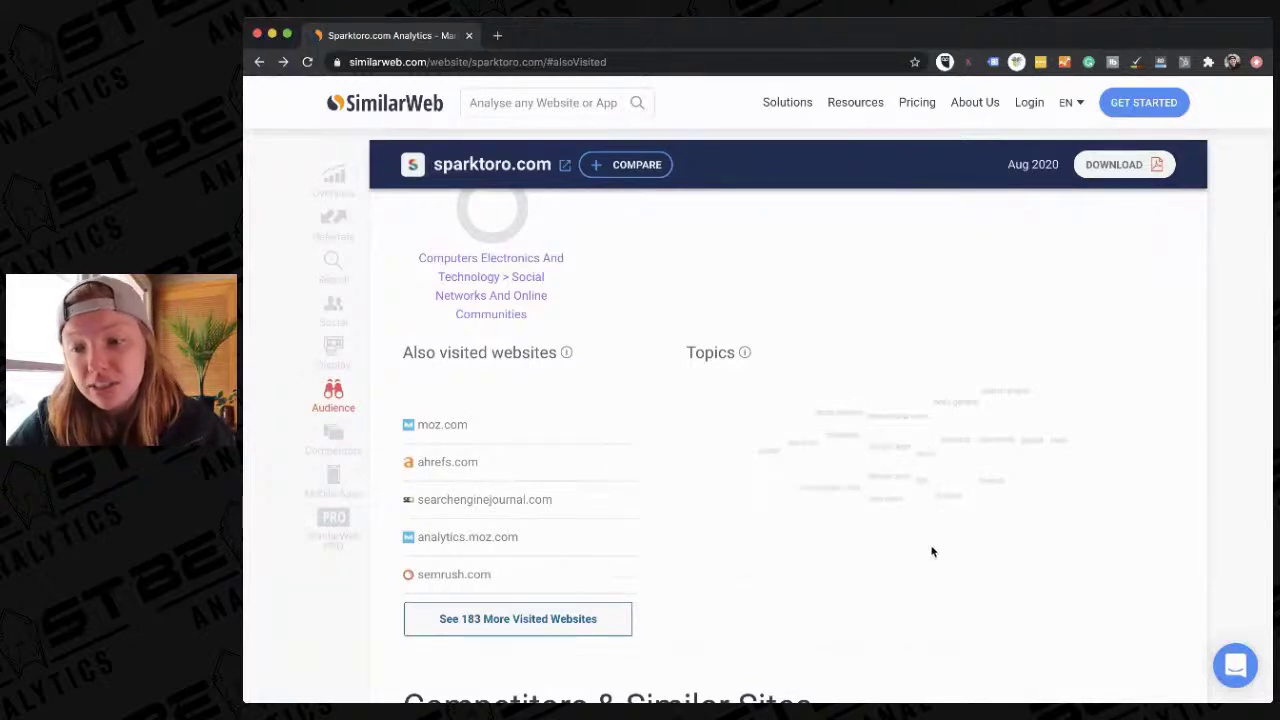
- Examine the audience Topics word cloud in the sparktoro.com report
scroll(930, 475, down, 1)
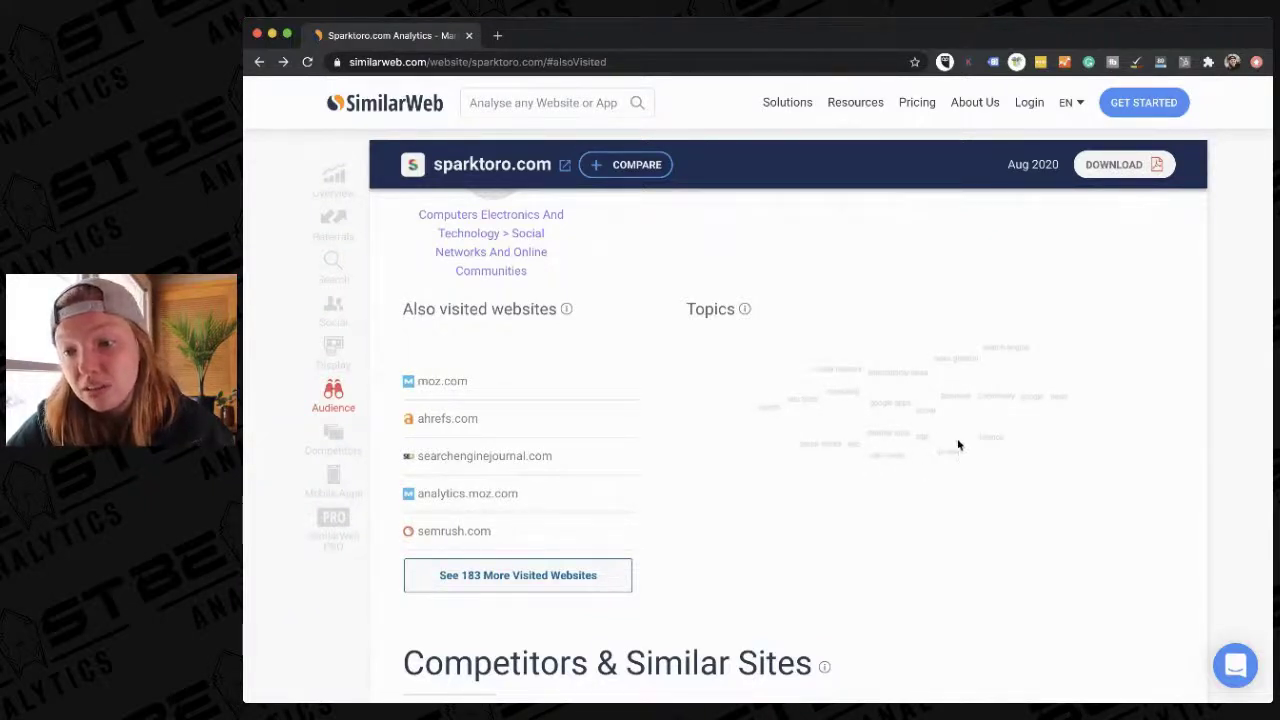
scroll(1000, 434, down, 1)
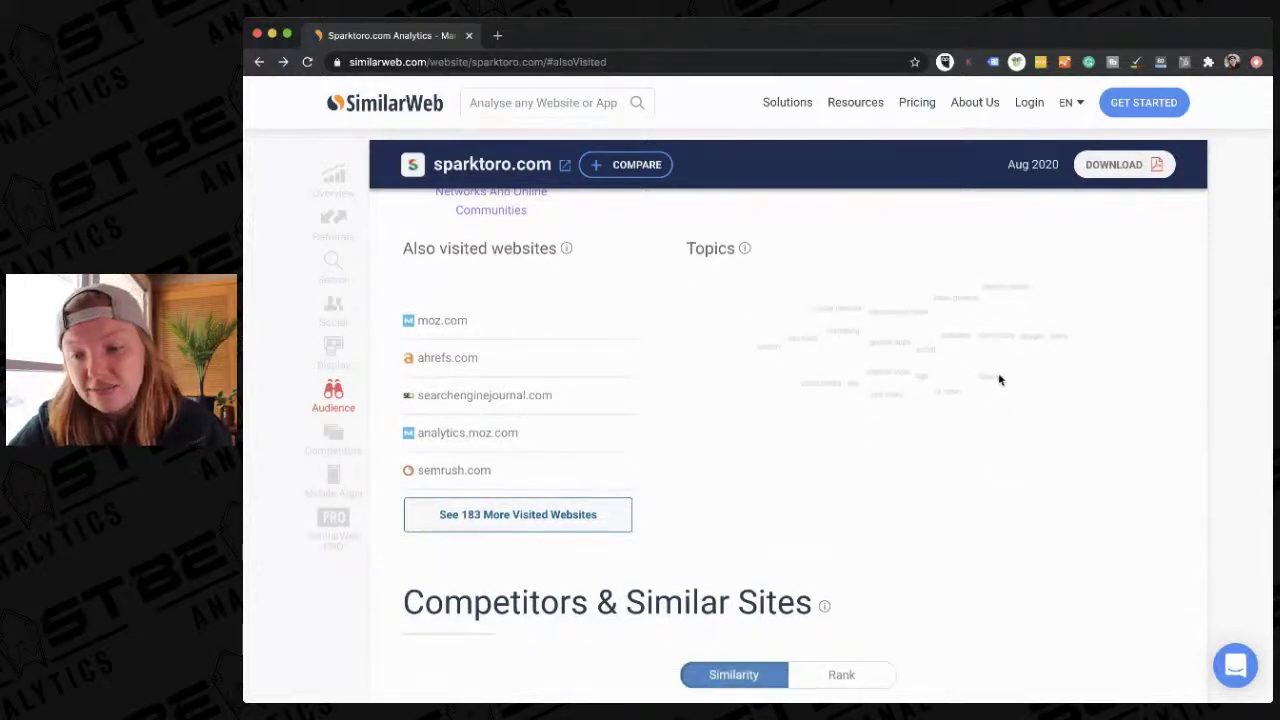
scroll(1000, 378, up, 1)
scroll(1000, 378, down, 2)
scroll(1000, 378, up, 2)
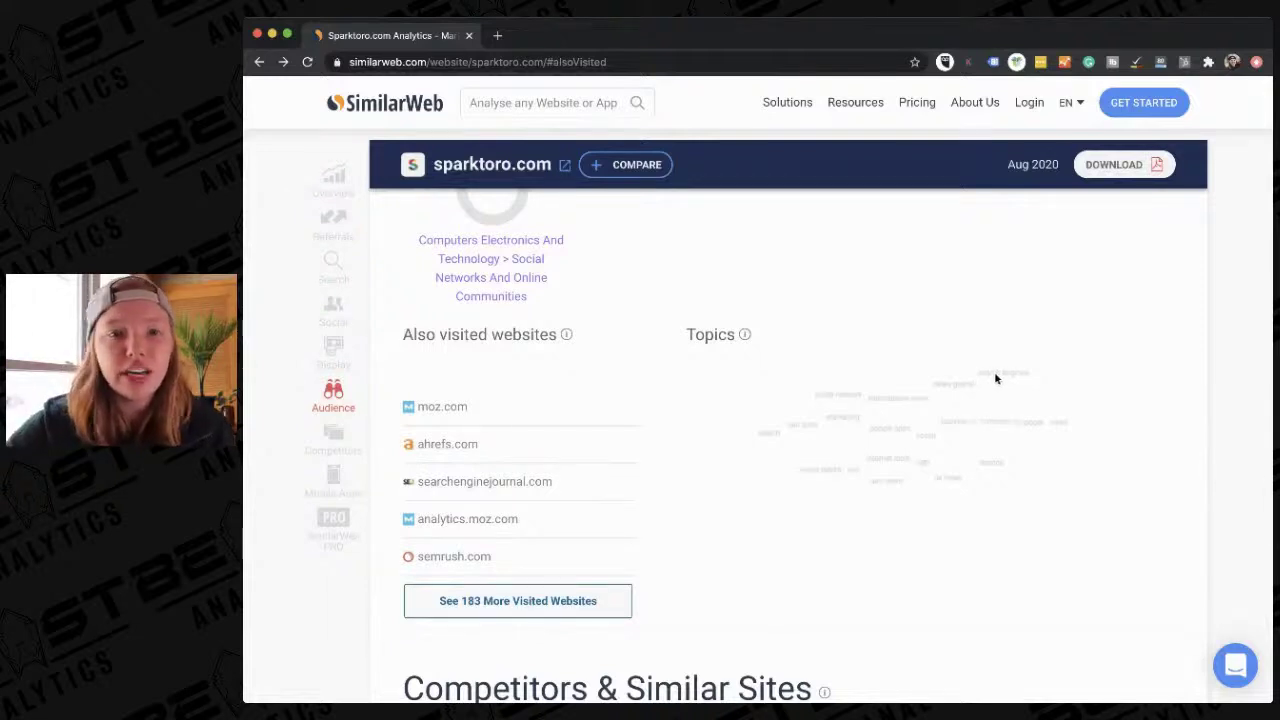
key(super+Tab)
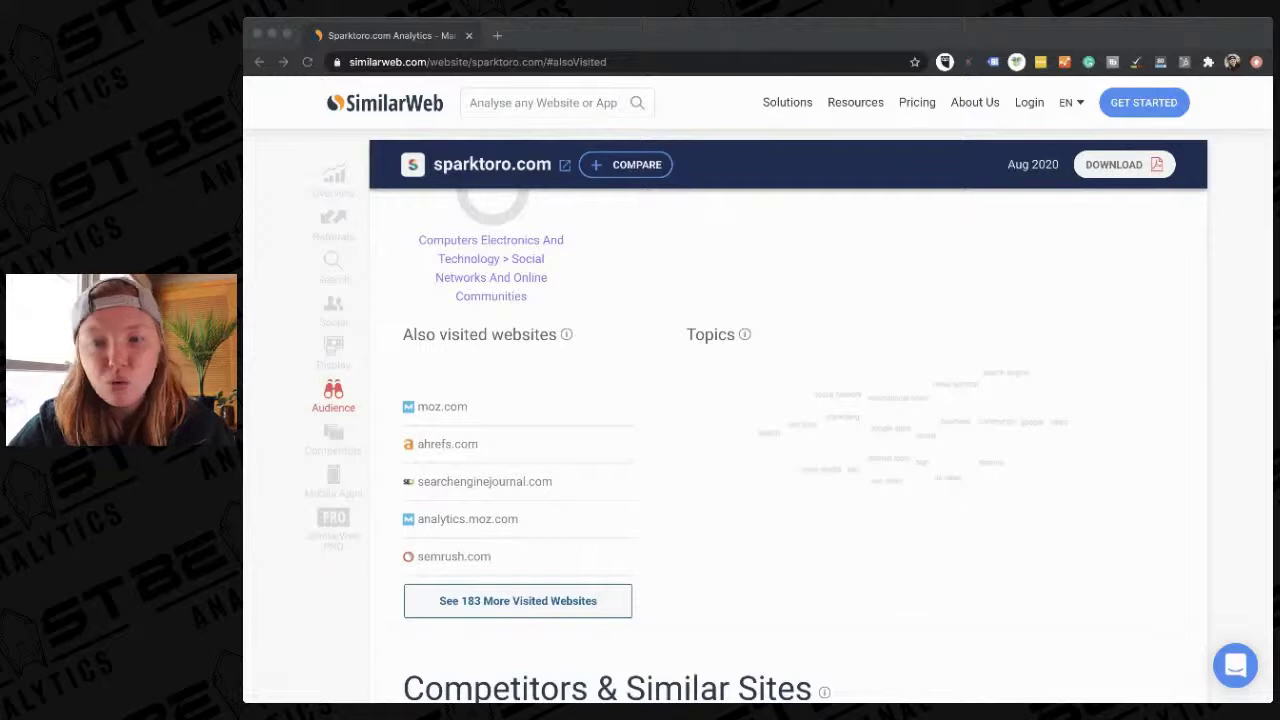
click(827, 160)
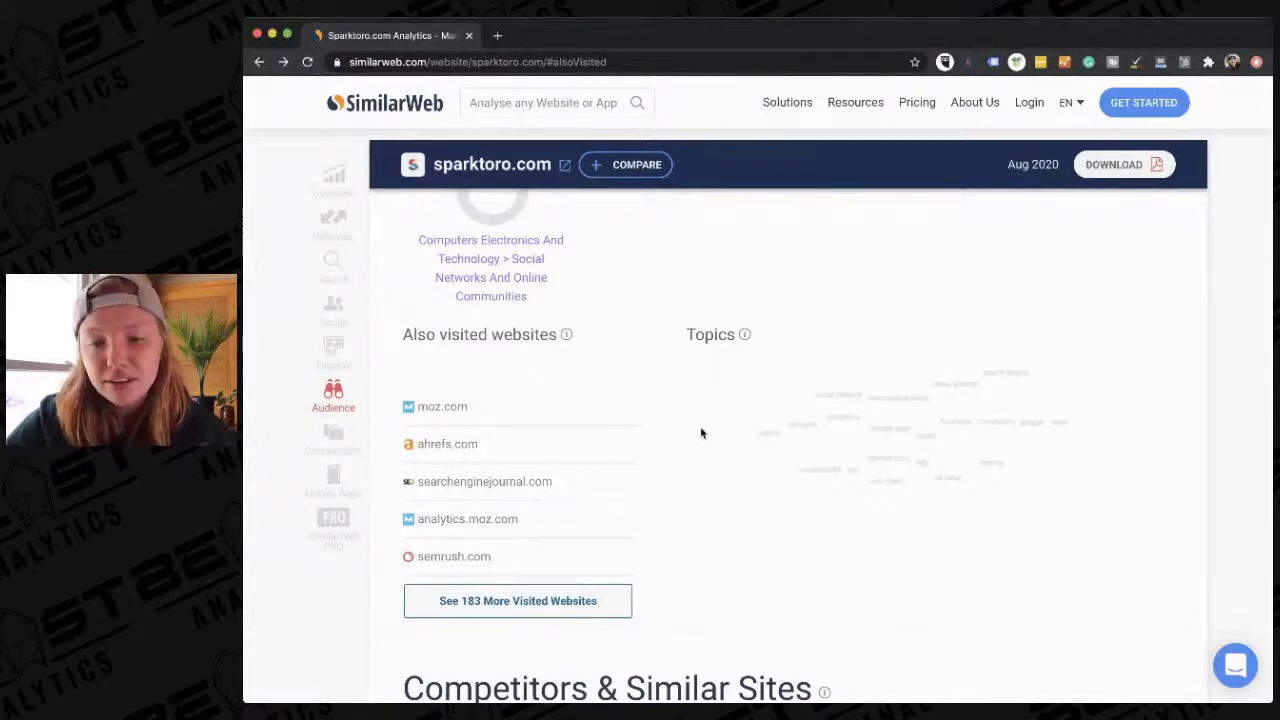
- Check the site preview for searchenginejournal.com in the also visited websites list
scroll(700, 433, down, 1)
mouse_move(426, 333)
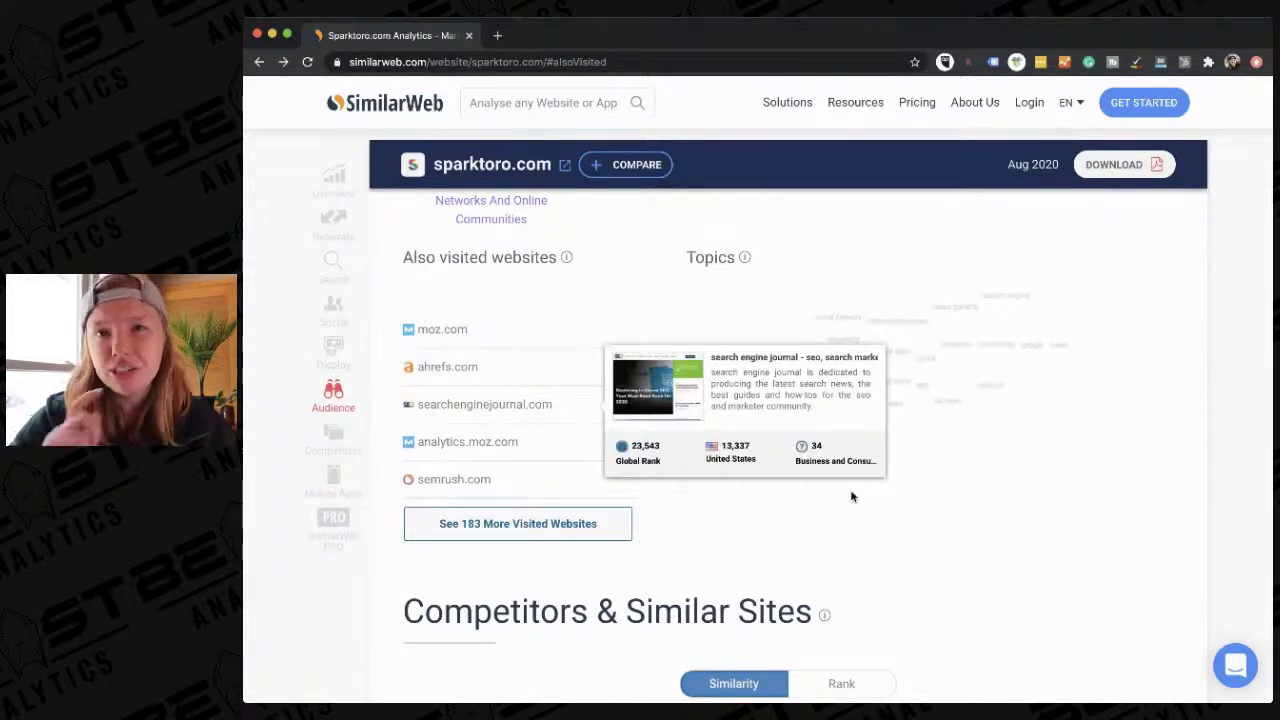
scroll(1050, 558, down, 1)
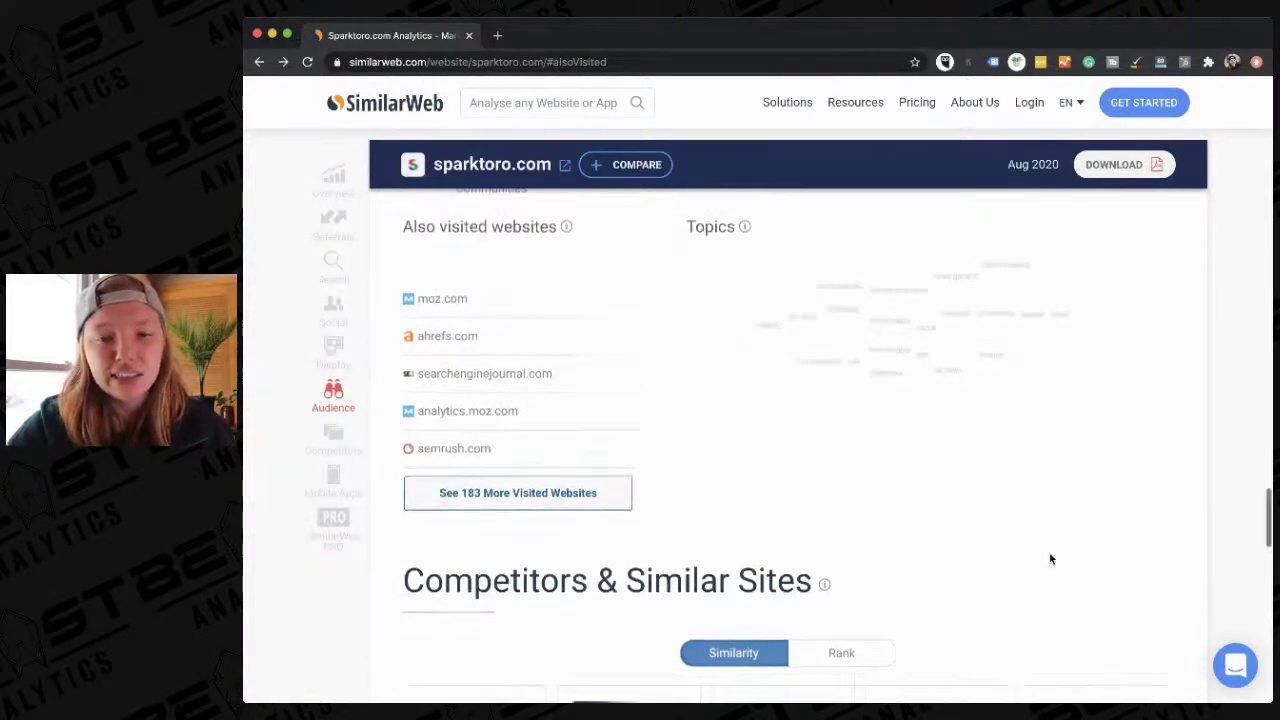
scroll(1050, 558, up, 1)
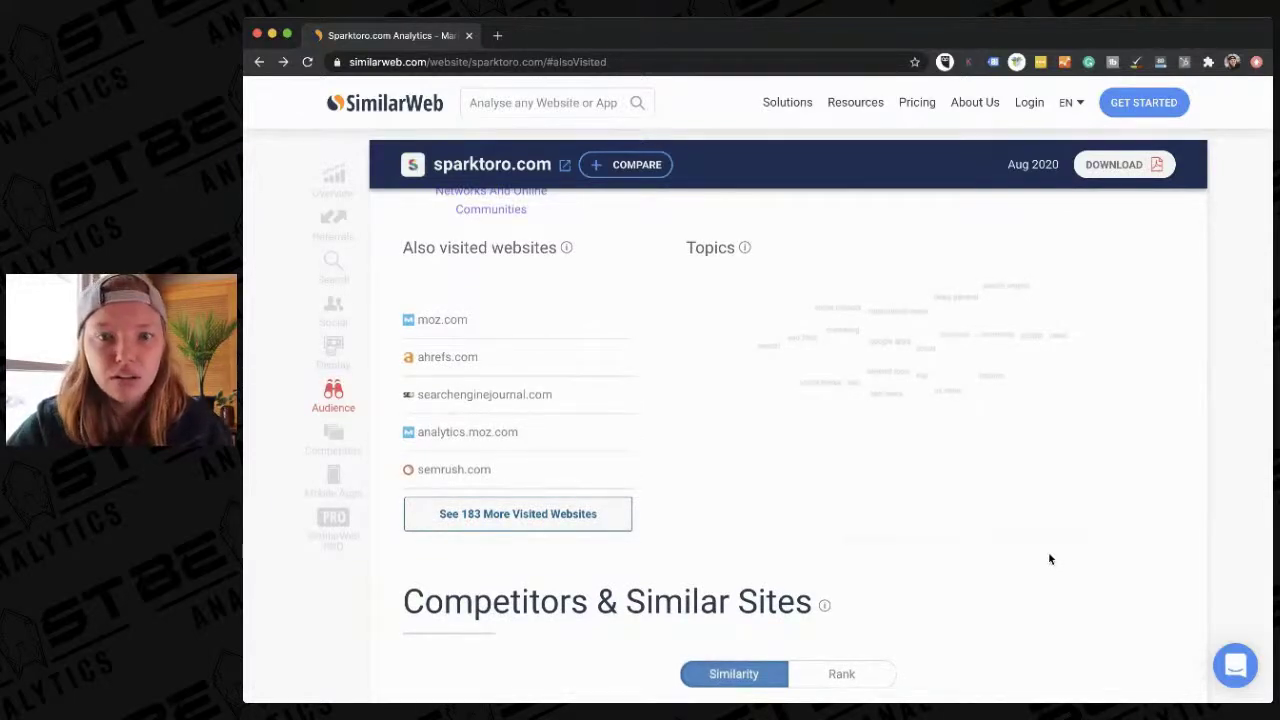
- Examine sparktoro.com's Competitors & Similar Sites as ordered by similarity
scroll(717, 505, down, 5)
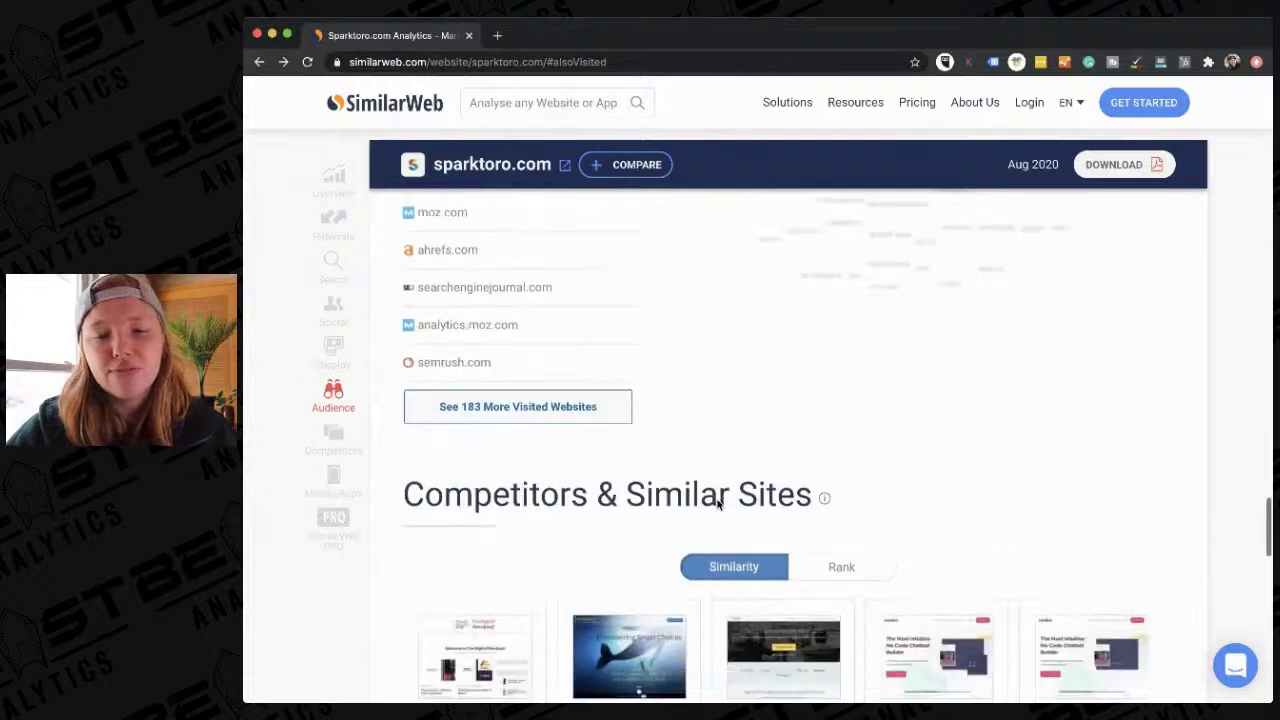
scroll(717, 500, down, 6)
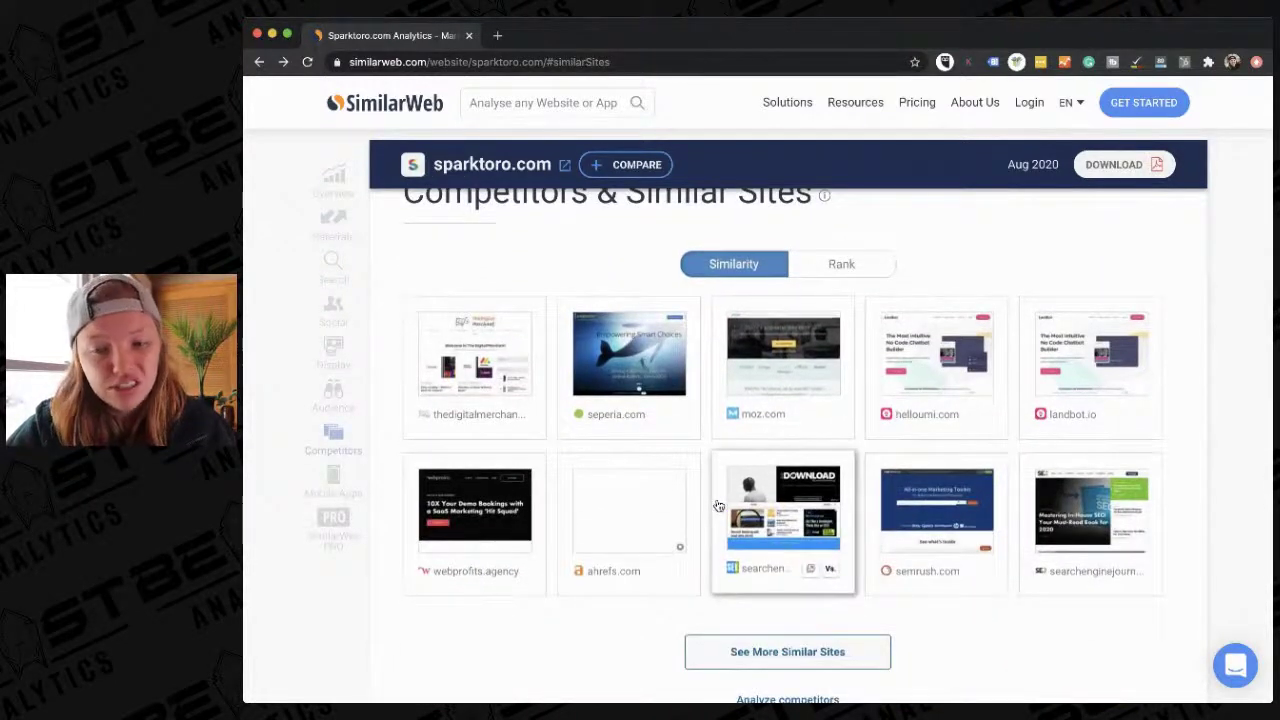
scroll(932, 618, down, 1)
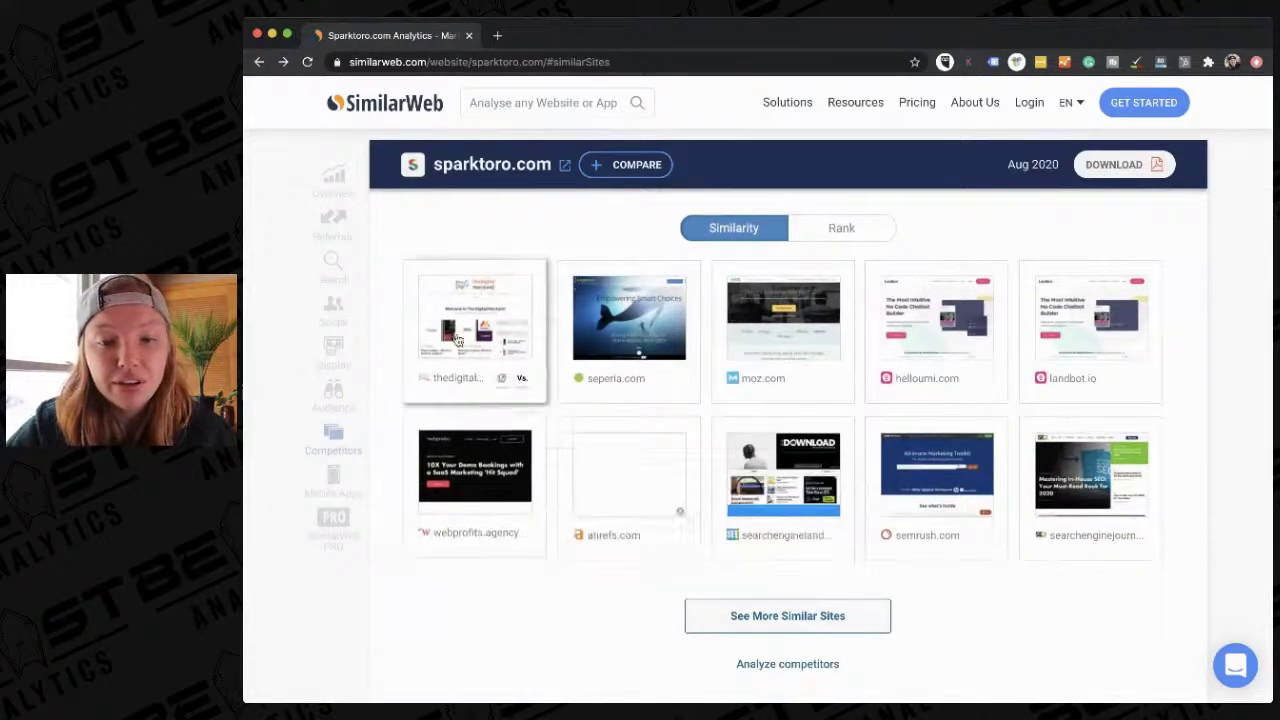
scroll(447, 580, up, 2)
scroll(447, 580, down, 1)
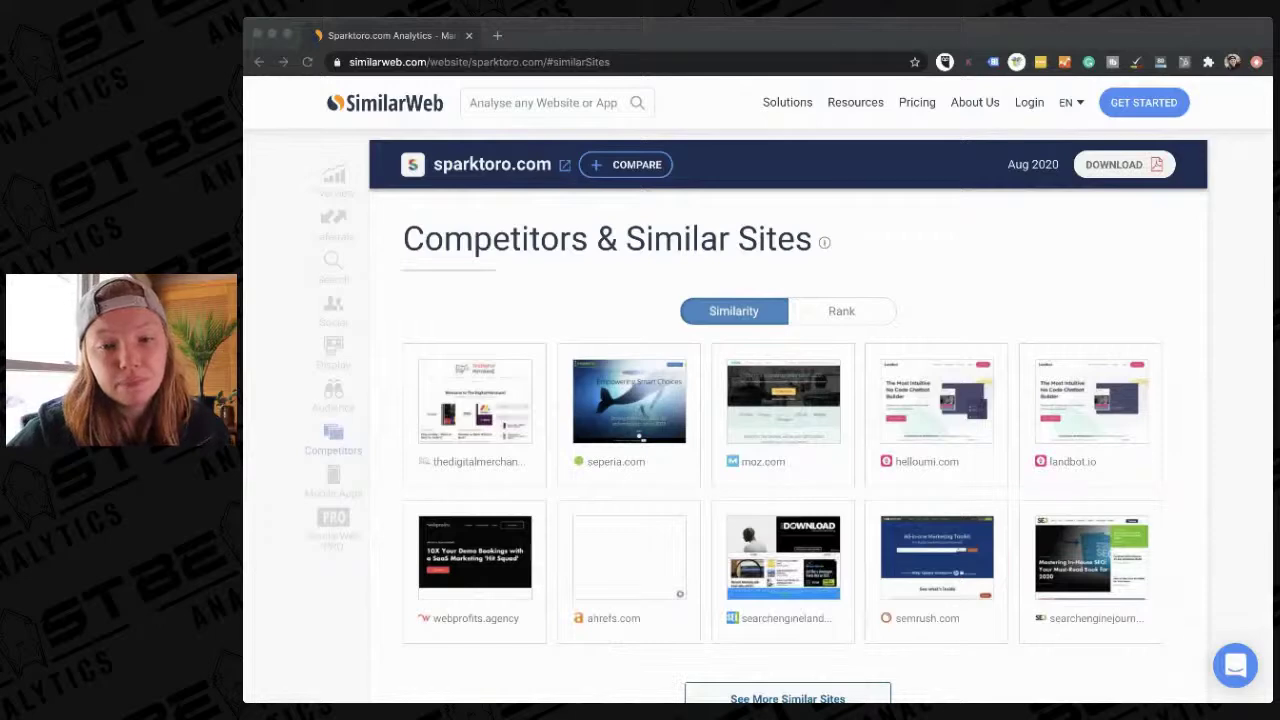
click(994, 286)
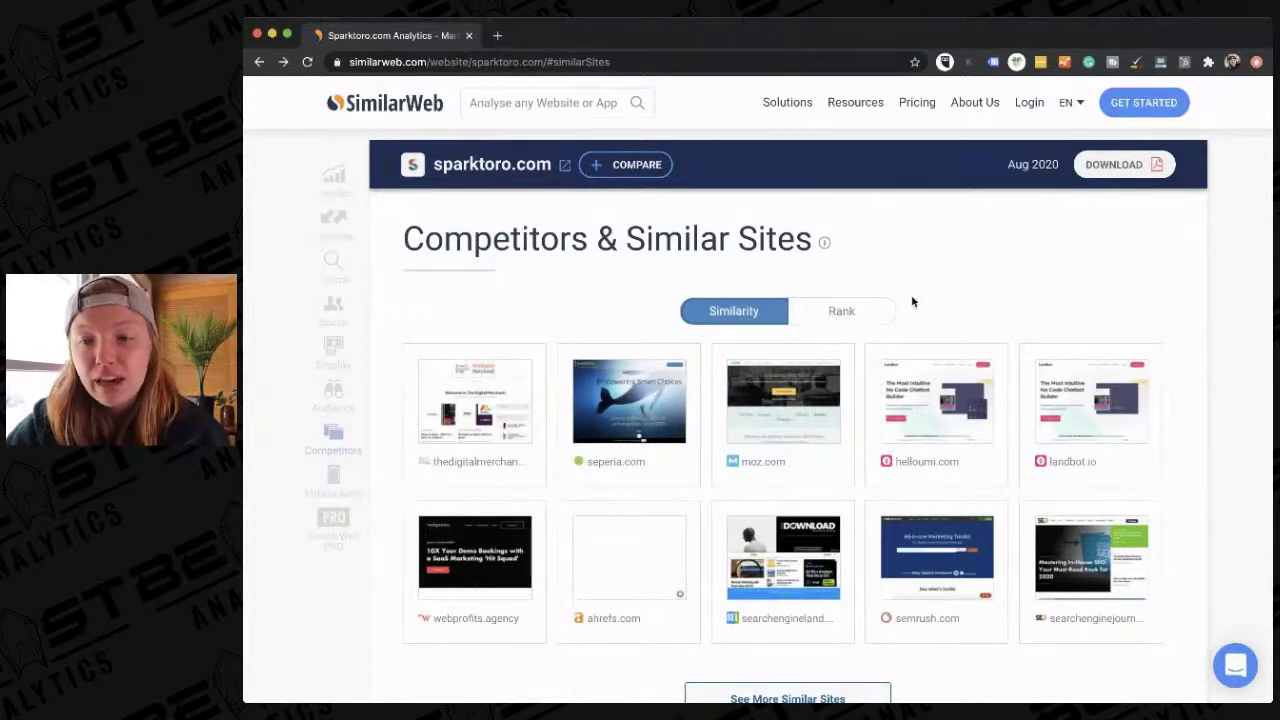
scroll(849, 340, down, 1)
scroll(847, 338, up, 1)
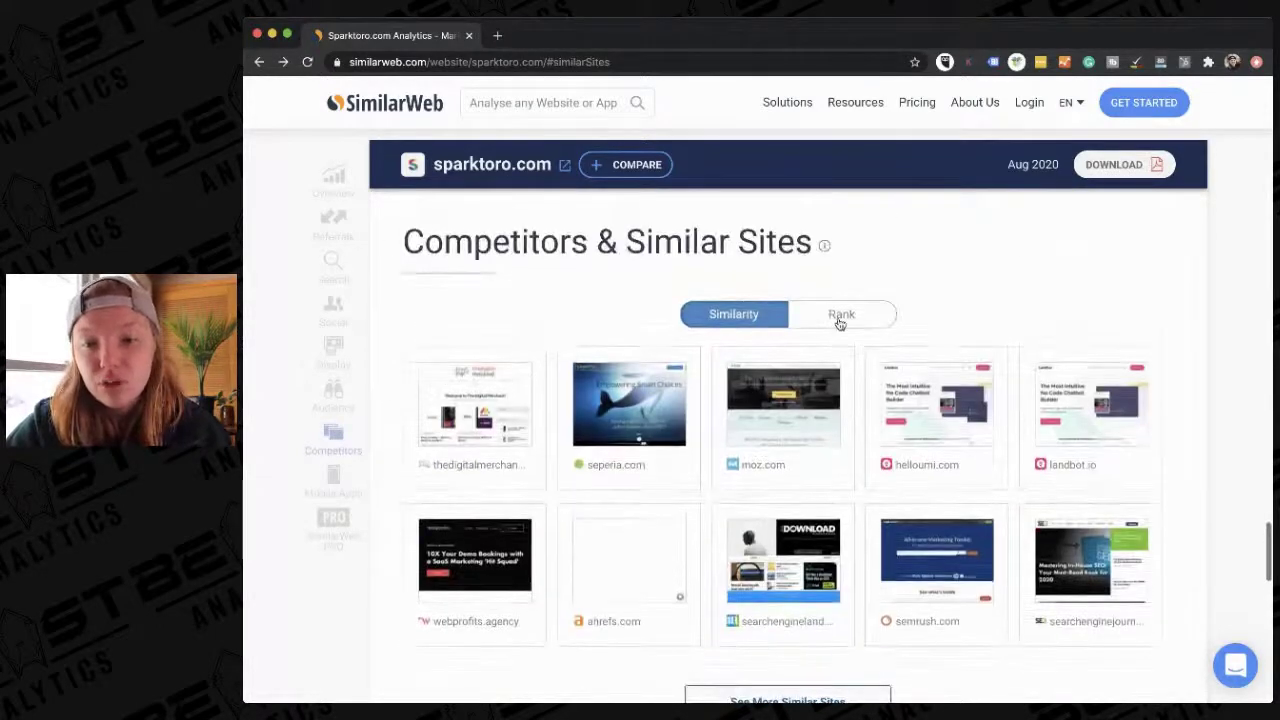
- Order the competitor sites by Rank to review them, and return the list to Similarity order
click(840, 318)
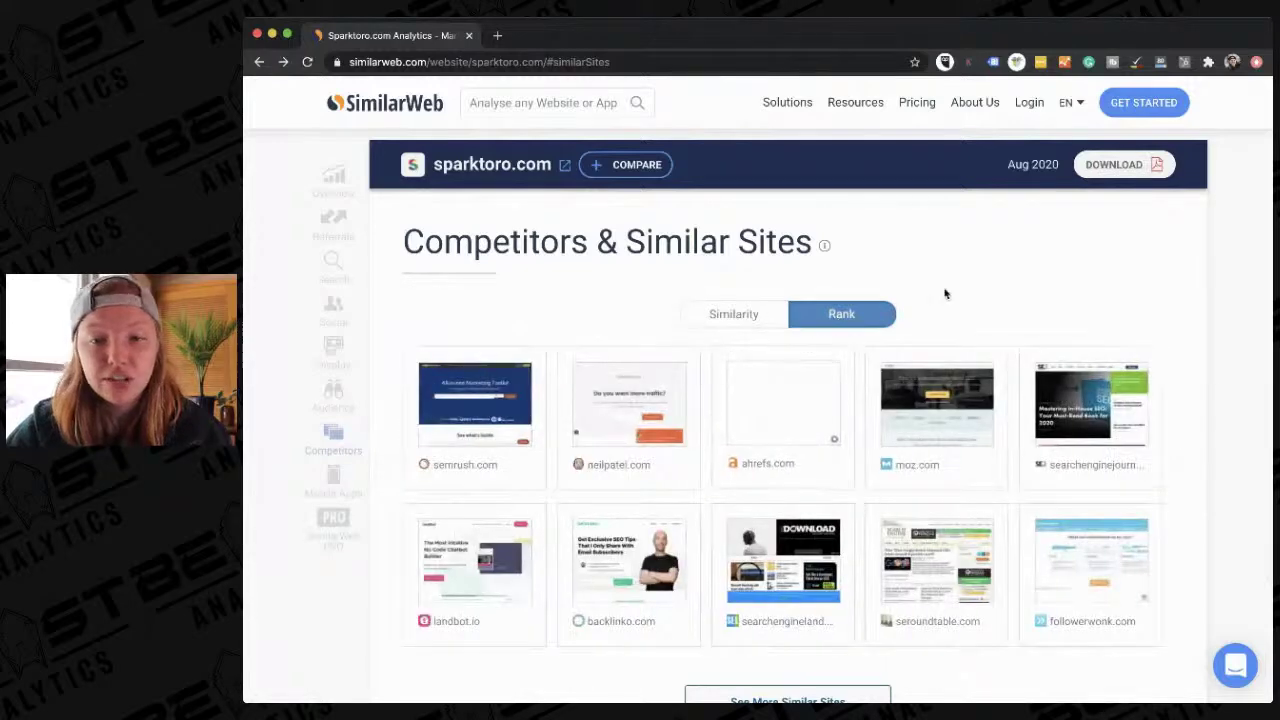
scroll(945, 292, down, 1)
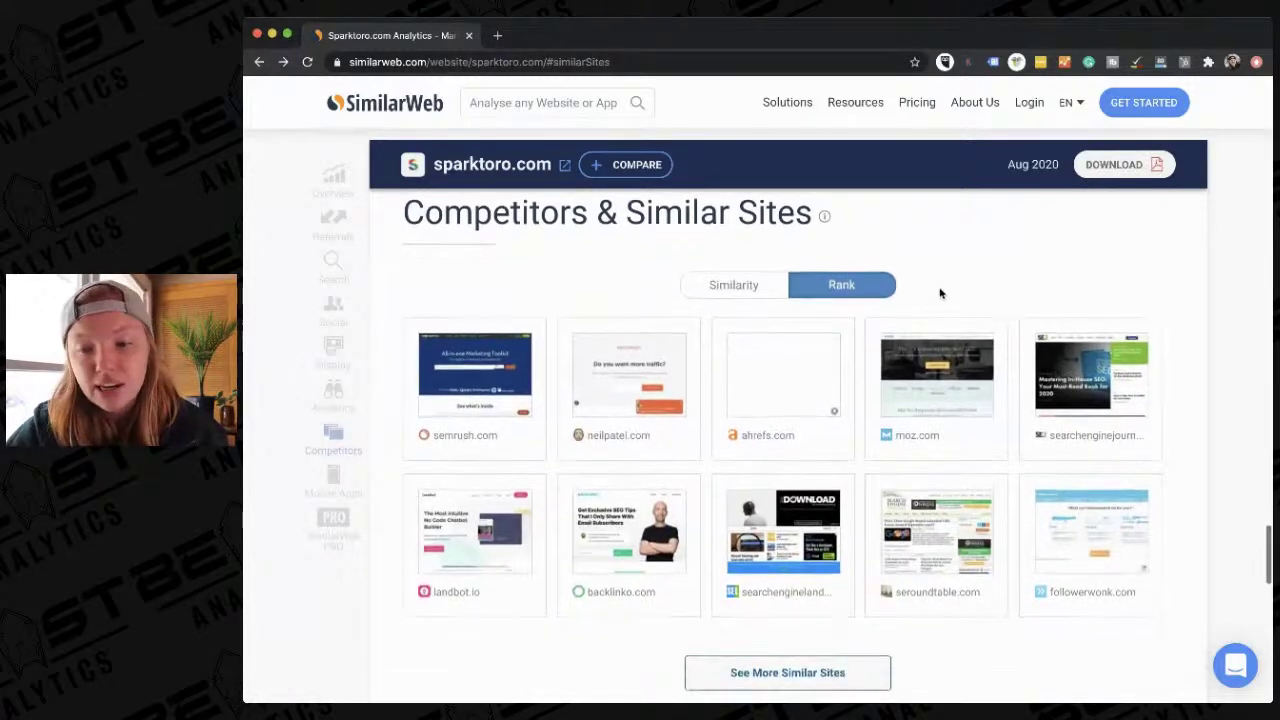
scroll(940, 293, up, 1)
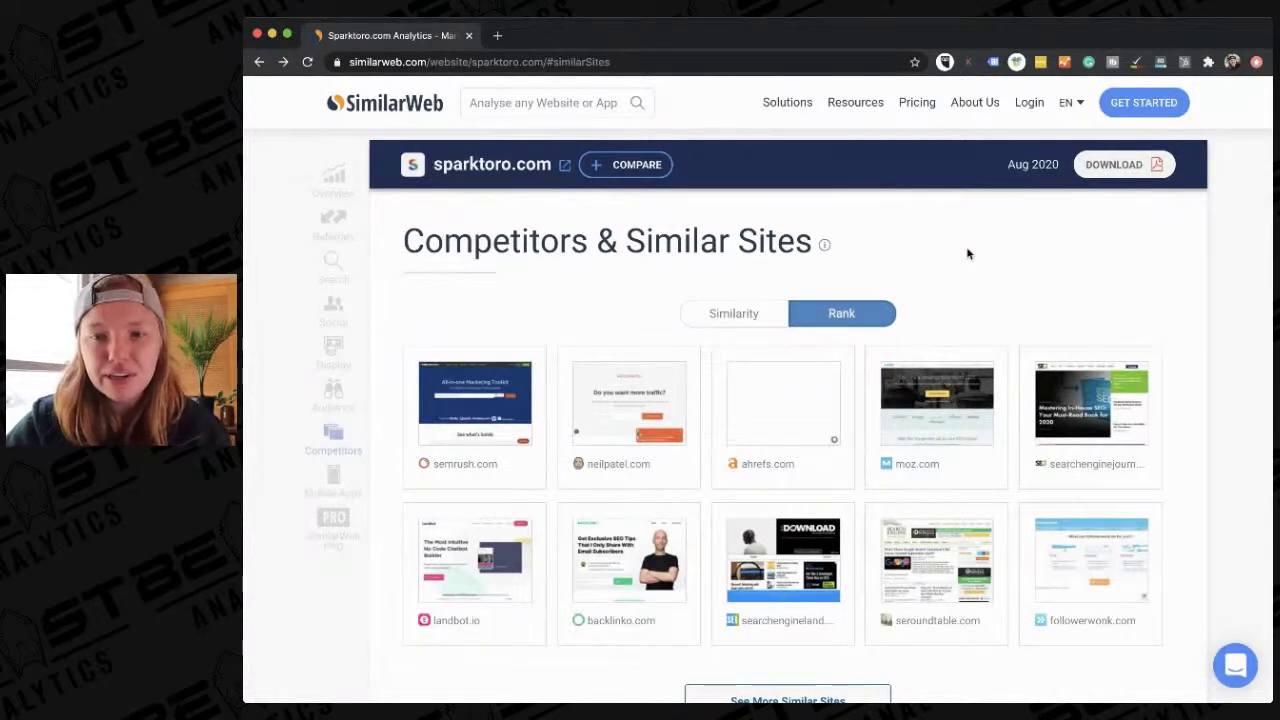
scroll(967, 254, up, 1)
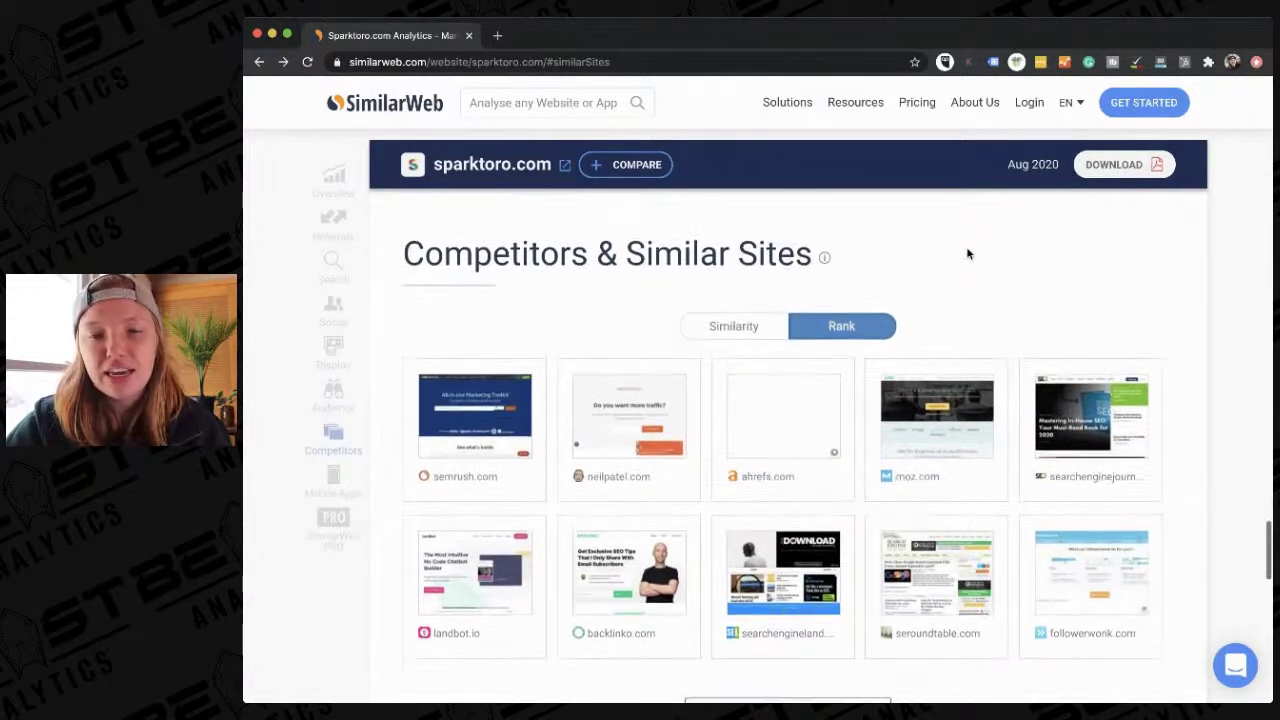
scroll(967, 254, down, 2)
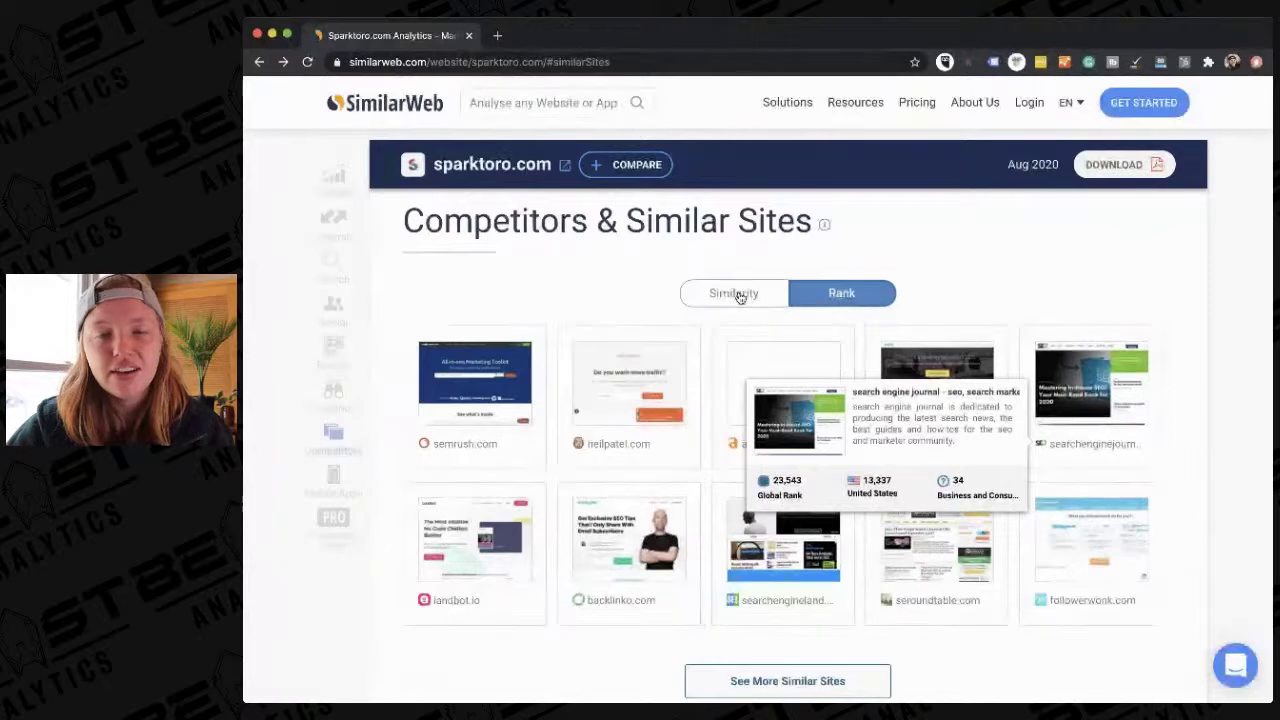
click(736, 294)
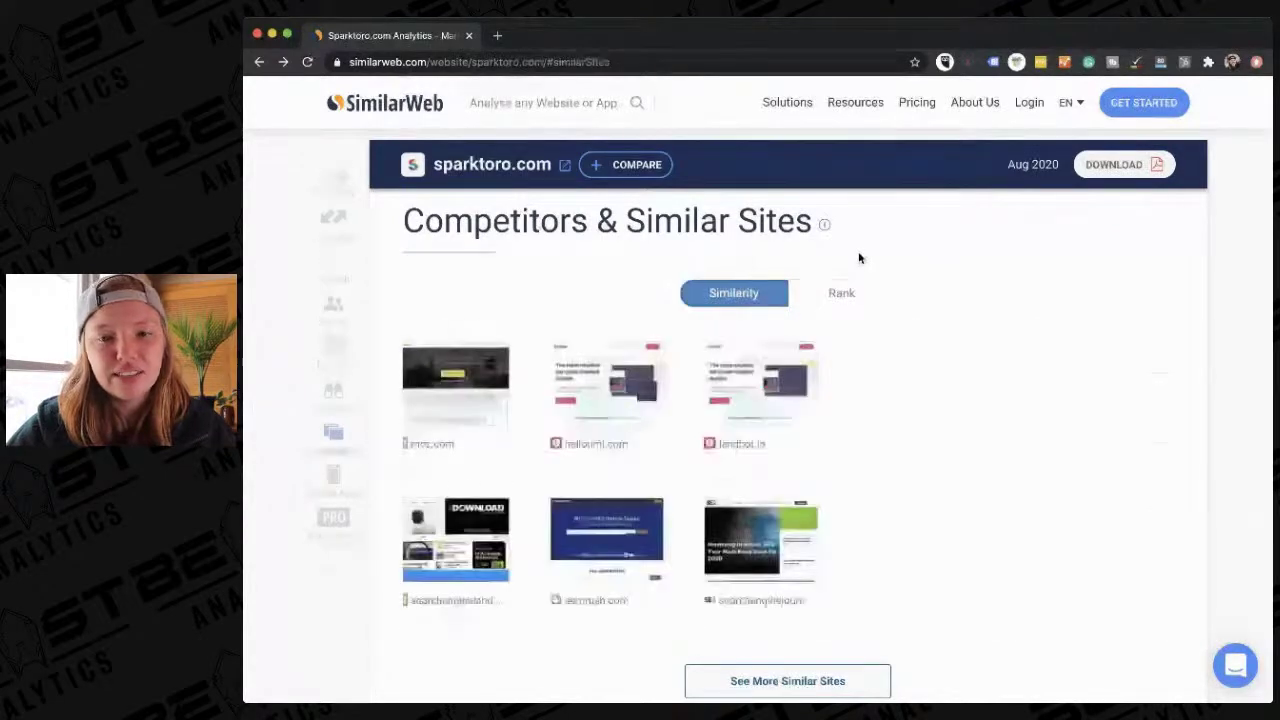
- Check the Related Mobile Apps section of the sparktoro.com report
scroll(858, 258, down, 1)
scroll(858, 258, down, 5)
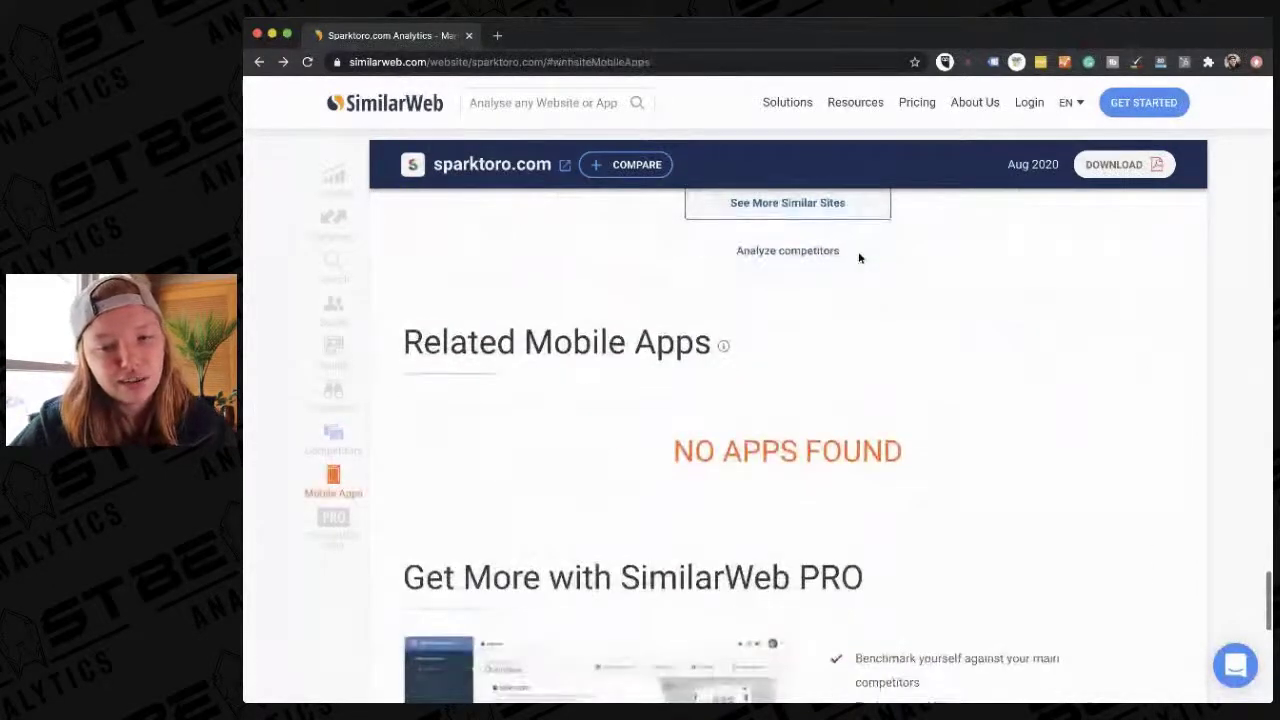
scroll(858, 258, down, 1)
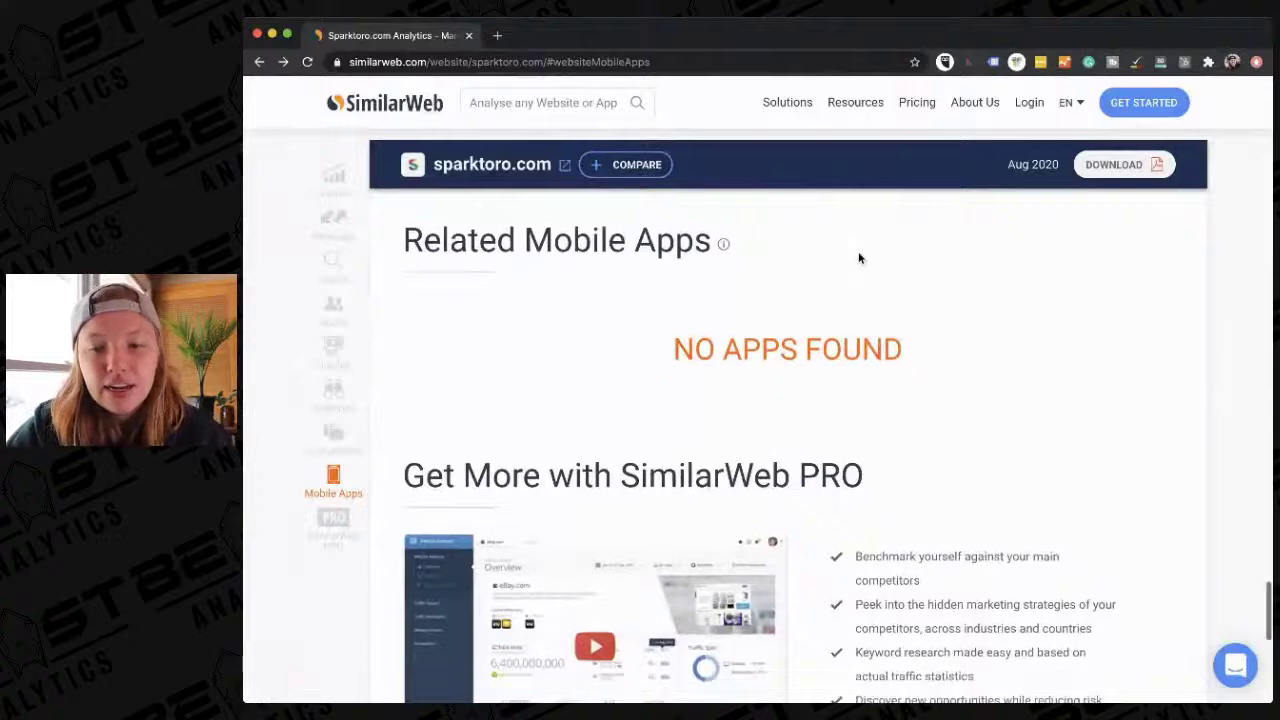
scroll(858, 258, up, 1)
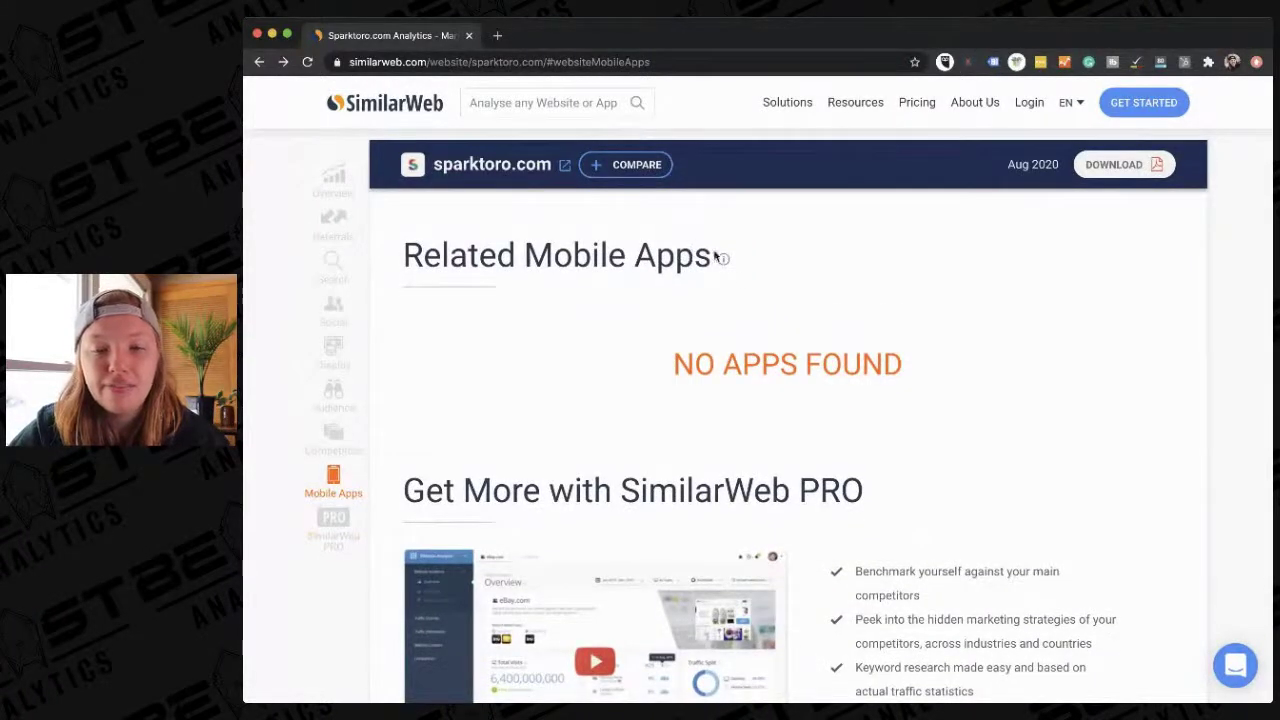
scroll(634, 338, down, 3)
scroll(634, 338, up, 5)
- Look up website and mobile app suggestions for "dog" in the site search, and dismiss the suggestions
click(519, 102)
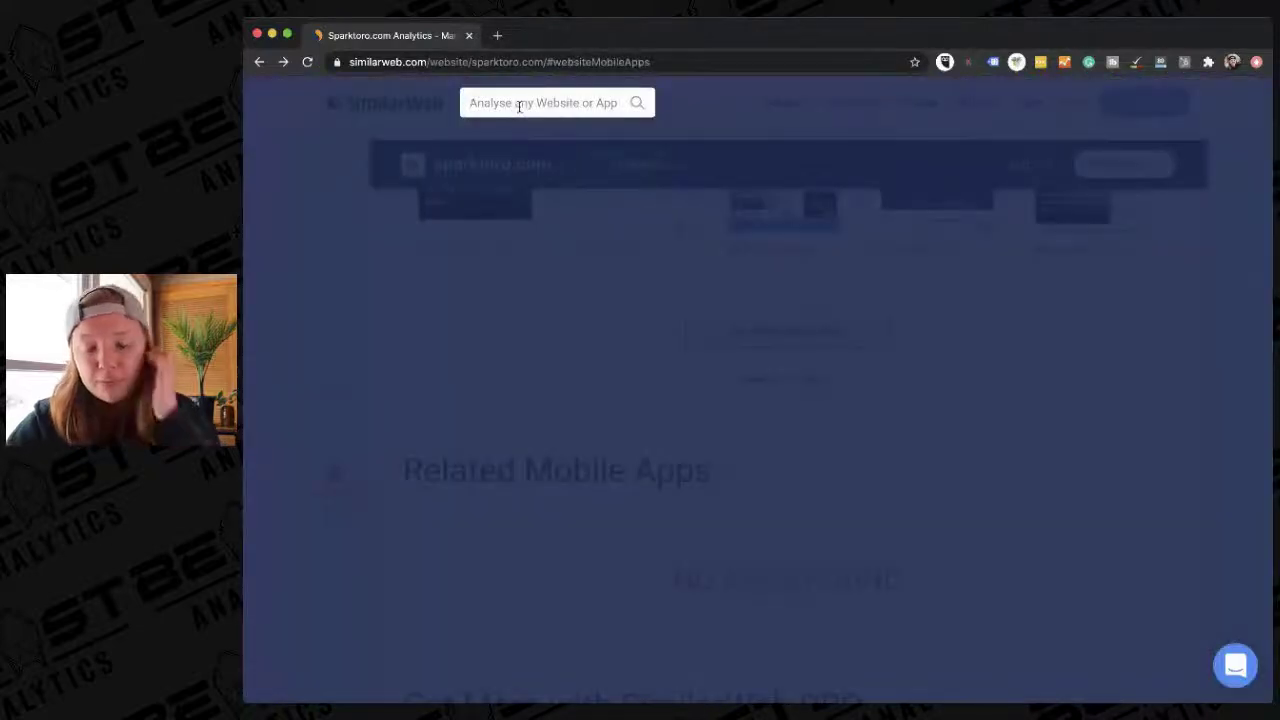
text(dd)
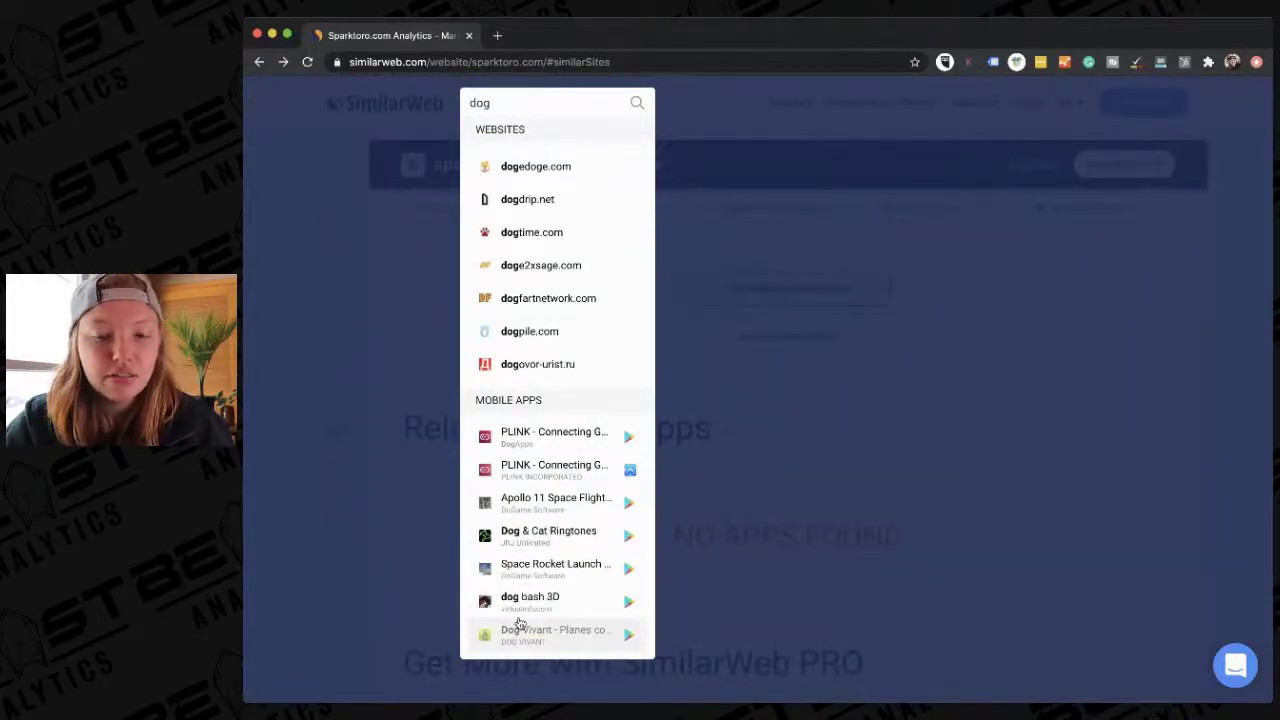
click(858, 480)
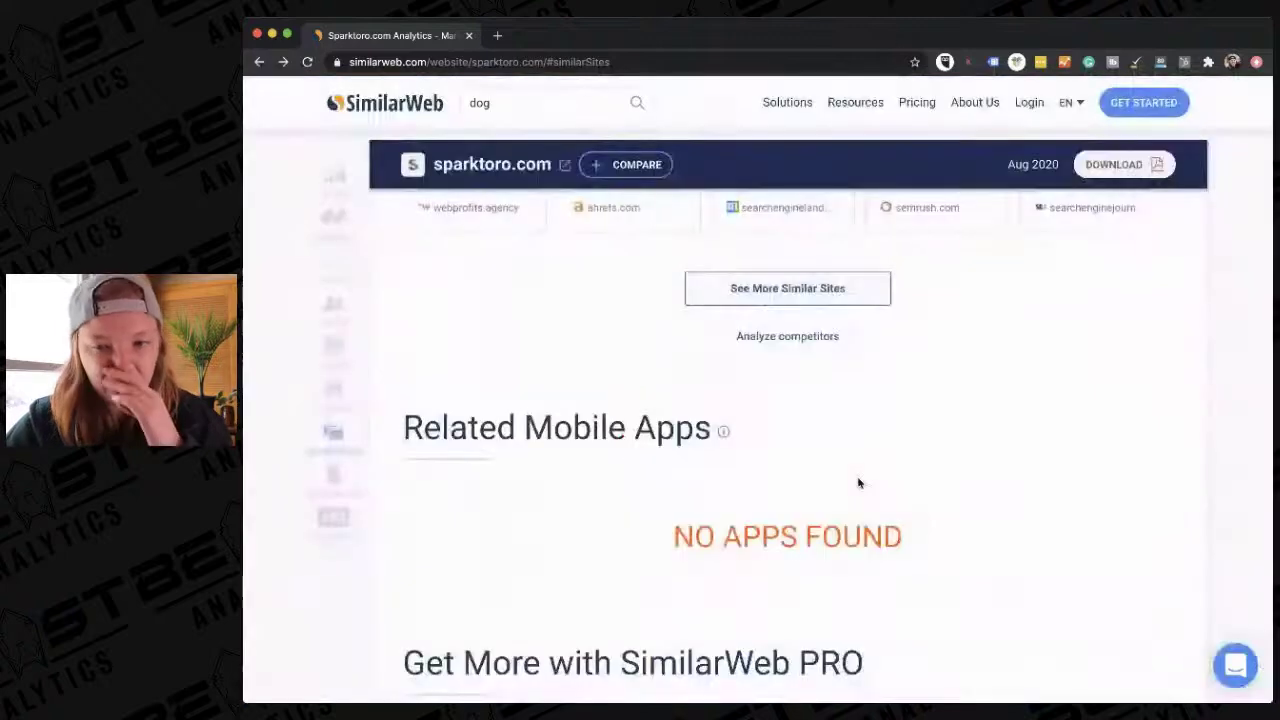
- Look over the SimilarWeb PRO offer and the page footer, and return to the report's overview with its global, country and category ranks
scroll(858, 483, down, 5)
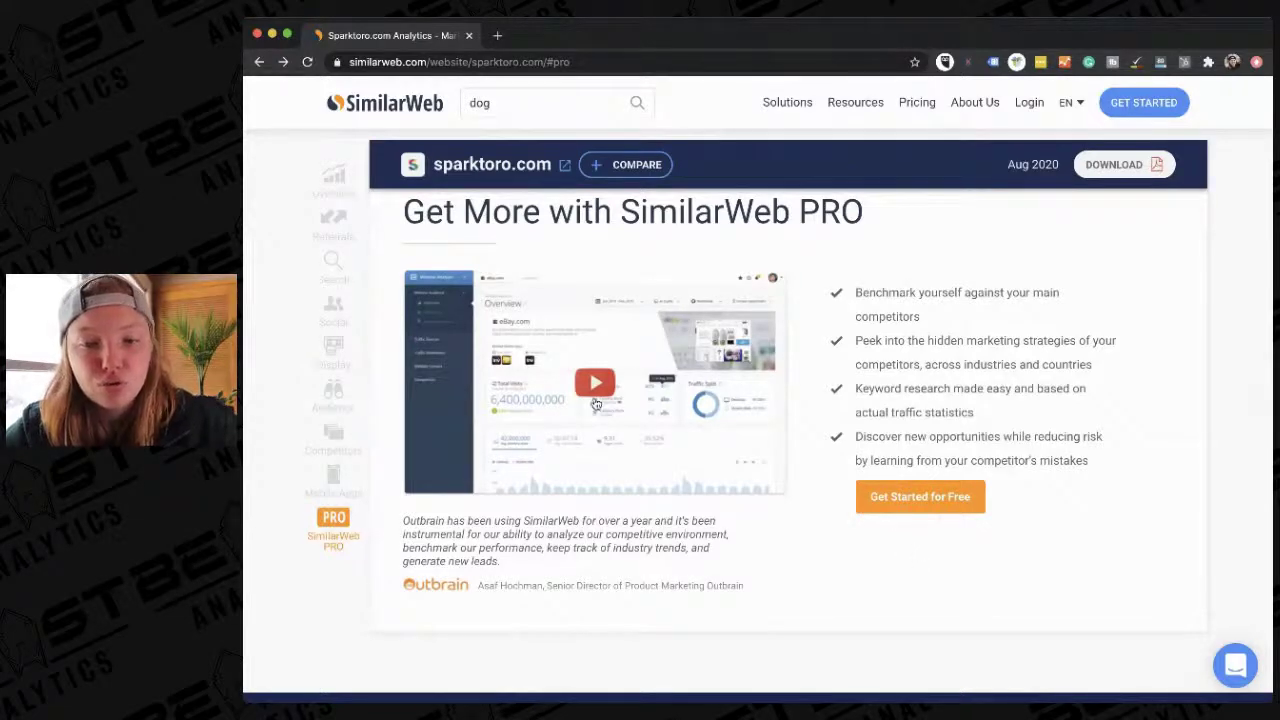
scroll(748, 416, down, 2)
scroll(748, 416, down, 5)
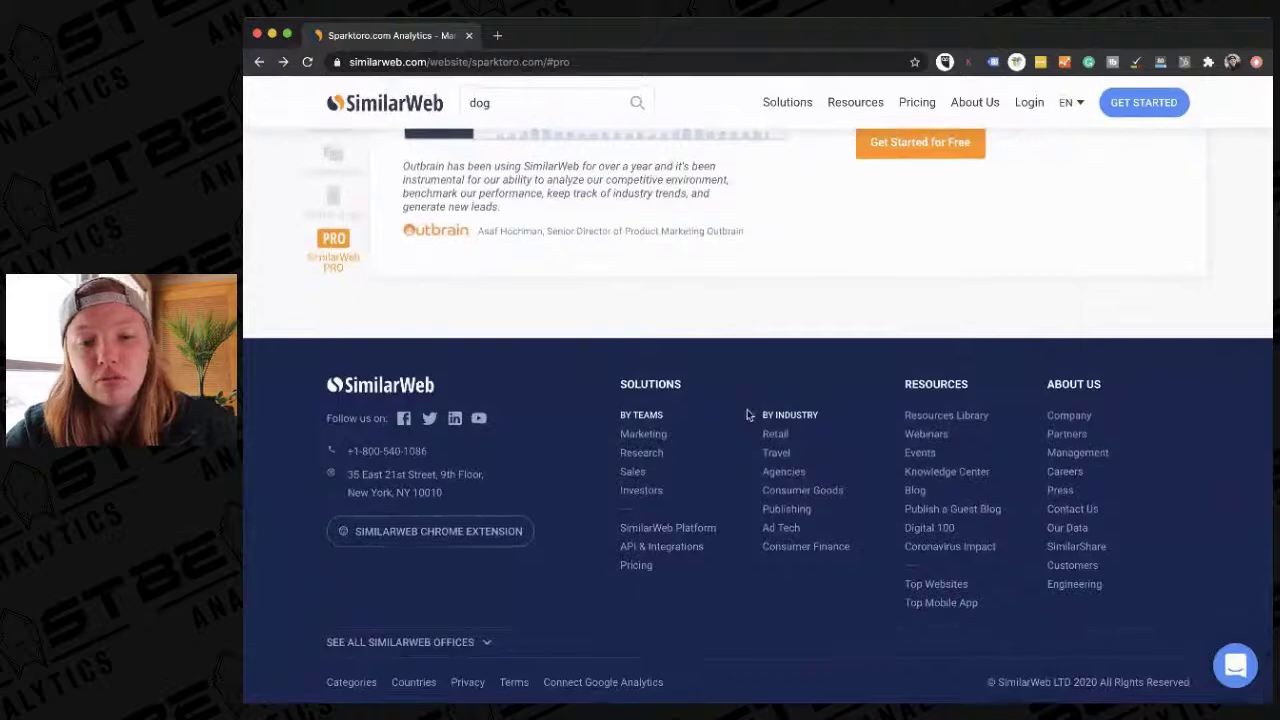
scroll(748, 416, up, 10)
scroll(748, 416, up, 20)
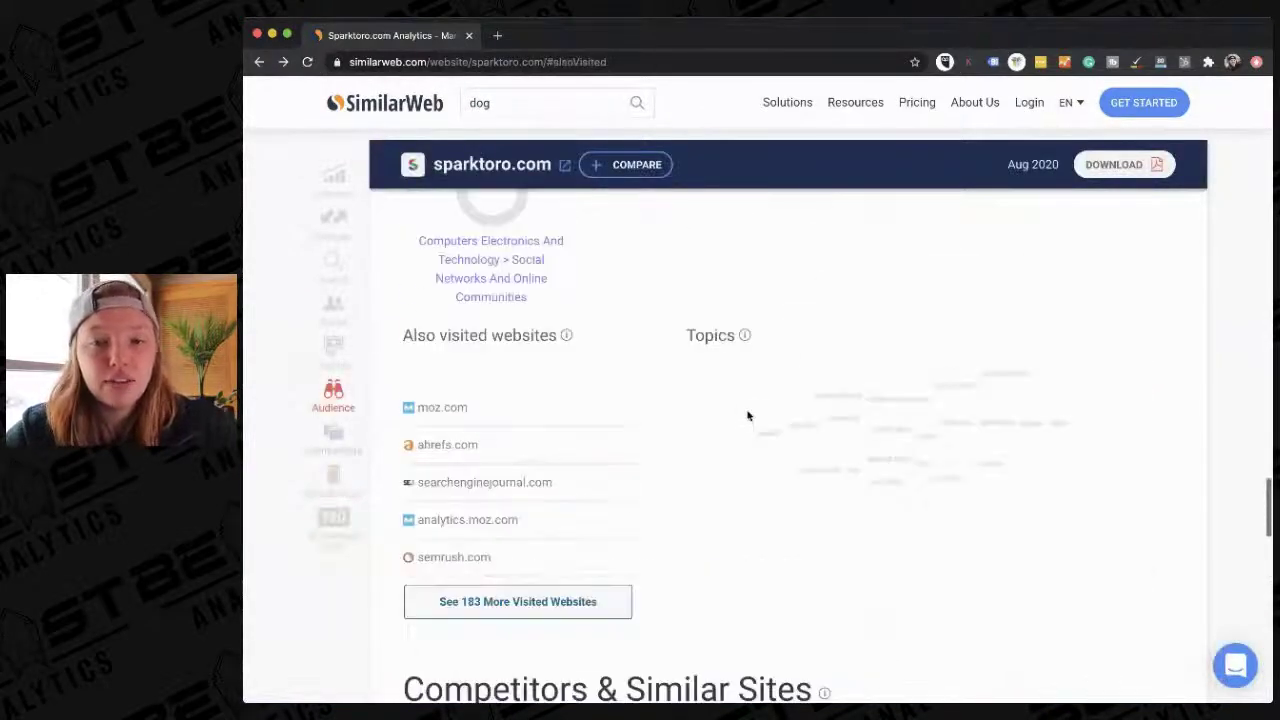
scroll(748, 416, up, 20)
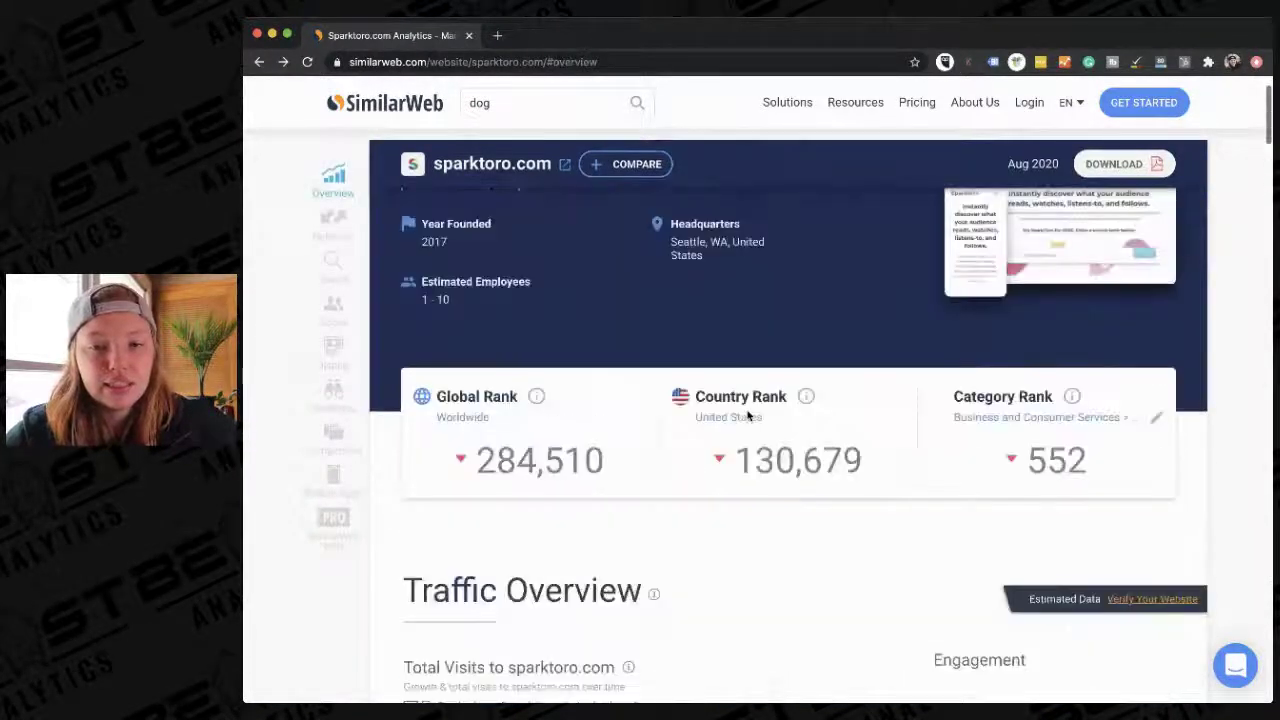
scroll(748, 416, up, 1)
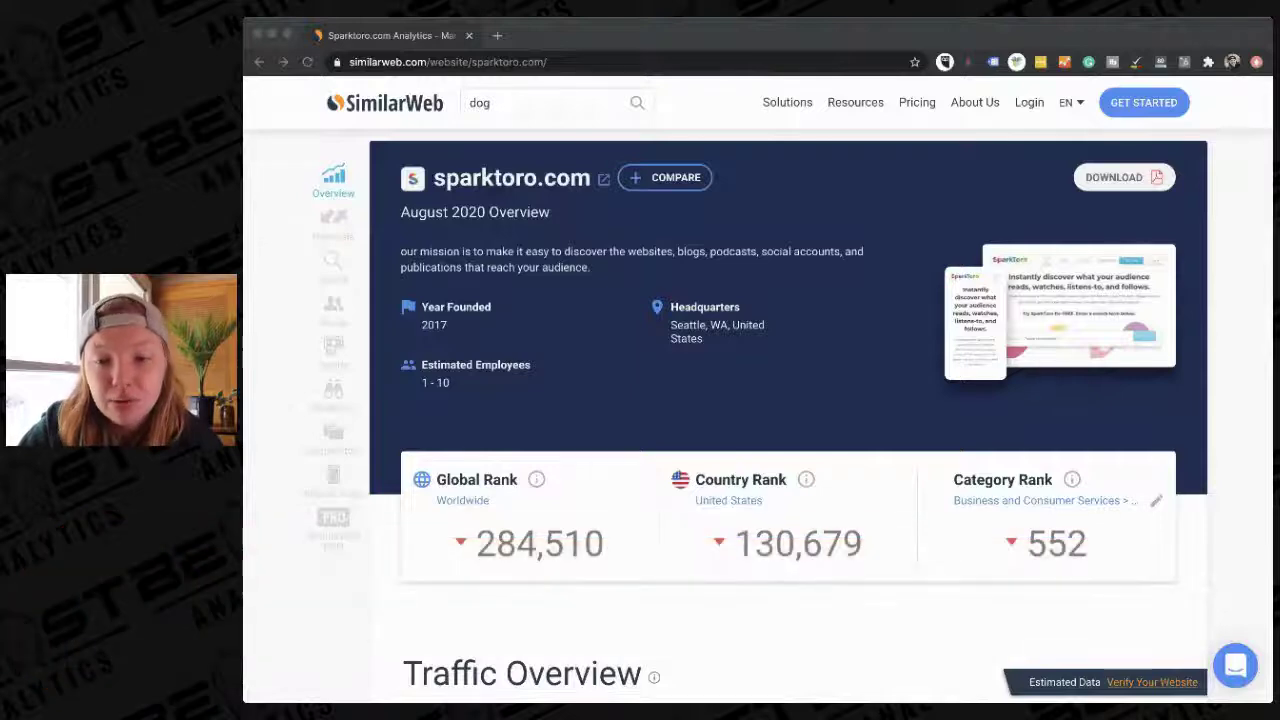
click(797, 138)
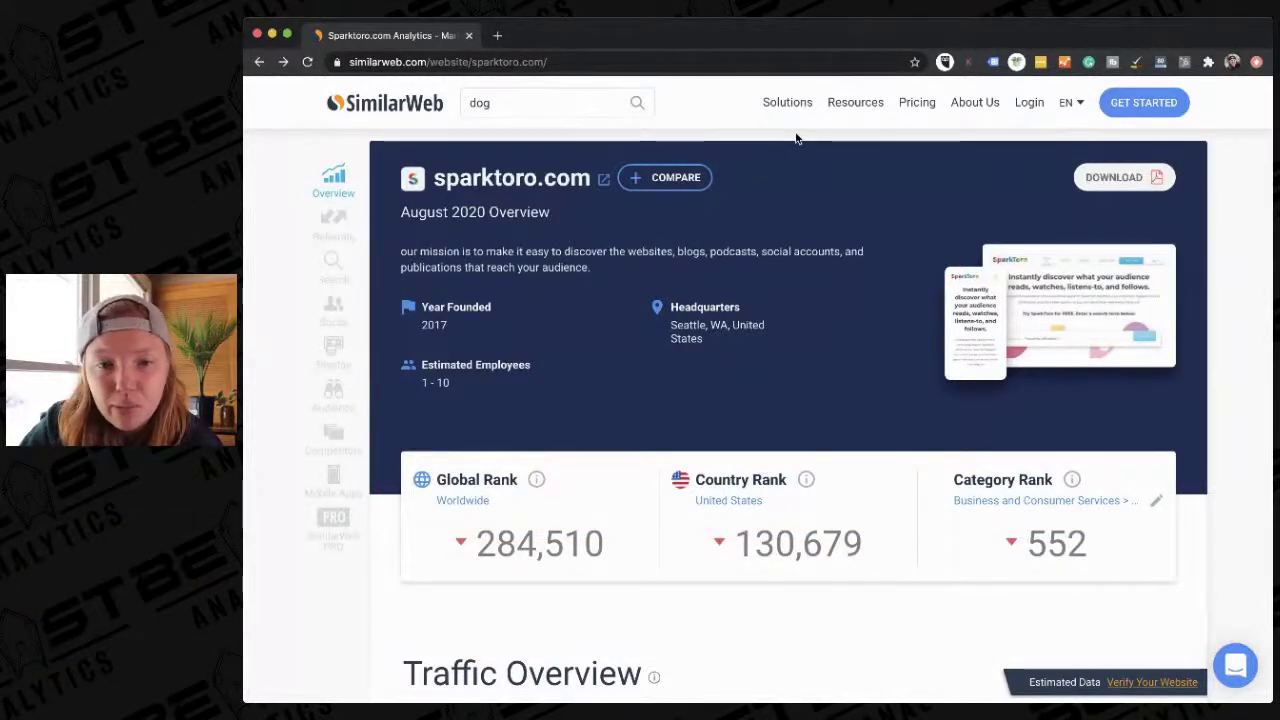
key(super+Tab)
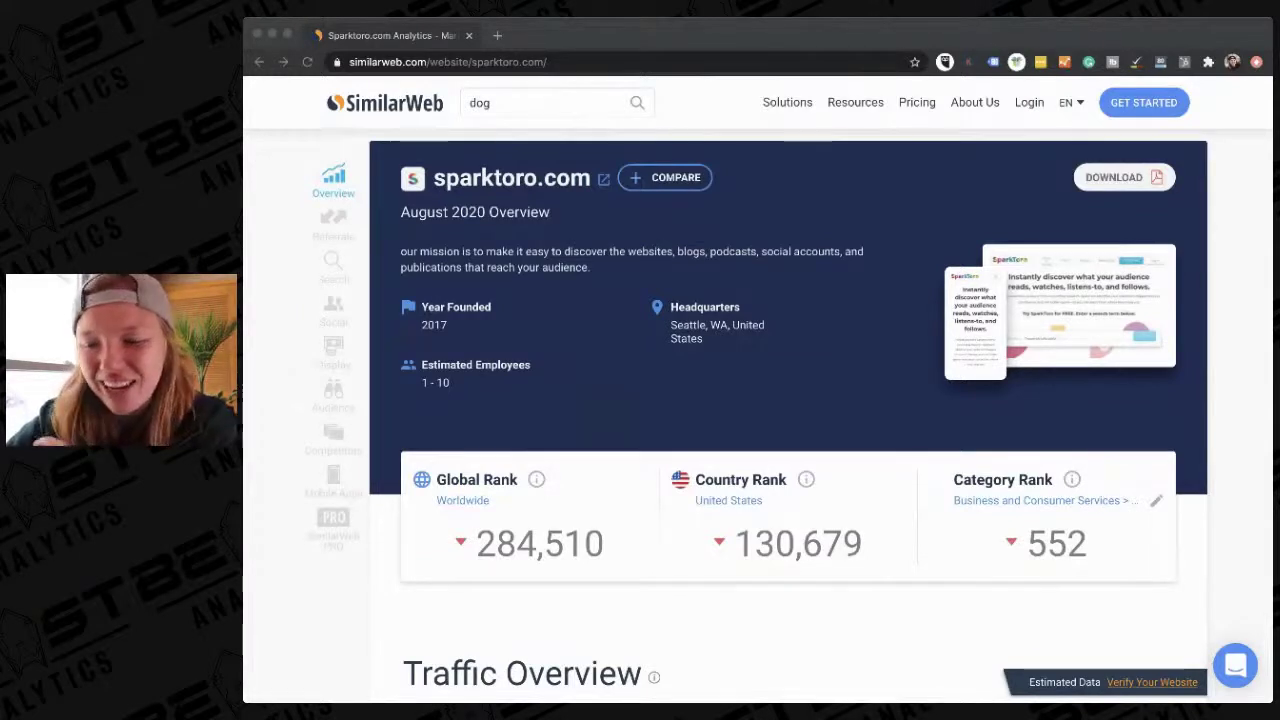
click(730, 83)
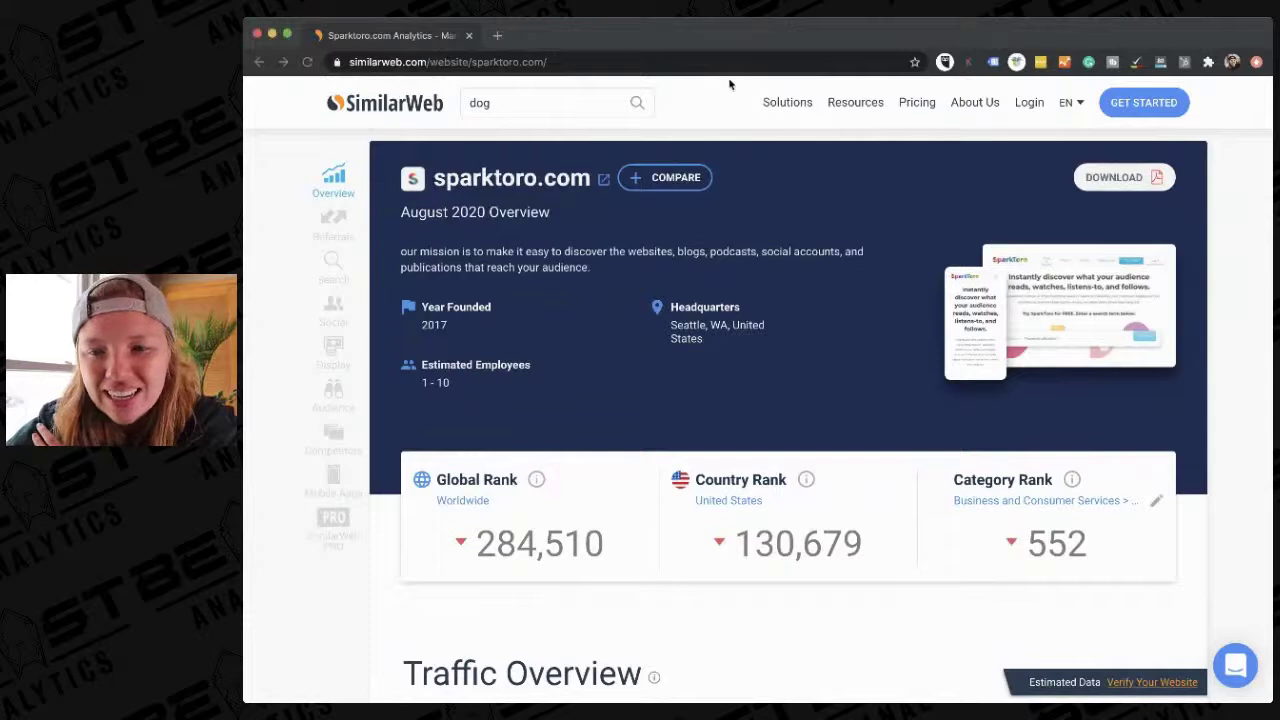
- Compare sparktoro.com with landbot.io, and review both sites' ranks, total visits and engagement
click(697, 185)
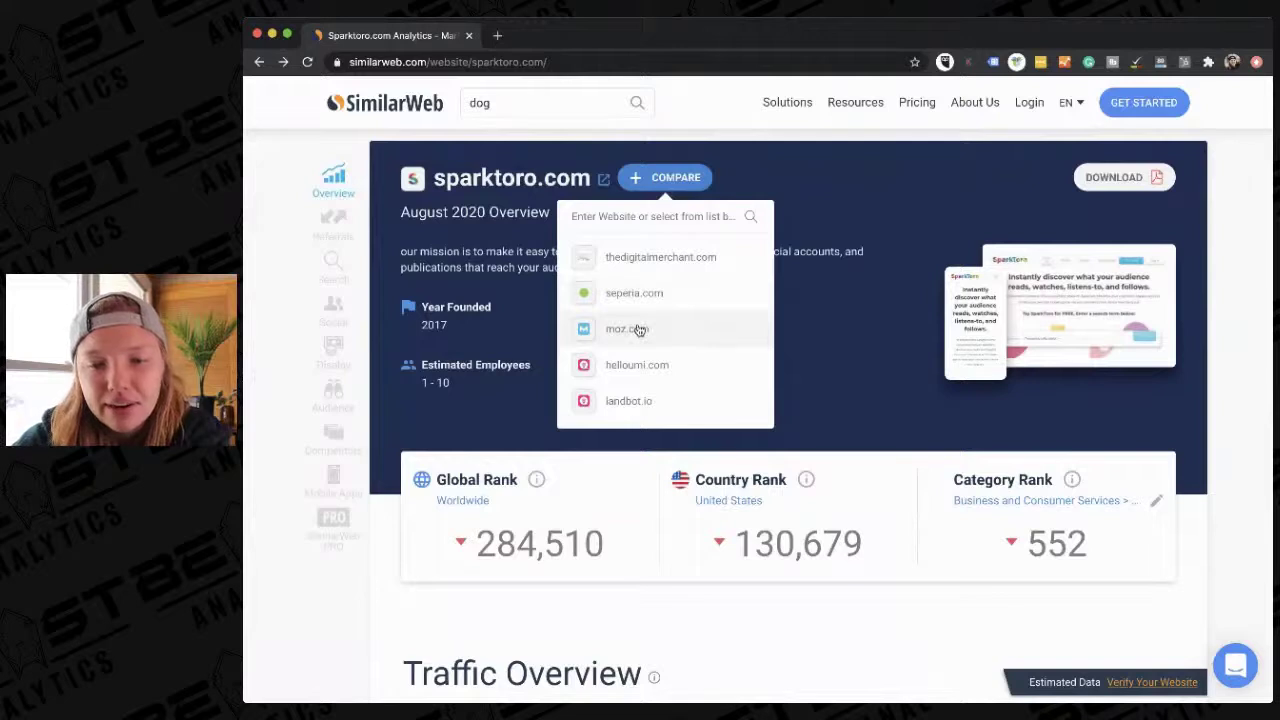
click(648, 403)
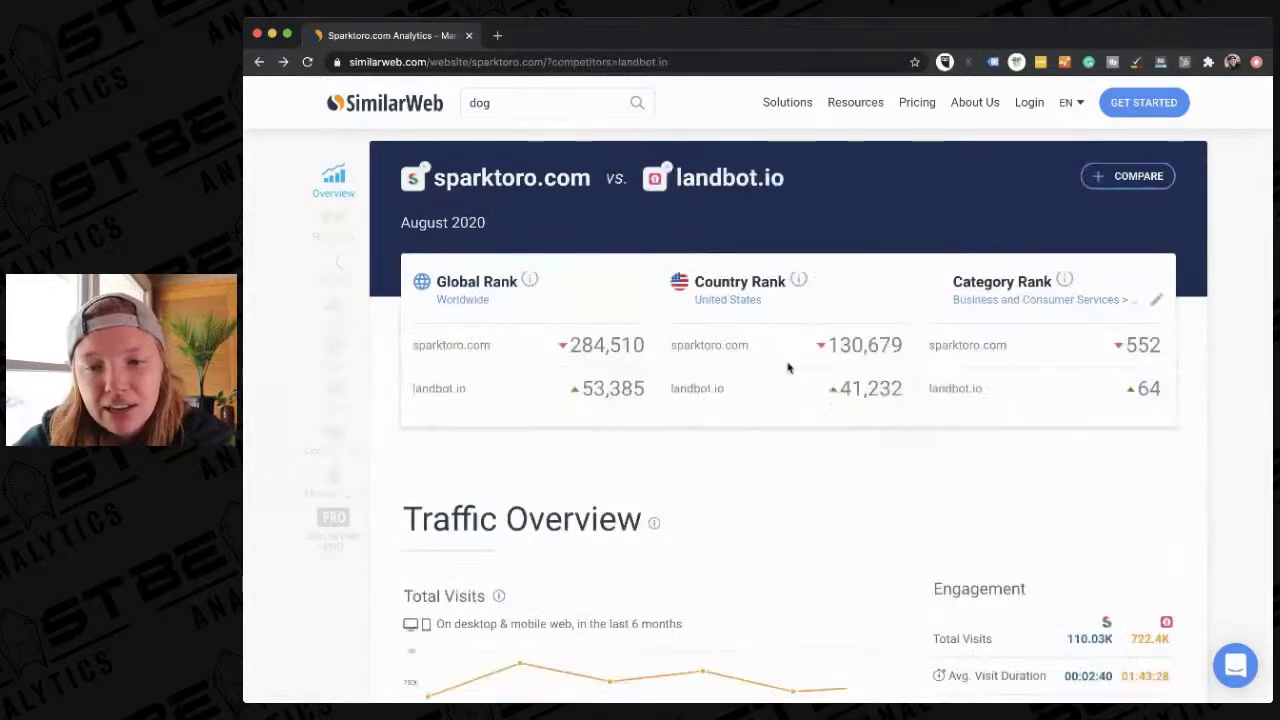
scroll(774, 397, down, 1)
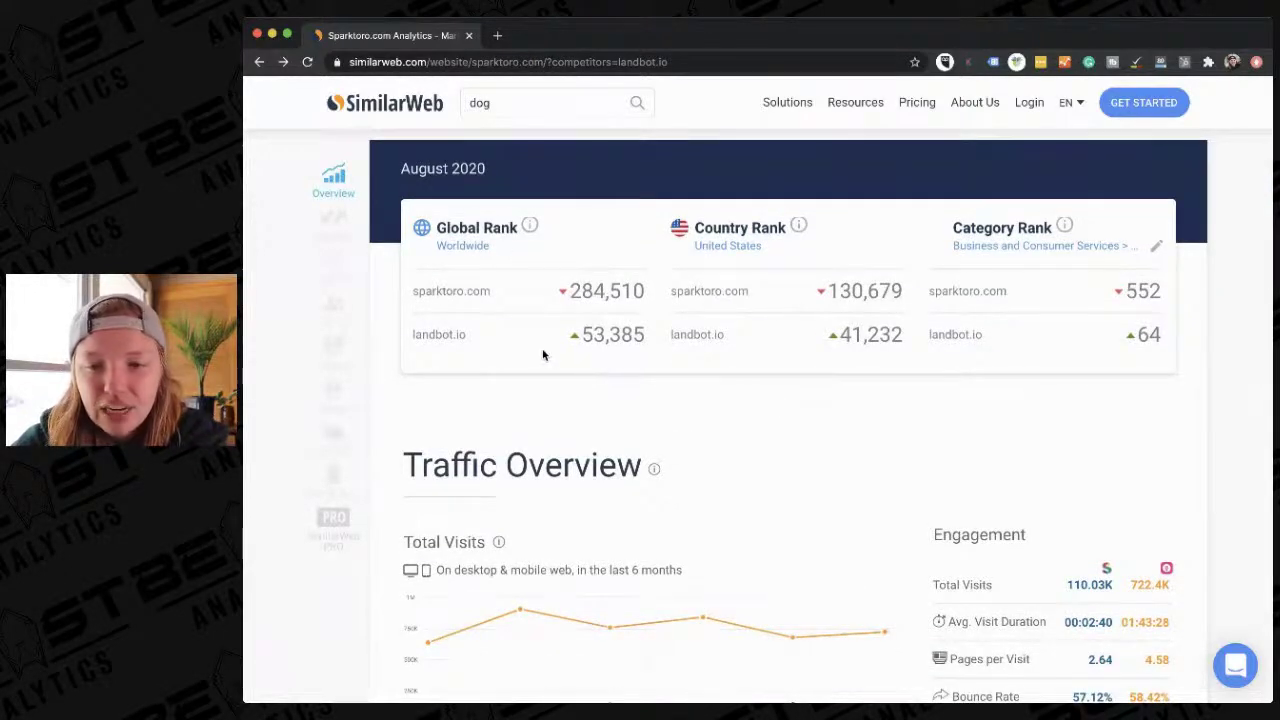
scroll(824, 486, down, 3)
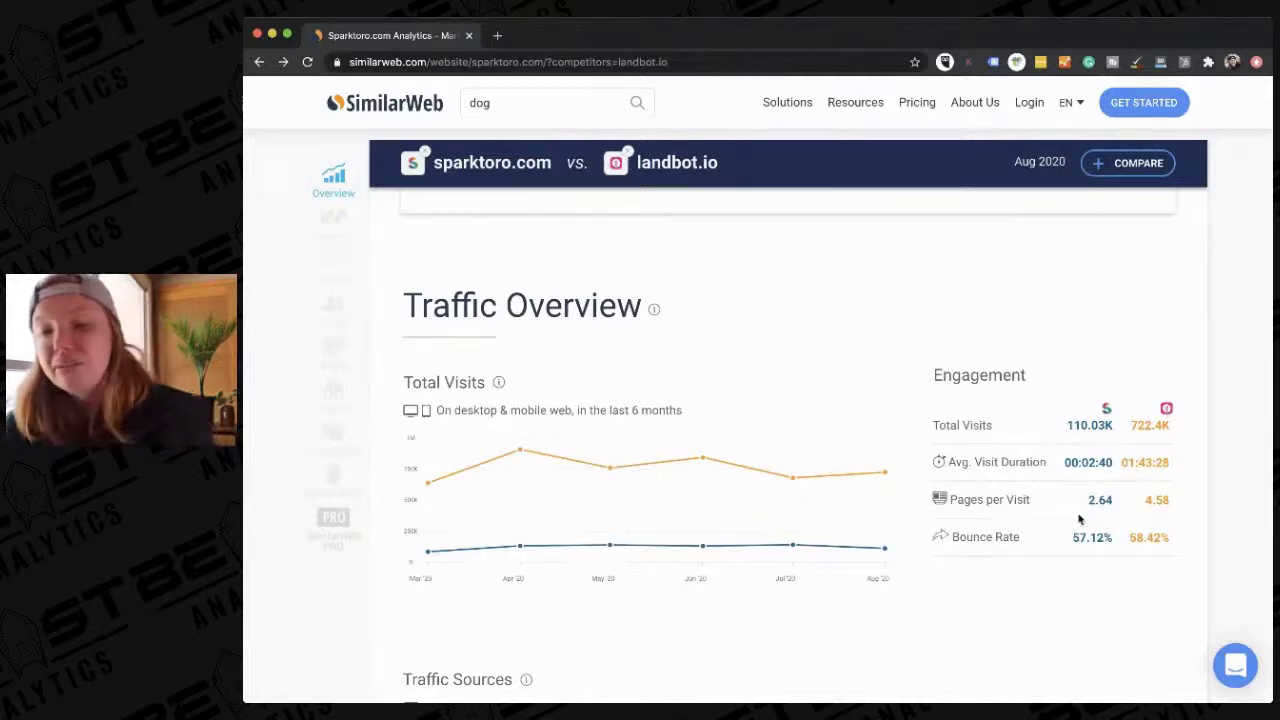
- Examine how sparktoro.com and landbot.io compare across the direct, referral, search, social, mail and display traffic sources
scroll(1150, 505, down, 4)
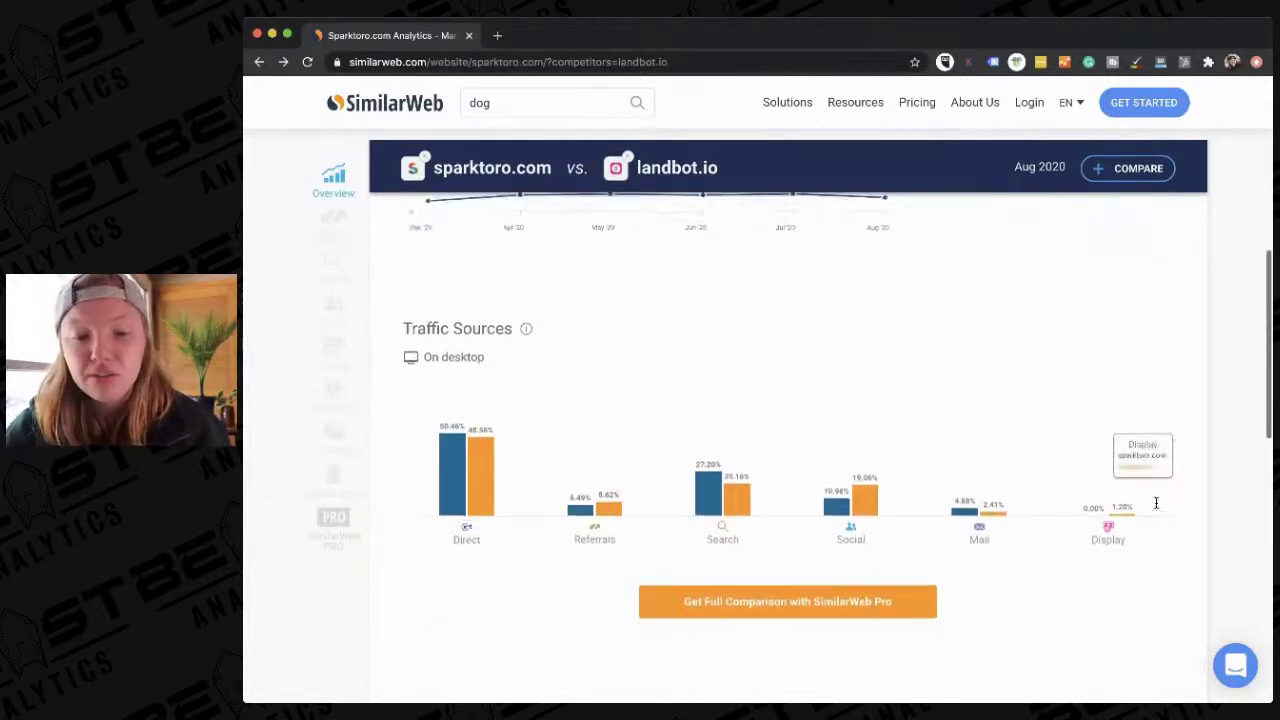
mouse_move(507, 425)
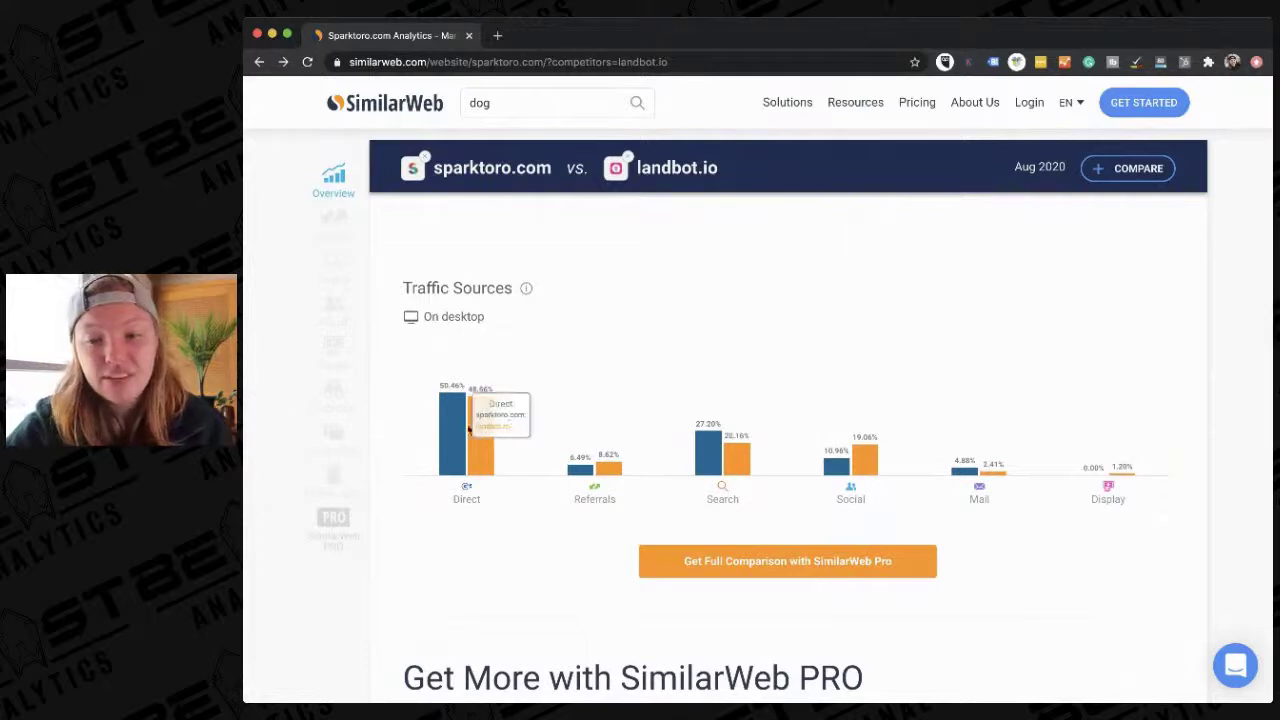
mouse_move(643, 450)
scroll(643, 450, down, 1)
scroll(644, 453, up, 2)
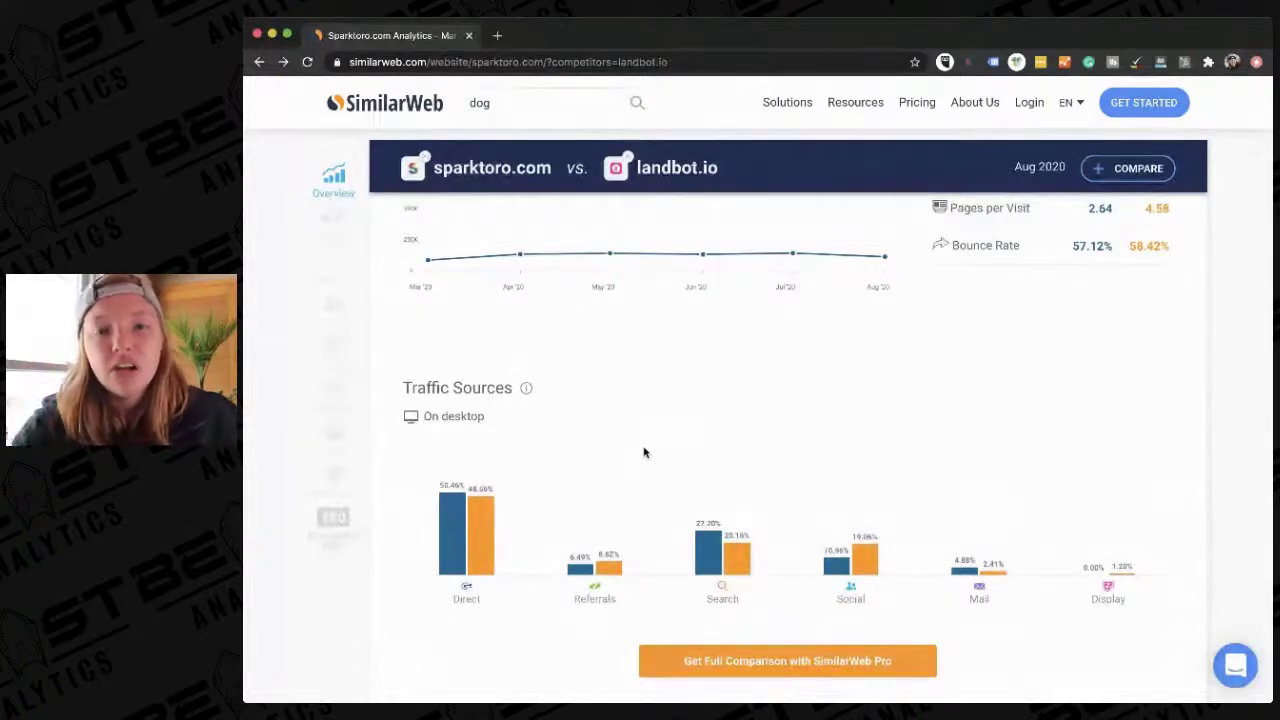
scroll(644, 453, down, 1)
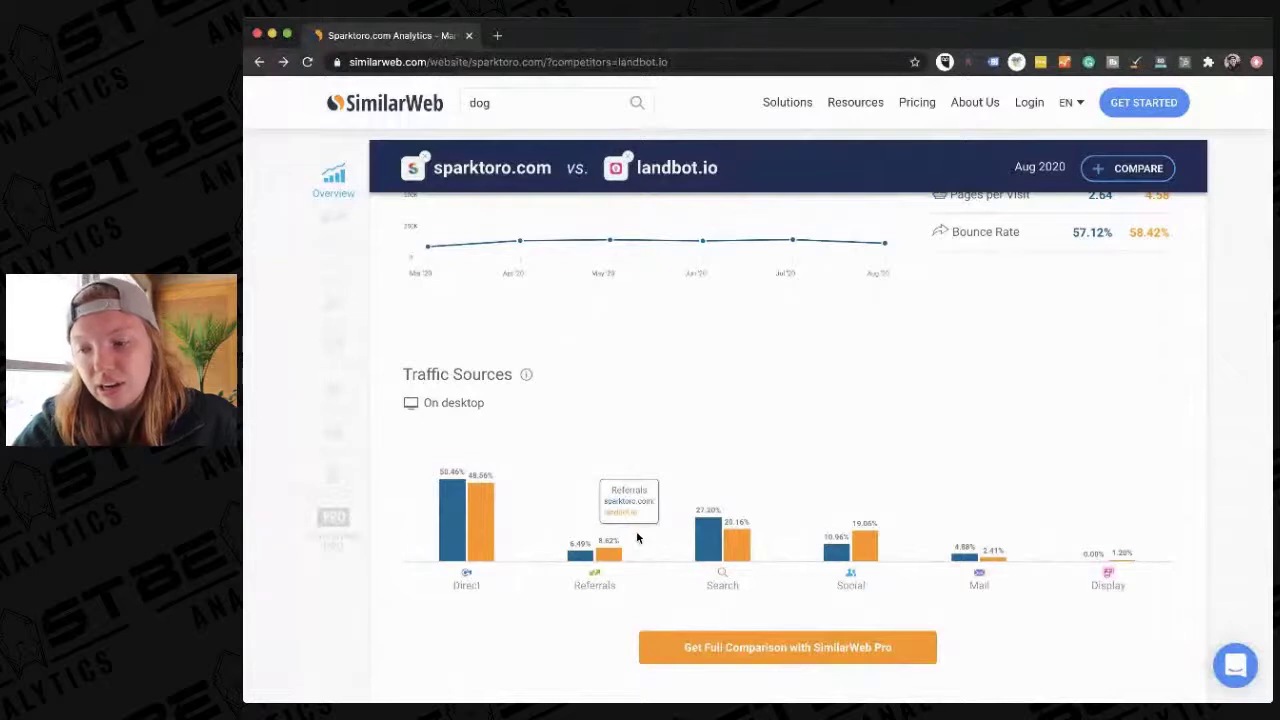
scroll(636, 538, down, 4)
scroll(636, 538, up, 3)
mouse_move(993, 524)
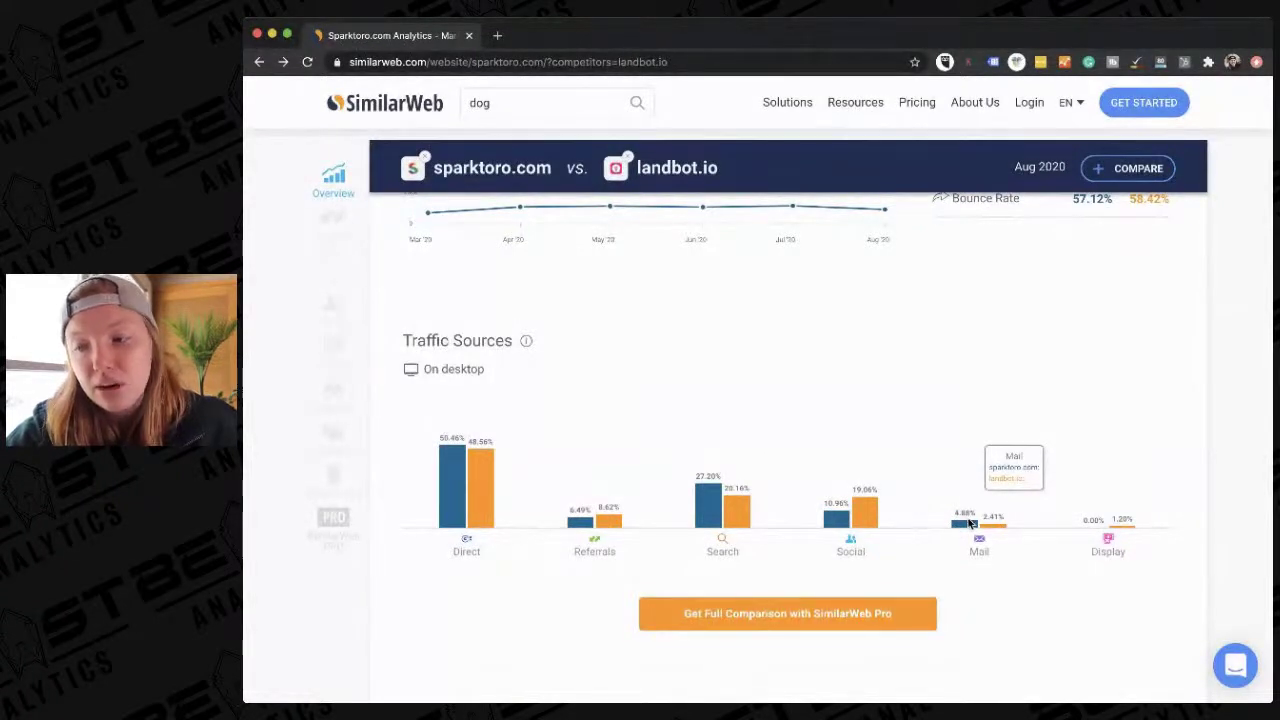
mouse_move(830, 520)
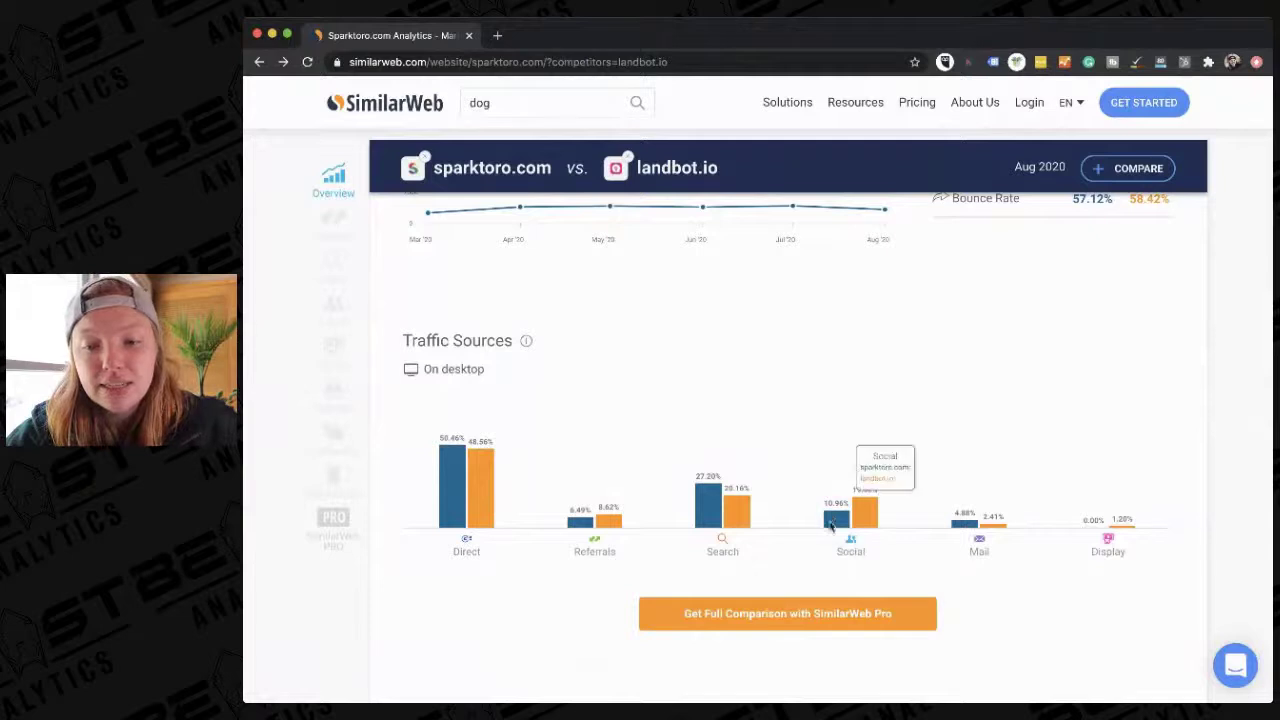
mouse_move(704, 505)
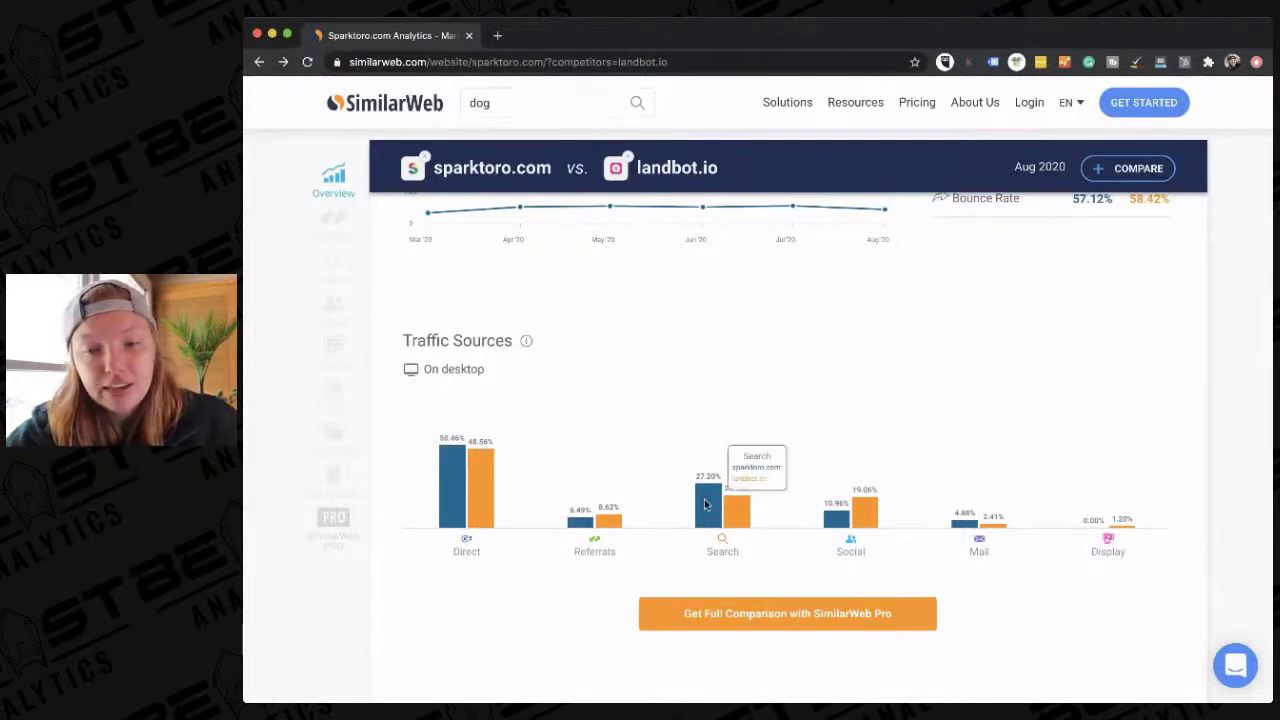
mouse_move(437, 510)
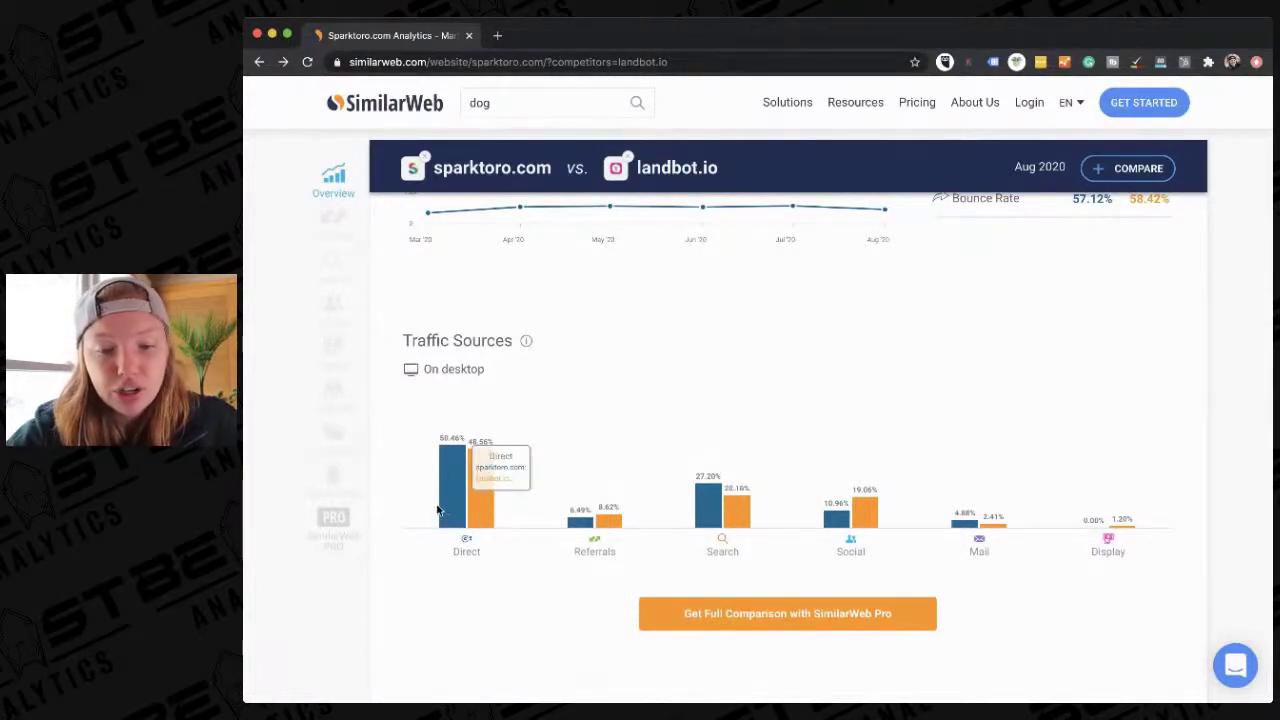
- Look over the rest of the comparison page, and remove landbot.io from the comparison
scroll(594, 603, down, 5)
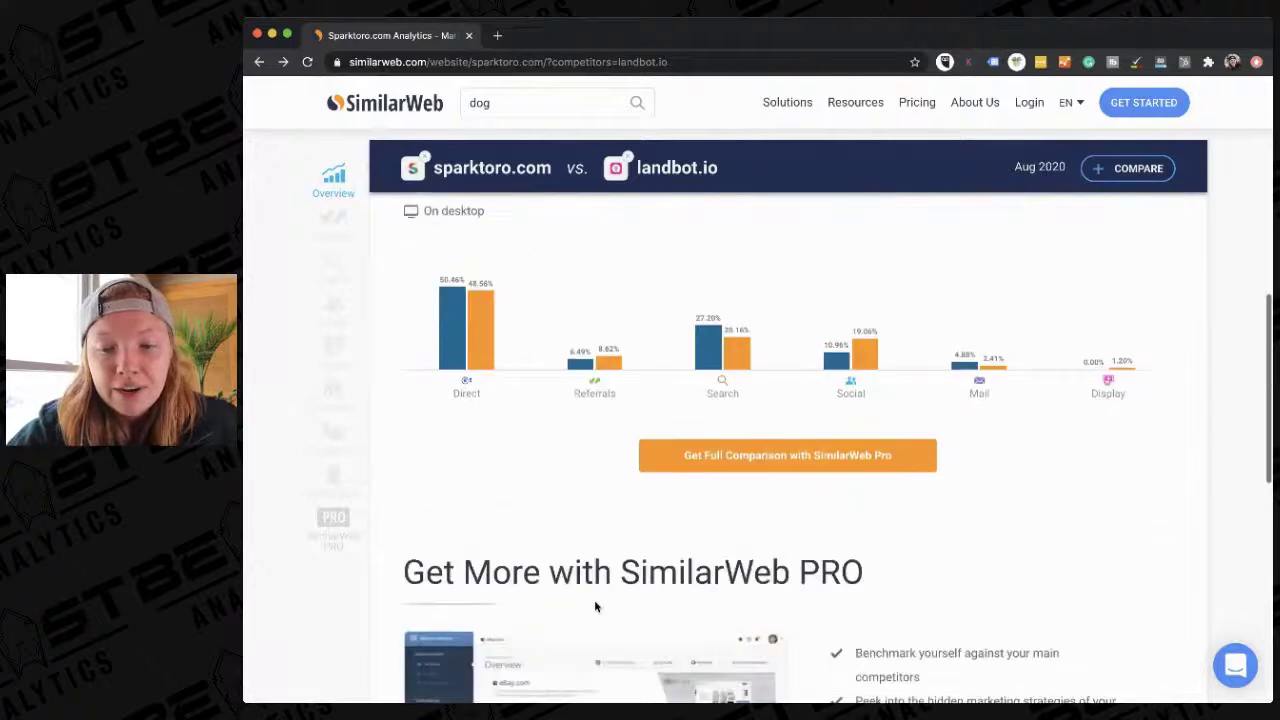
scroll(594, 605, down, 4)
scroll(594, 605, up, 7)
scroll(594, 607, up, 5)
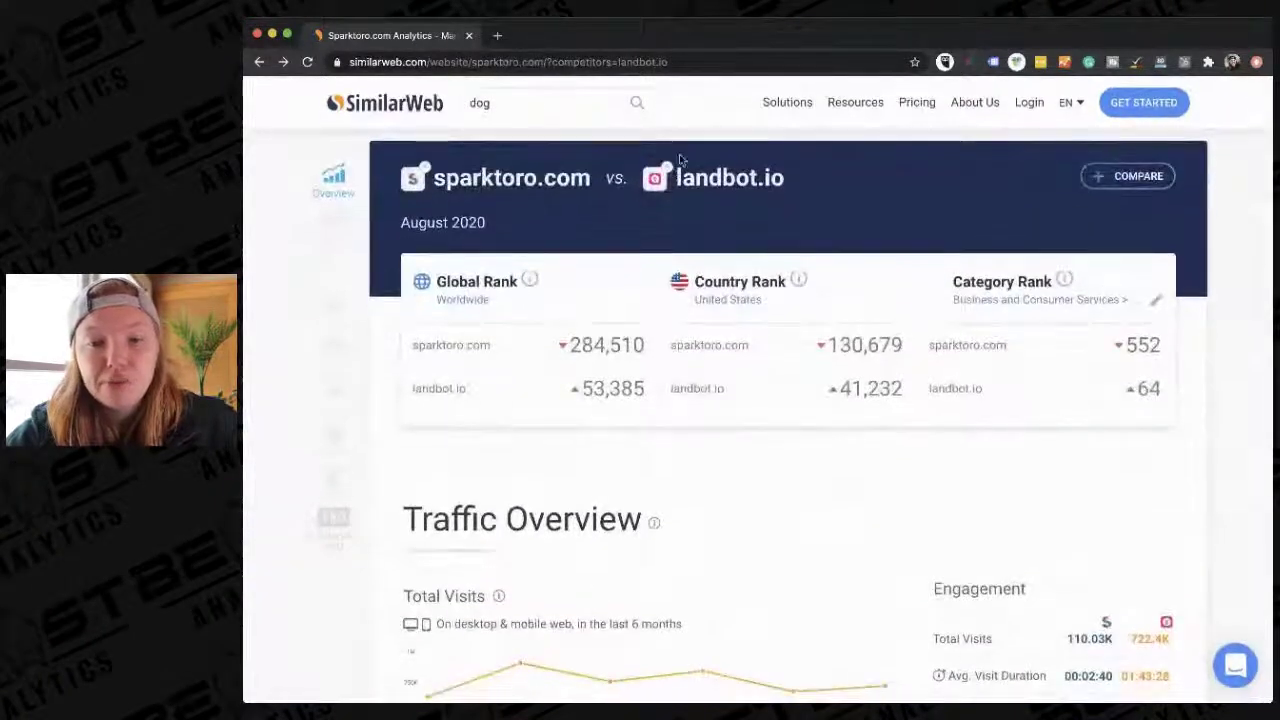
click(667, 172)
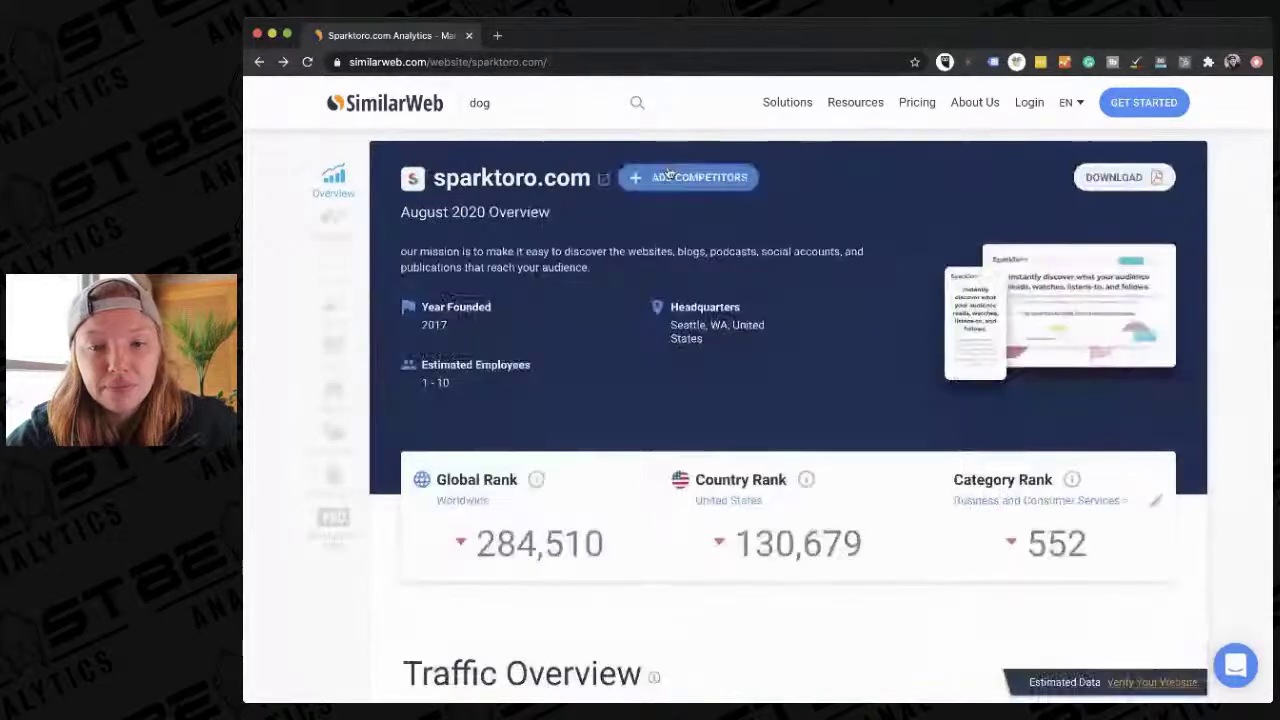
- Replace "dog" in the site search with nike.com, and open the suggested nike.com report
click(564, 101)
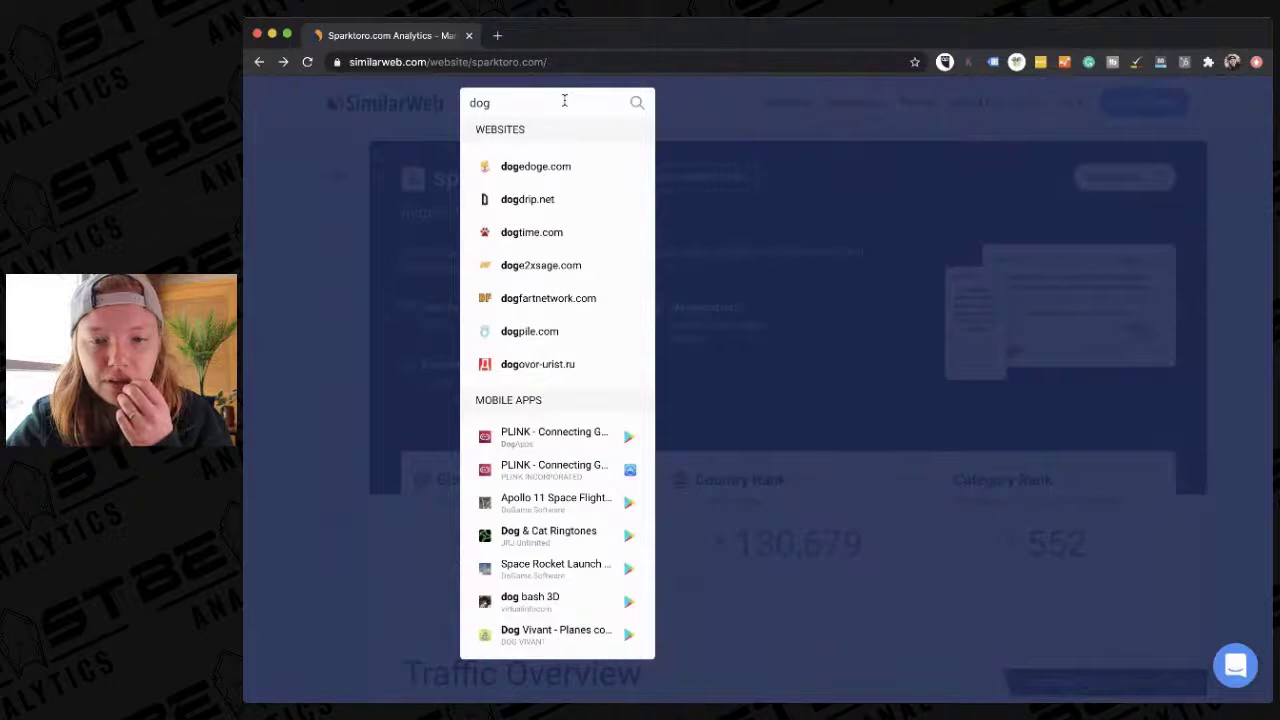
key(BackSpace)
key(BackSpace)
key(BackSpace)
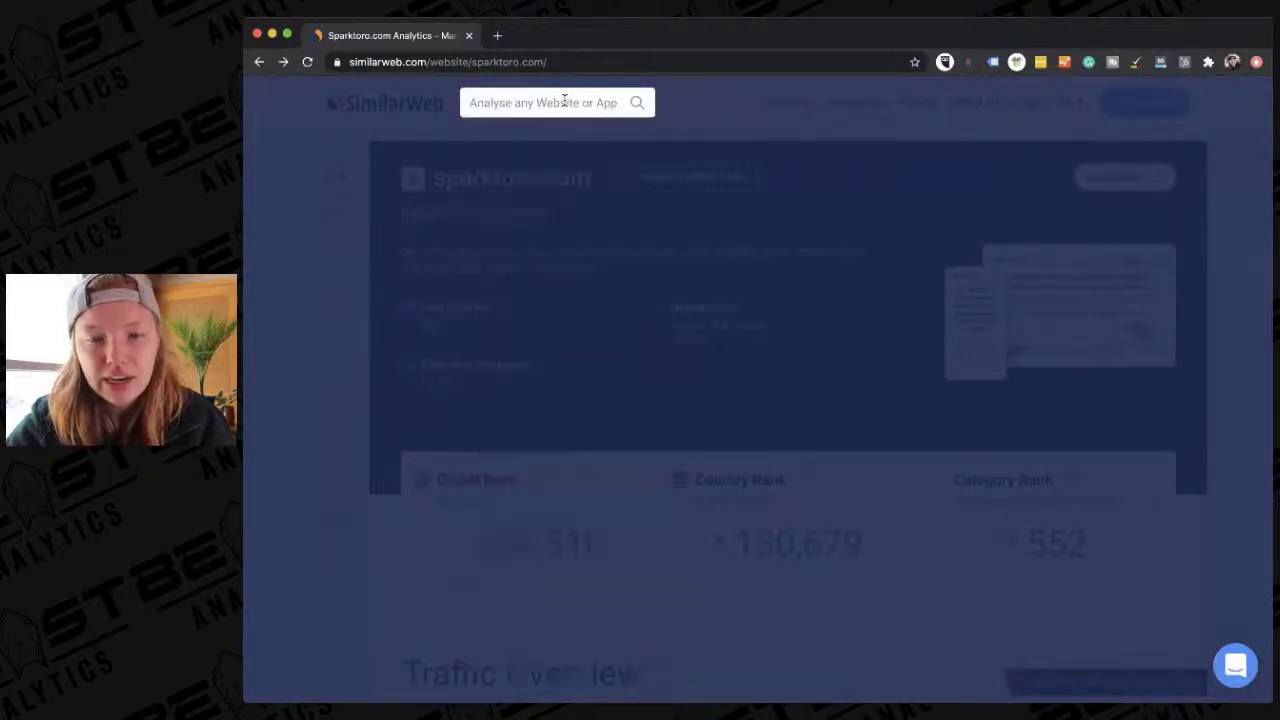
key(super+Tab)
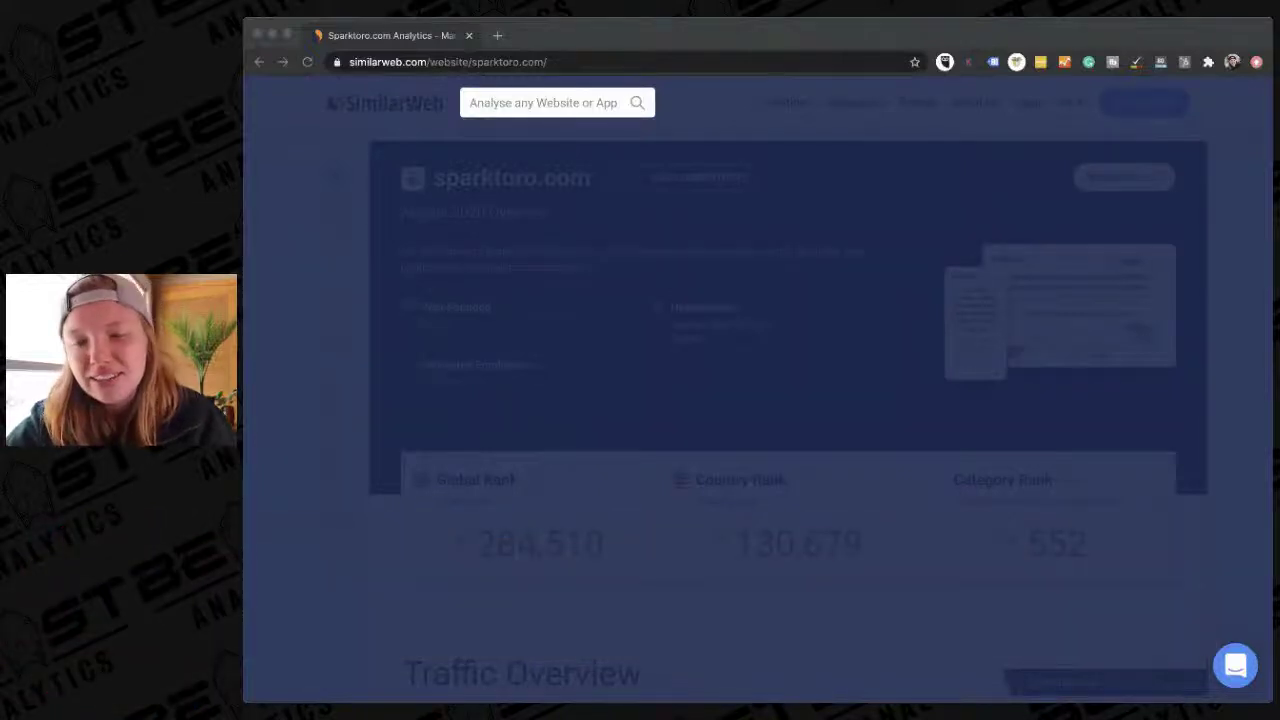
click(777, 95)
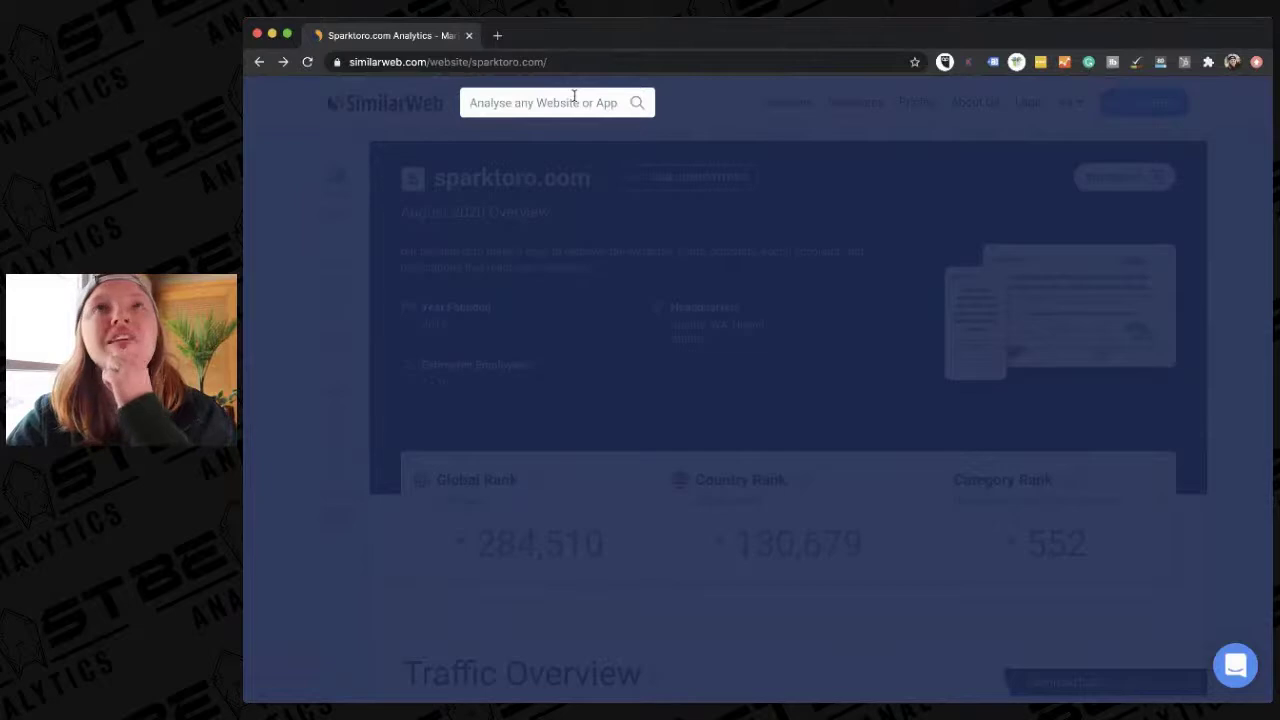
text(nike.)
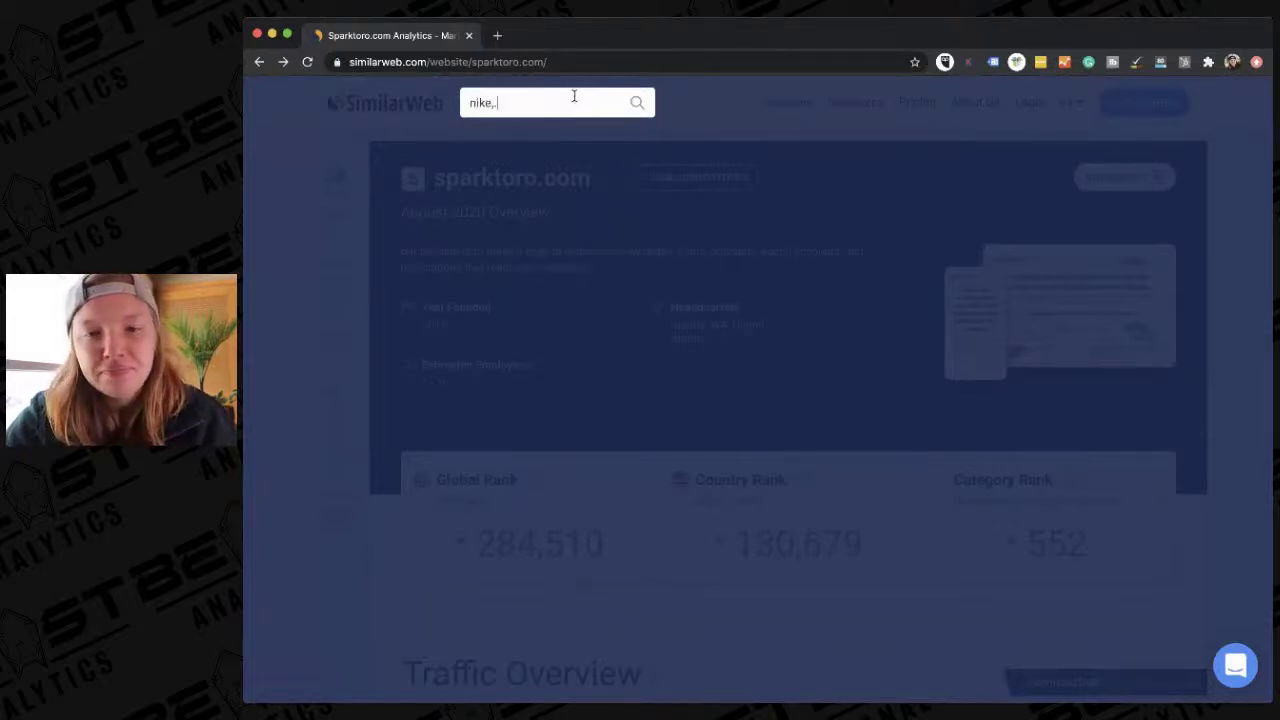
text(com)
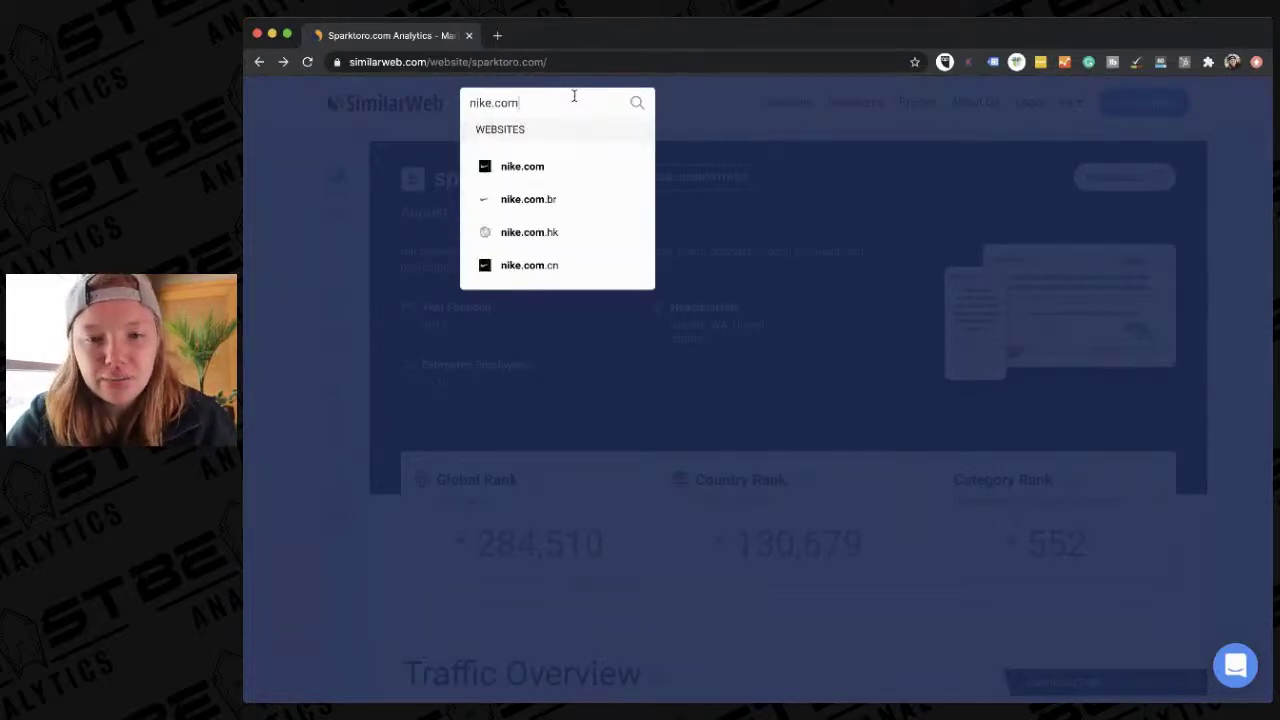
click(546, 170)
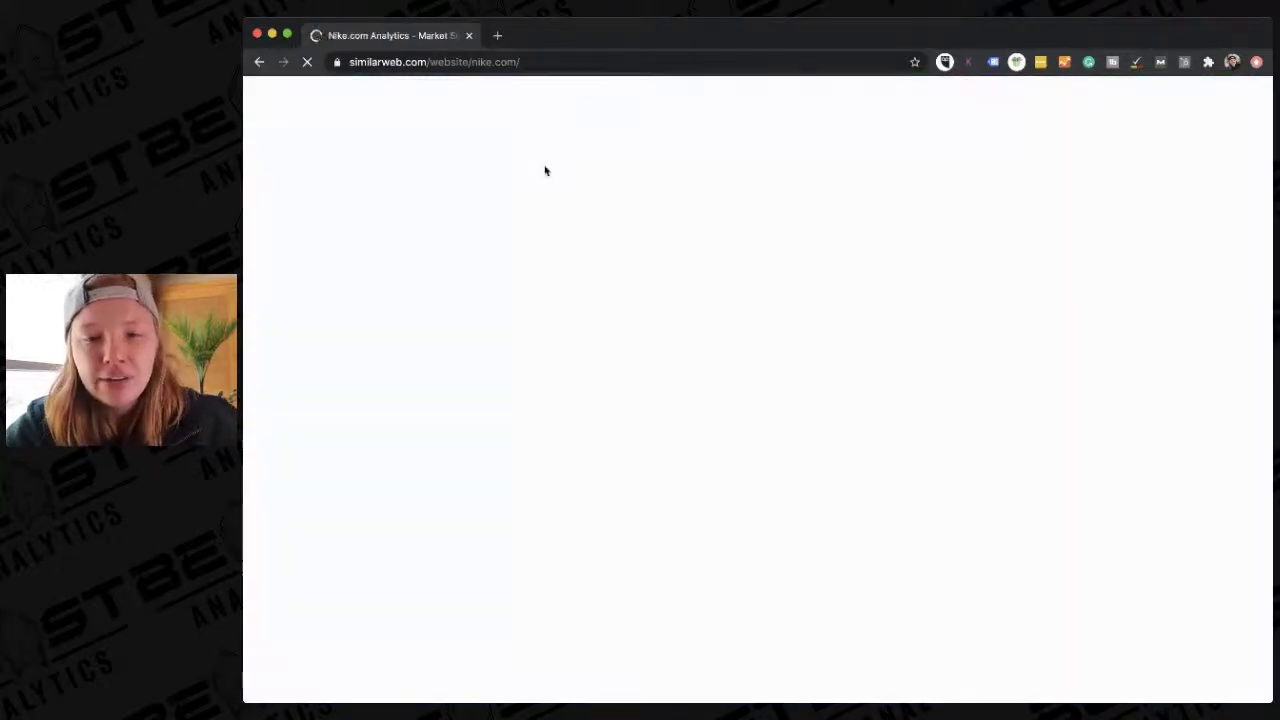
- Go through the nike.com report to Display Advertising, and examine its top publishers, their explanation and the ad networks
scroll(579, 363, down, 1)
scroll(579, 366, down, 15)
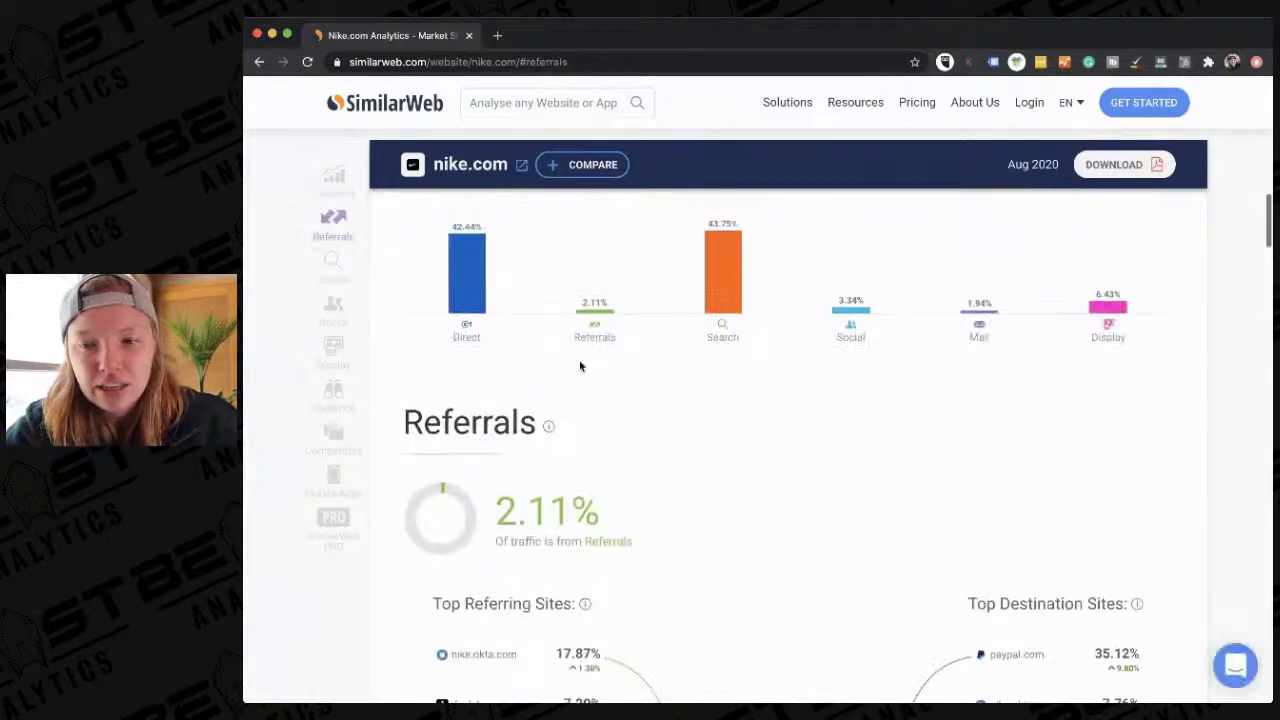
scroll(579, 366, down, 10)
scroll(579, 366, down, 10)
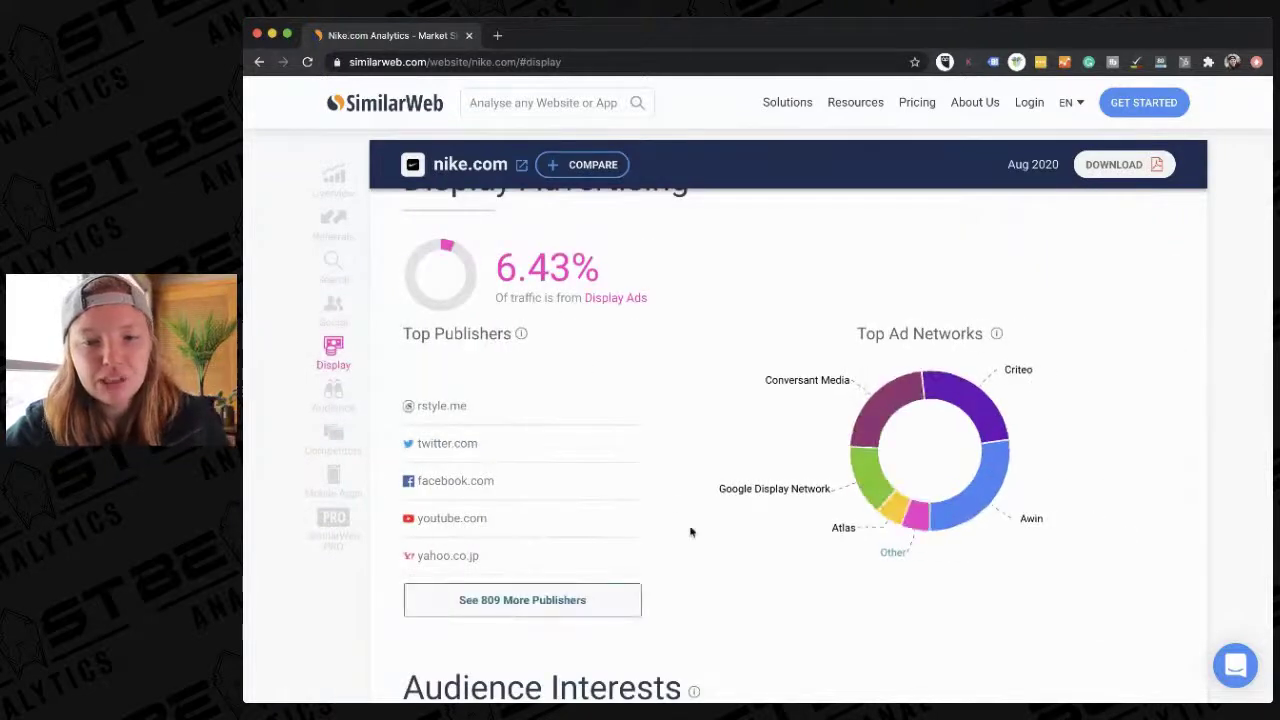
mouse_move(521, 335)
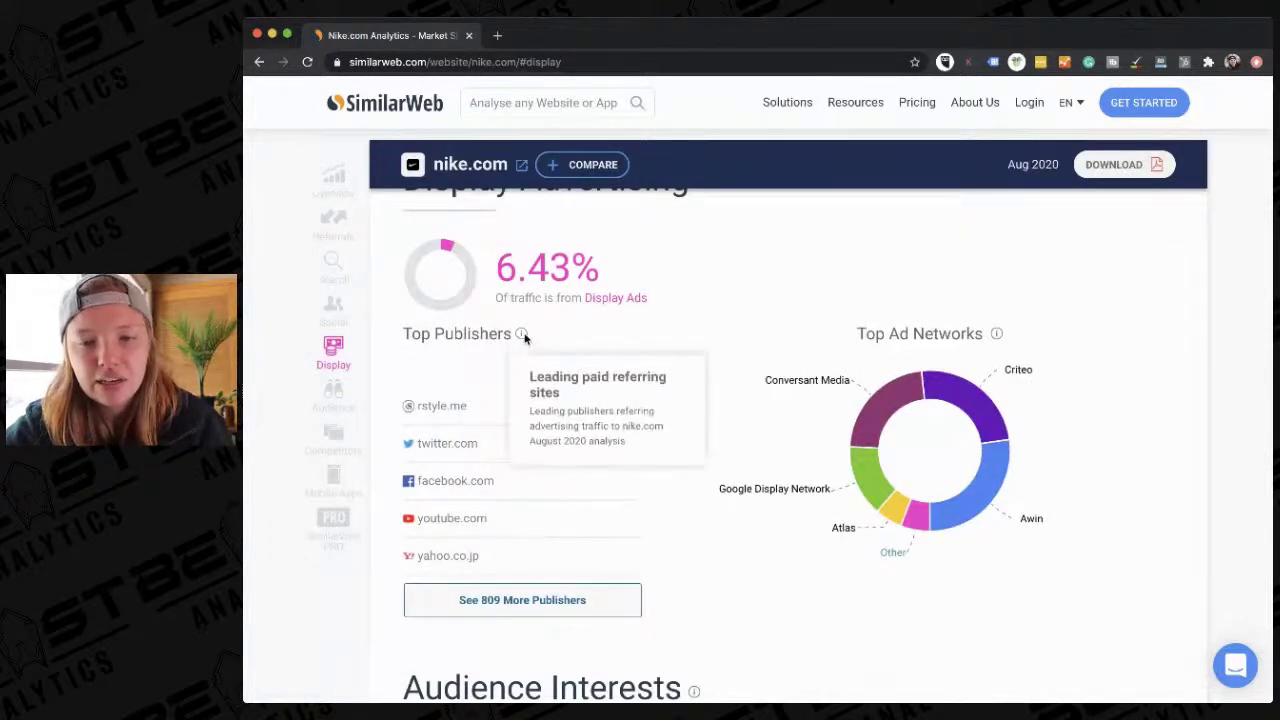
mouse_move(443, 412)
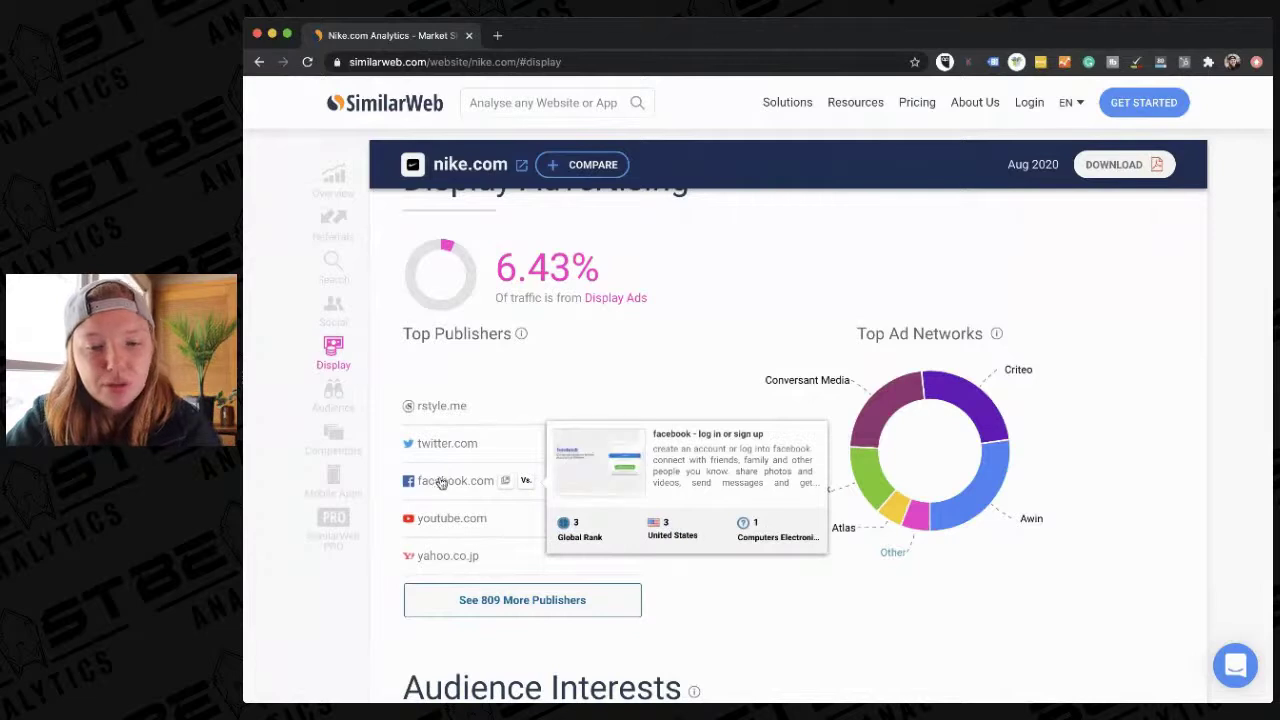
mouse_move(457, 520)
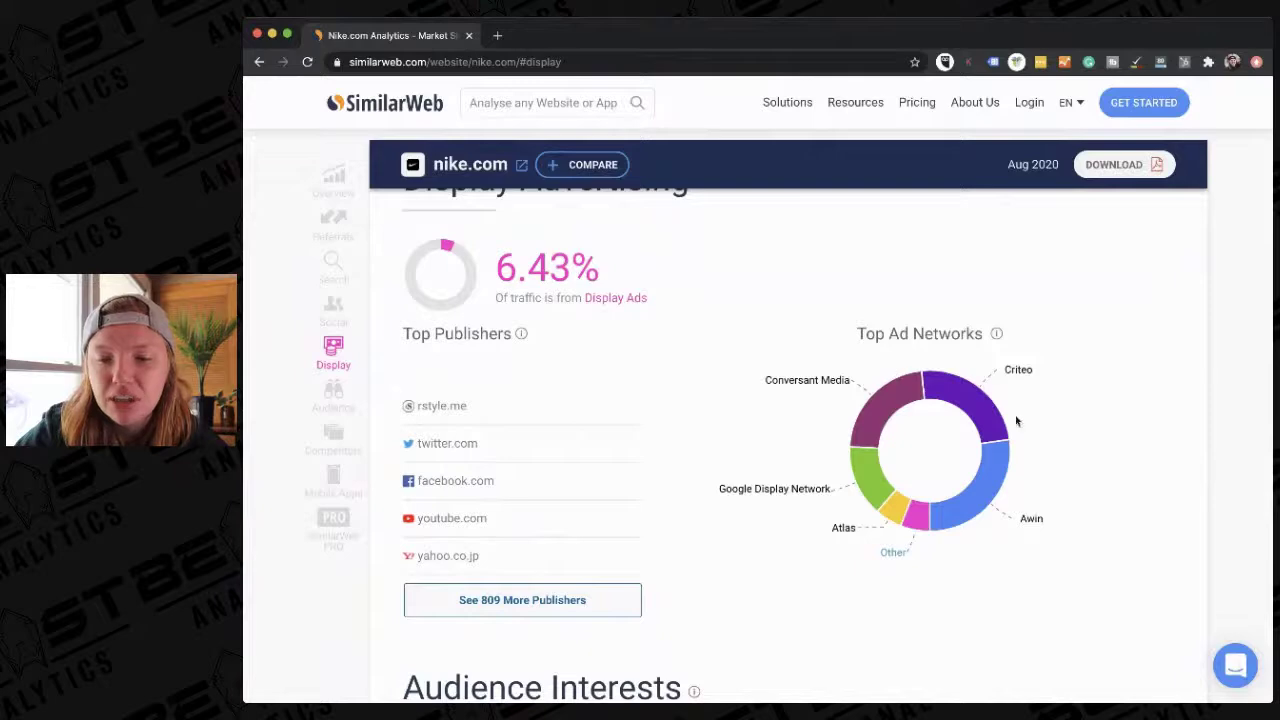
- Review the Audience Interests categories and also visited websites for nike.com, and preview the stockx.com details
scroll(783, 574, down, 5)
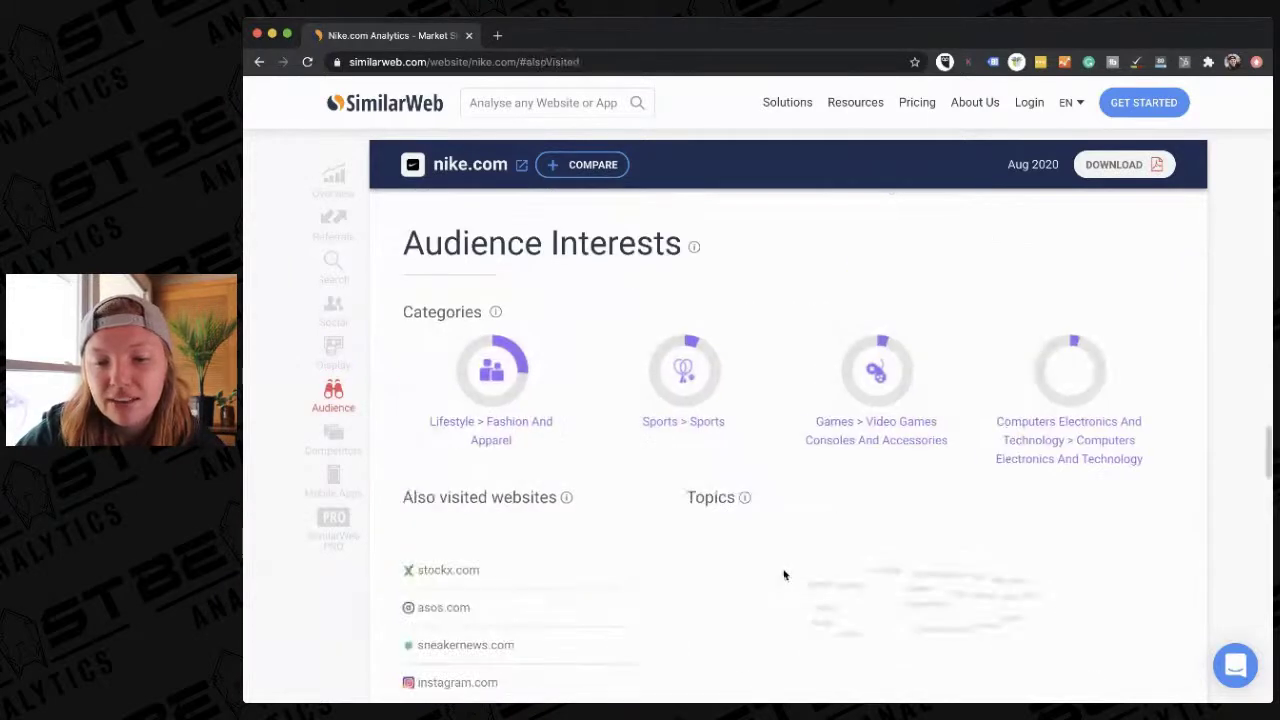
scroll(783, 574, down, 2)
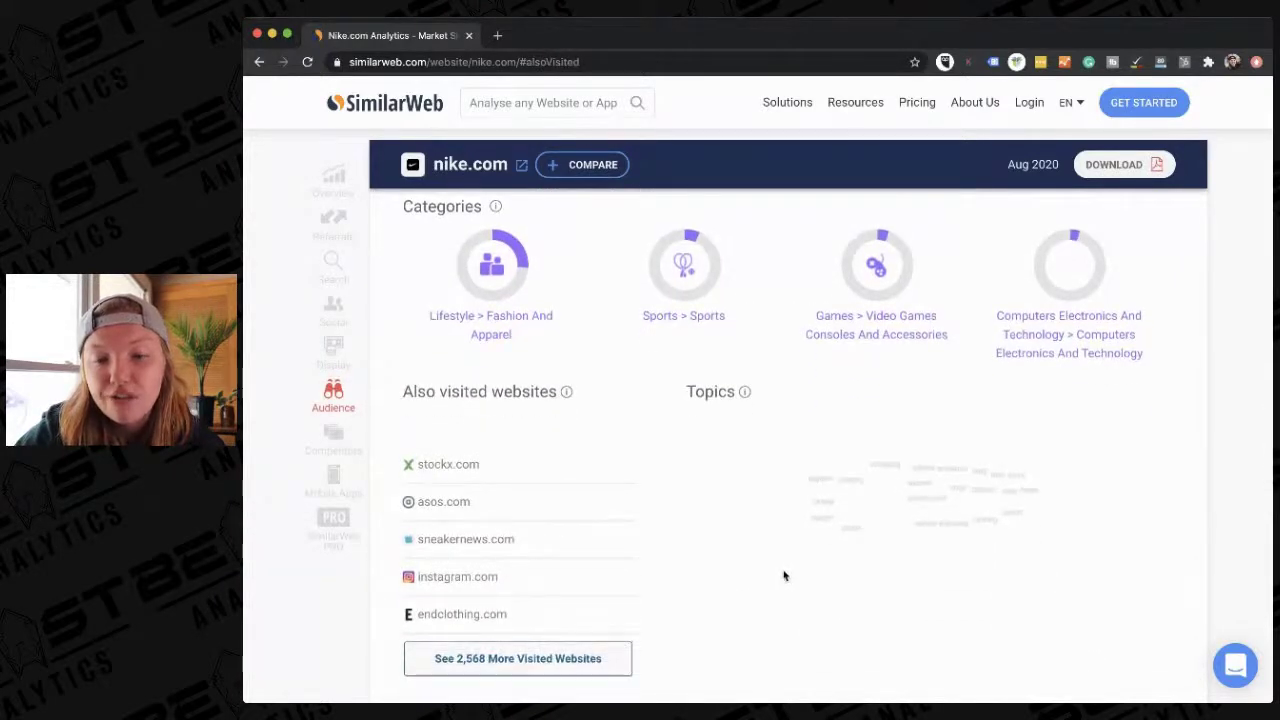
mouse_move(447, 547)
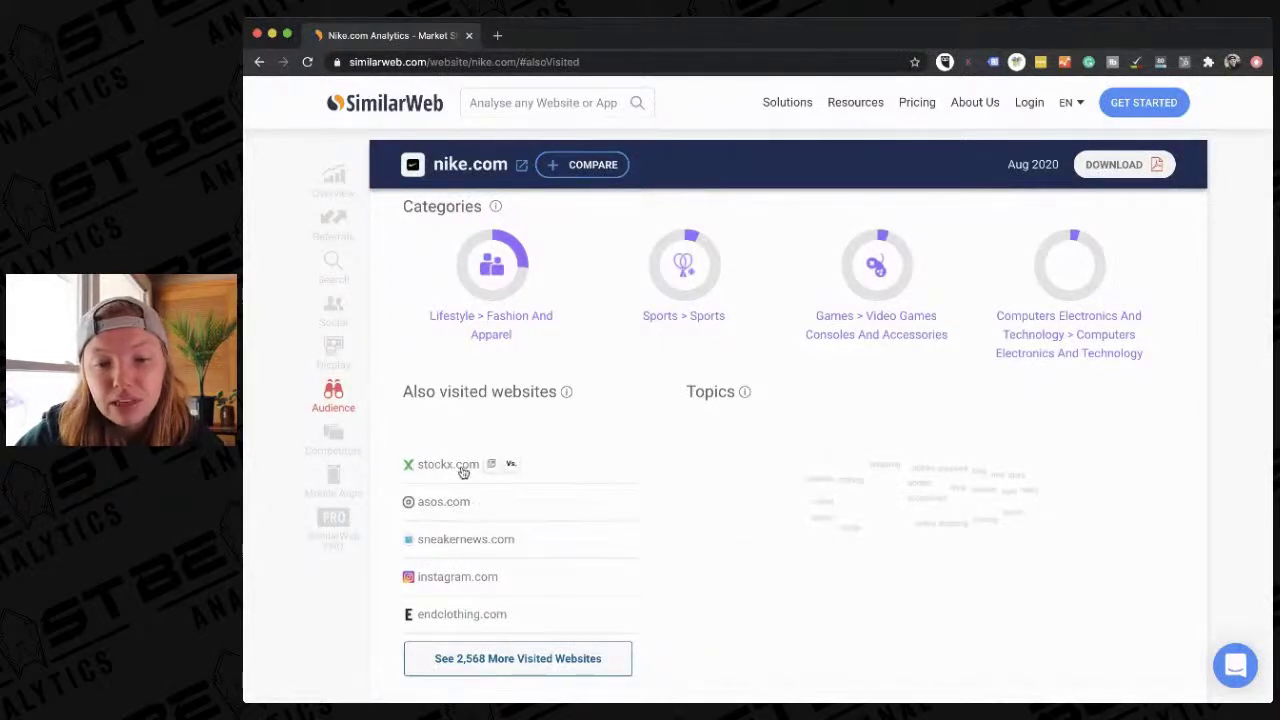
mouse_move(453, 470)
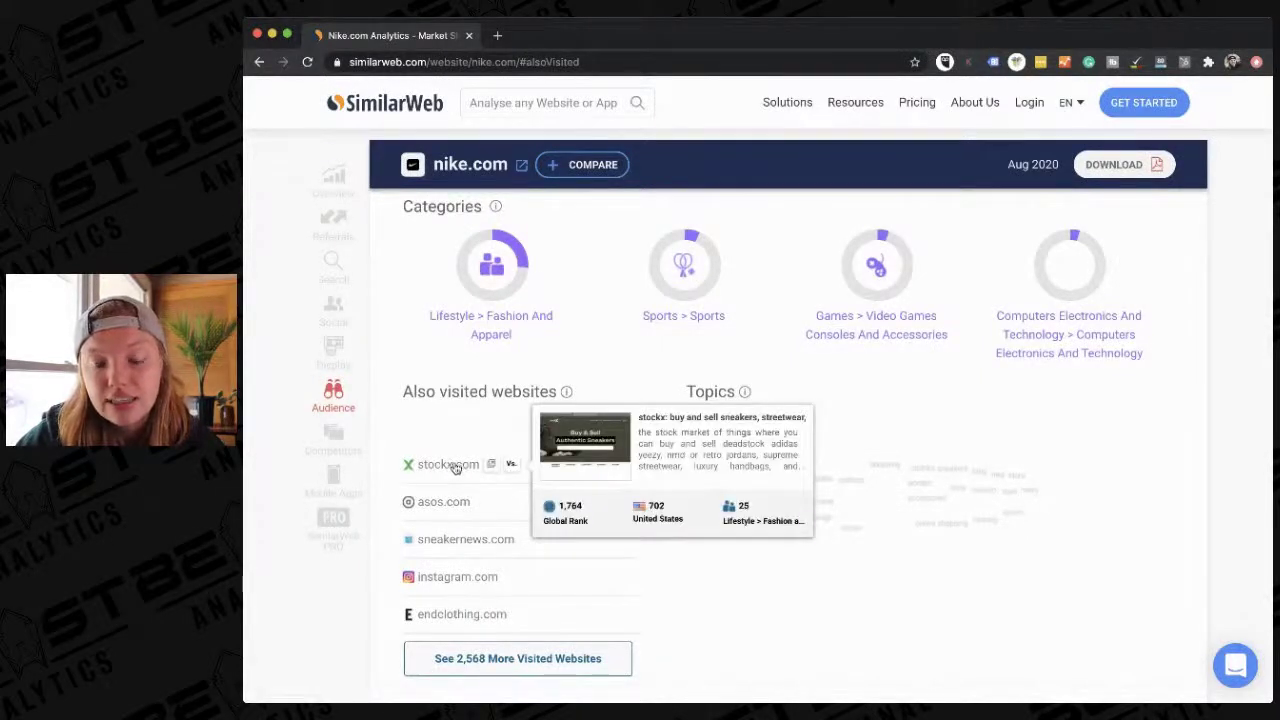
- Return to nike.com's Display Advertising section, try to see more of its top publishers, and dismiss the sign-up offer
mouse_move(441, 622)
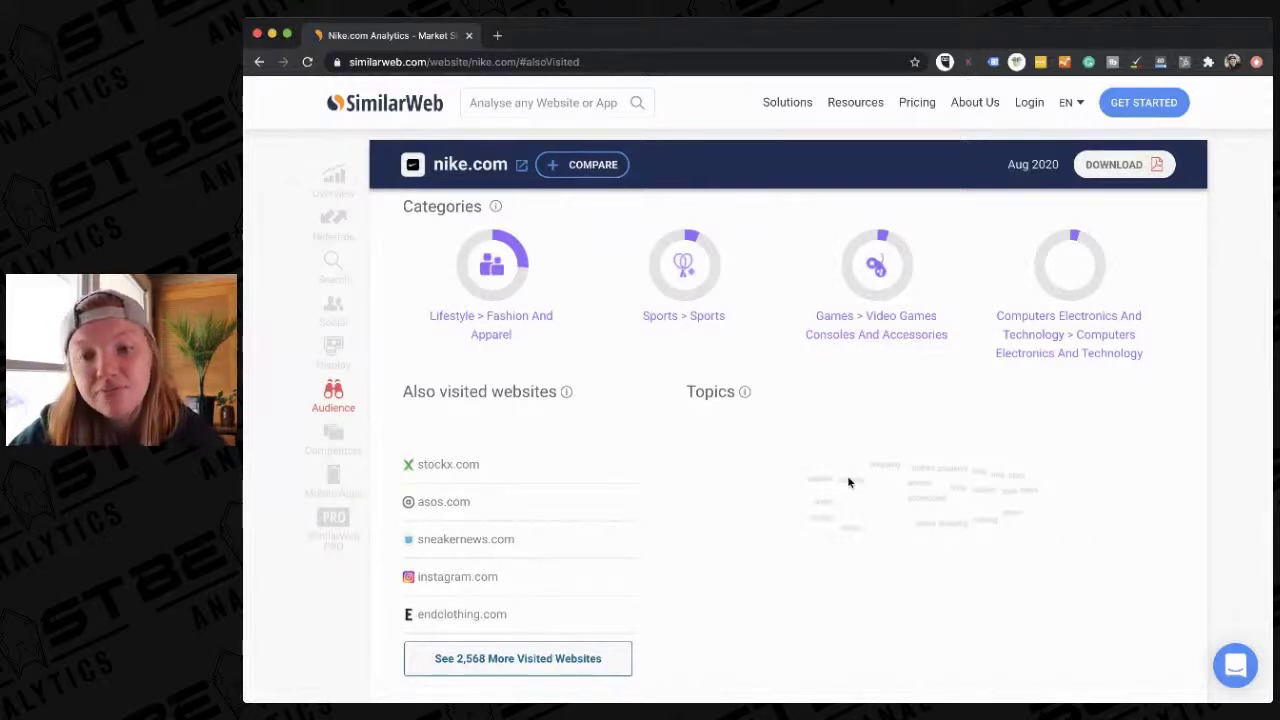
scroll(632, 342, up, 1)
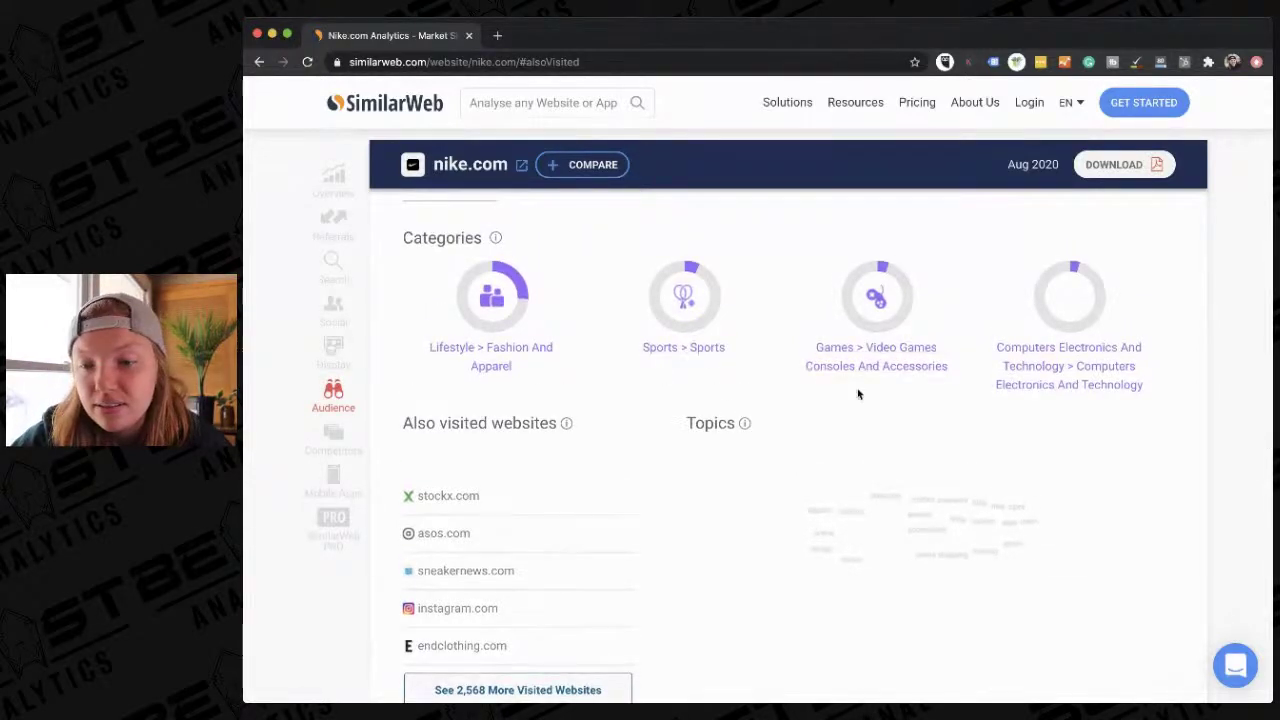
scroll(748, 303, up, 5)
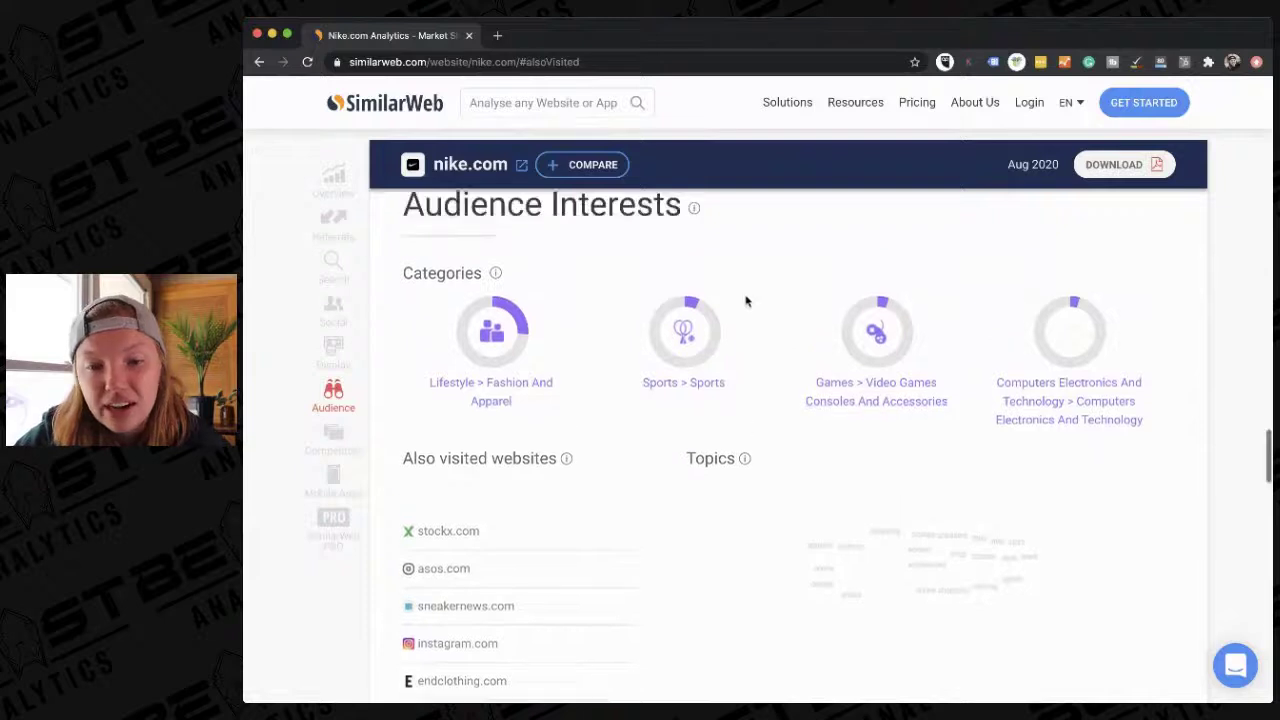
click(584, 496)
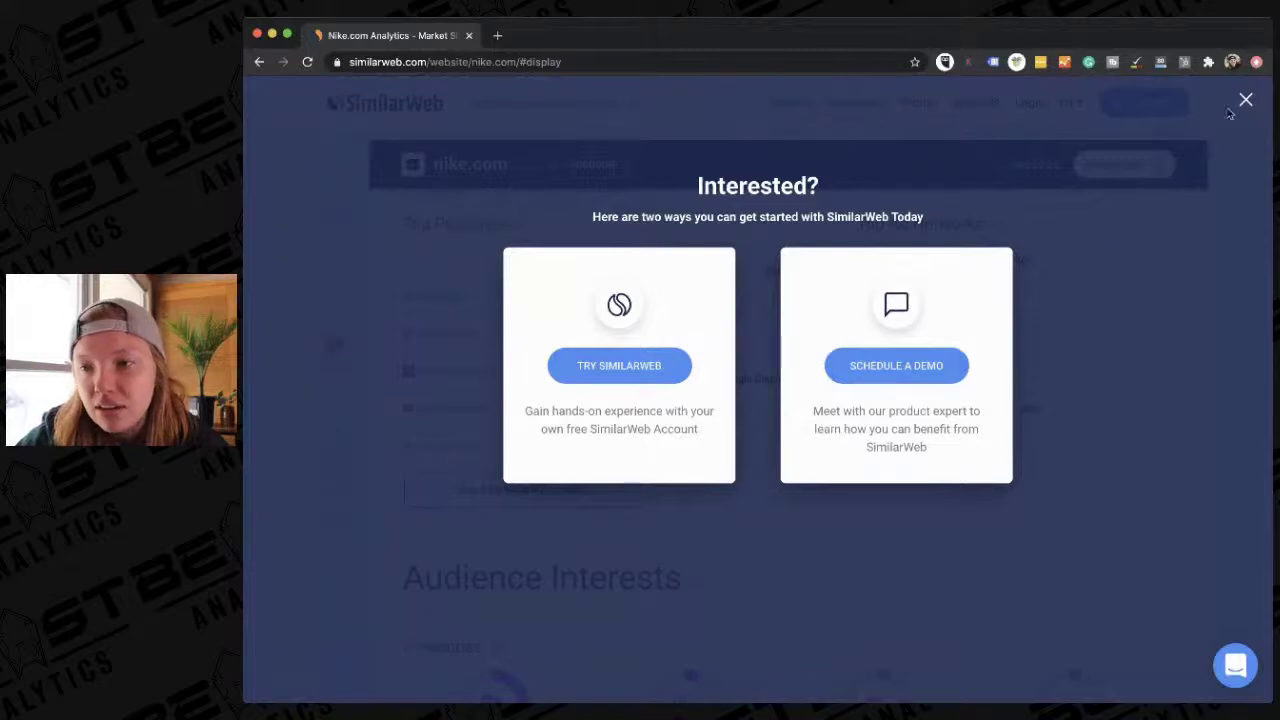
key(super+a)
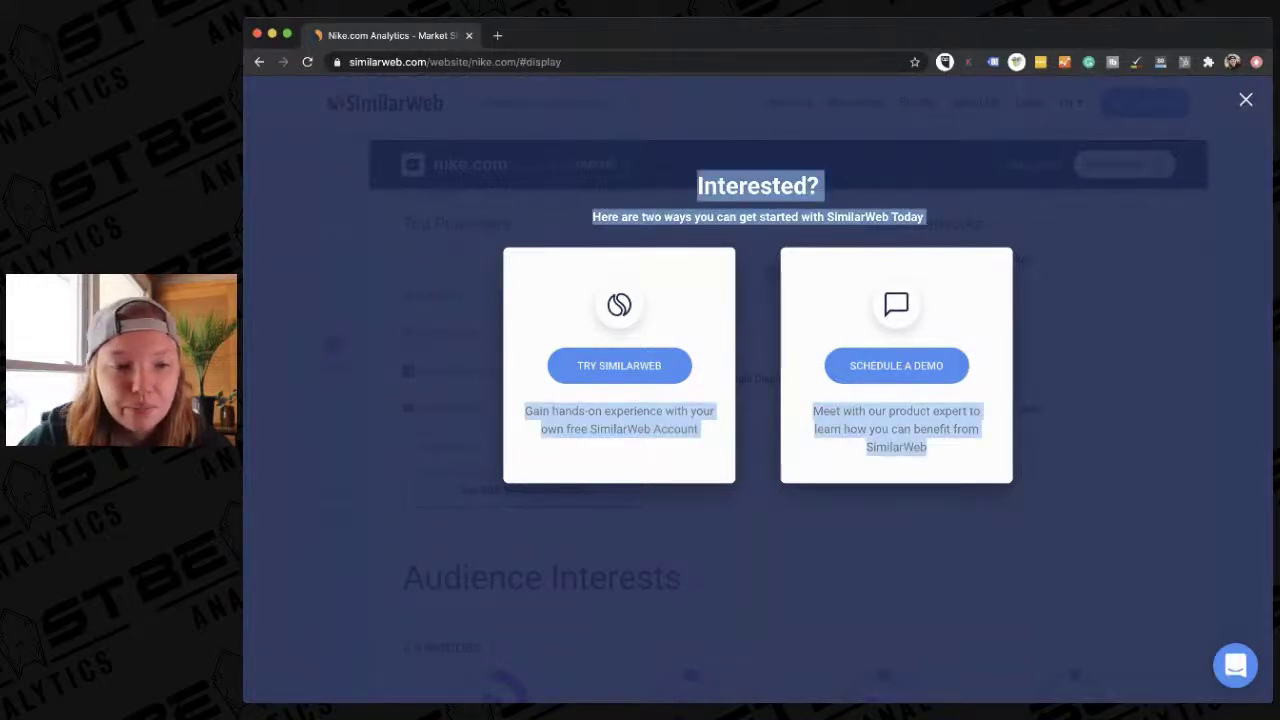
key(super+Tab)
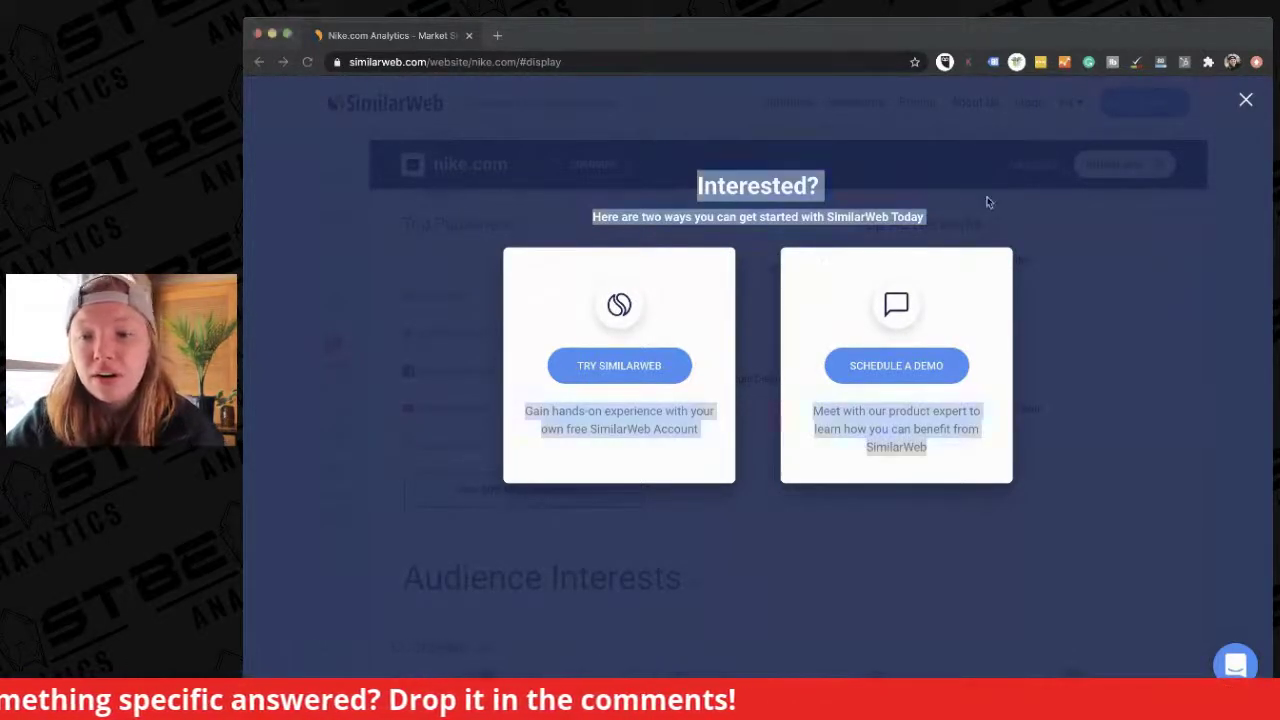
click(1246, 100)
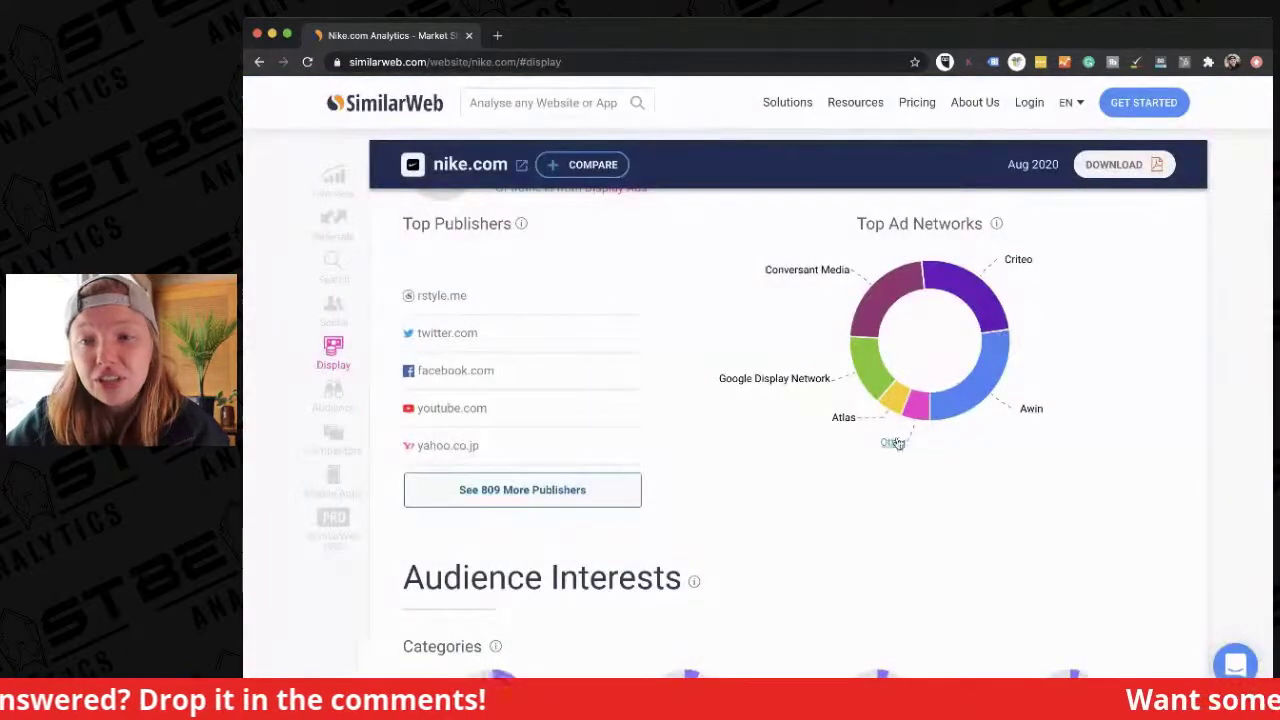
- Look over nike.com's Competitors & Similar Sites, return to its Social traffic, and open the report for Reddit
scroll(908, 425, down, 10)
scroll(908, 425, down, 4)
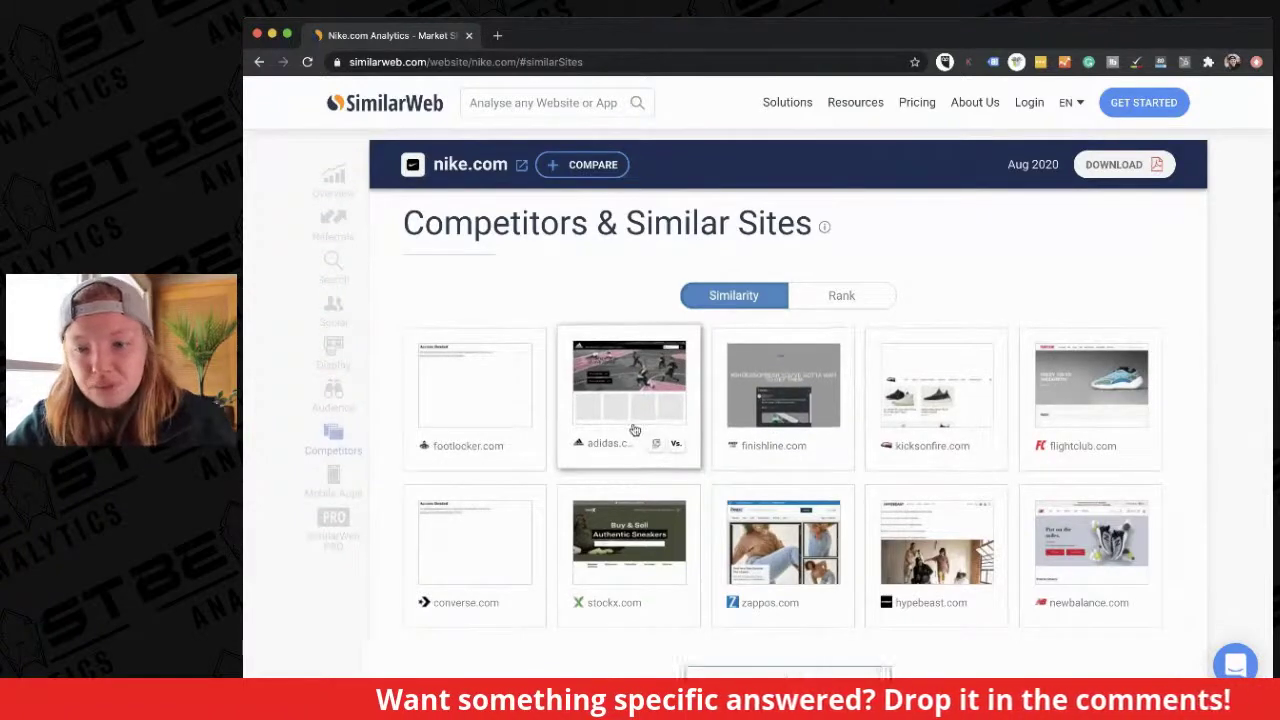
scroll(633, 430, up, 10)
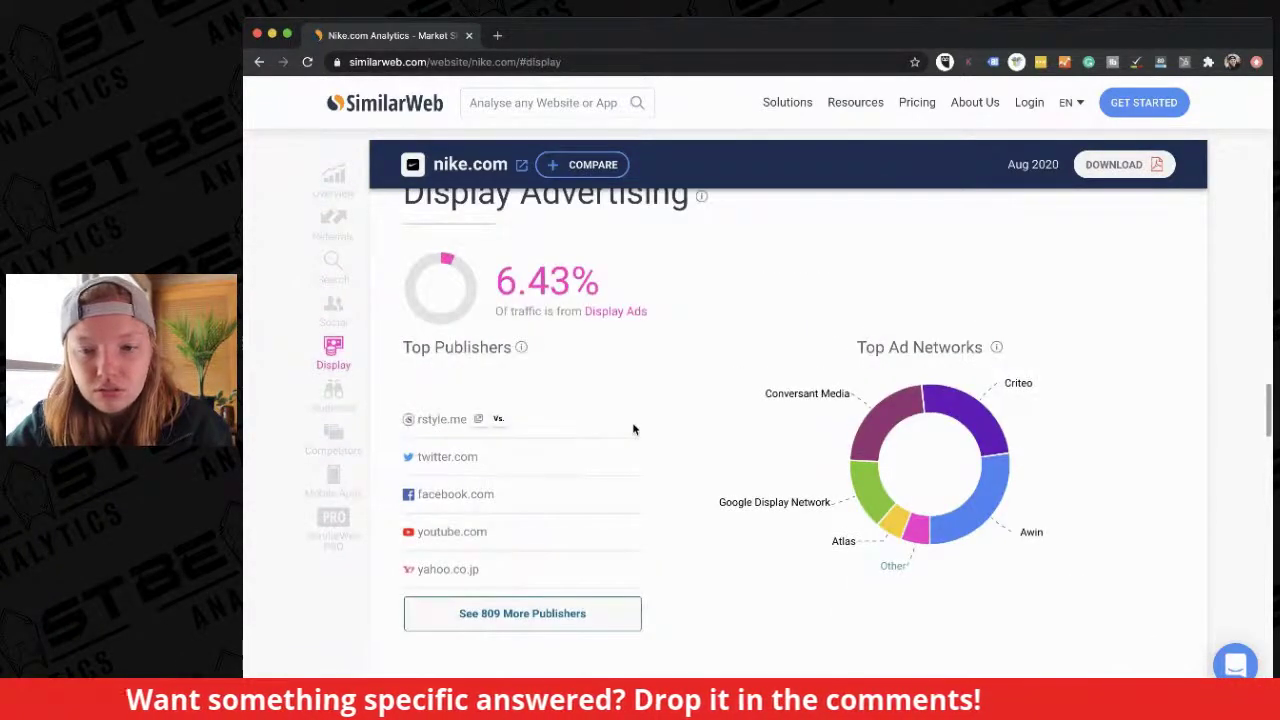
scroll(633, 430, up, 3)
scroll(633, 430, up, 2)
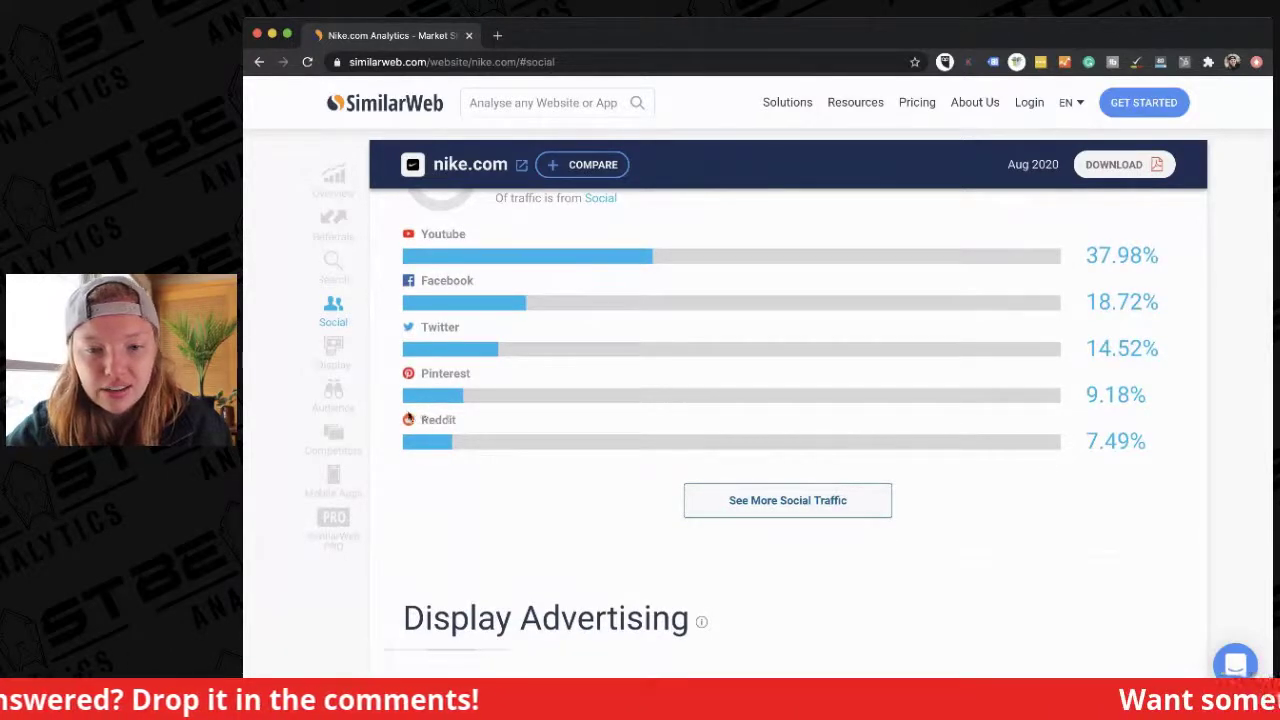
click(428, 421)
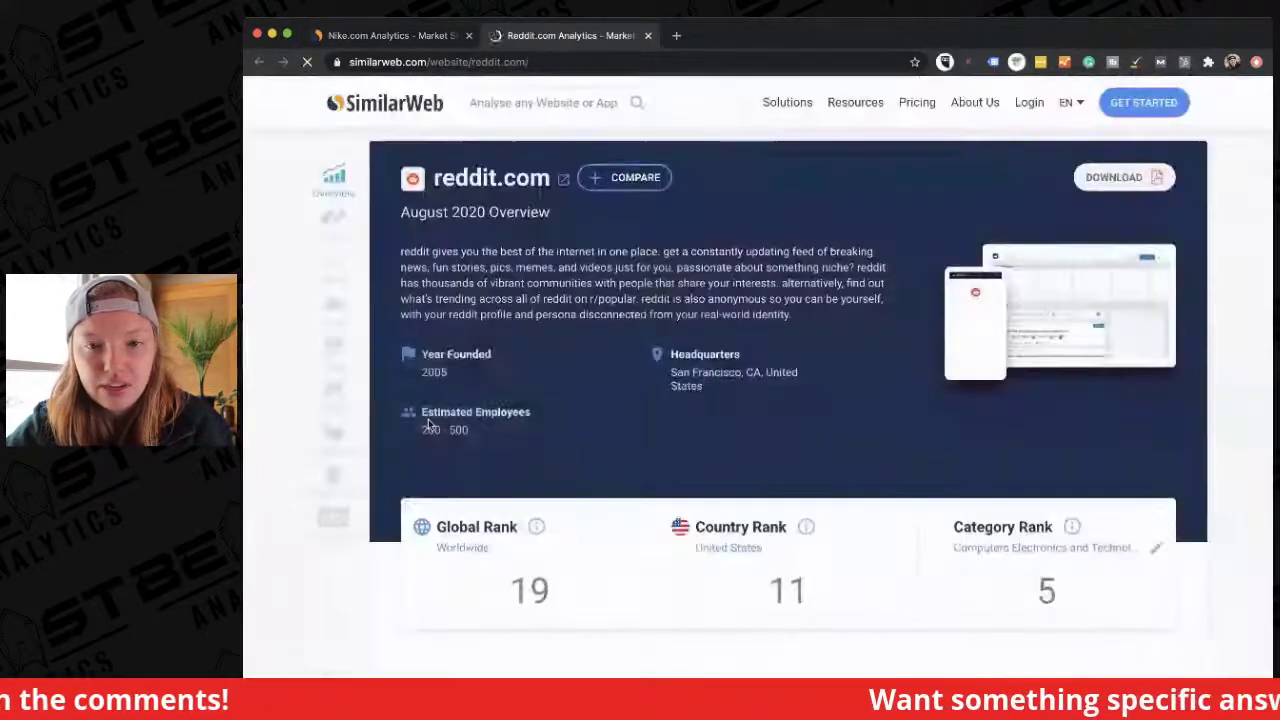
- Review reddit.com's total visits, traffic by country, traffic sources, and top organic and paid search keywords
scroll(428, 419, down, 5)
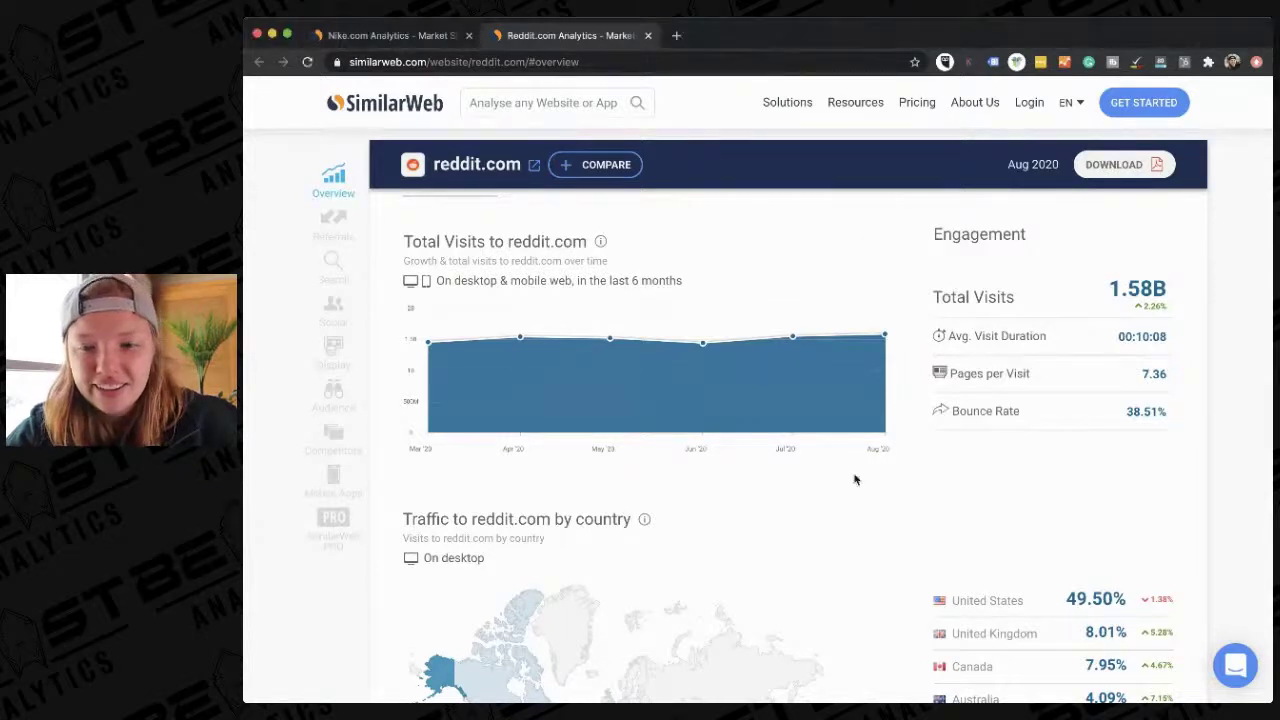
scroll(857, 534, down, 5)
scroll(858, 537, down, 2)
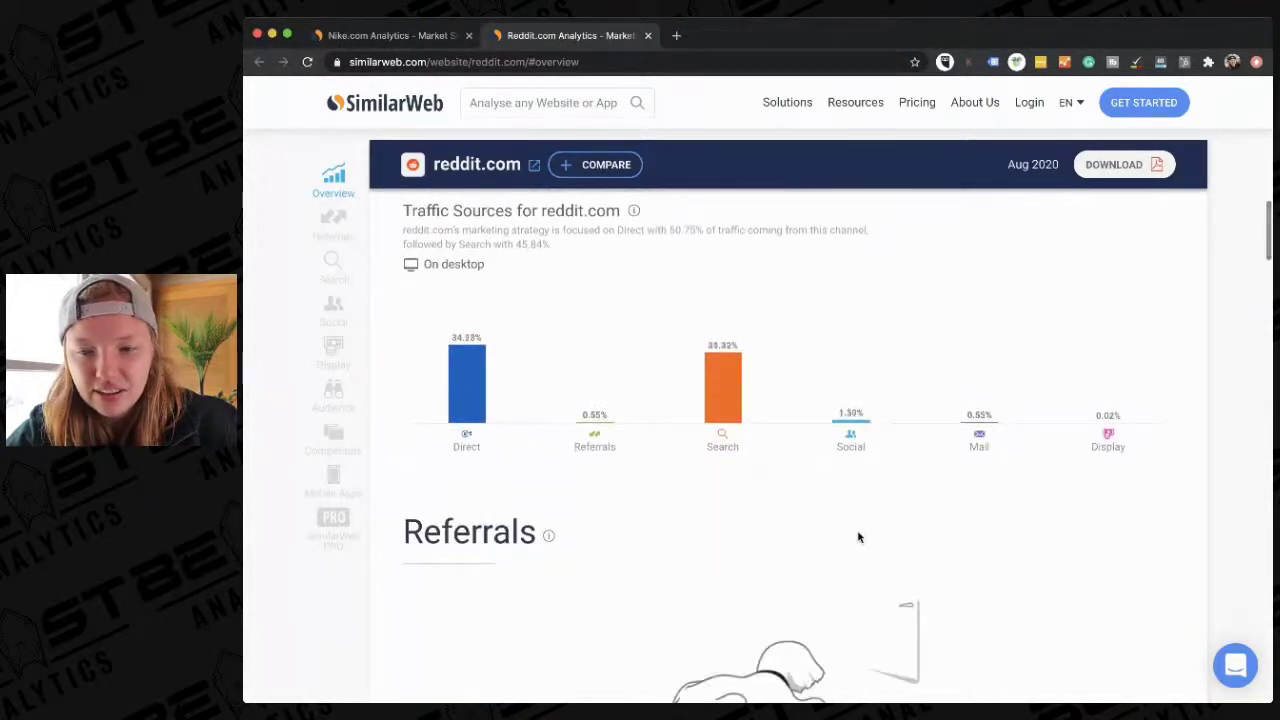
scroll(857, 536, down, 1)
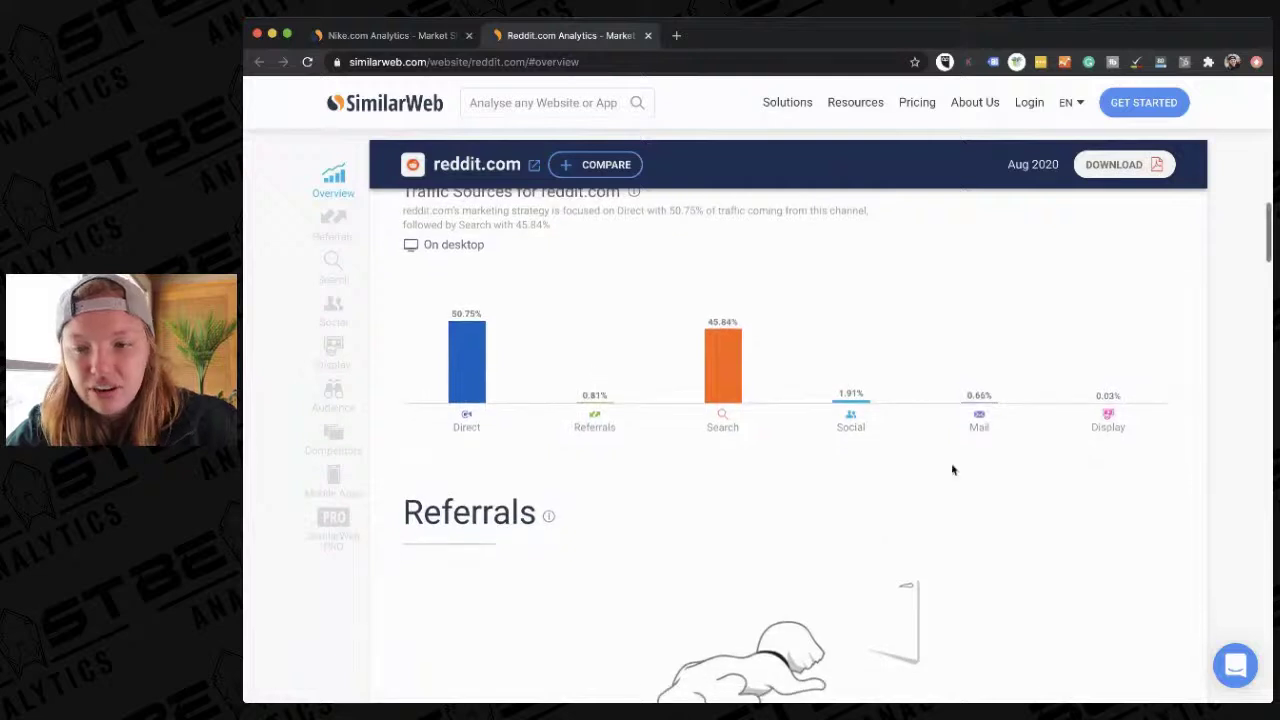
scroll(594, 640, down, 10)
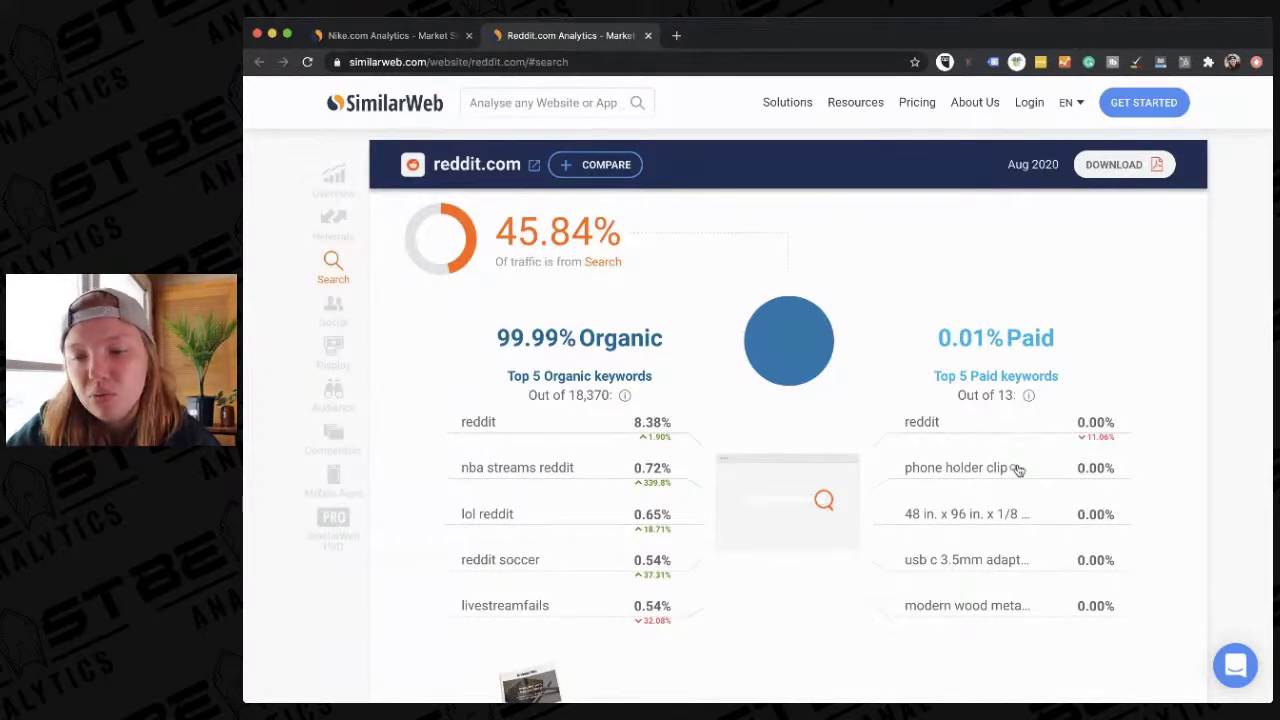
- Look up reddit.com's paid keyword "modern wood metal desk" on Google, examine the ads and results, and close the search
click(1038, 606)
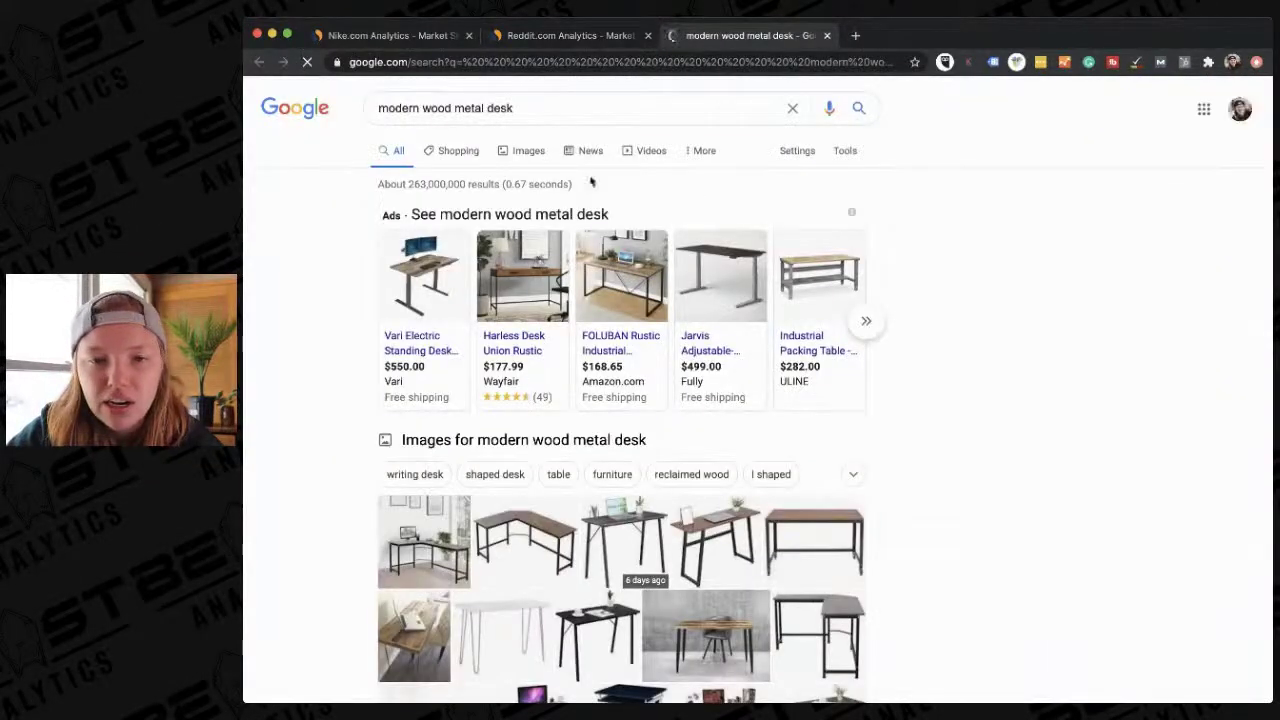
click(577, 45)
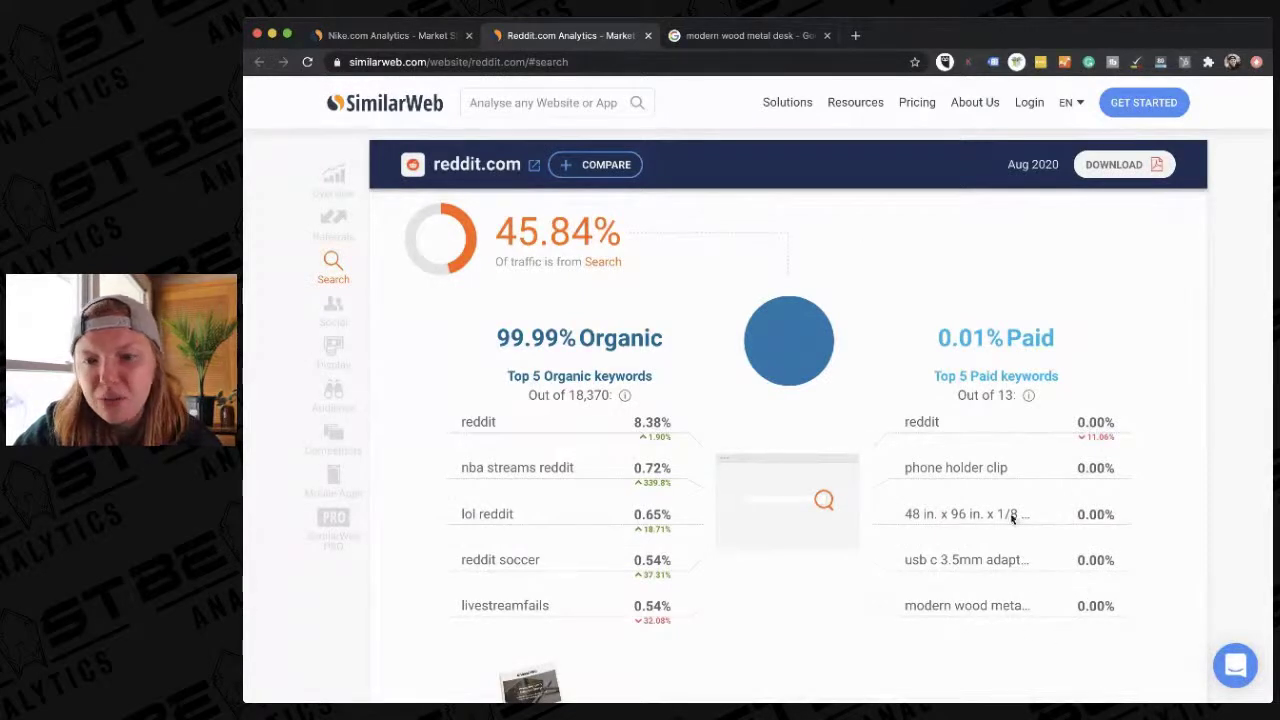
click(754, 36)
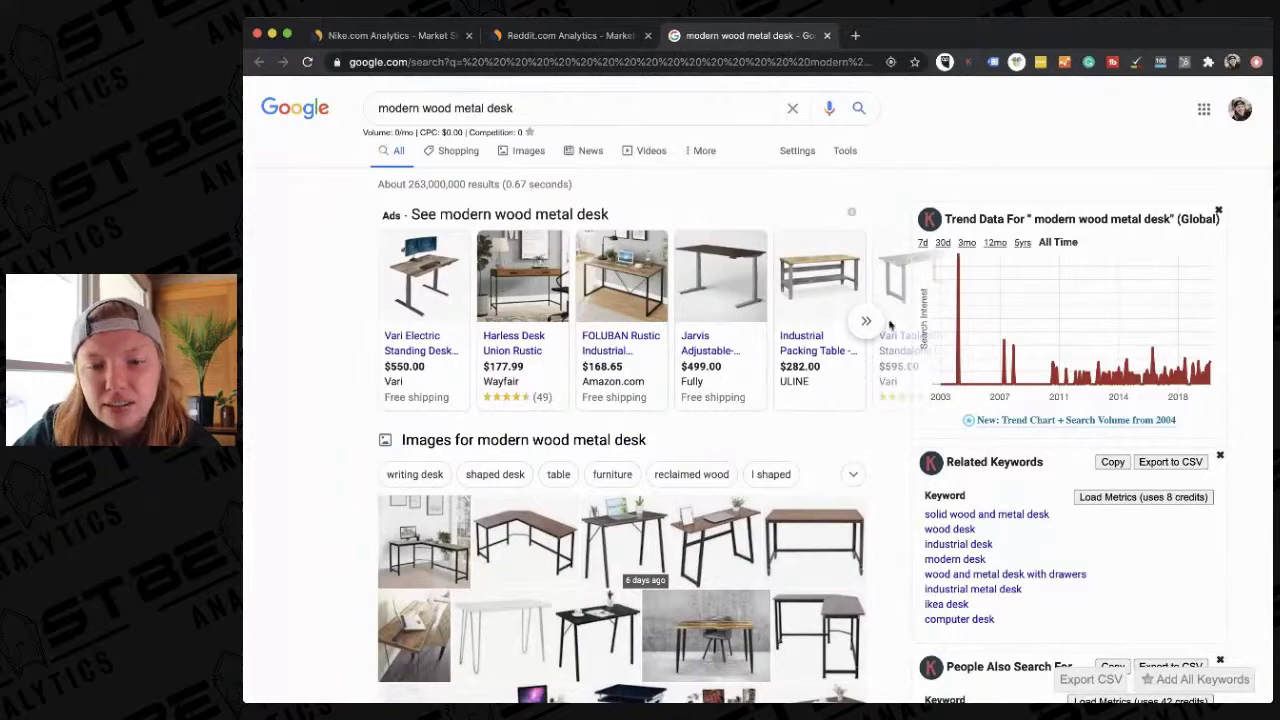
scroll(877, 369, down, 3)
scroll(877, 369, down, 5)
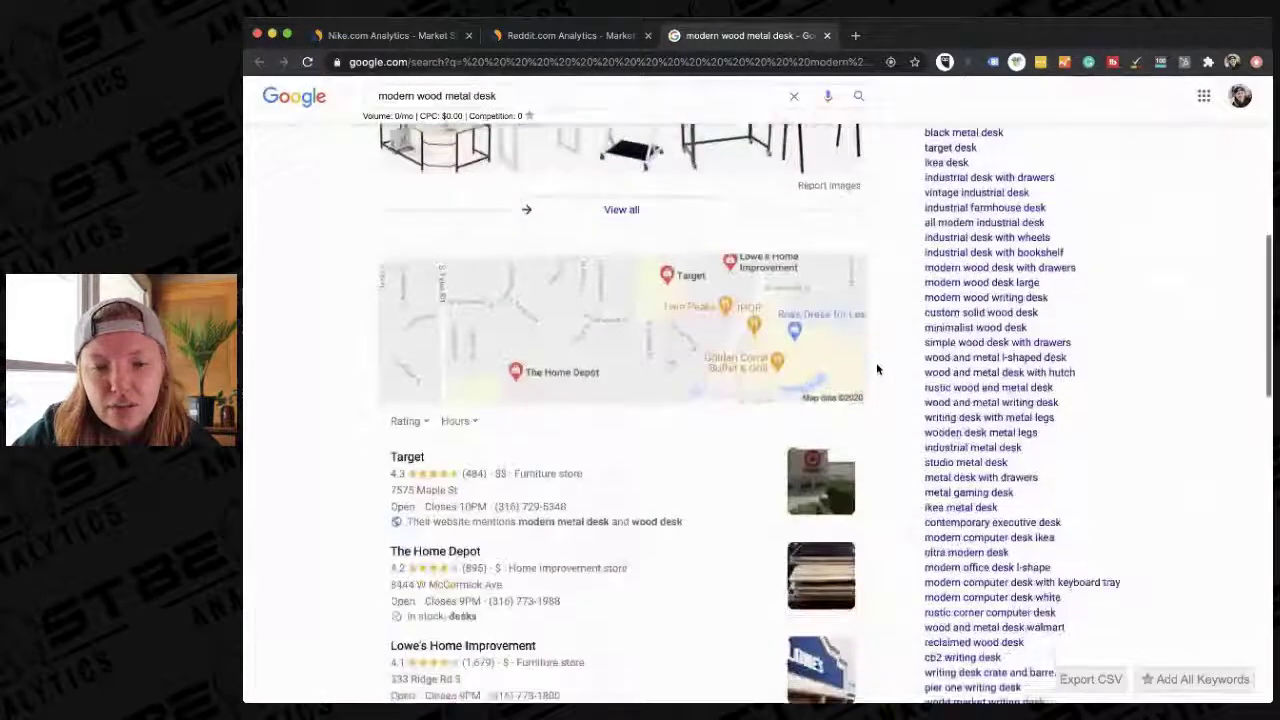
scroll(876, 369, down, 2)
scroll(876, 369, up, 10)
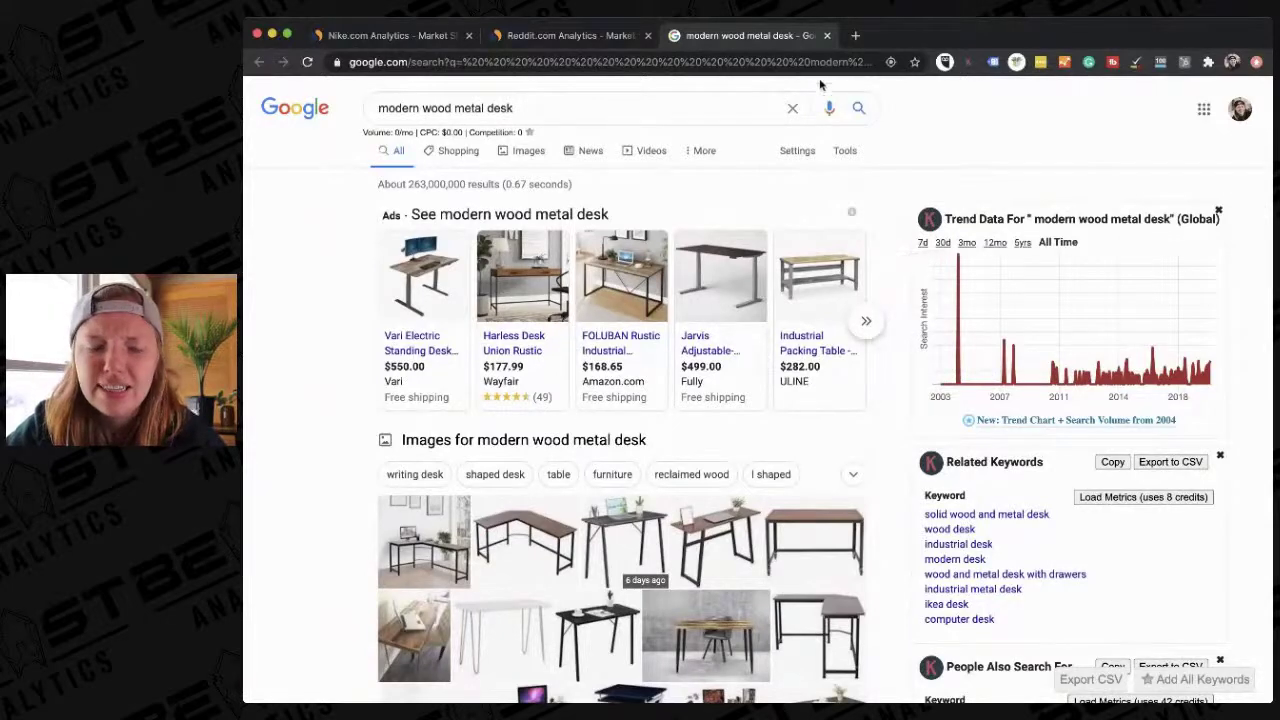
click(826, 35)
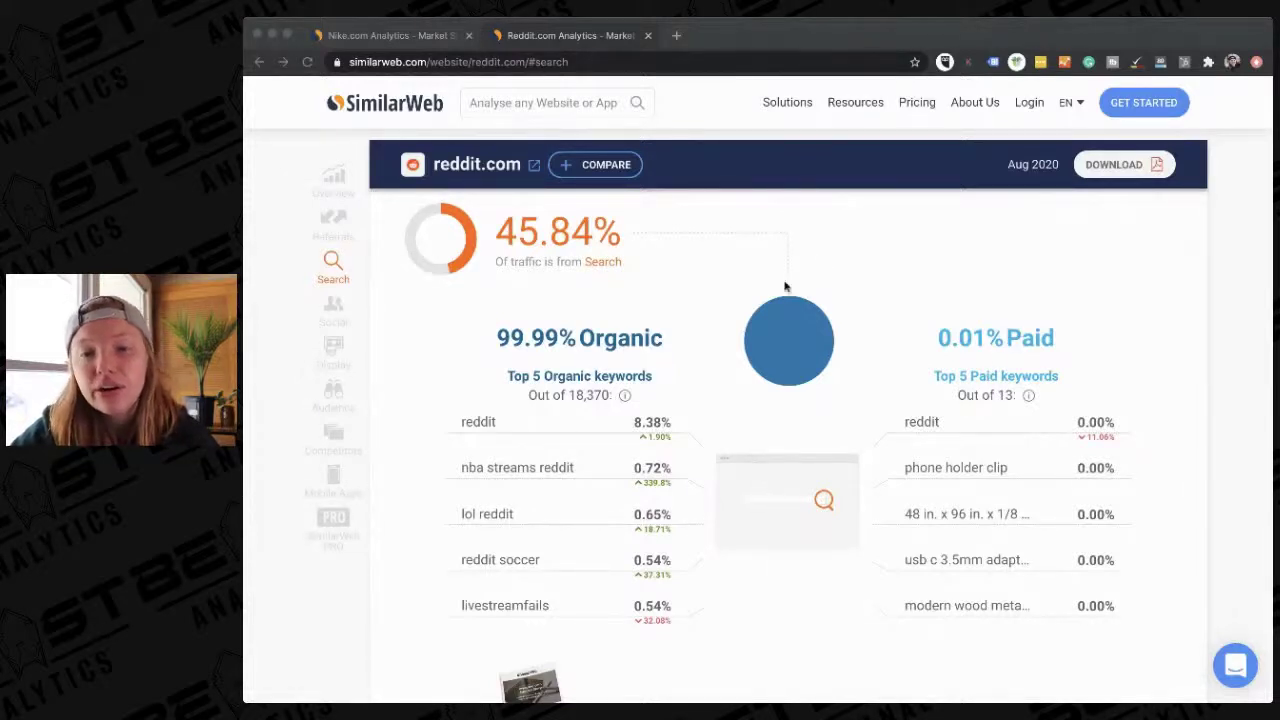
- Examine reddit.com's top organic keywords again, along with its Social traffic section
click(822, 253)
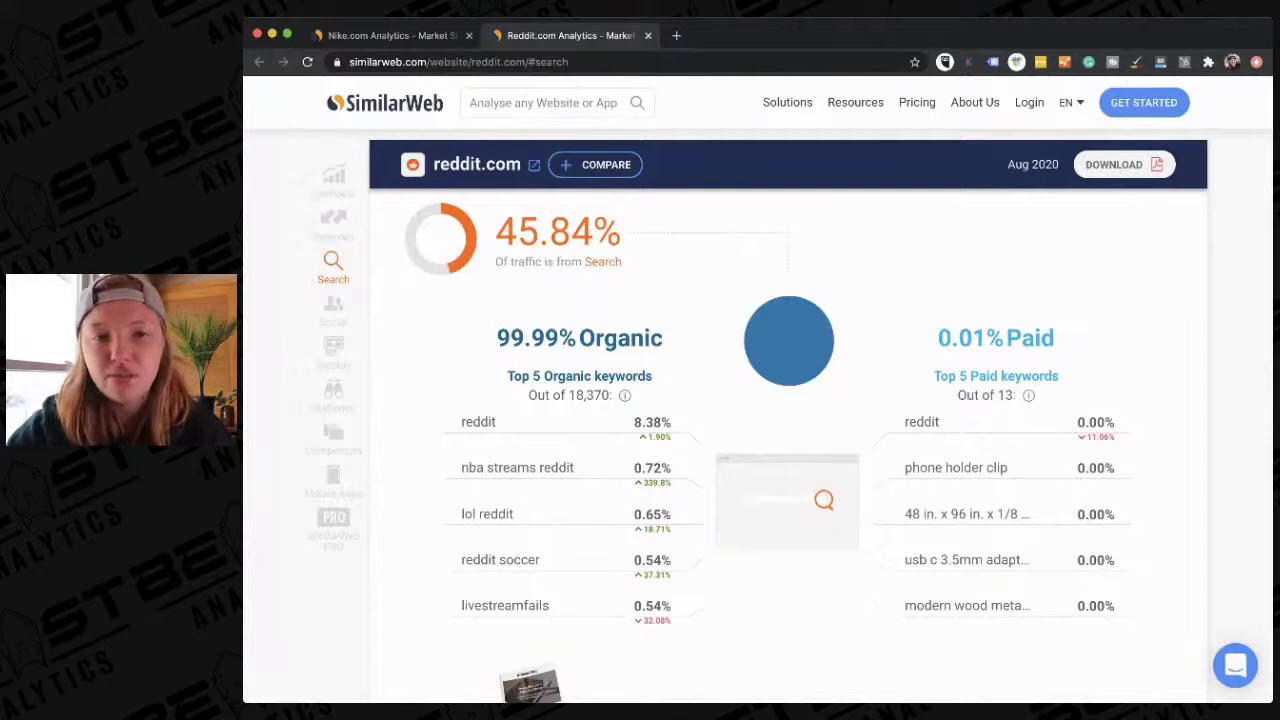
key(super+Tab)
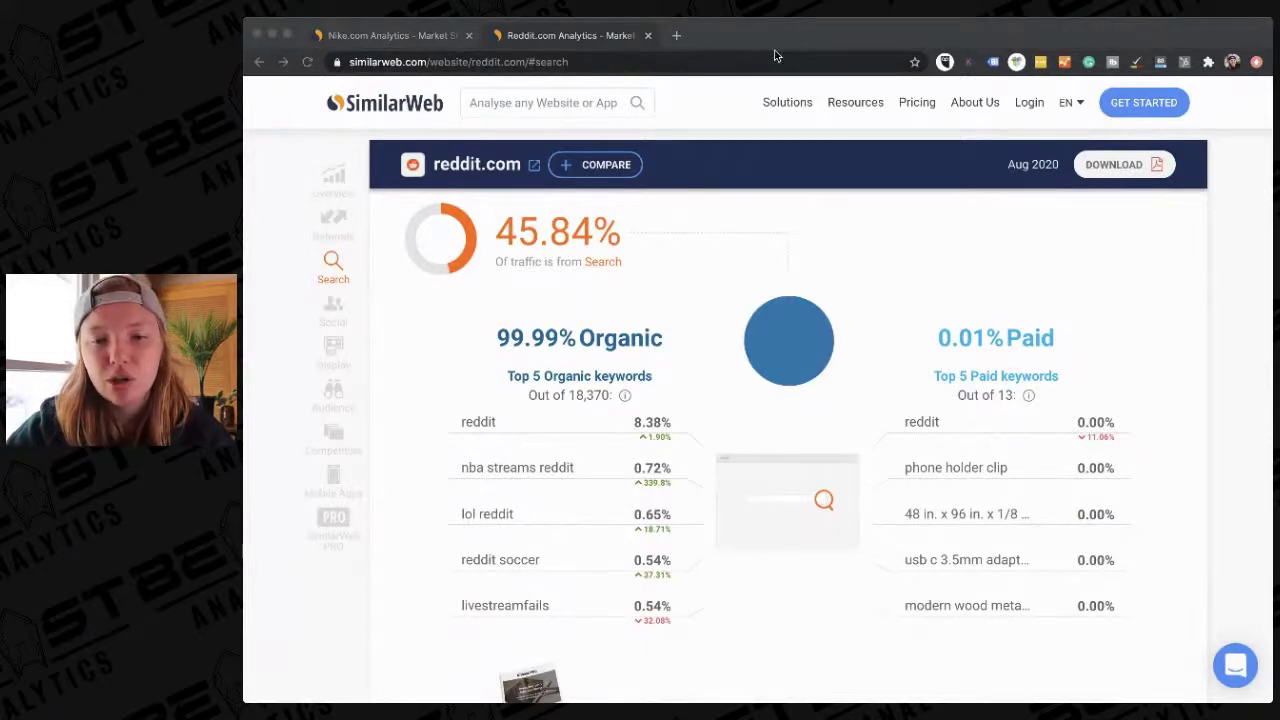
click(789, 38)
scroll(541, 464, down, 3)
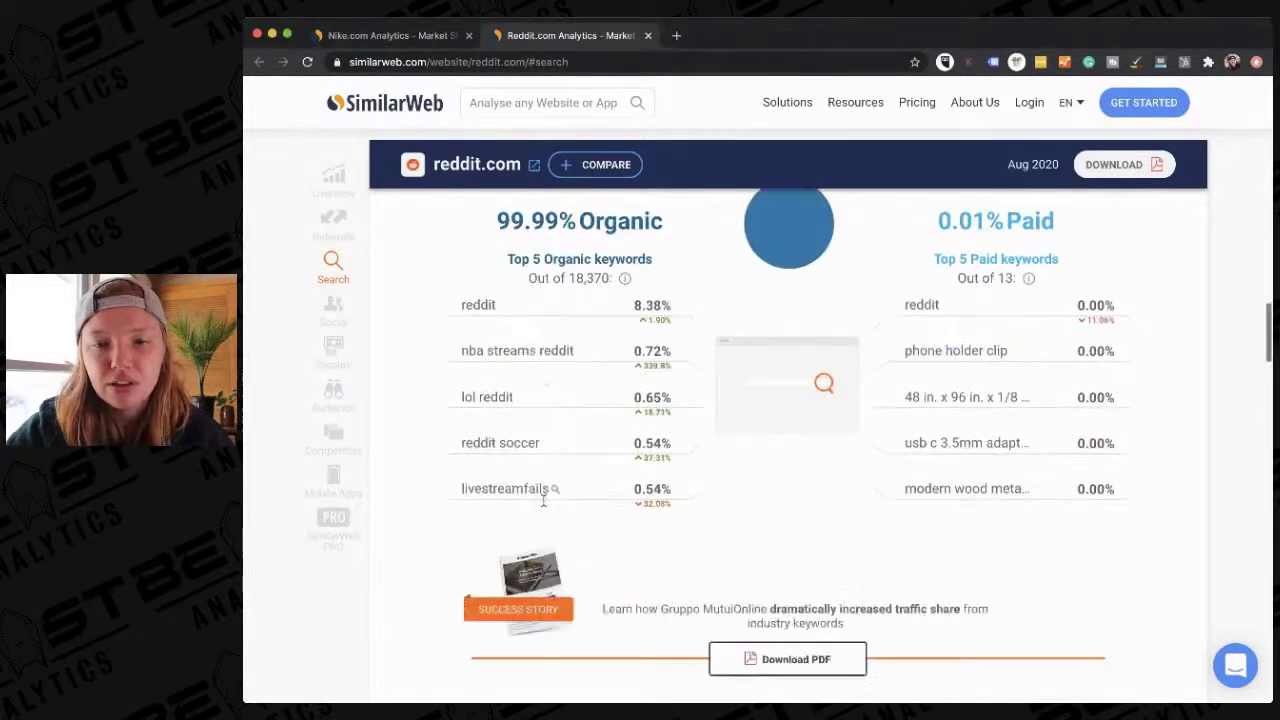
scroll(544, 505, up, 1)
scroll(544, 505, down, 5)
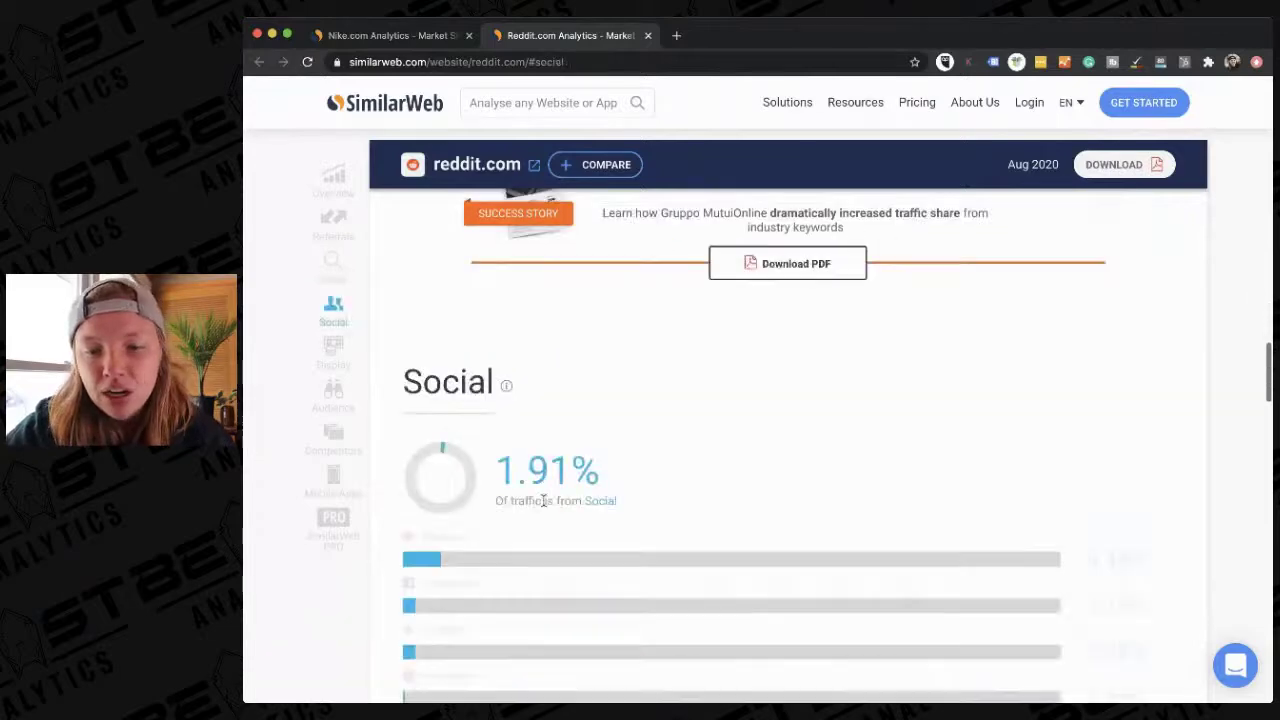
scroll(543, 500, up, 5)
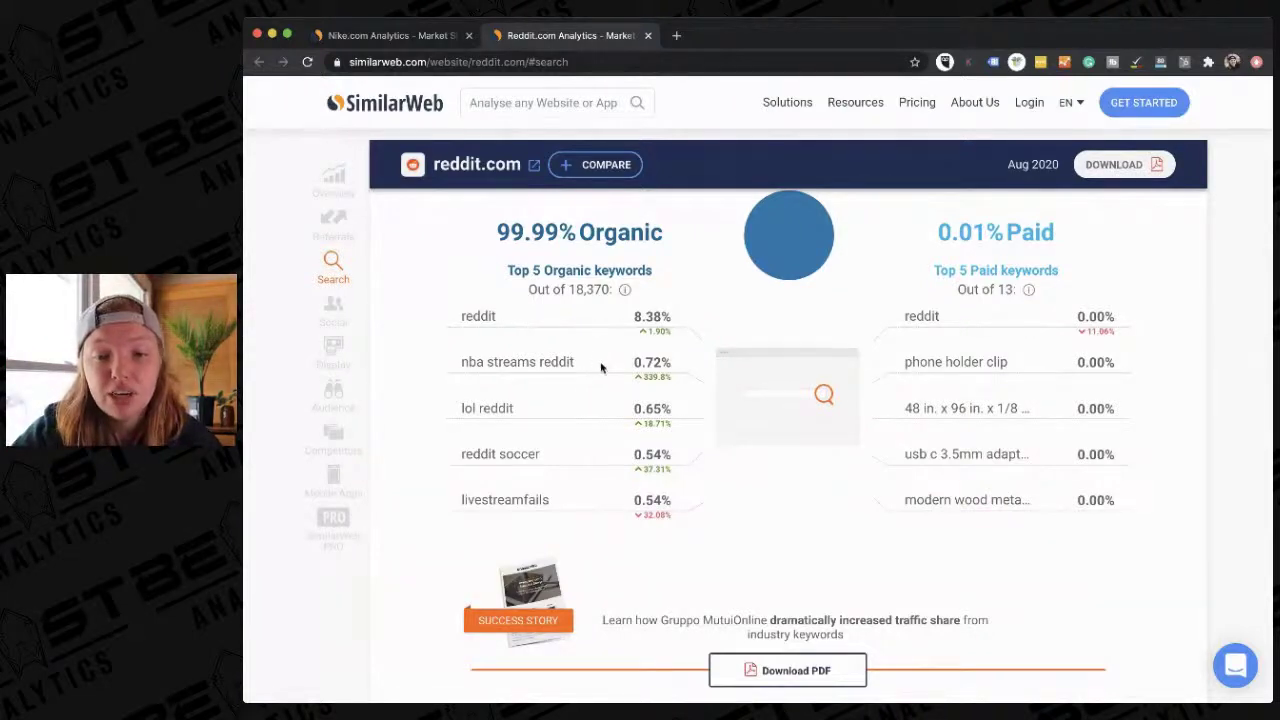
- Search the site for sparktoro, and open the suggested sparktoro.com report
click(511, 104)
text(sparktoro)
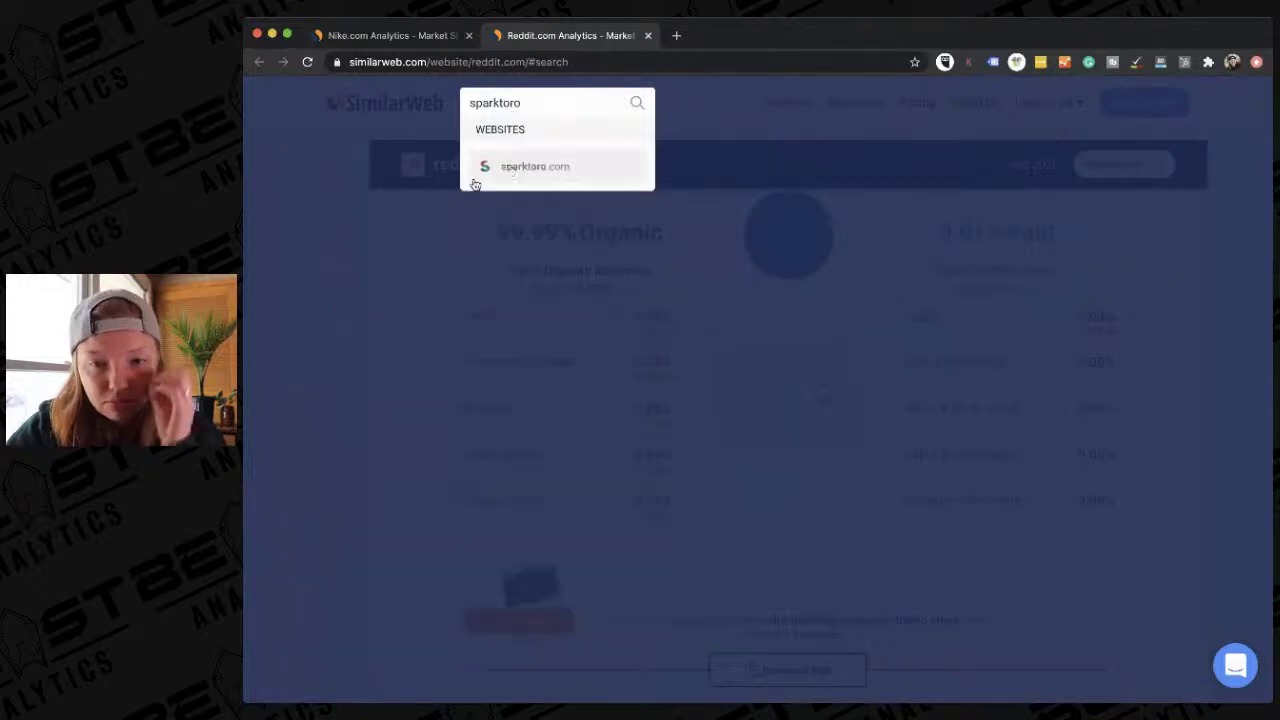
click(519, 168)
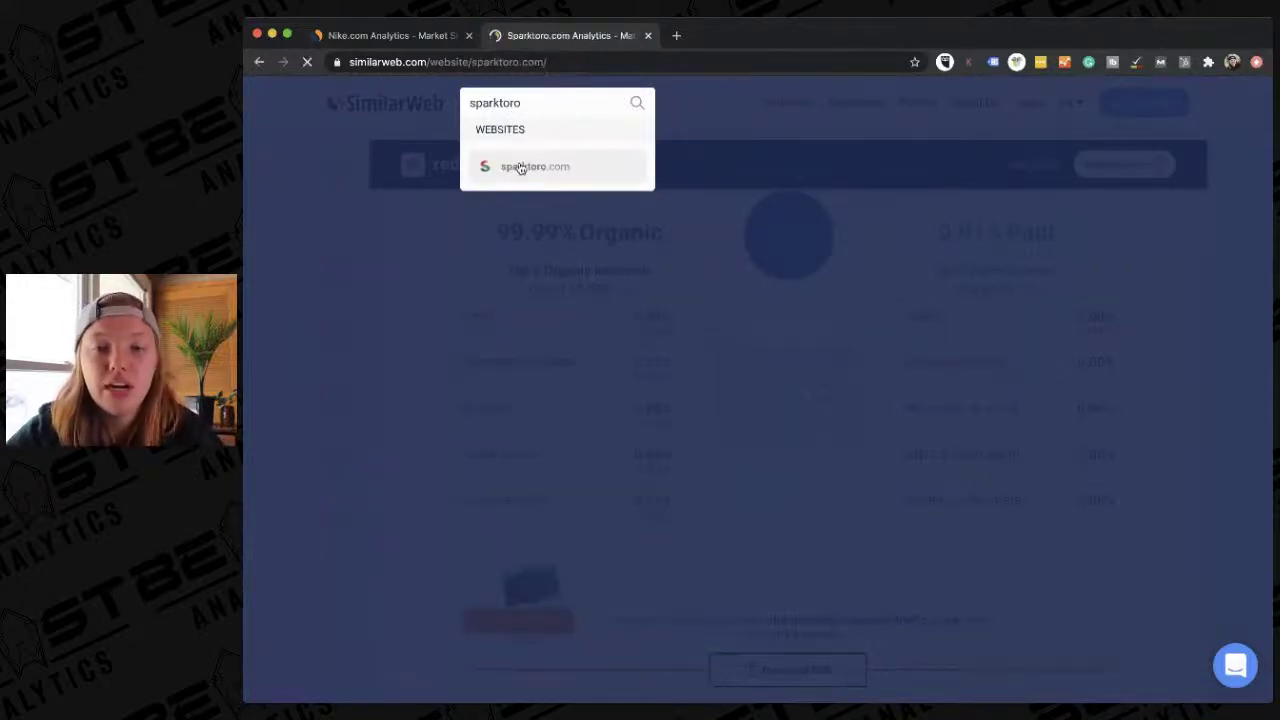
- Review sparktoro.com's visits, engagement and referrals, and examine its top organic search keywords
scroll(505, 560, down, 5)
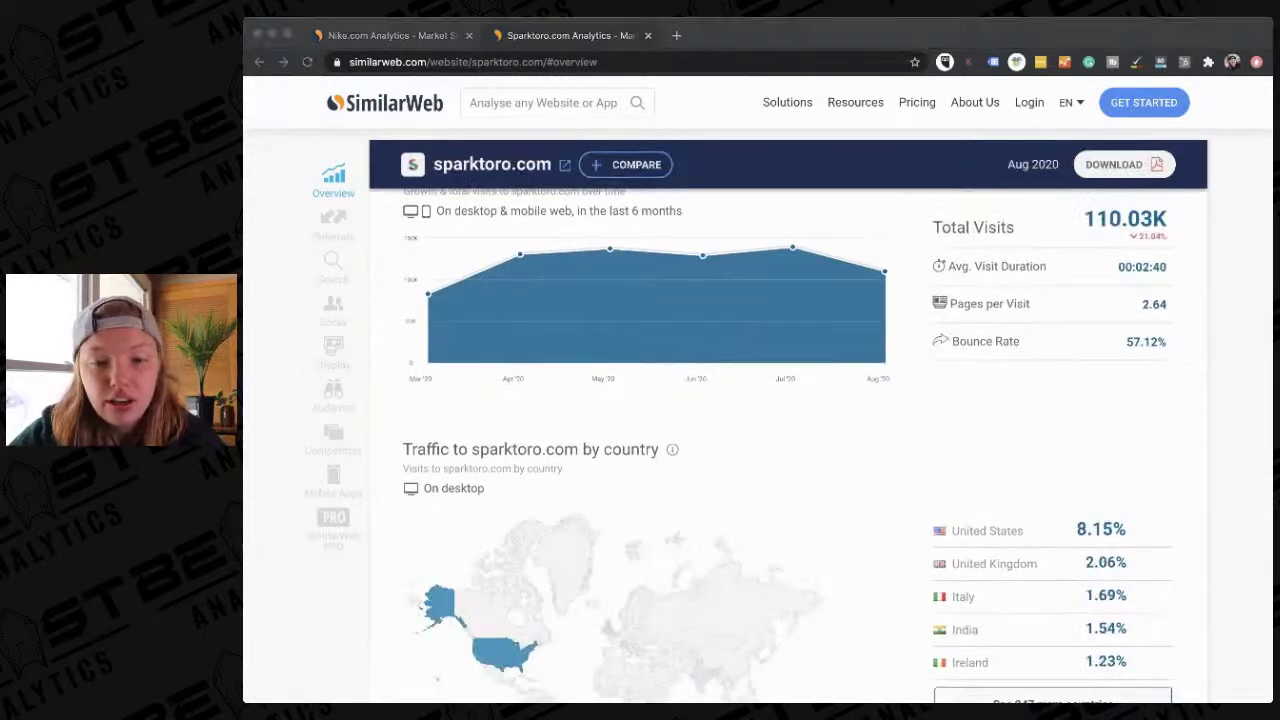
click(870, 395)
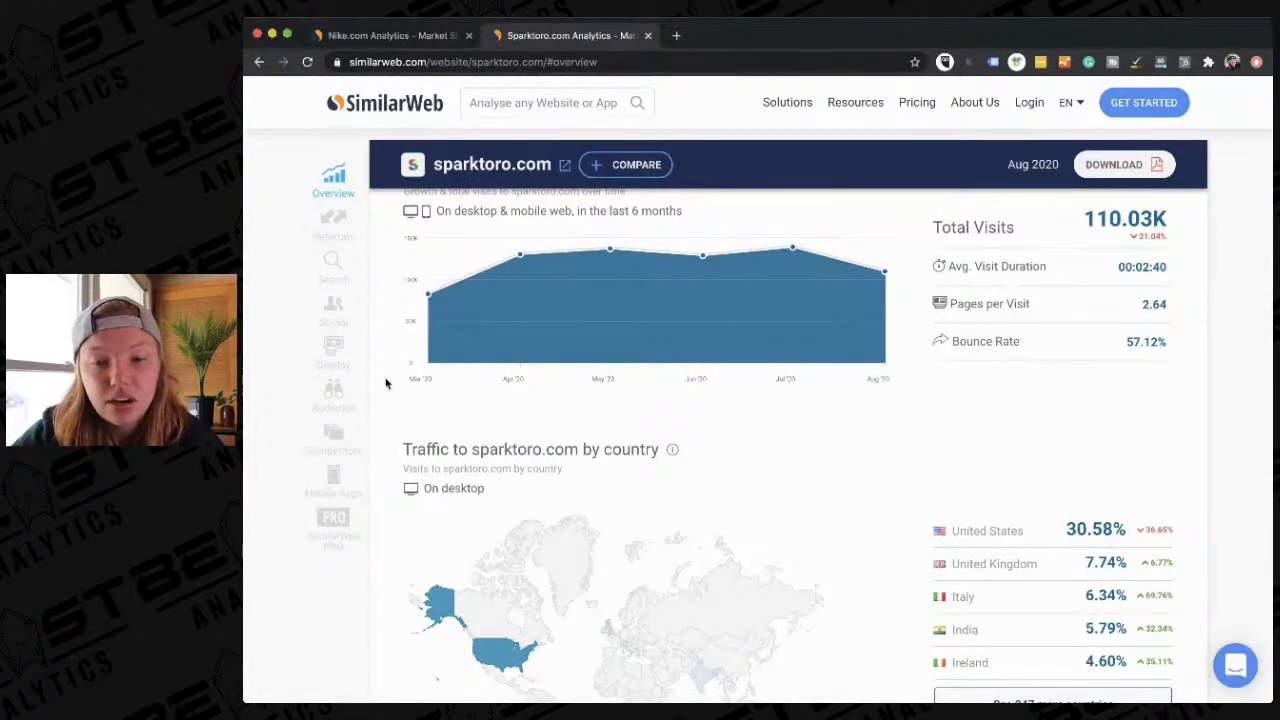
scroll(510, 640, down, 15)
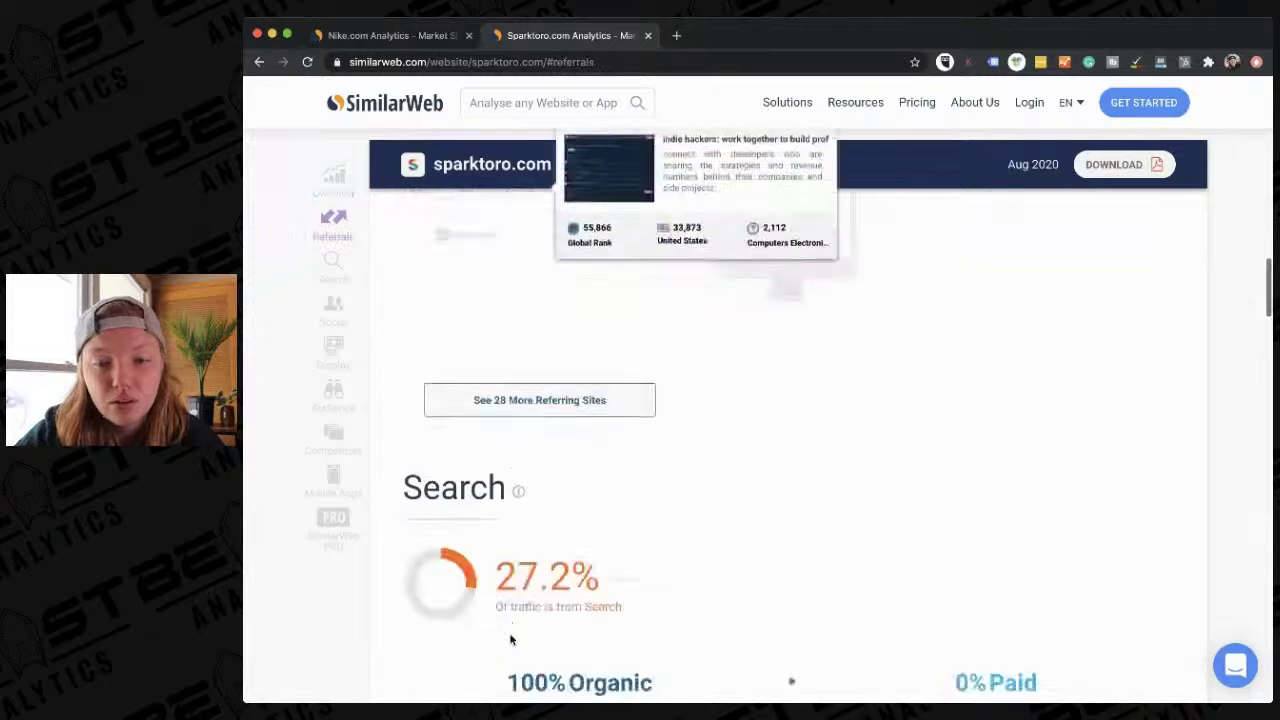
scroll(512, 636, up, 3)
scroll(520, 600, down, 1)
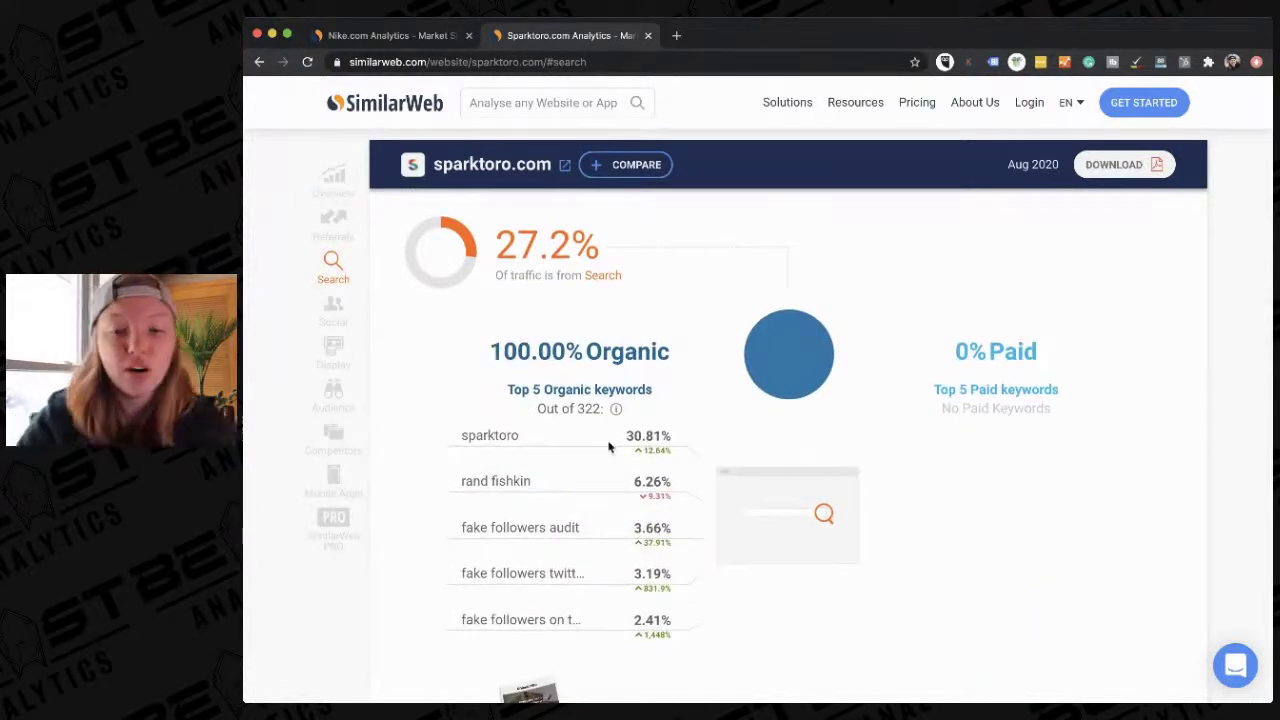
- Look up sparktoro.com's organic keyword "fake followers audit" on Google, and examine the results and People also ask questions
click(585, 533)
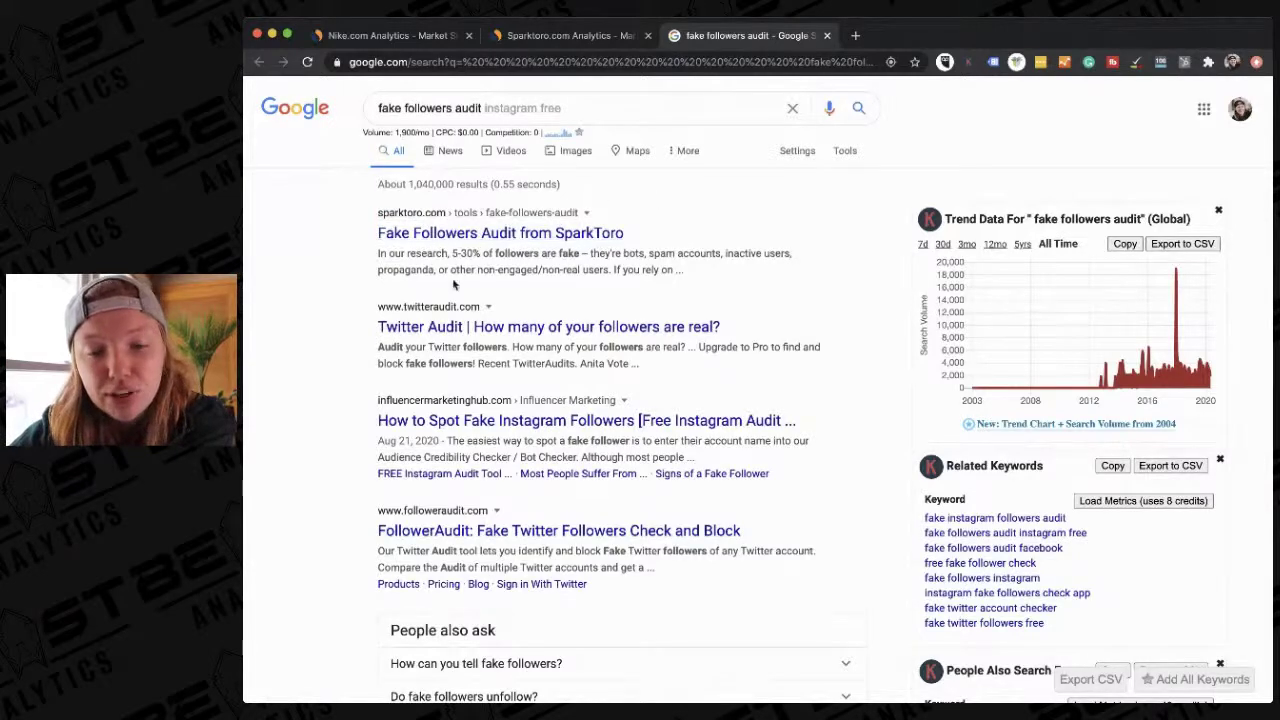
scroll(453, 285, down, 1)
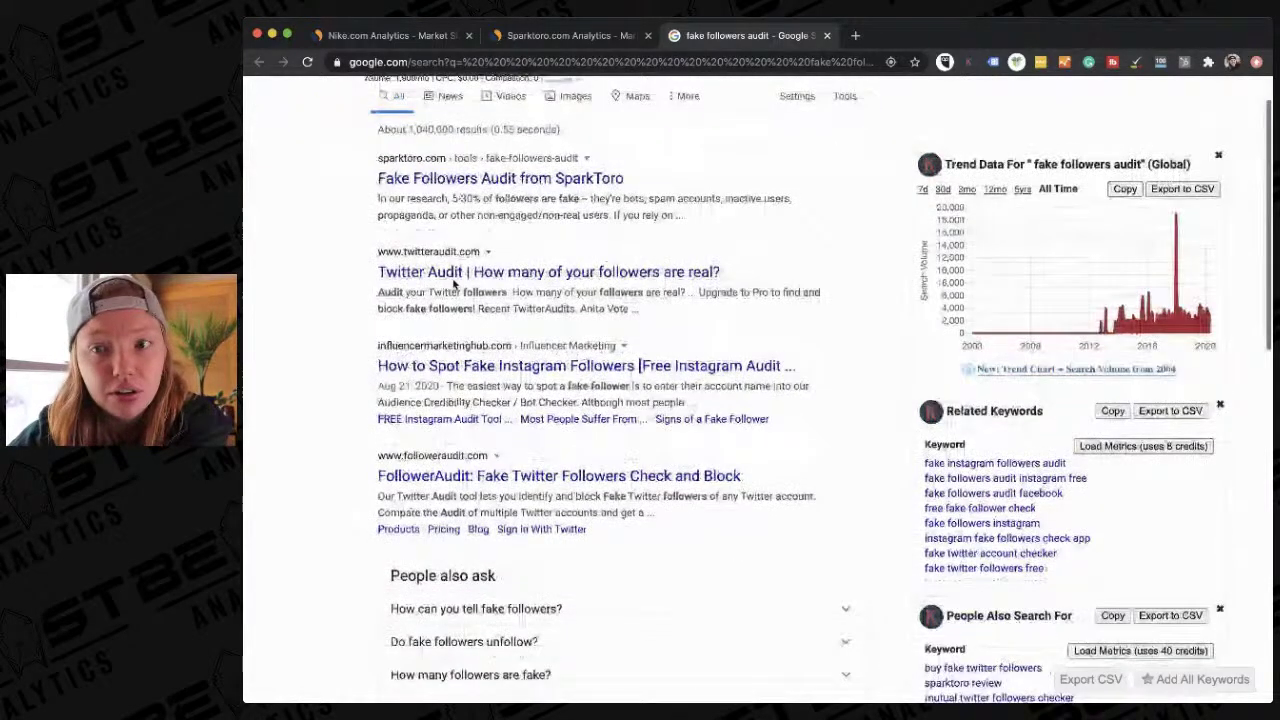
scroll(453, 285, up, 1)
scroll(451, 268, down, 5)
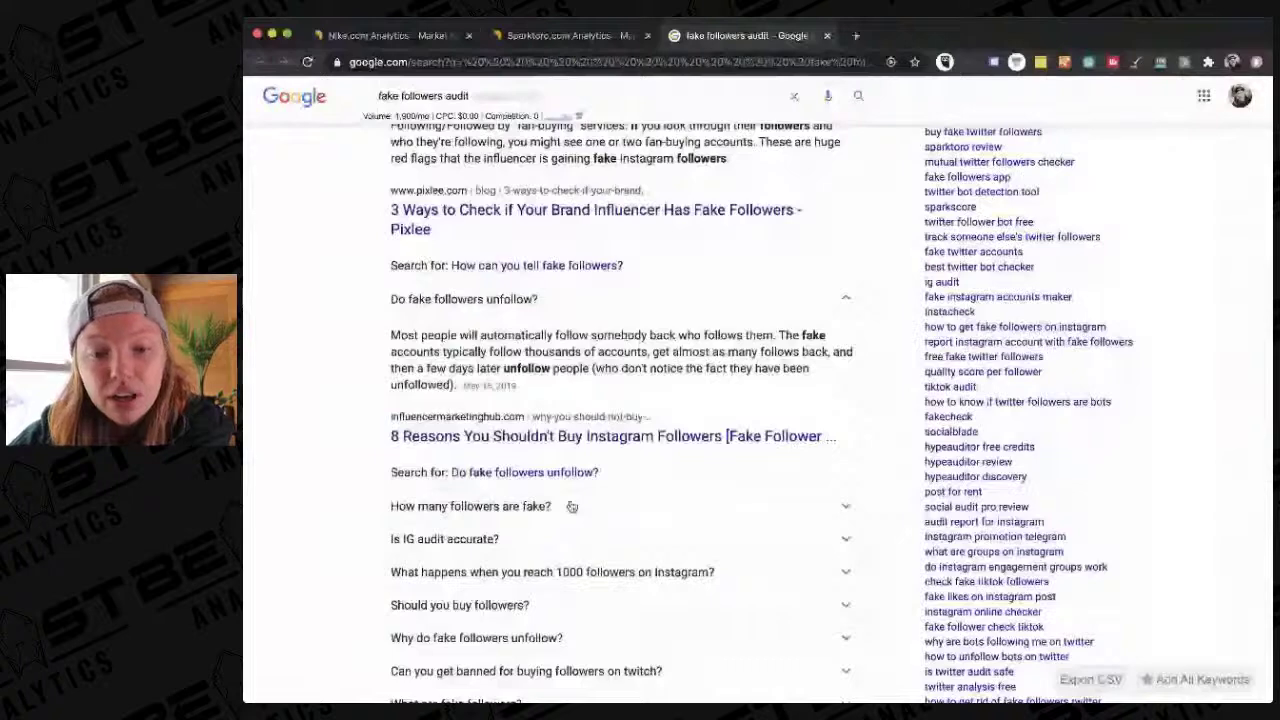
- Expand the People also ask question "How many followers are fake?" and examine its answer and source alongside the neighbouring questions
click(571, 507)
scroll(571, 507, down, 4)
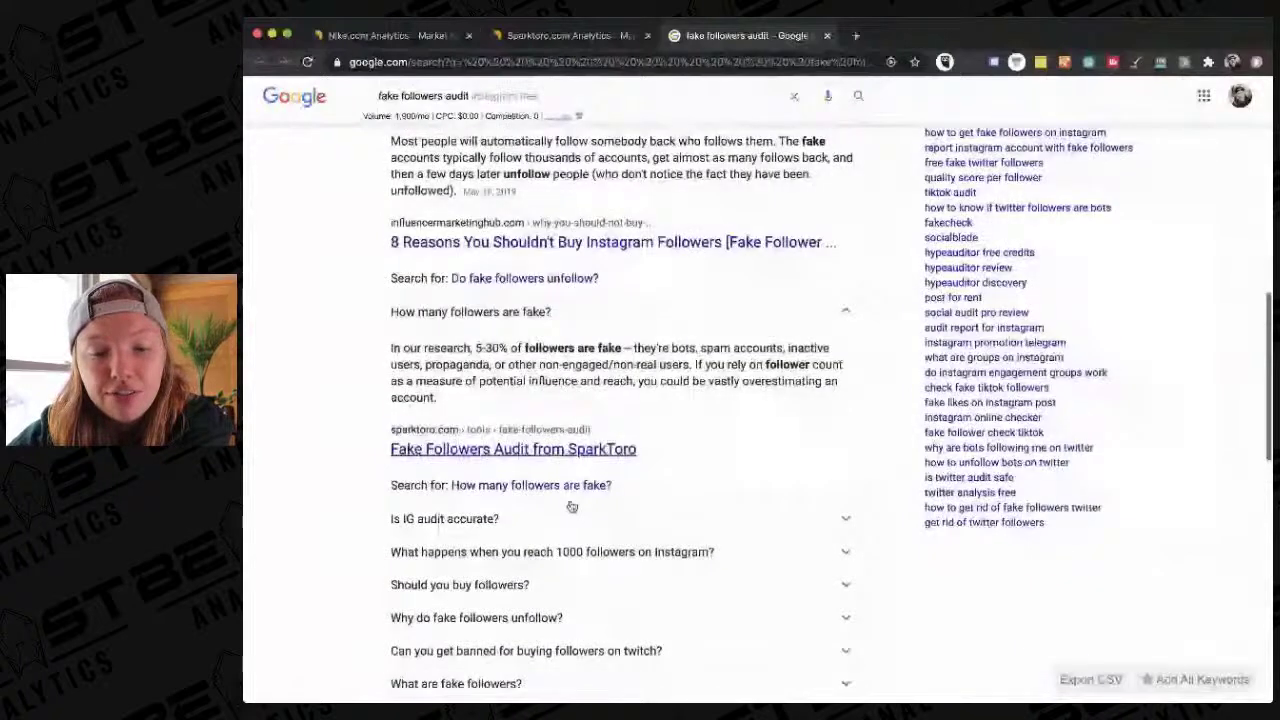
scroll(571, 507, up, 1)
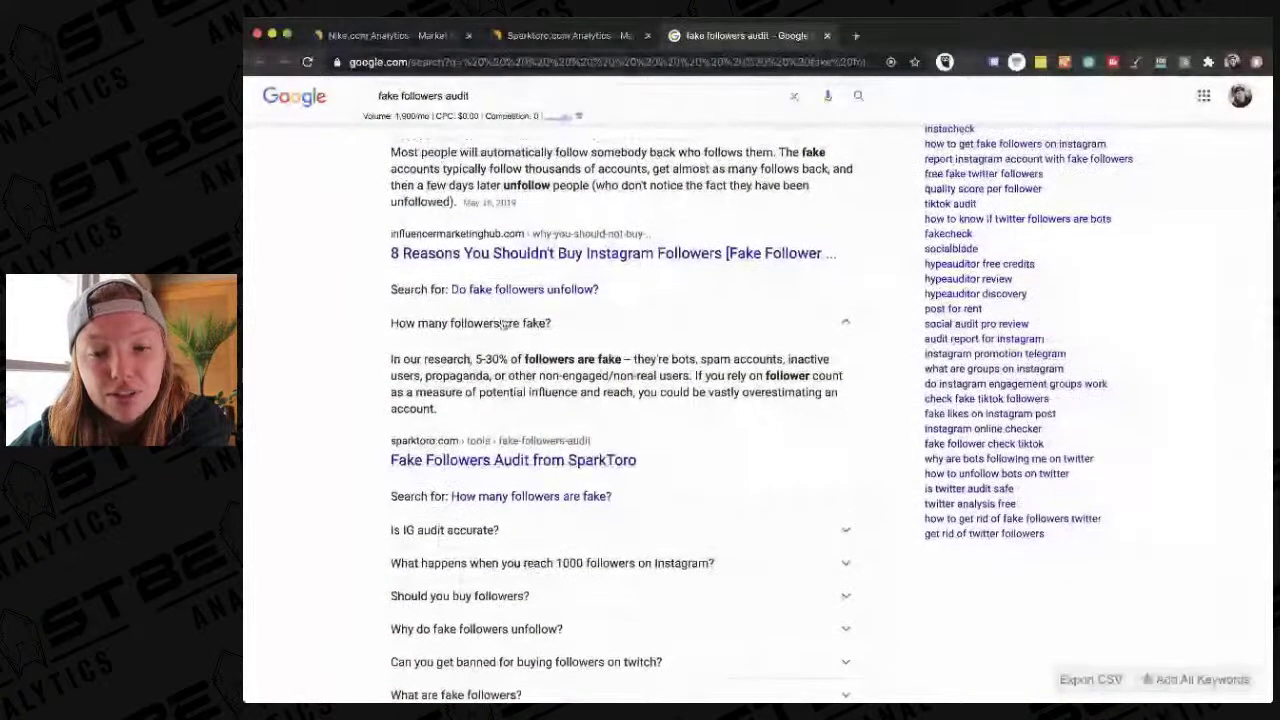
scroll(507, 333, up, 3)
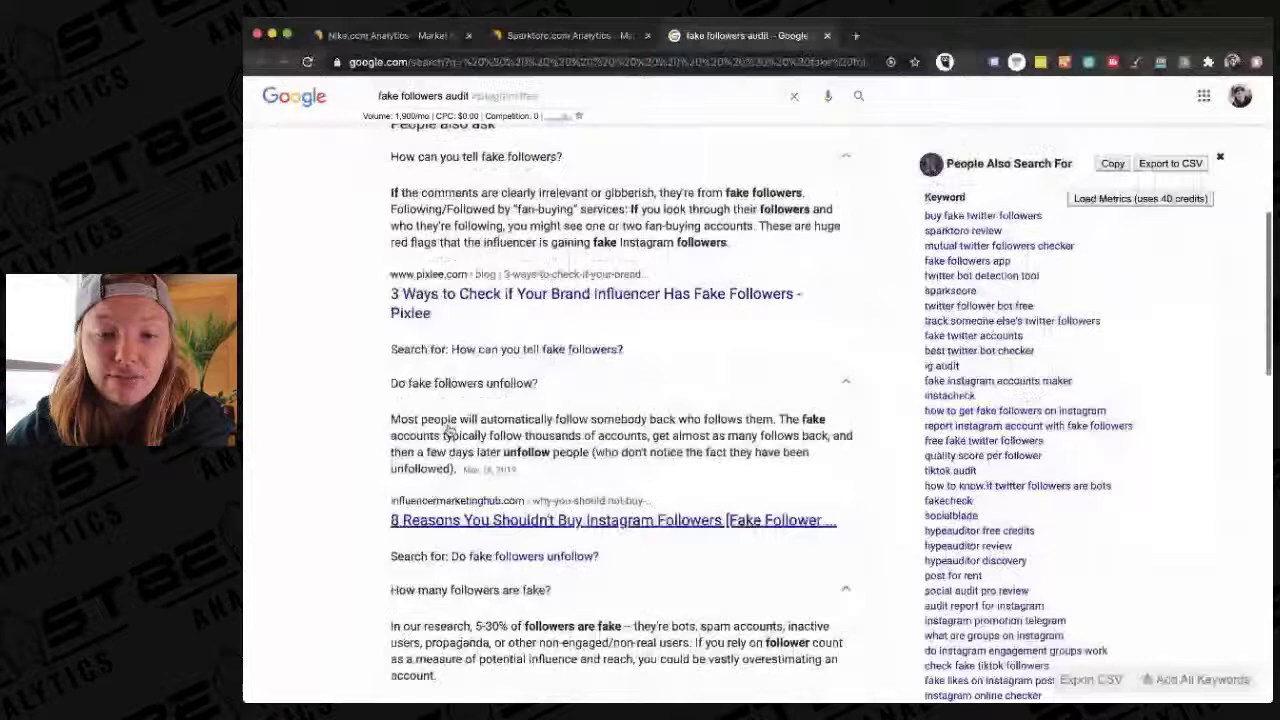
scroll(449, 430, down, 3)
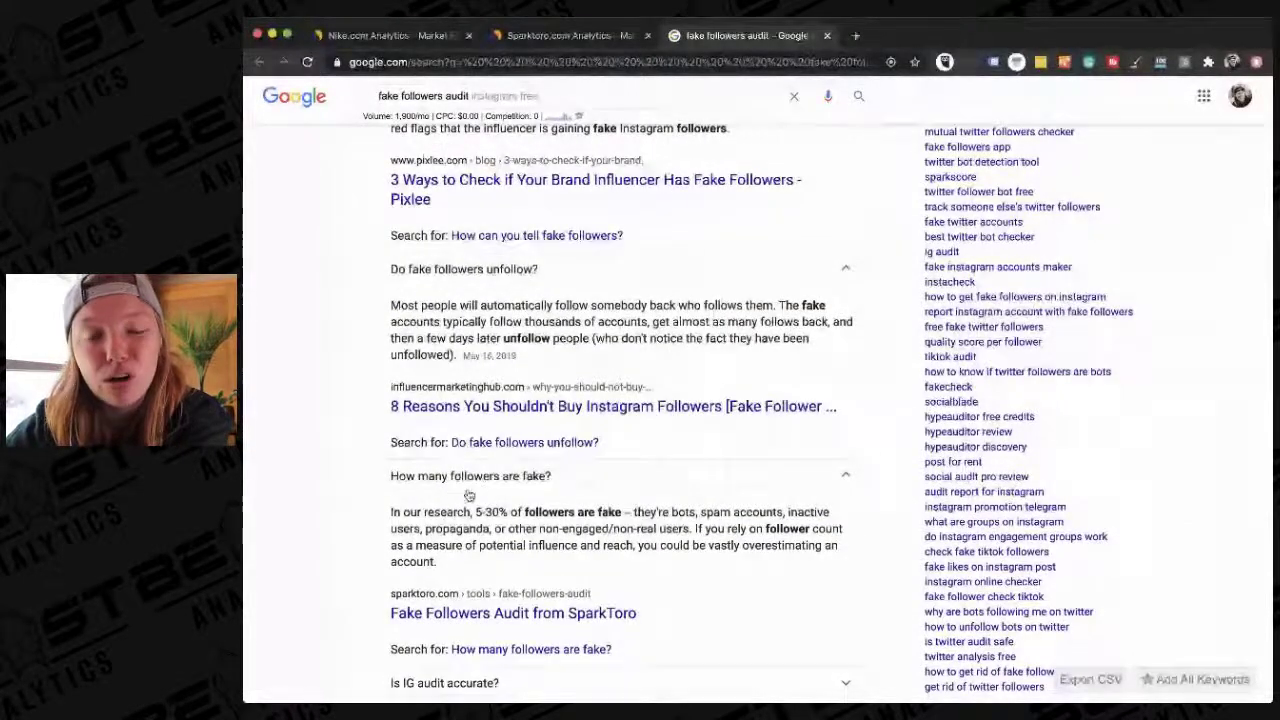
scroll(469, 496, down, 3)
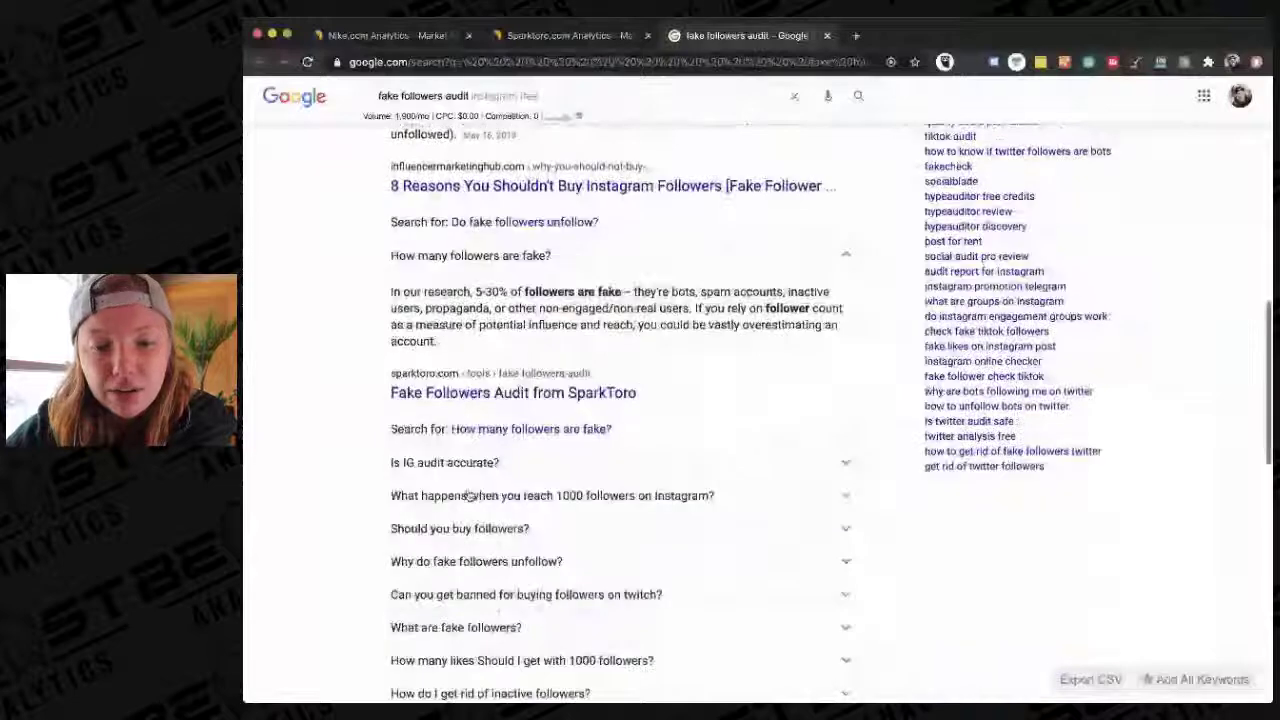
scroll(460, 400, down, 2)
scroll(466, 375, up, 1)
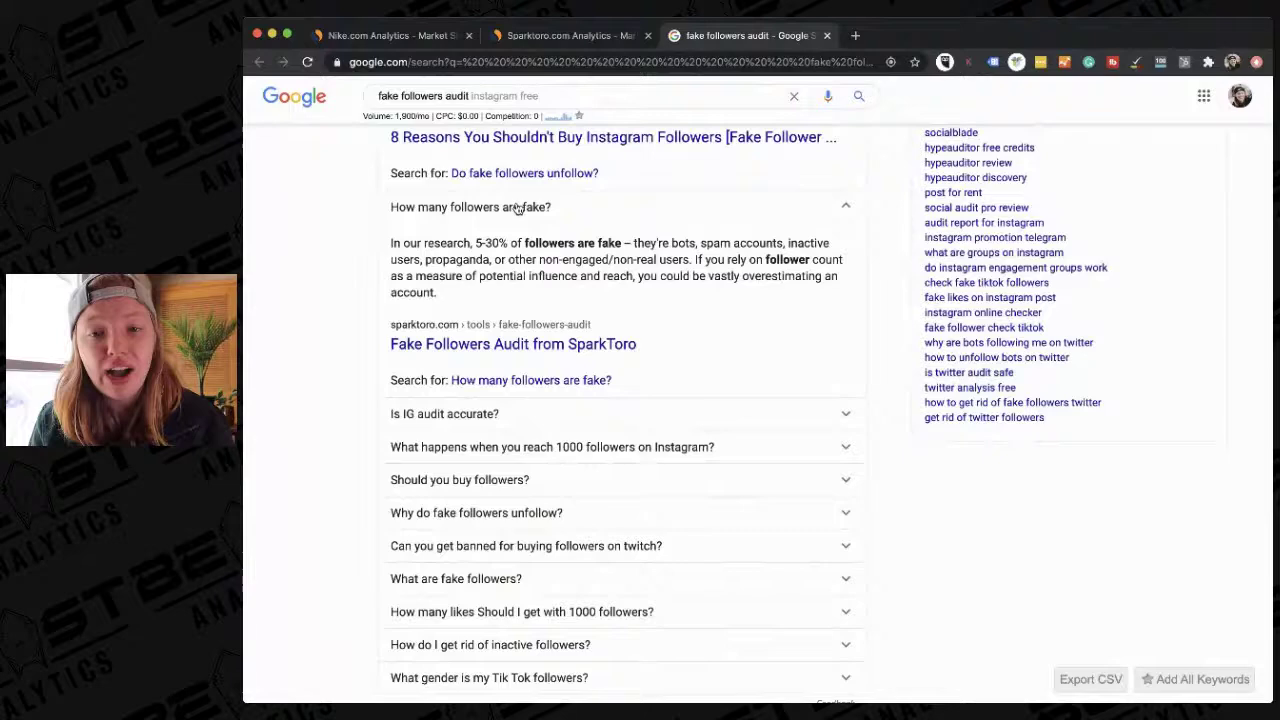
scroll(540, 212, up, 1)
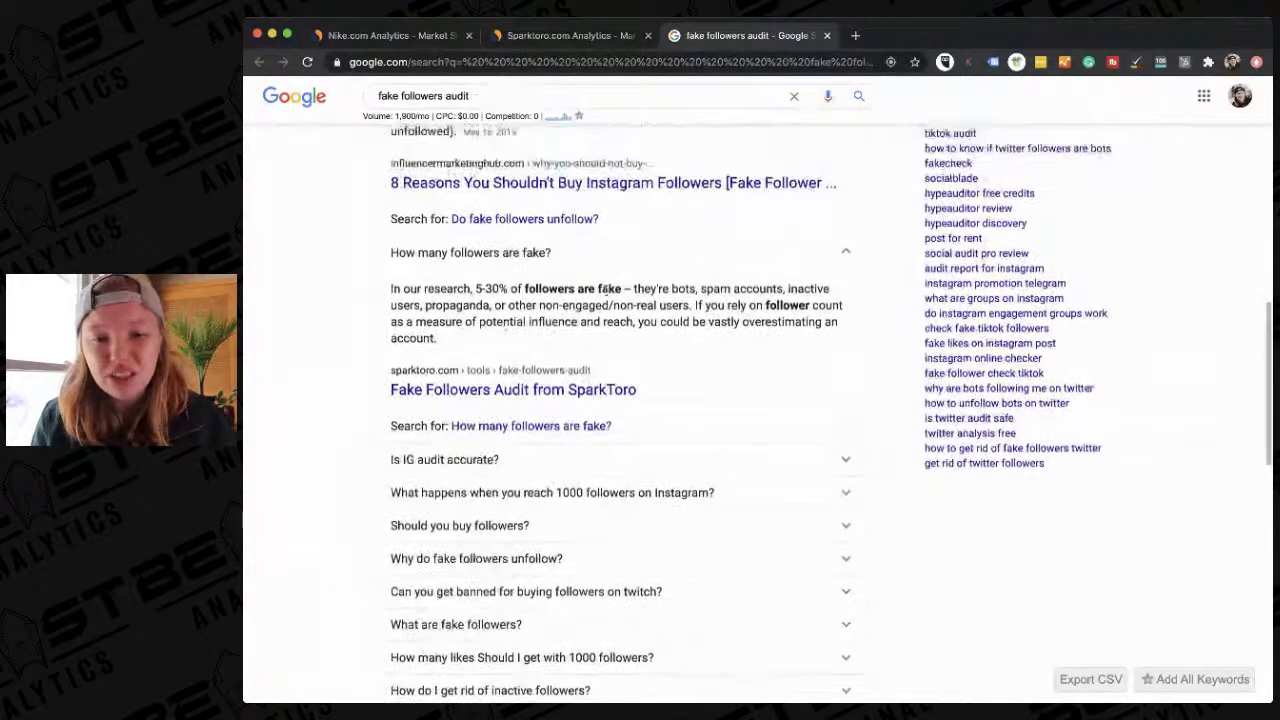
scroll(508, 316, up, 1)
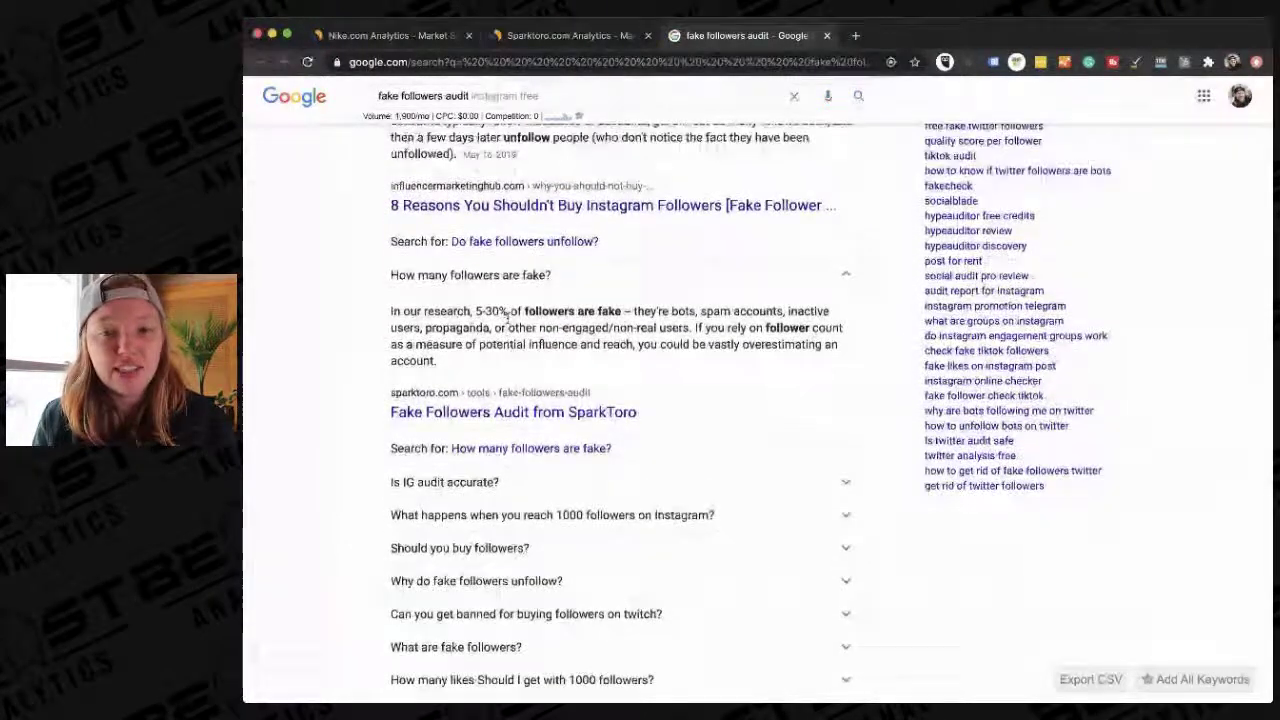
- Review the full results page for "fake followers audit" from the first organic result down to the related searches
scroll(508, 316, up, 10)
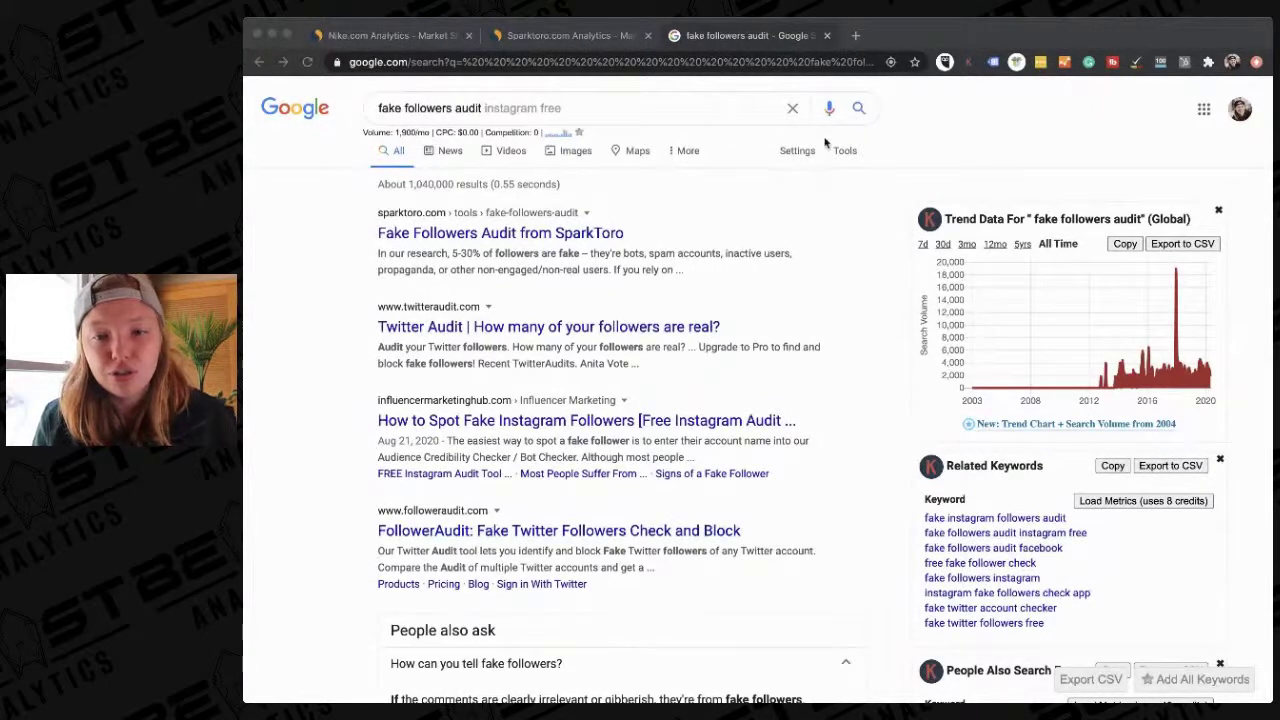
click(888, 197)
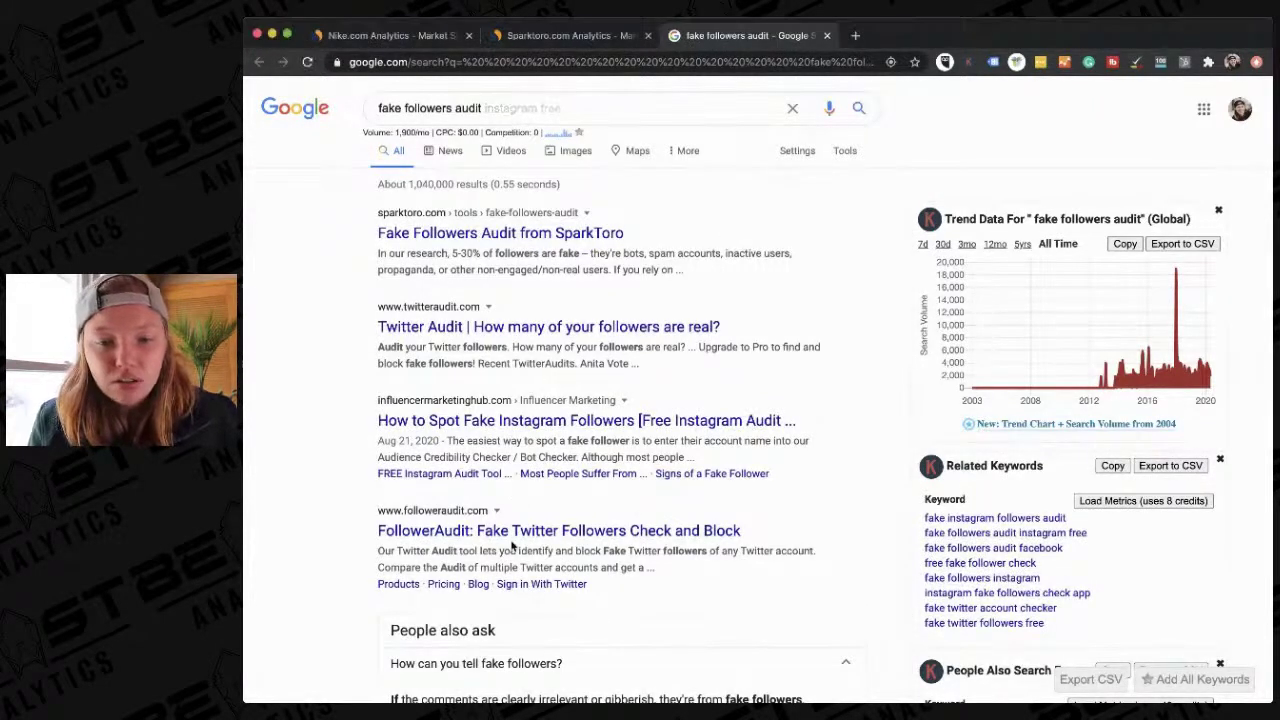
scroll(512, 545, down, 1)
scroll(512, 545, down, 10)
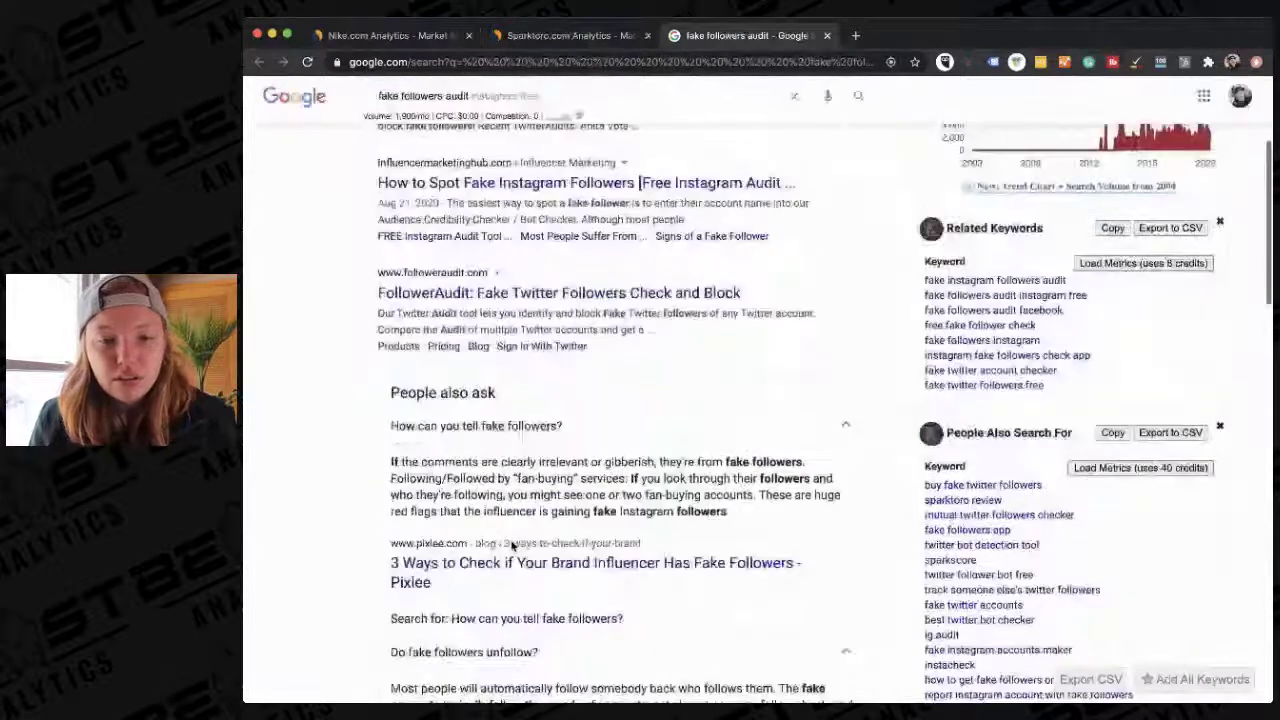
scroll(400, 558, down, 20)
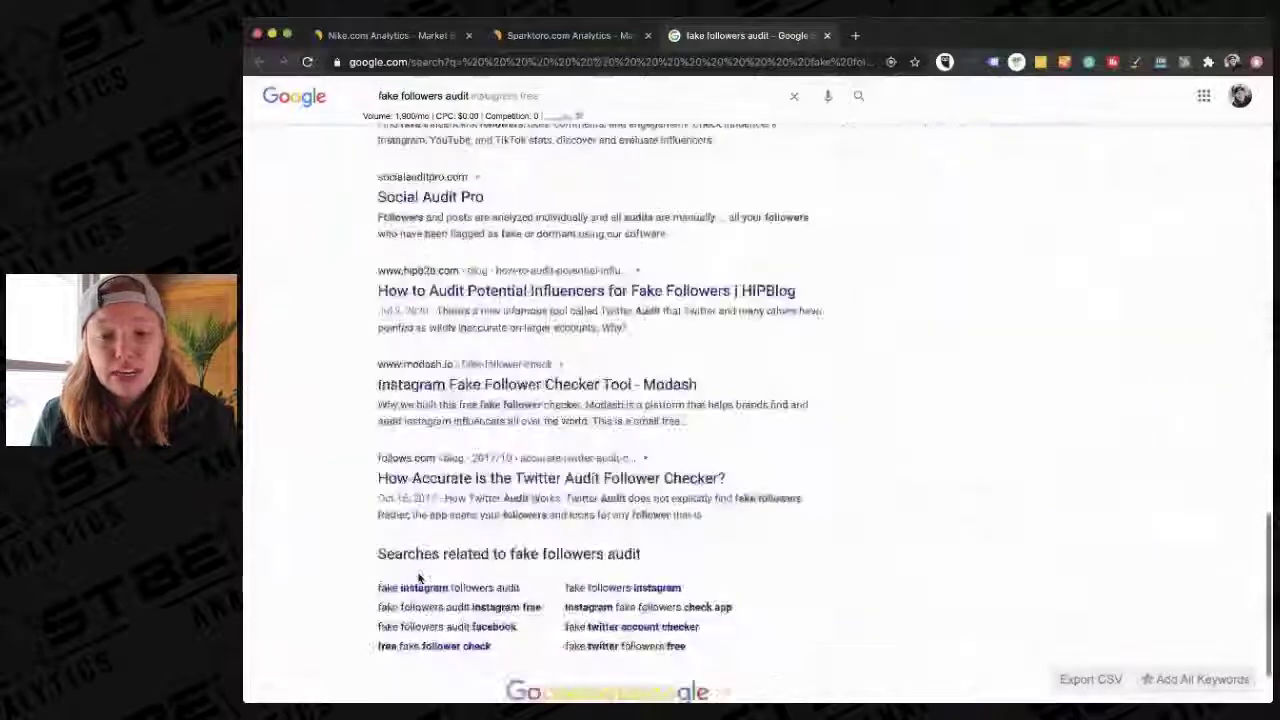
- Look up sparktoro.com's organic keyword "fake followers on twitter" on Google from the SimilarWeb report, and examine the featured snippet
click(592, 36)
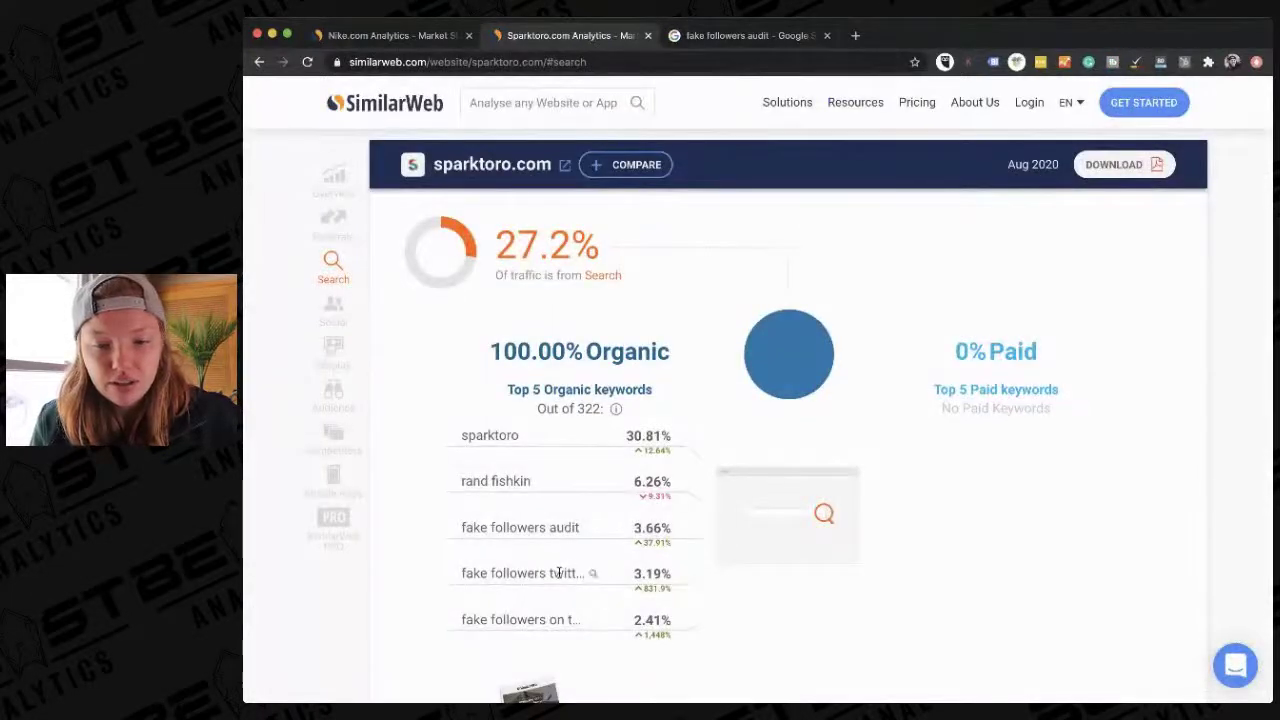
click(594, 622)
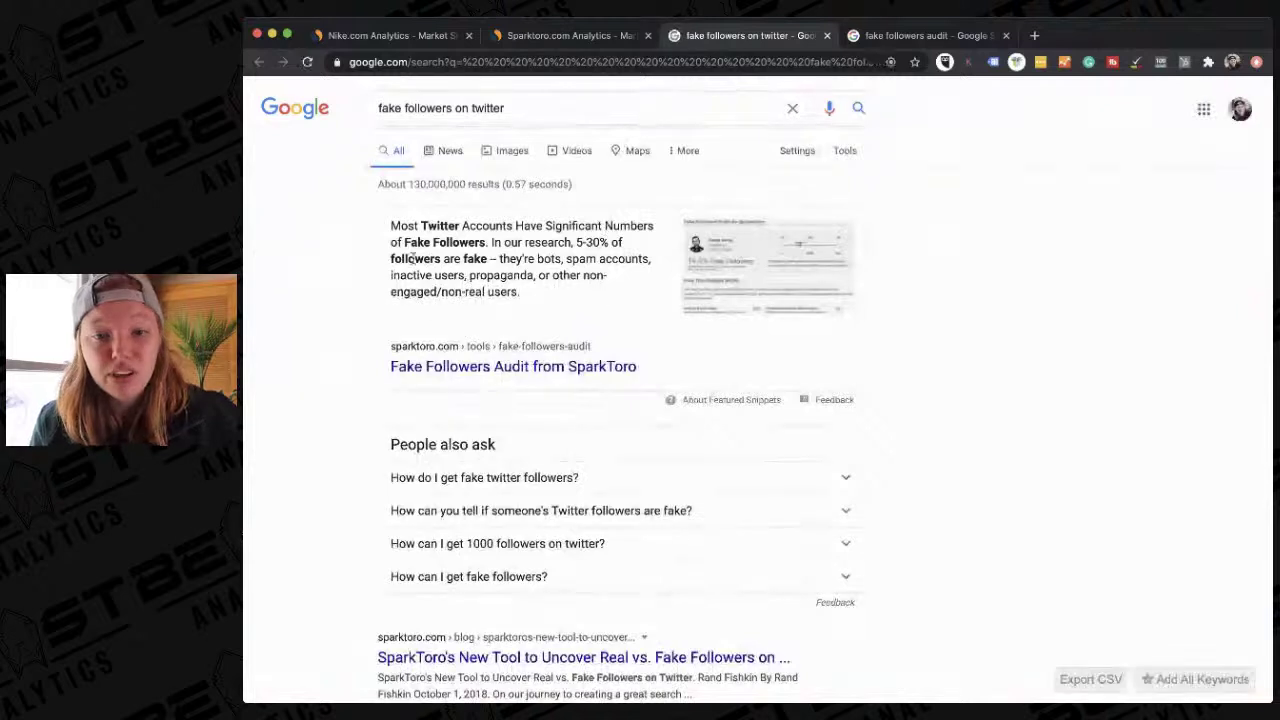
drag(390, 225, 861, 388)
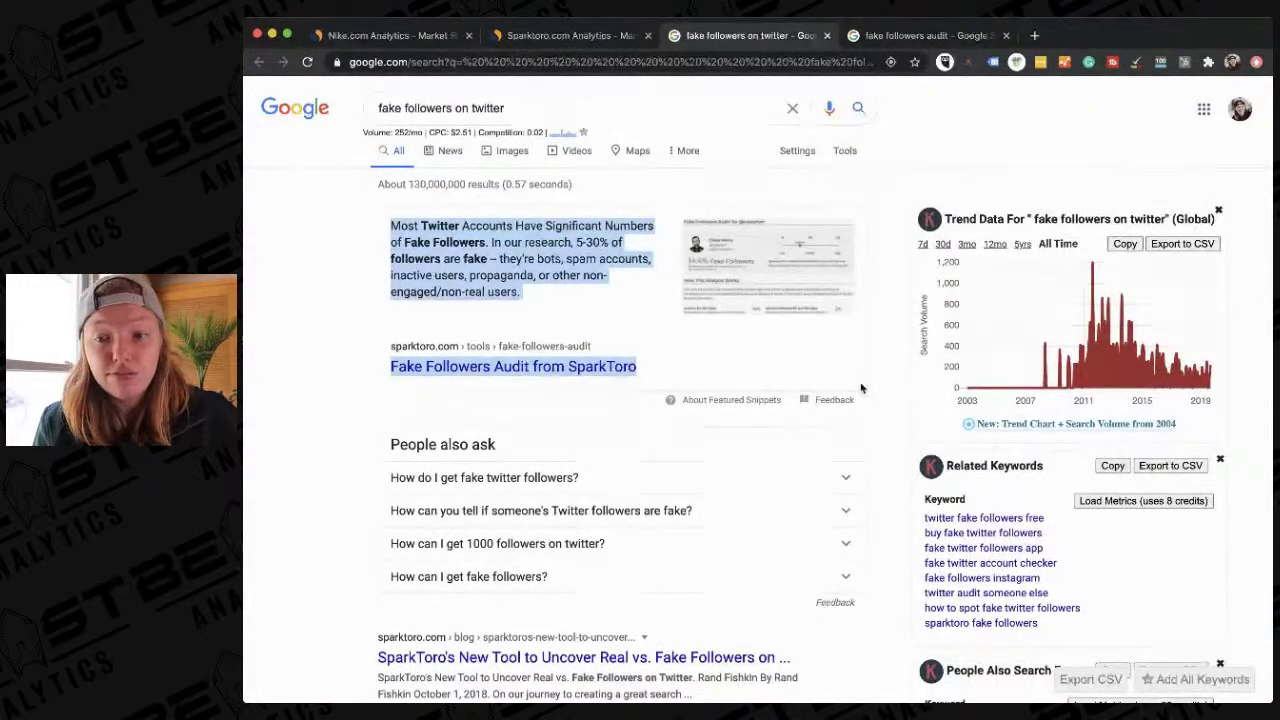
click(871, 390)
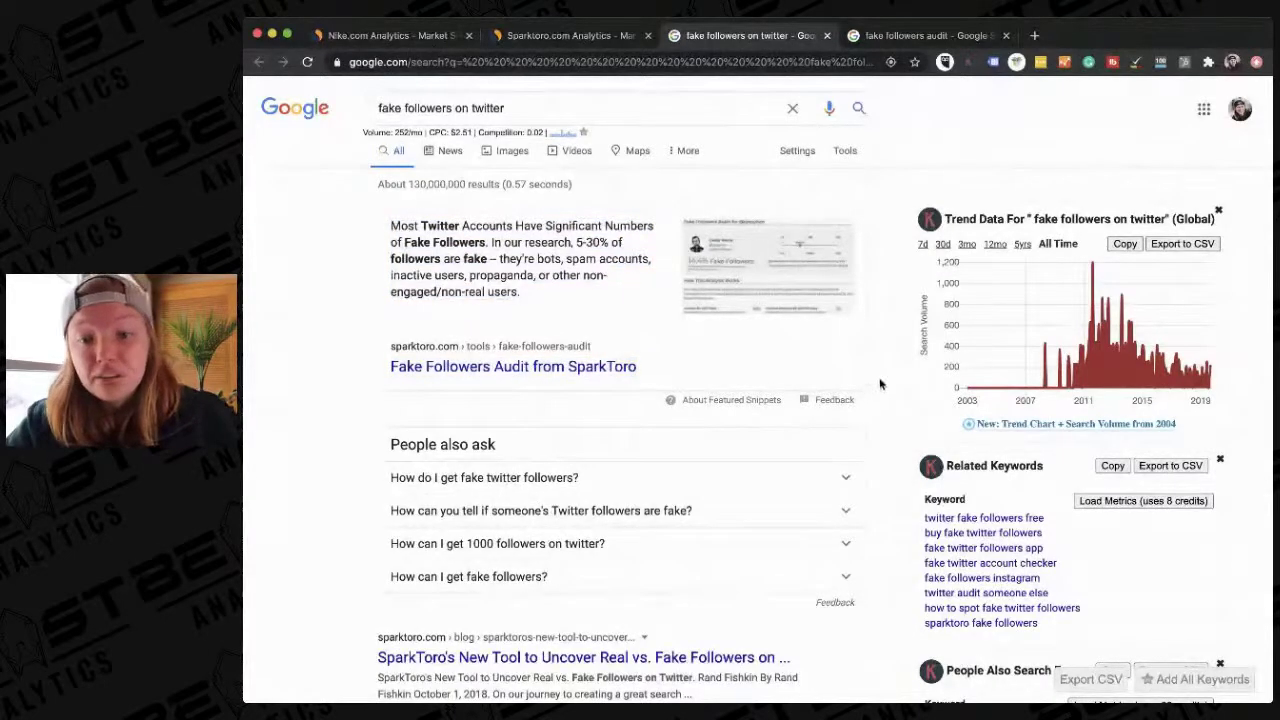
scroll(842, 320, down, 1)
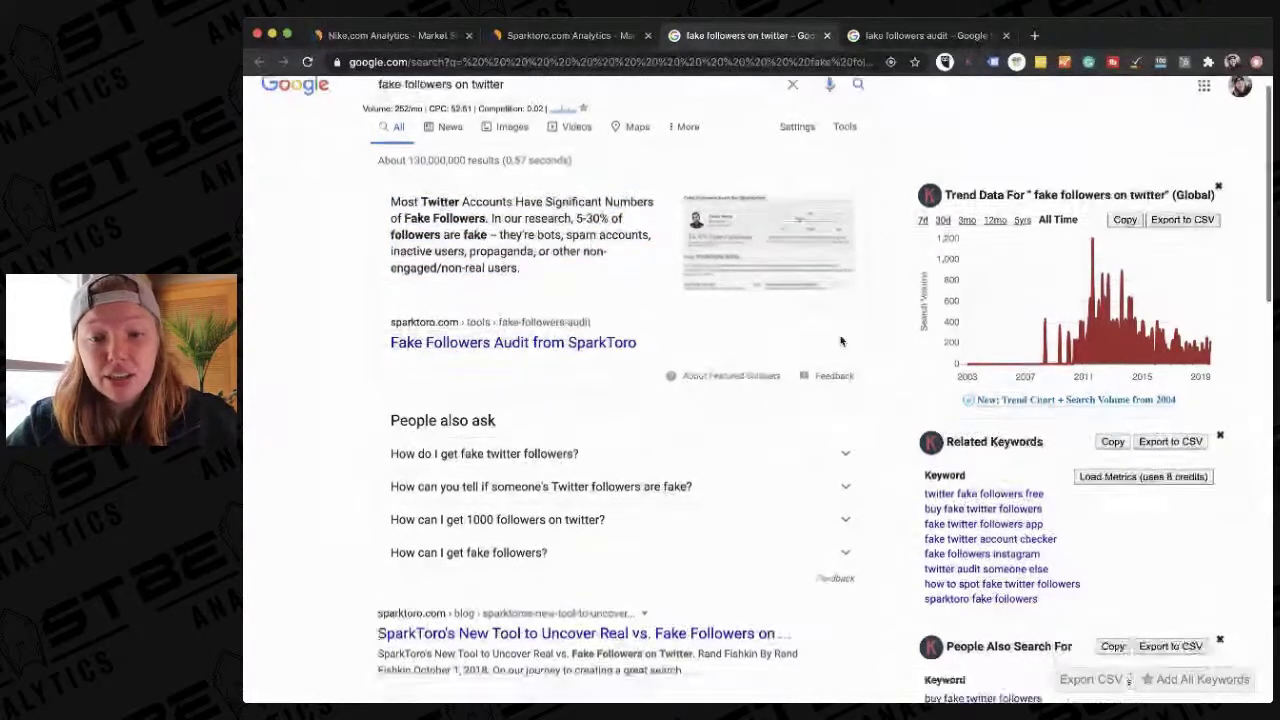
scroll(491, 294, down, 1)
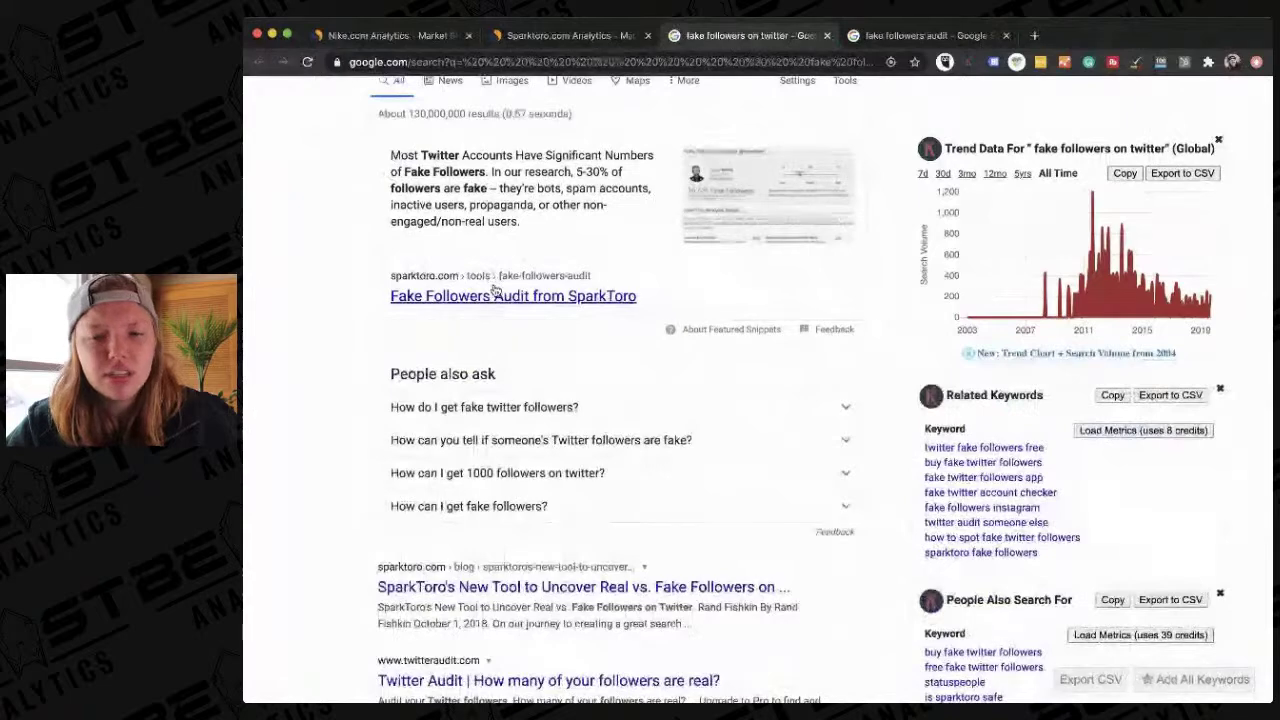
scroll(508, 455, down, 2)
scroll(545, 502, up, 2)
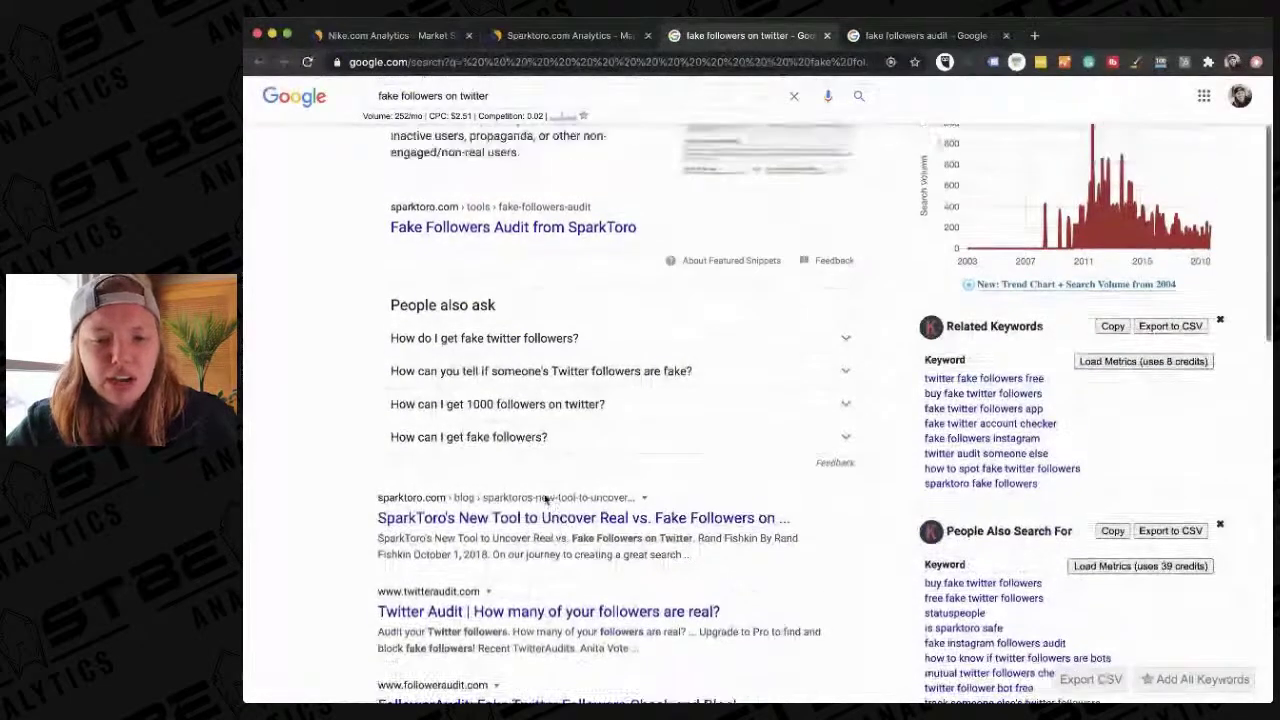
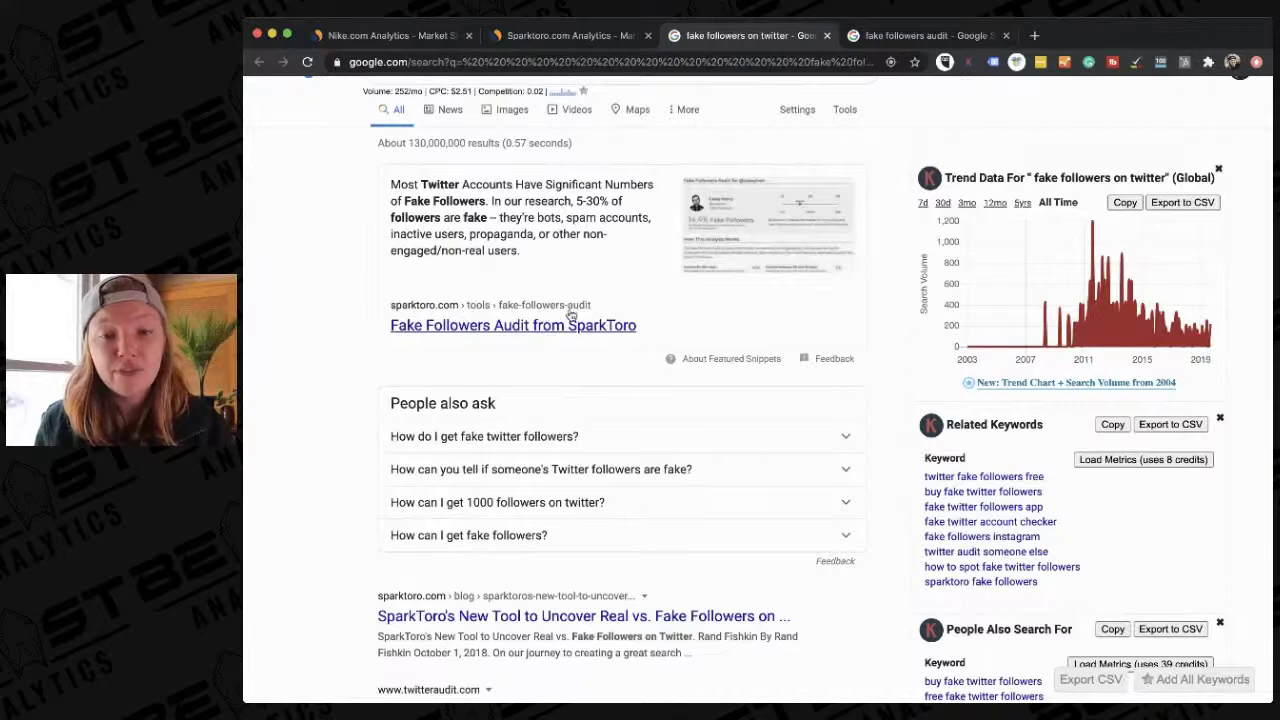
- Examine the "fake followers on twitter" results page, comparing SparkToro's featured snippet and blog listing with the other organic results
scroll(304, 362, down, 1)
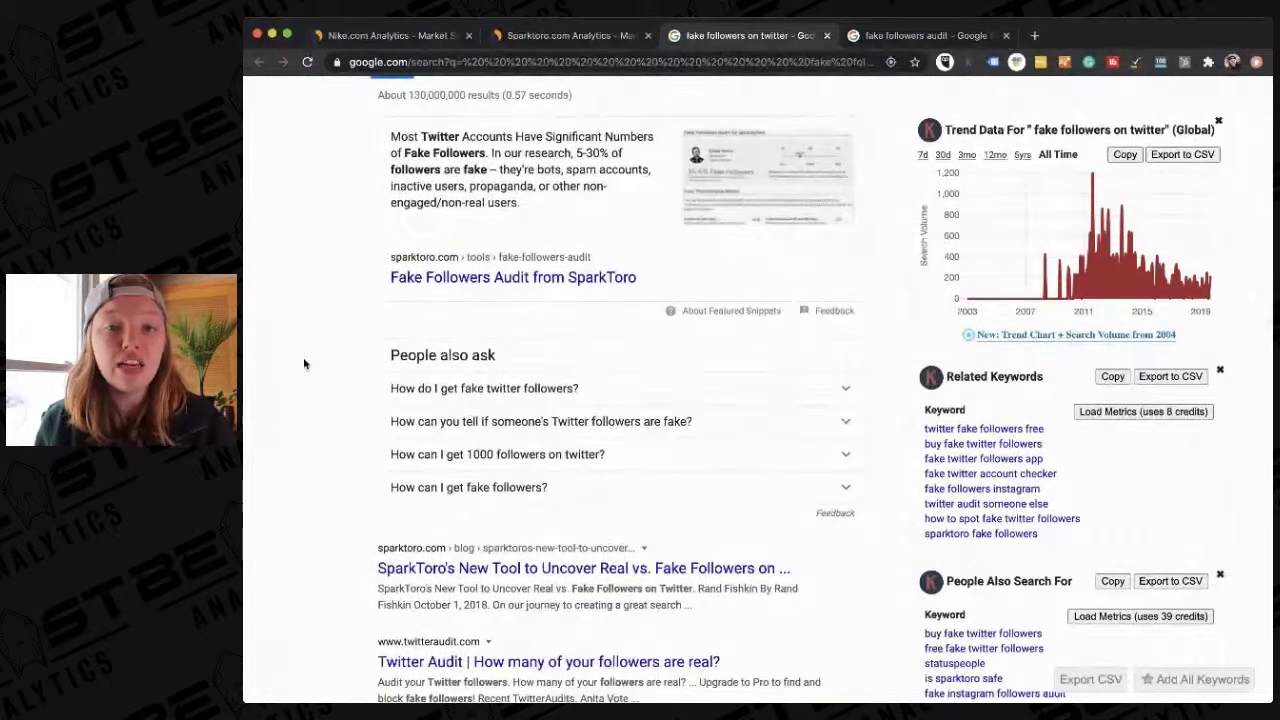
scroll(304, 364, down, 5)
scroll(304, 370, down, 10)
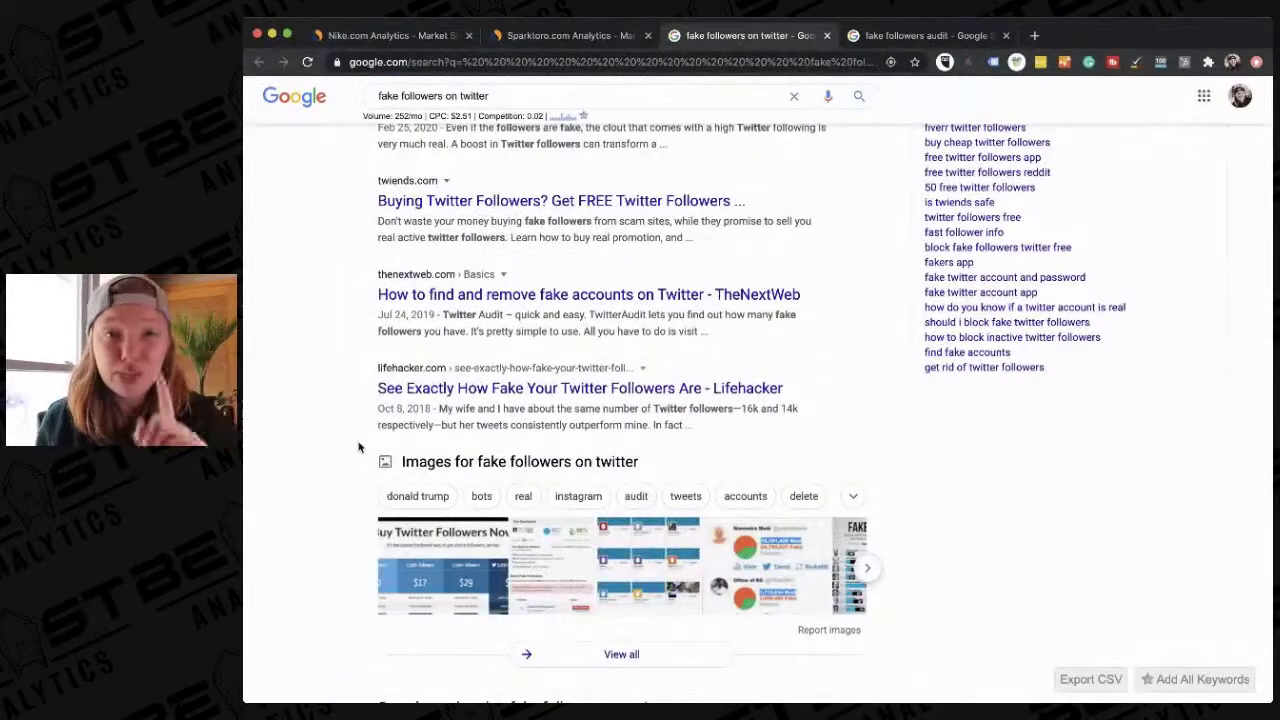
scroll(358, 447, up, 15)
scroll(357, 457, down, 3)
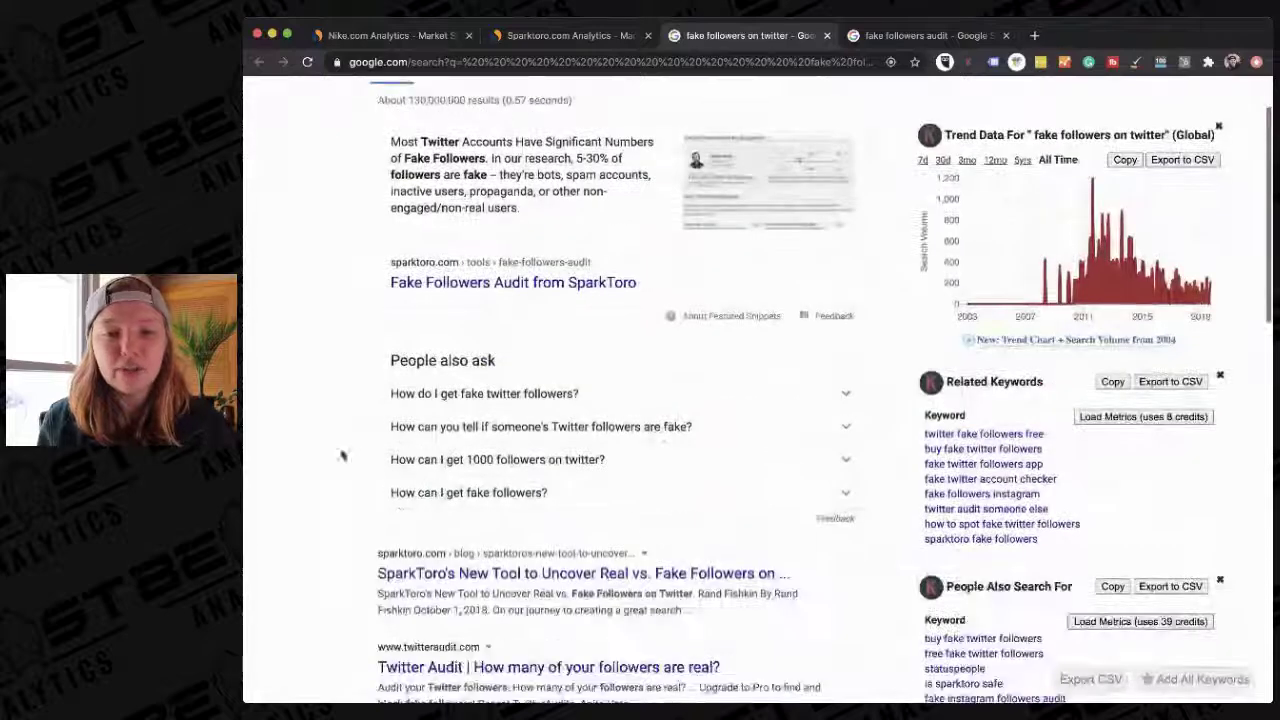
scroll(470, 450, down, 1)
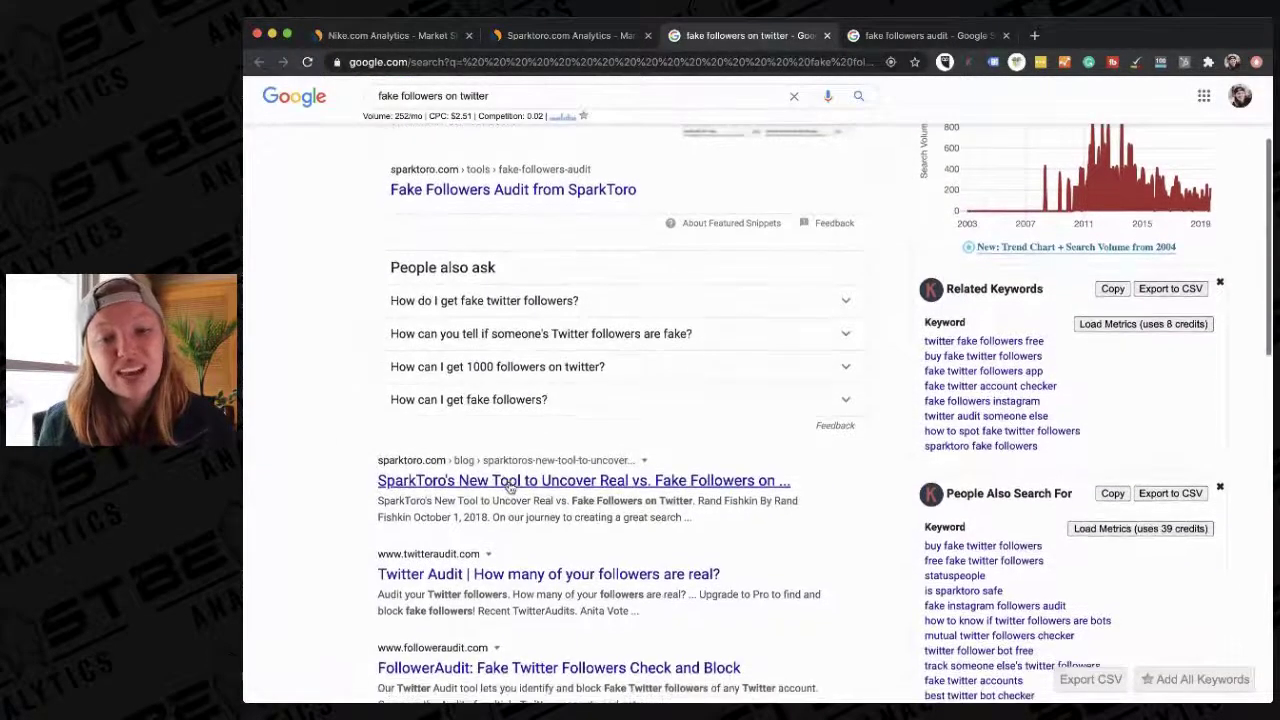
scroll(509, 490, up, 1)
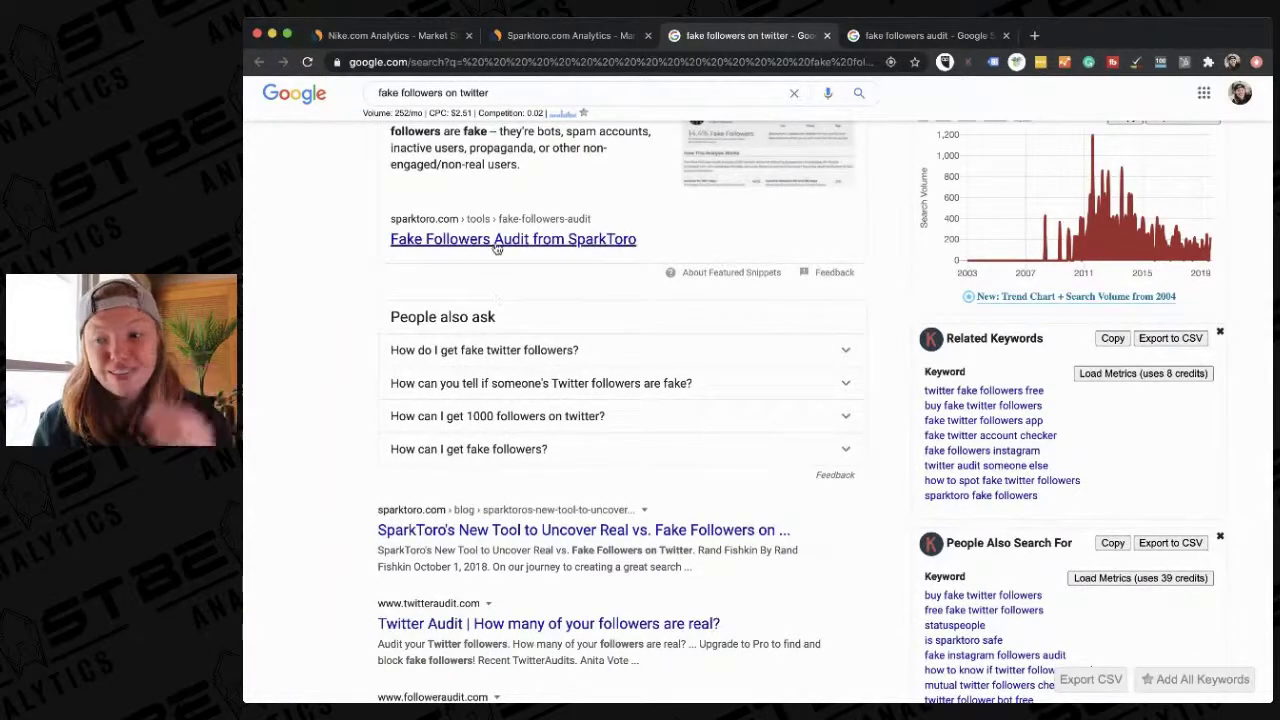
scroll(492, 242, up, 3)
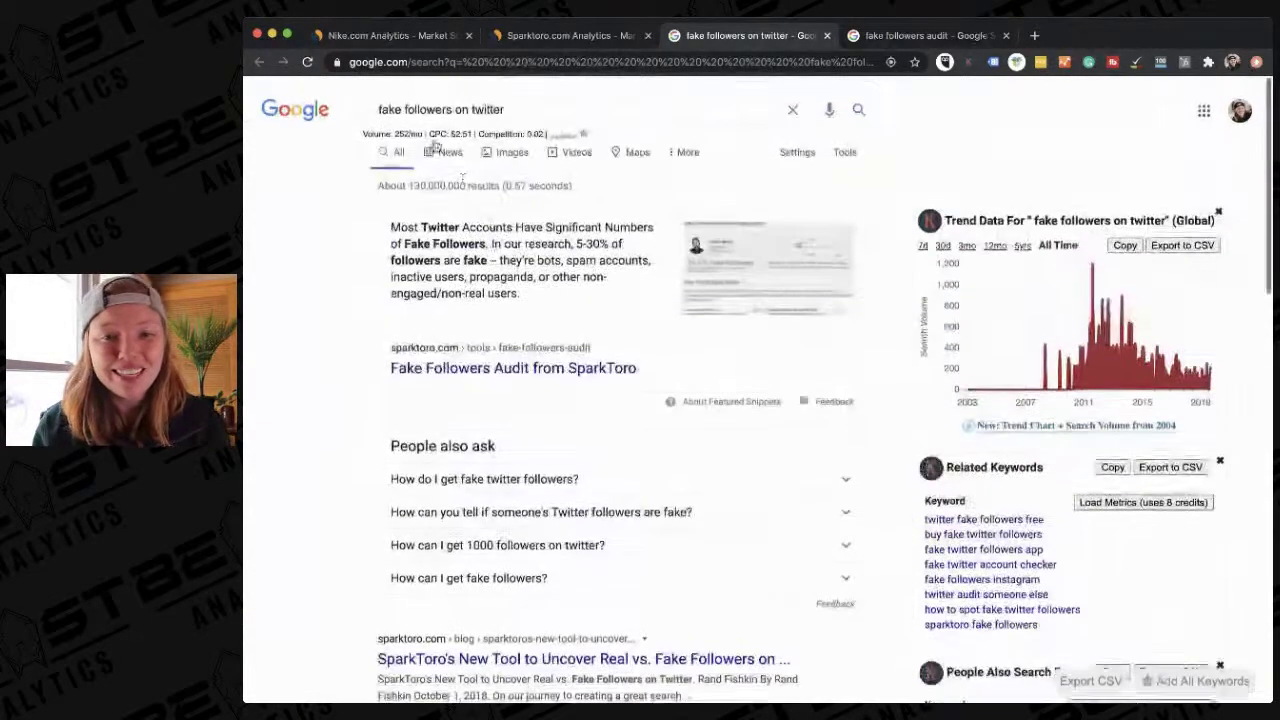
scroll(428, 277, down, 2)
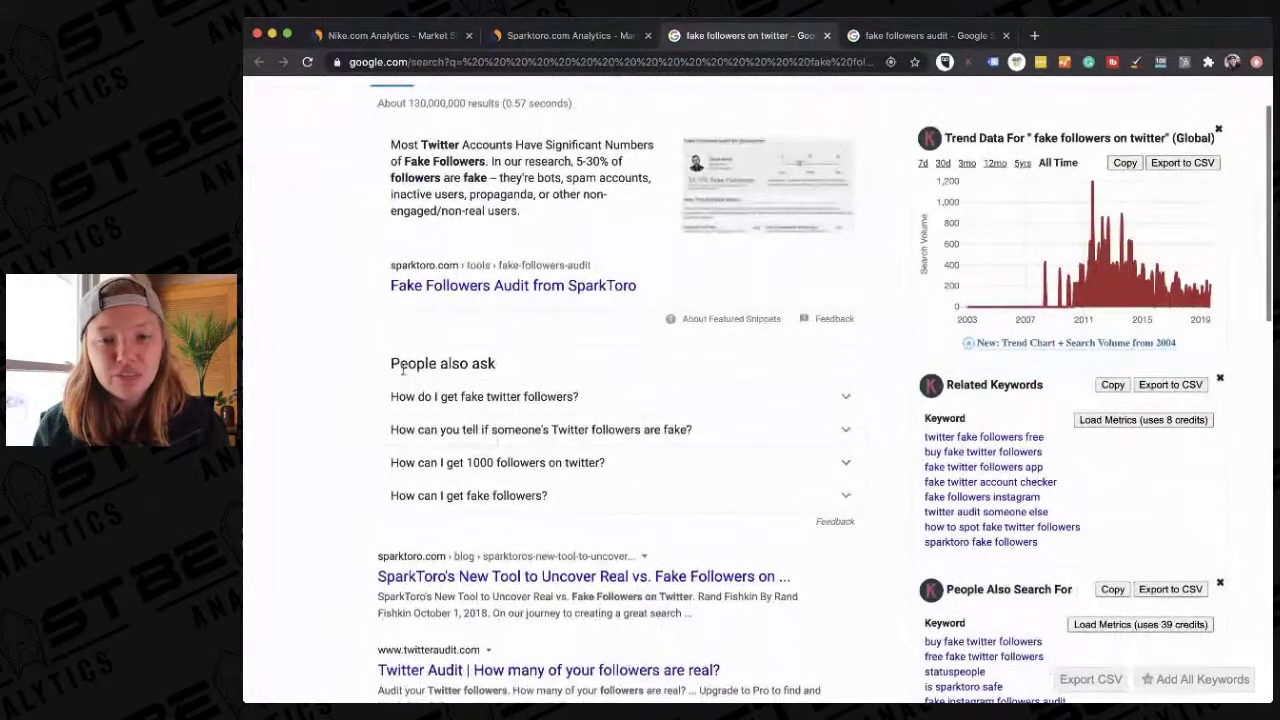
- Expand the People also ask questions on getting fake Twitter followers, telling if someone's Twitter followers are fake, and getting fake followers
scroll(422, 320, down, 1)
click(415, 348)
scroll(415, 350, down, 4)
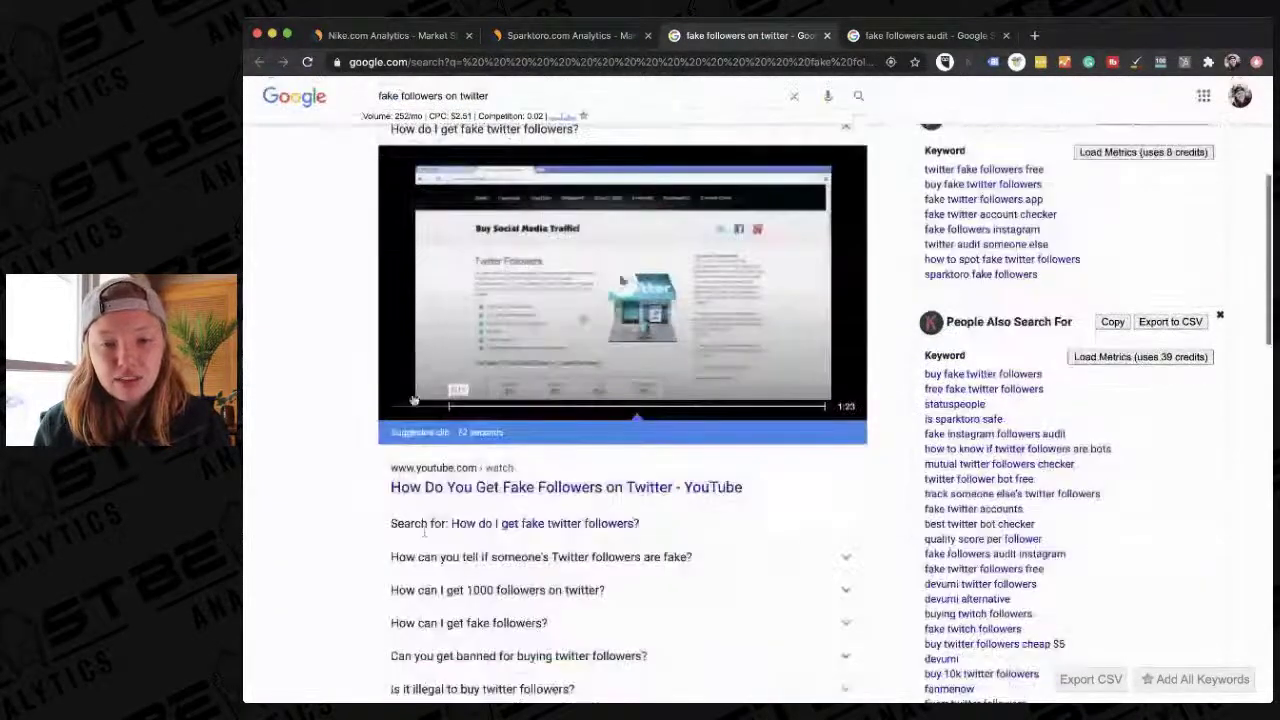
click(429, 558)
scroll(430, 567, down, 4)
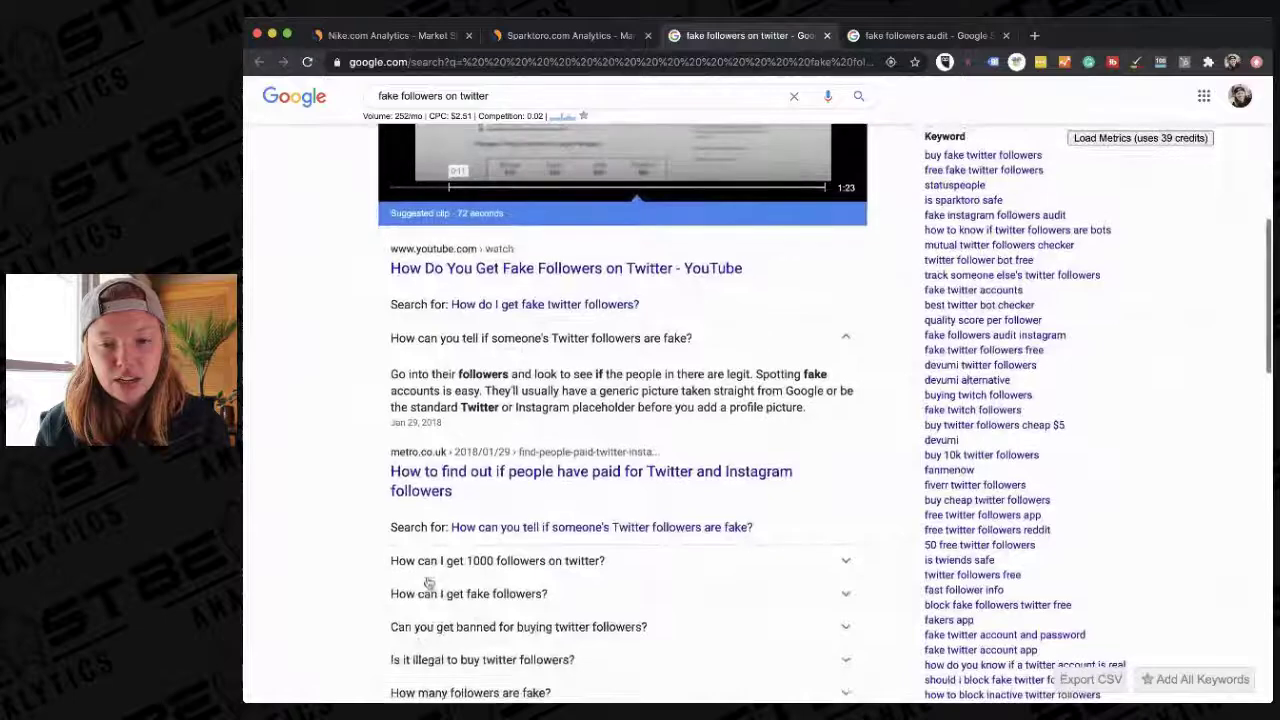
click(430, 592)
scroll(483, 395, down, 4)
scroll(483, 395, down, 10)
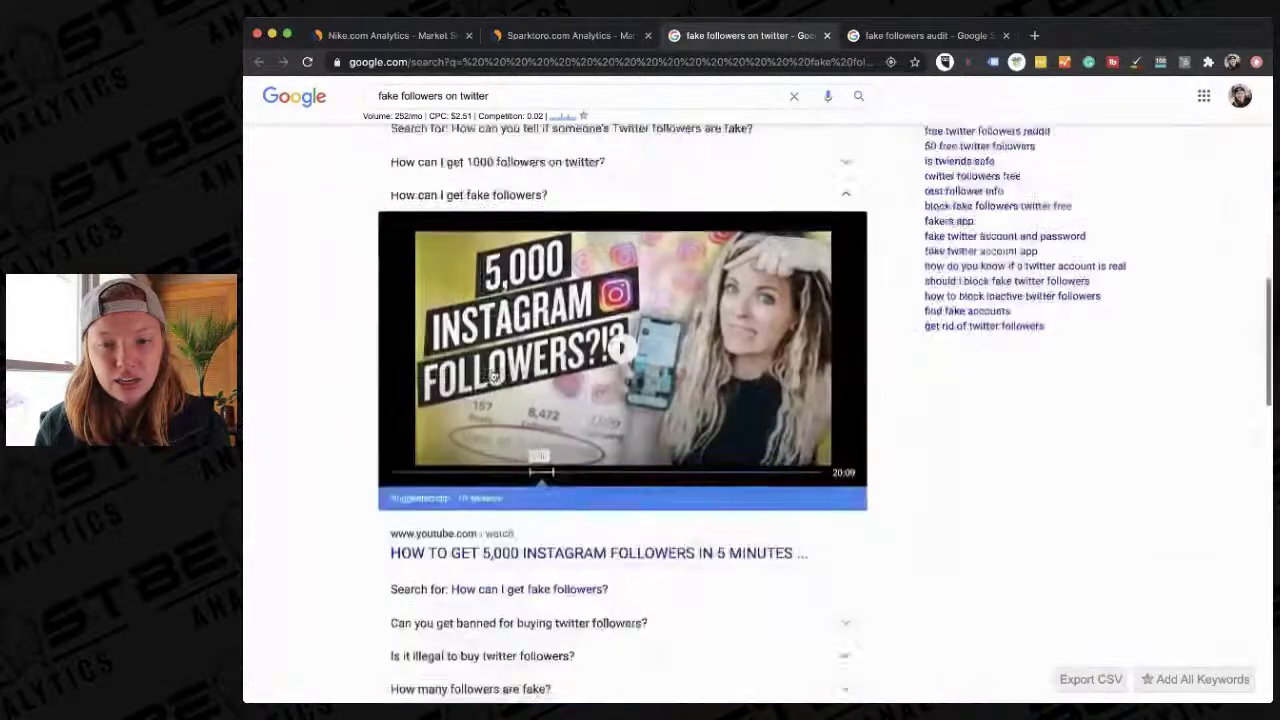
- Review the organic results below the People also ask questions, and return to sparktoro.com's top organic keywords in SimilarWeb
scroll(493, 375, down, 5)
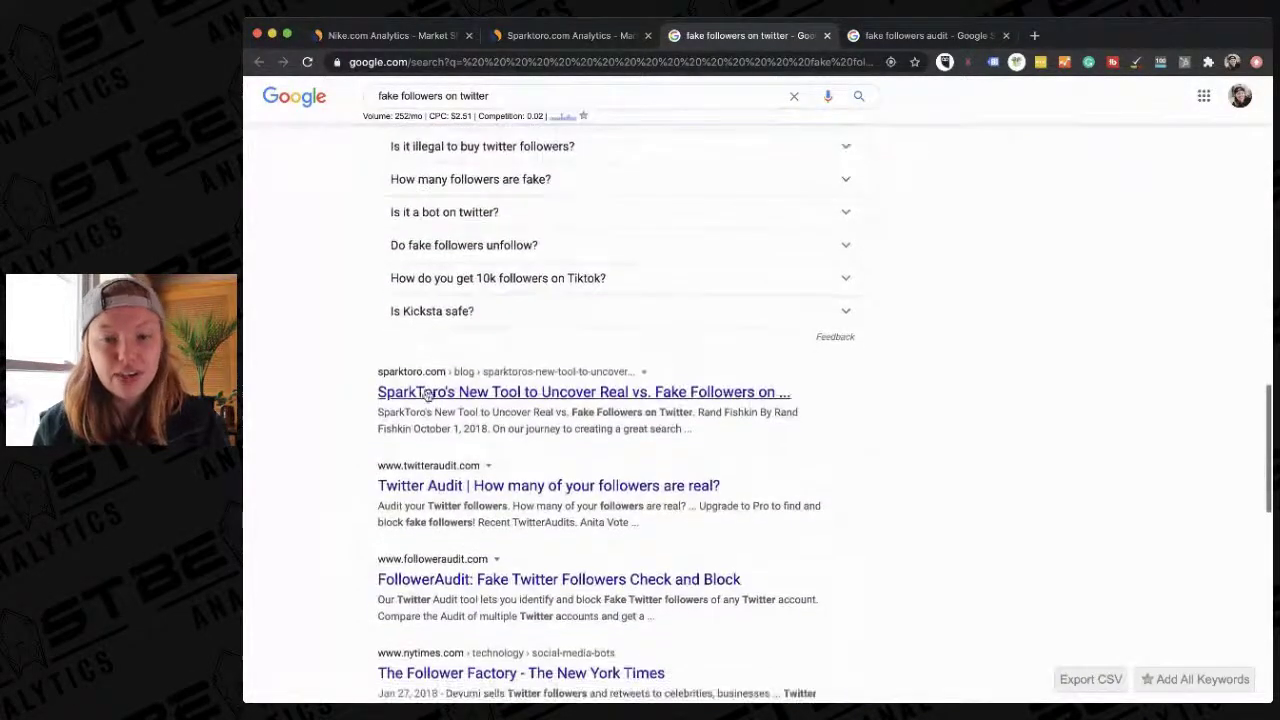
scroll(427, 395, down, 5)
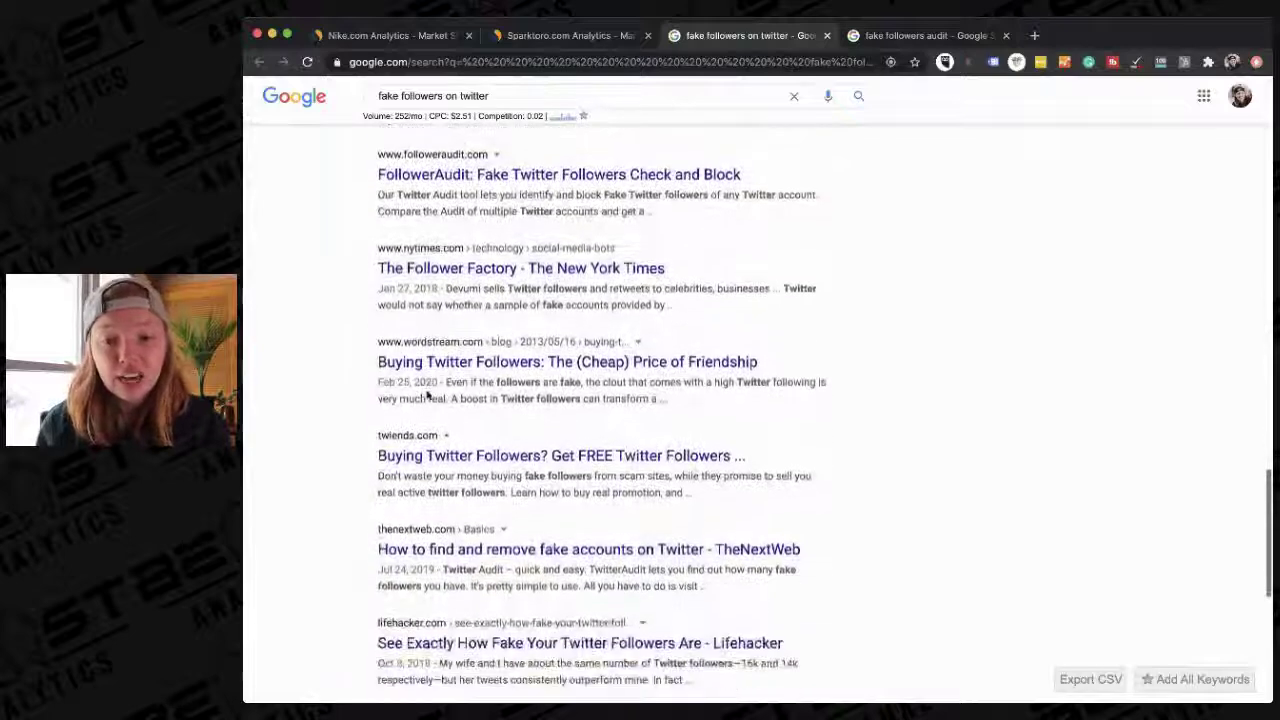
scroll(426, 394, down, 3)
scroll(426, 394, up, 20)
key(super+Tab)
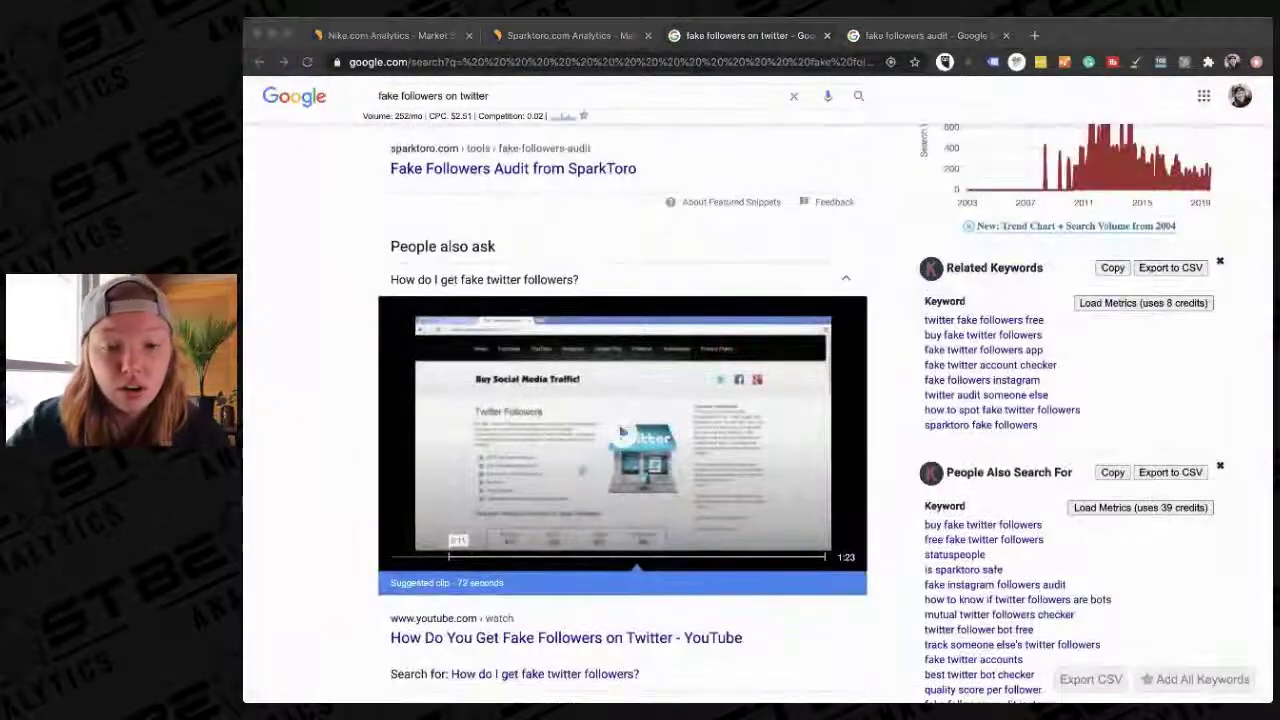
click(880, 270)
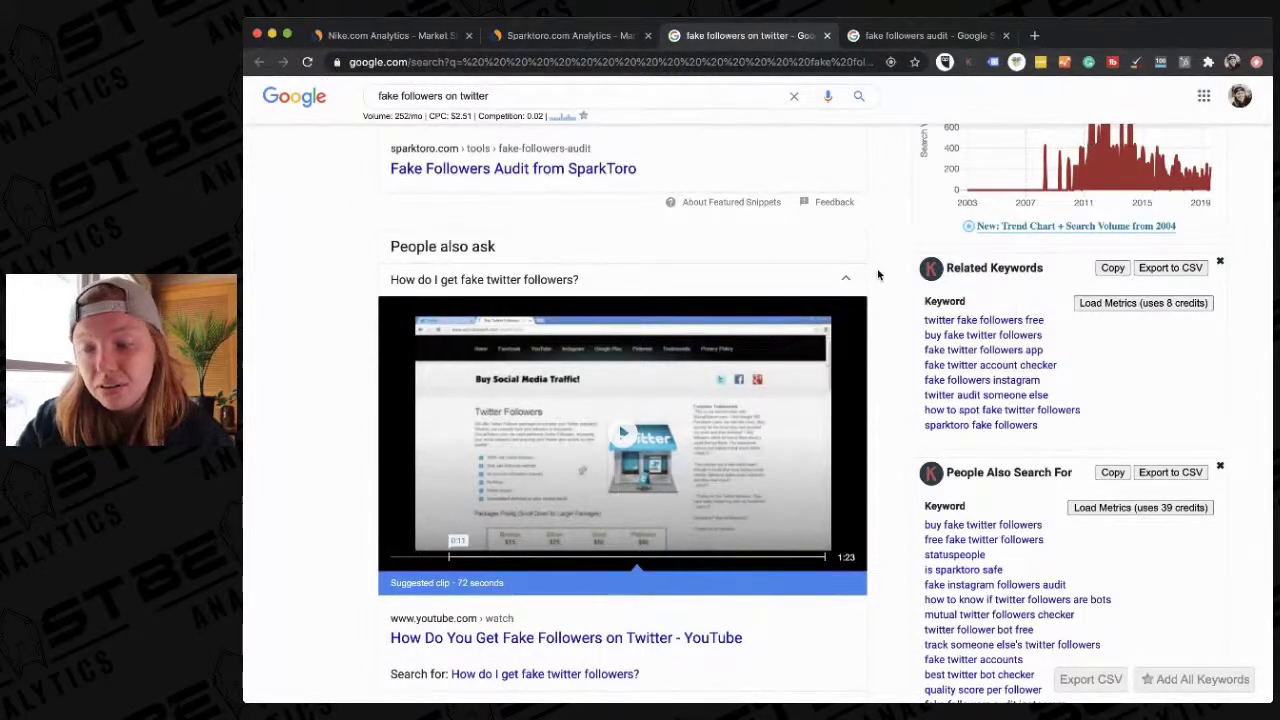
click(550, 36)
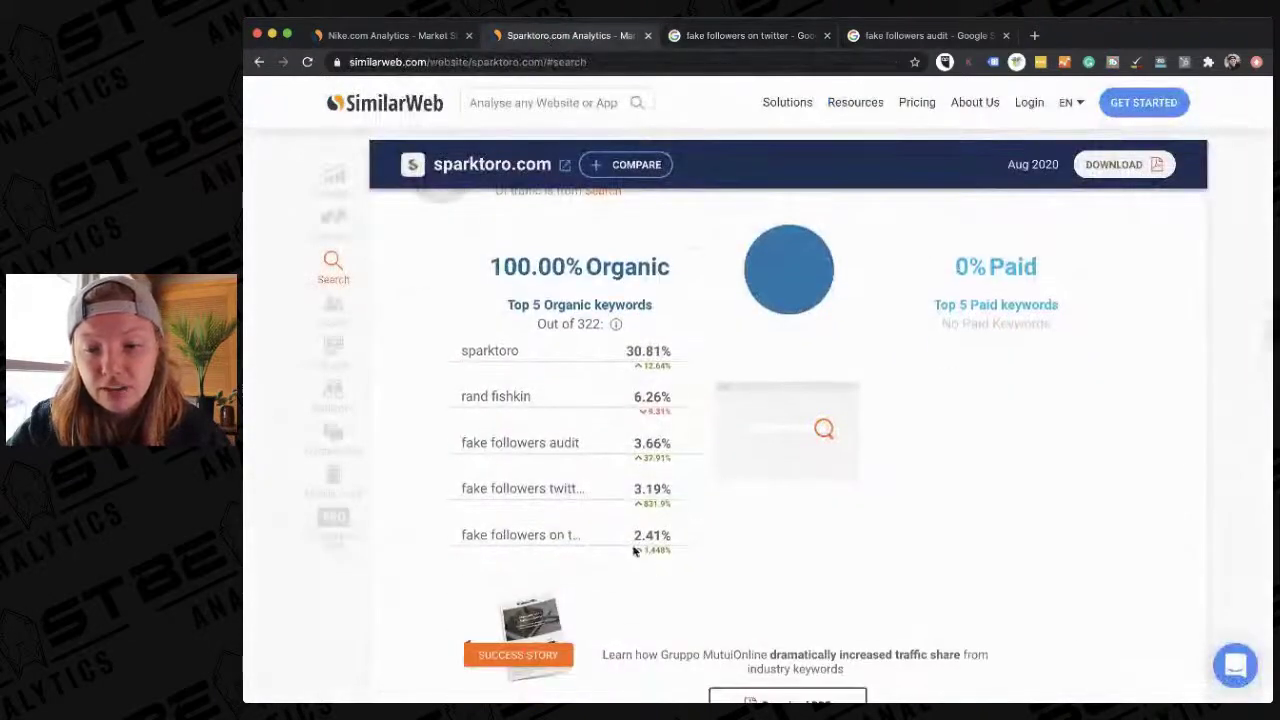
- Examine sparktoro.com's display advertising and audience interests, and try to open the full list of also visited websites
scroll(630, 547, down, 5)
scroll(628, 545, down, 5)
scroll(623, 514, up, 3)
scroll(623, 514, down, 3)
scroll(623, 514, down, 5)
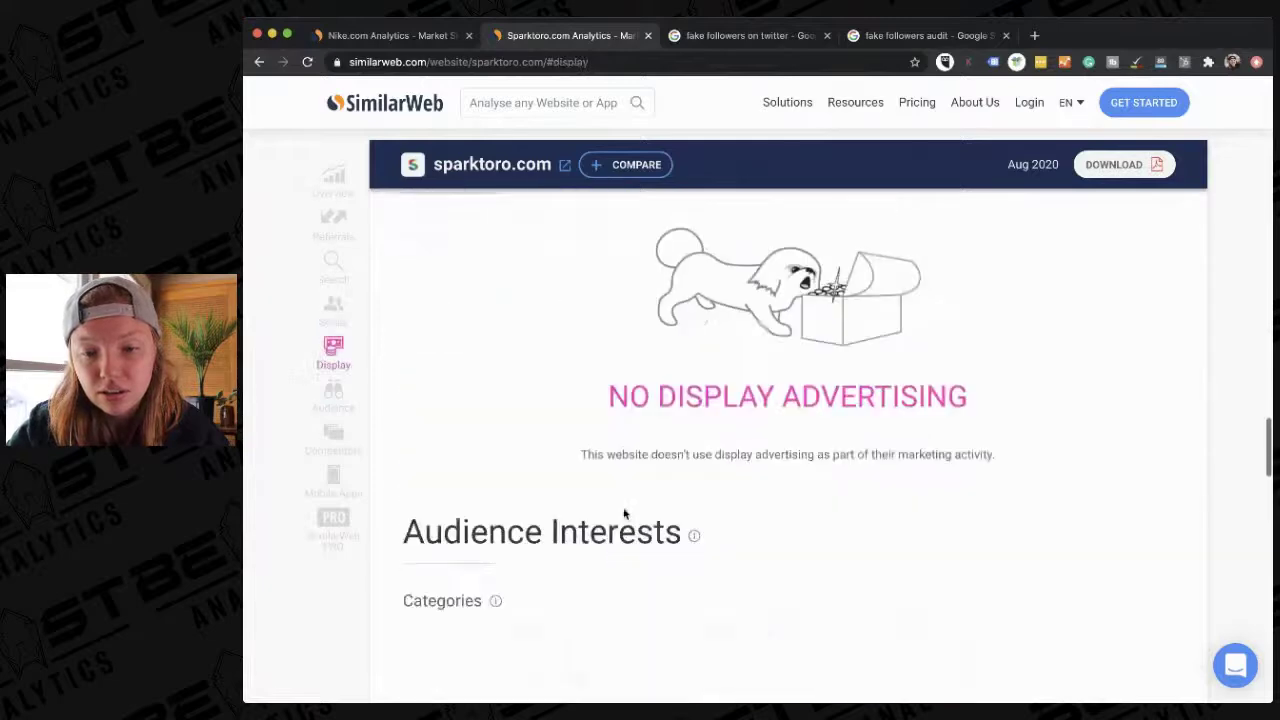
scroll(623, 514, down, 4)
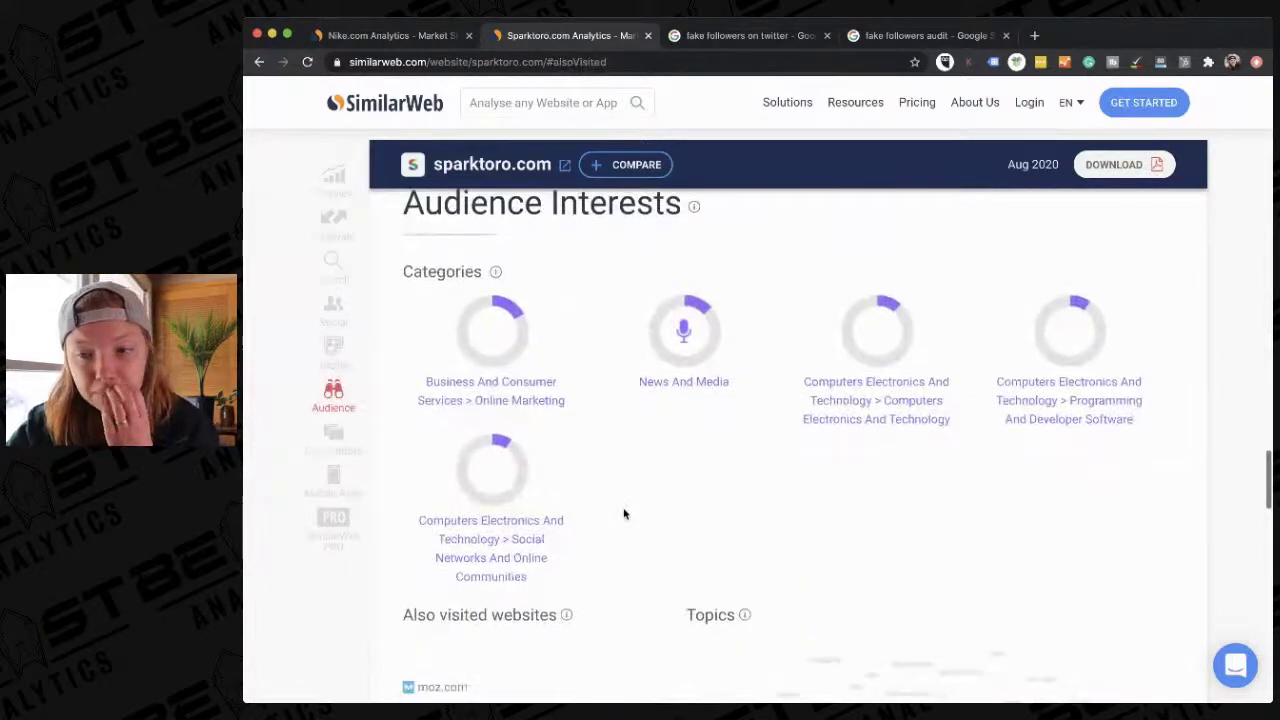
scroll(623, 514, down, 3)
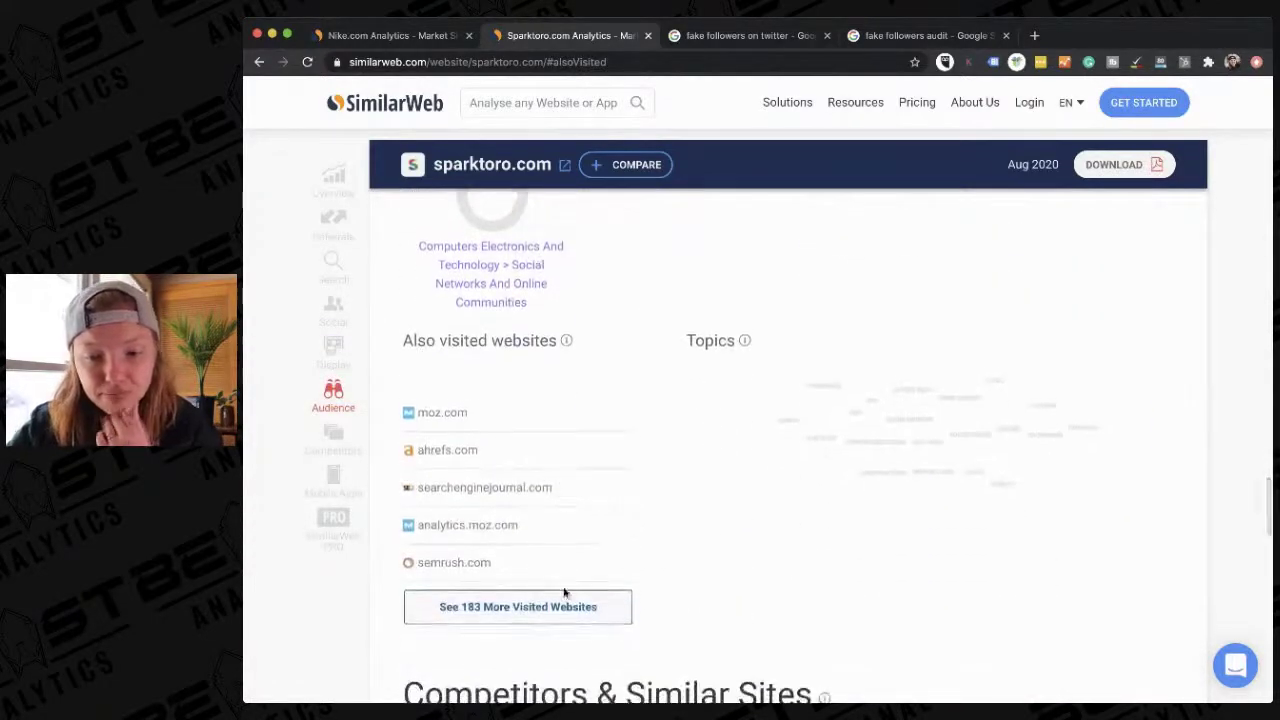
click(555, 610)
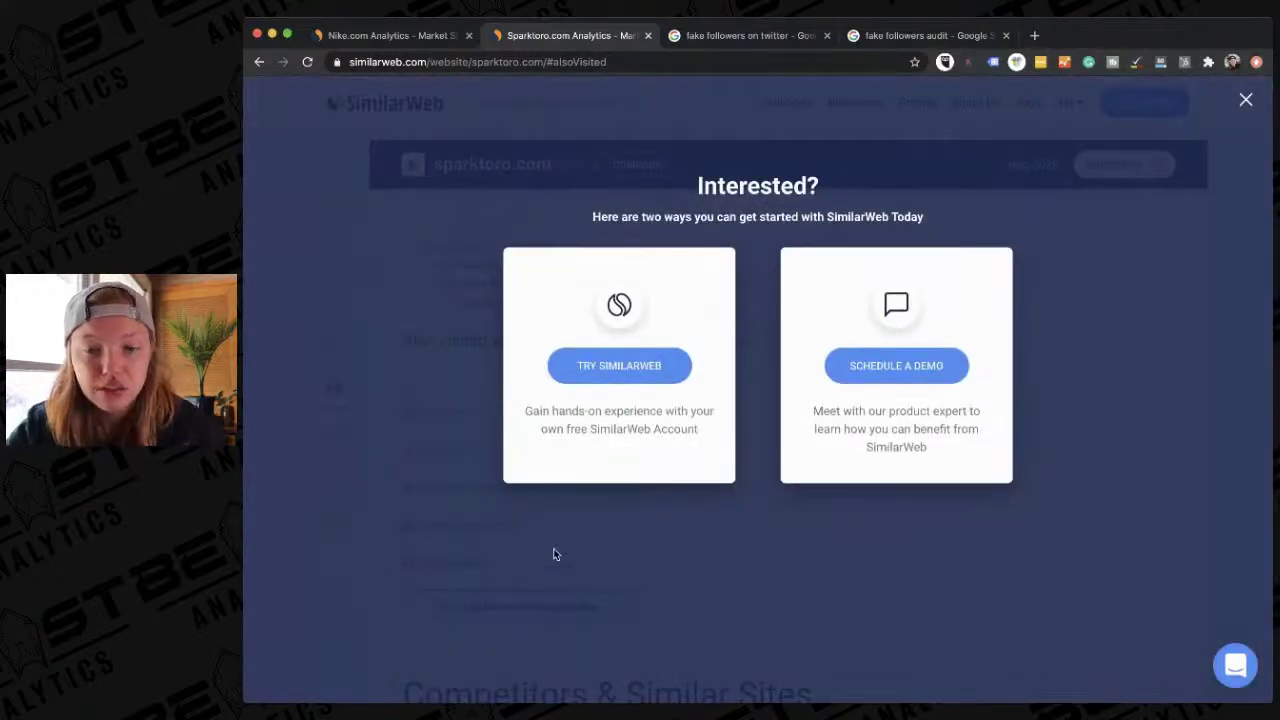
click(1245, 101)
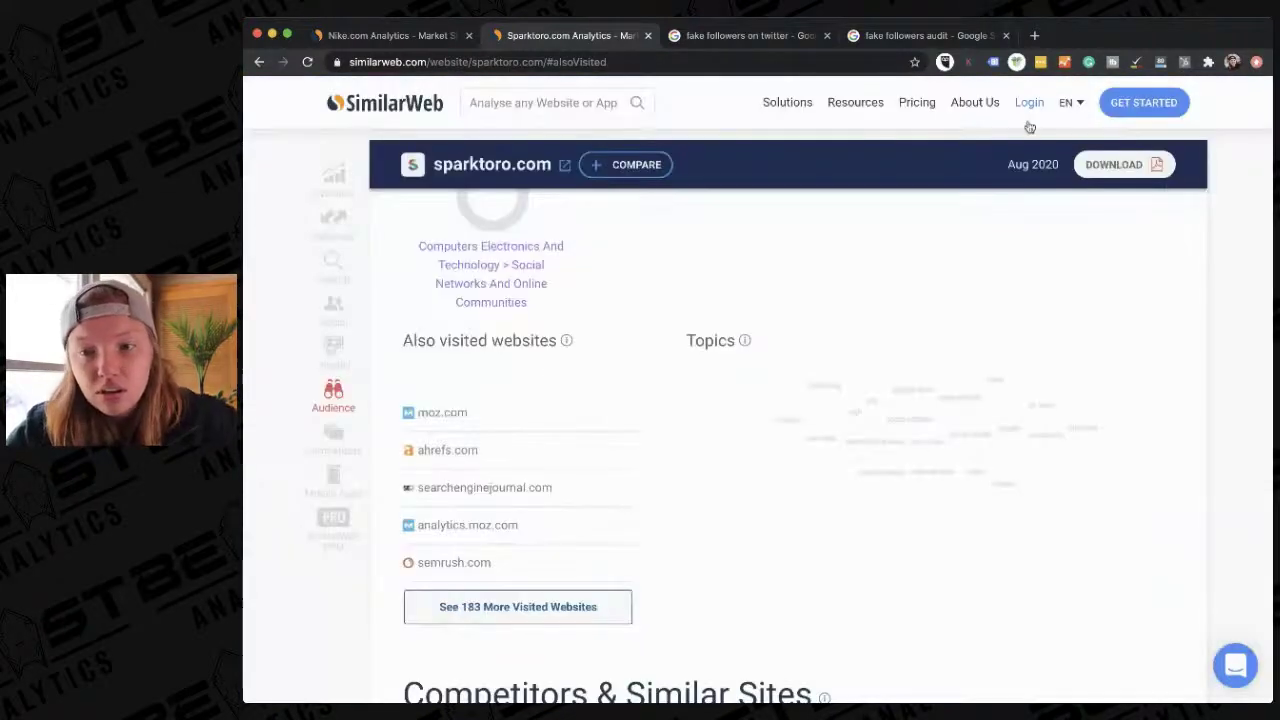
- Skim sparktoro.com's related mobile apps and overview, and review its Competitors & Similar Sites section
scroll(831, 420, down, 5)
scroll(829, 419, down, 5)
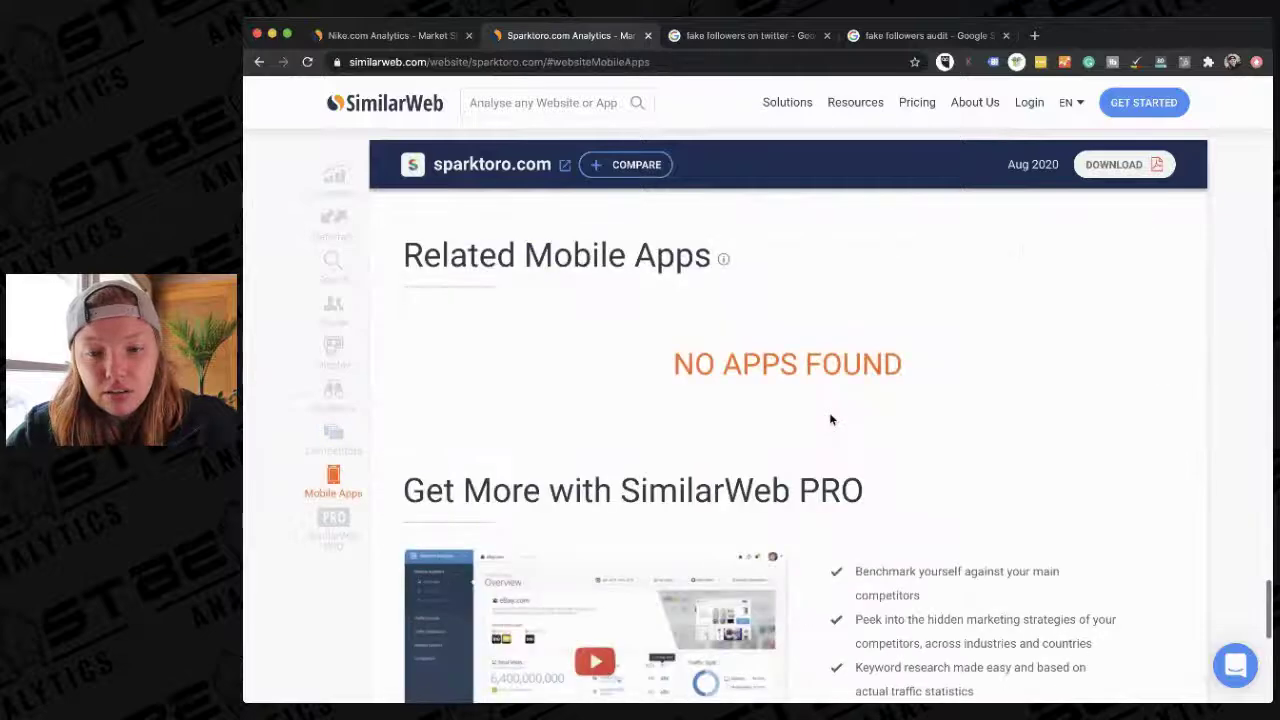
scroll(829, 419, down, 3)
scroll(829, 419, up, 20)
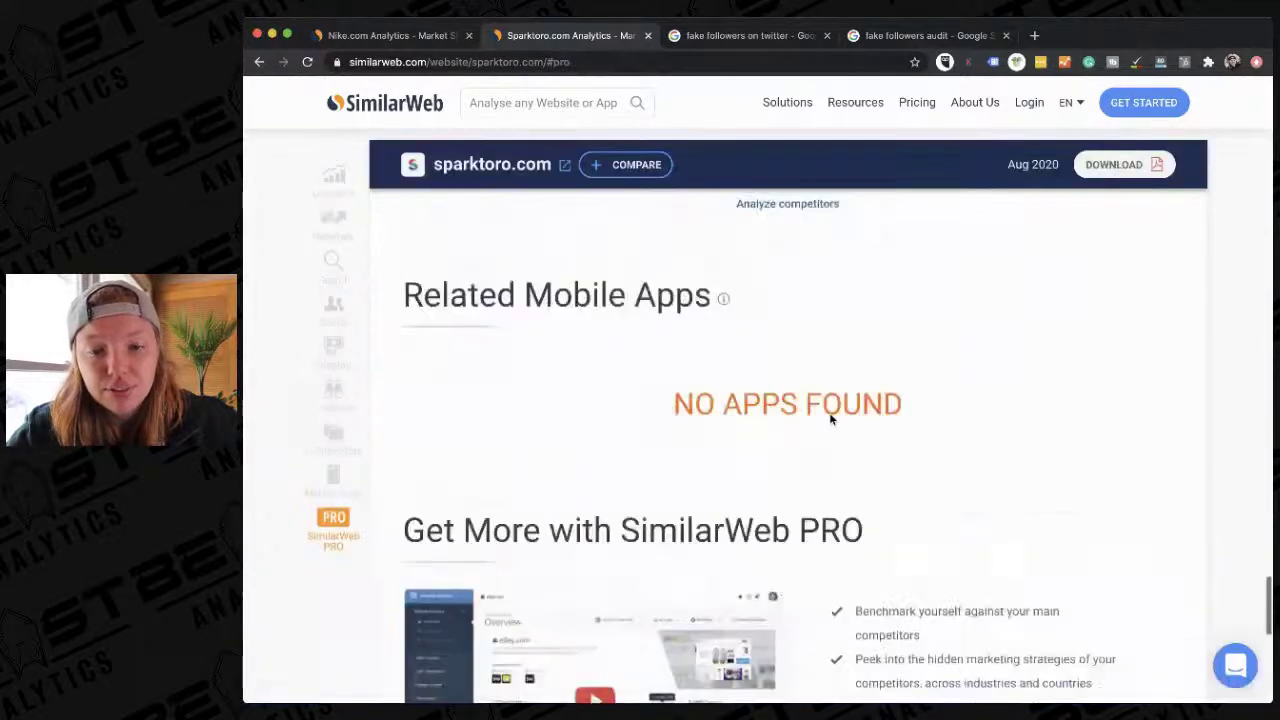
scroll(829, 419, up, 2)
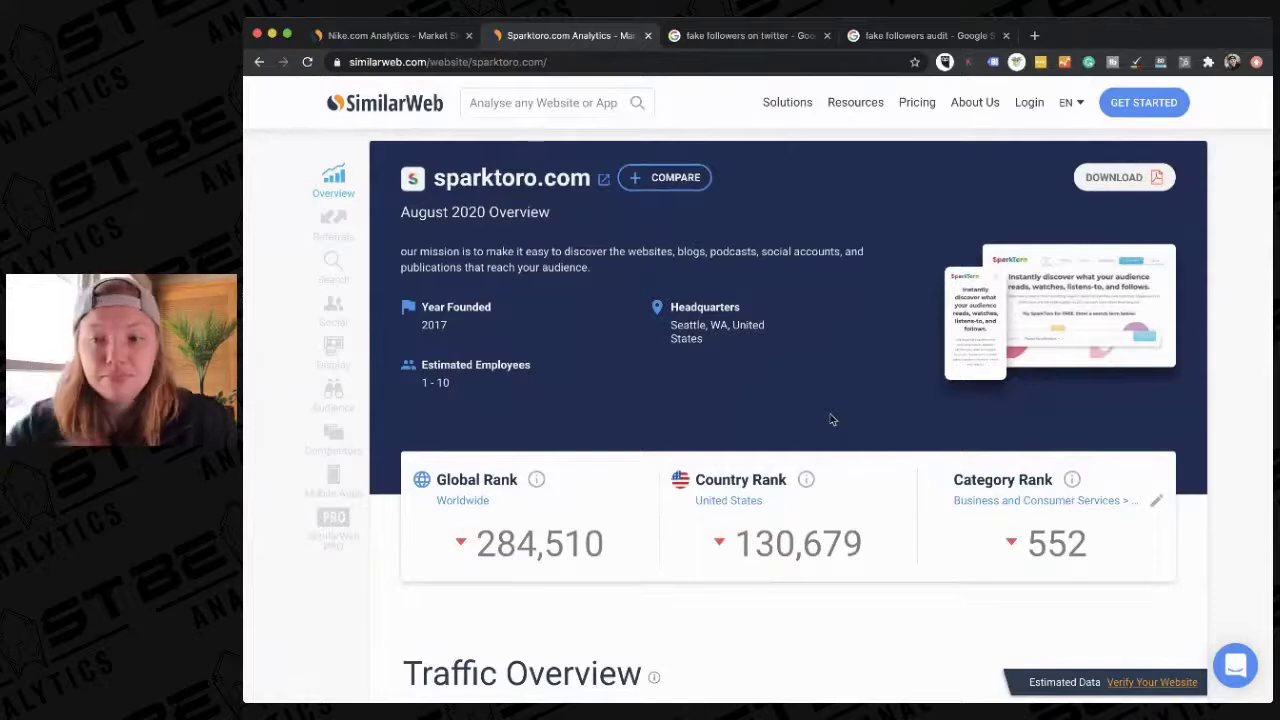
scroll(943, 449, down, 20)
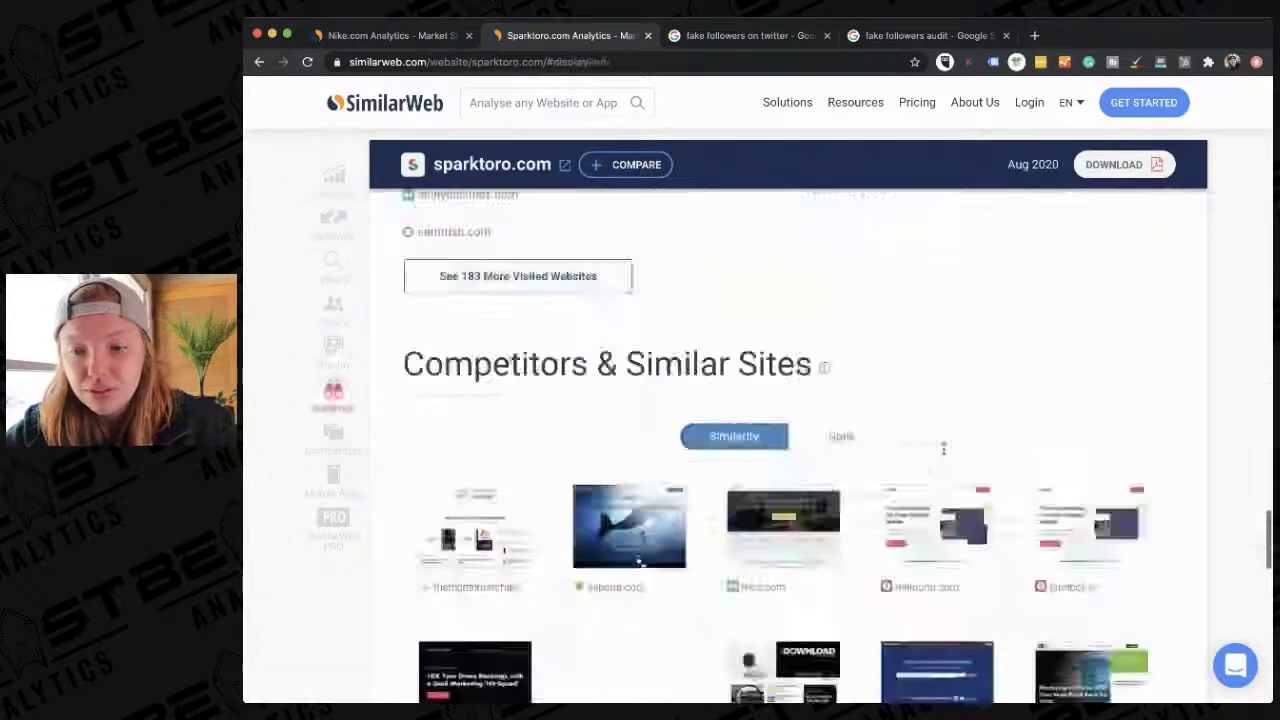
scroll(943, 449, down, 5)
scroll(943, 449, up, 3)
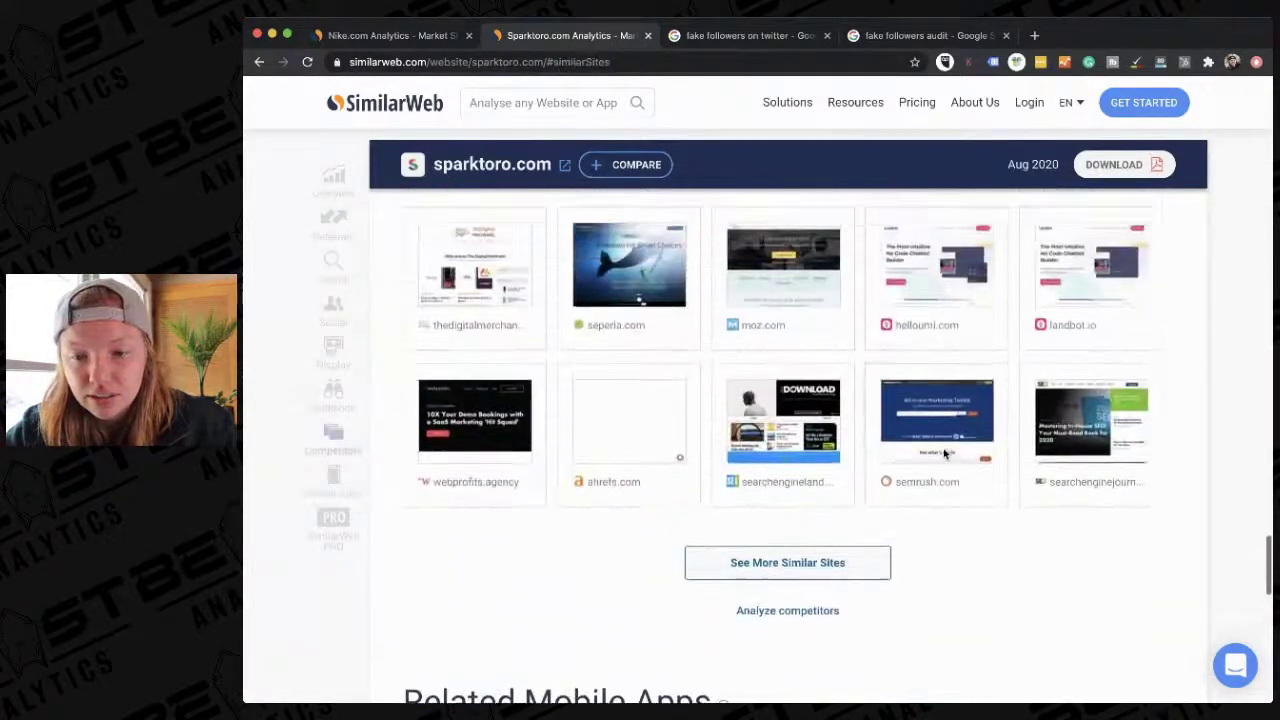
- Open the competitor analysis from sparktoro.com's similar sites, and look over its ranks and the Competitors & Alternatives section
click(794, 618)
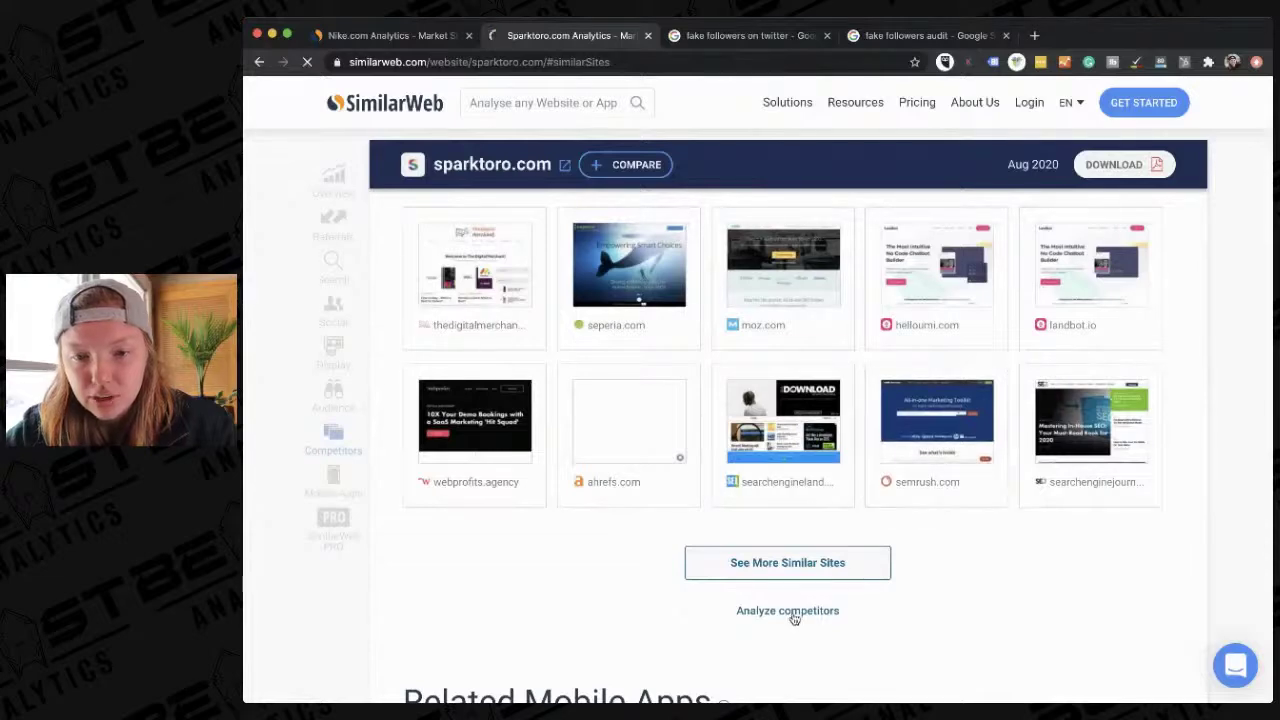
scroll(794, 618, down, 5)
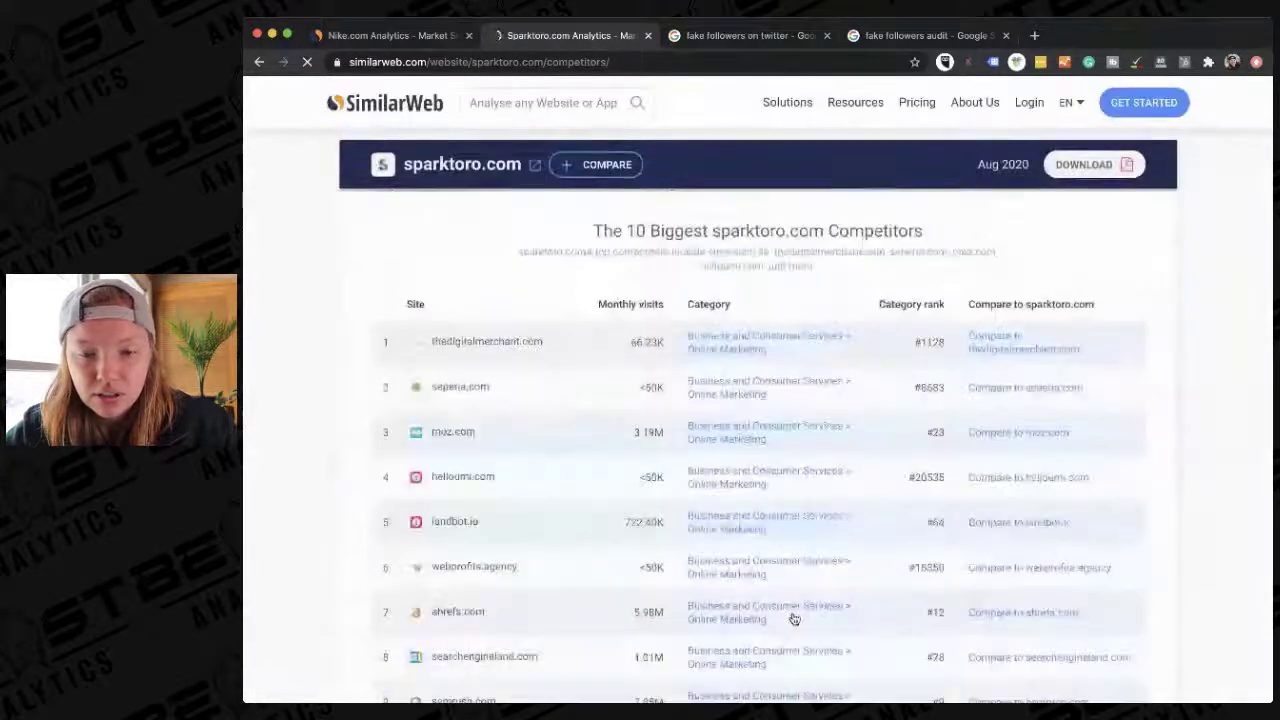
scroll(794, 618, up, 4)
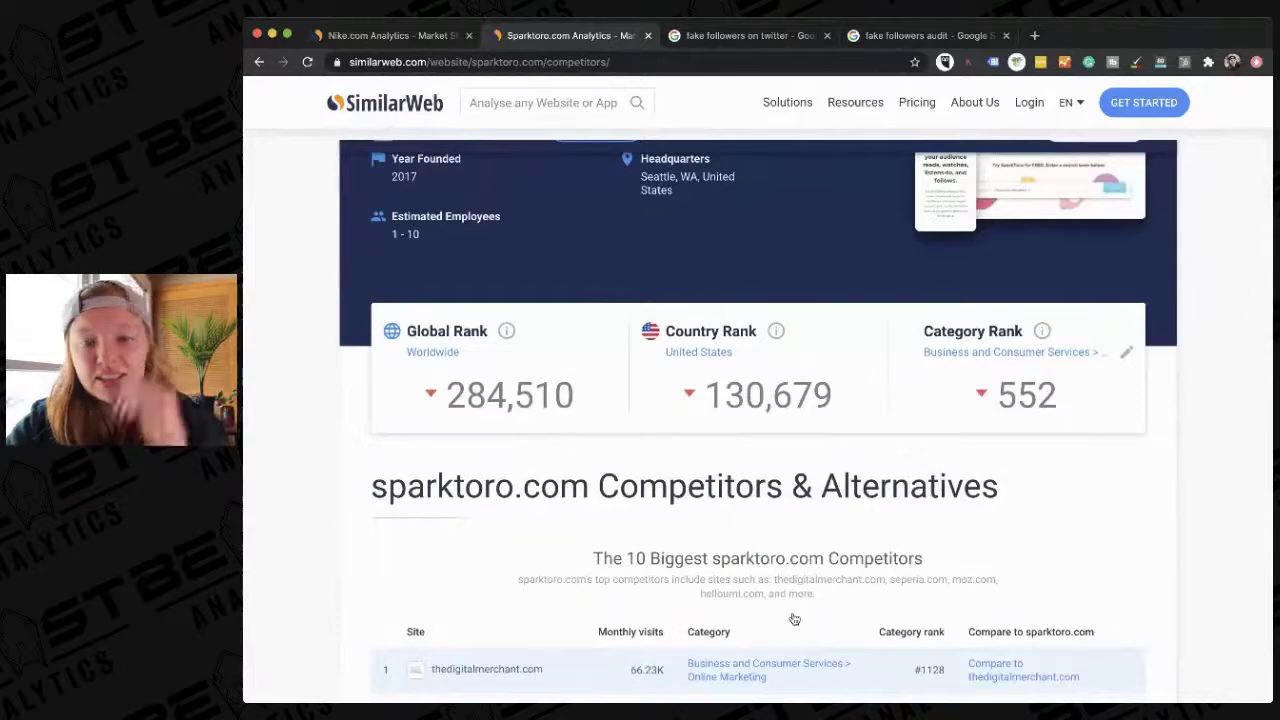
scroll(794, 619, up, 3)
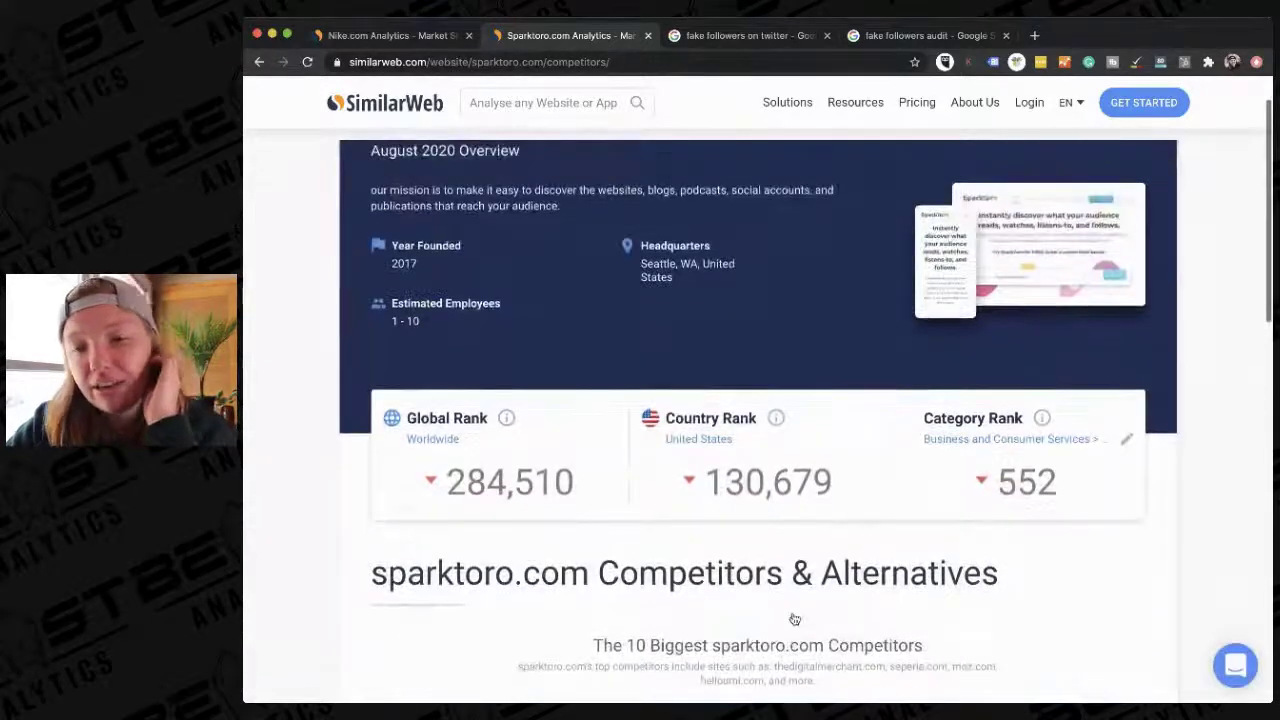
scroll(794, 618, down, 4)
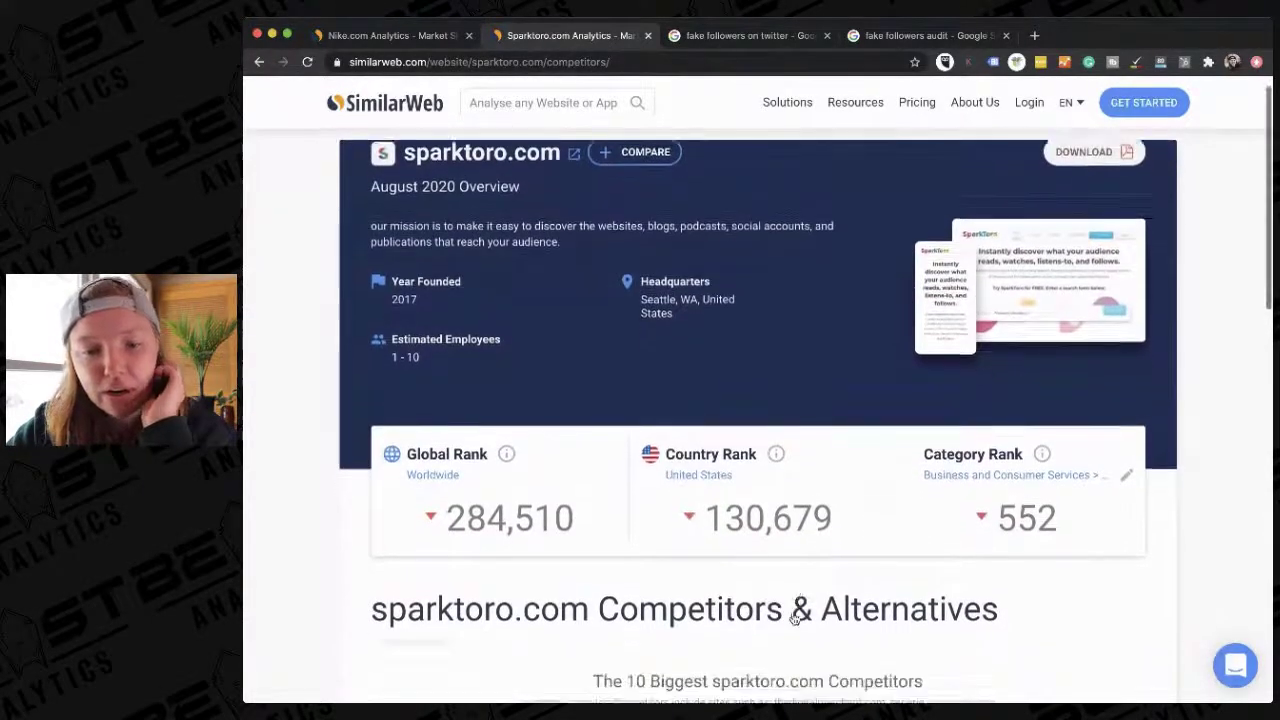
scroll(794, 618, down, 2)
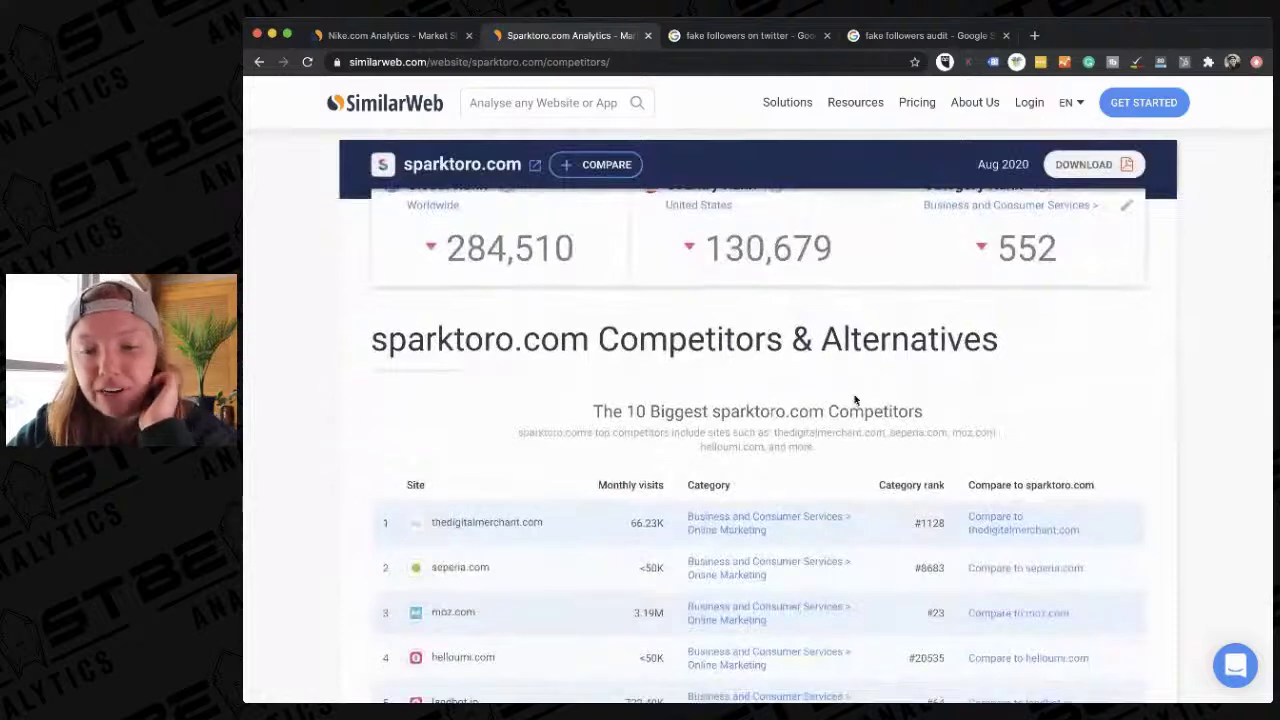
- Examine the monthly visits and categories in the biggest sparktoro.com competitors table, and the summary beneath it
scroll(825, 490, down, 2)
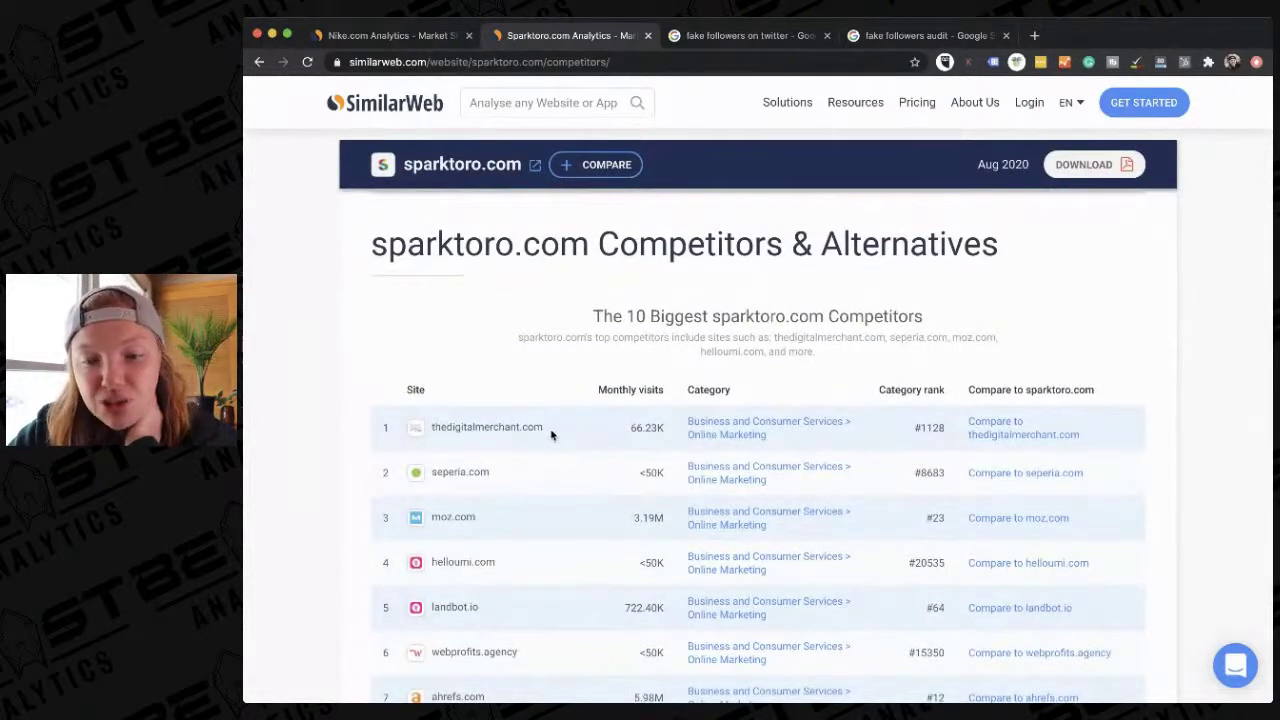
scroll(584, 440, down, 1)
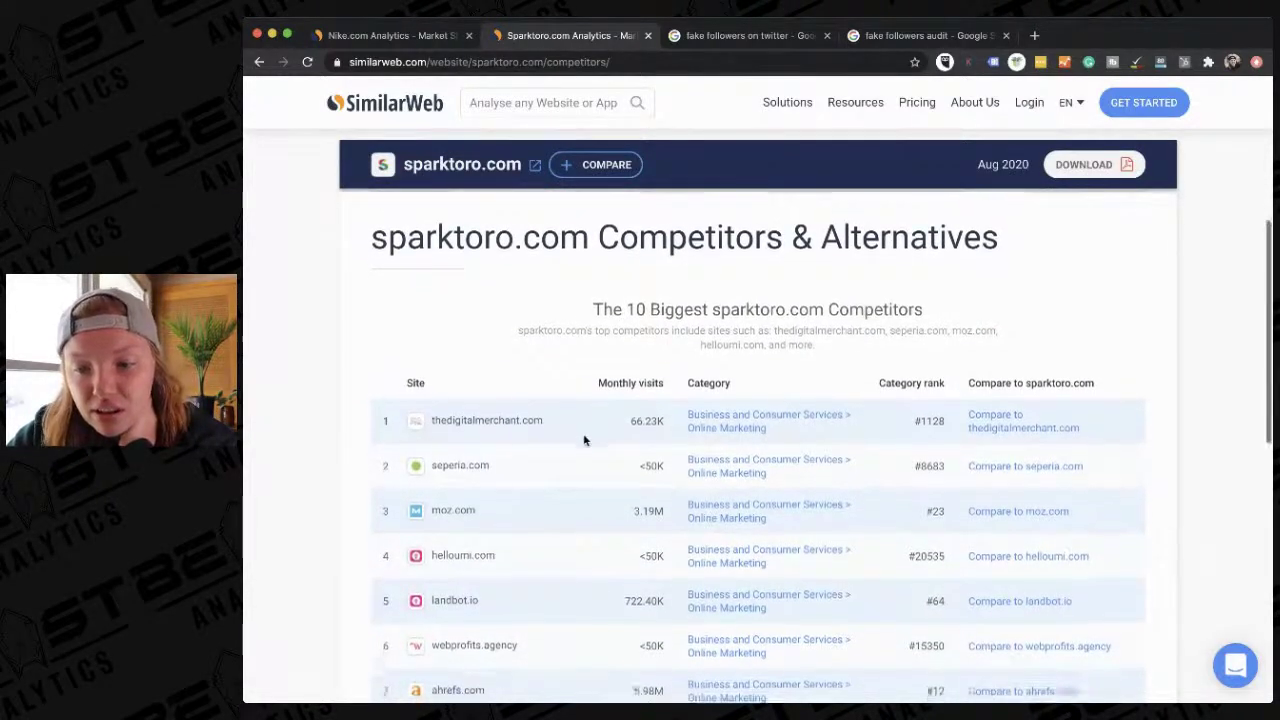
scroll(584, 440, down, 2)
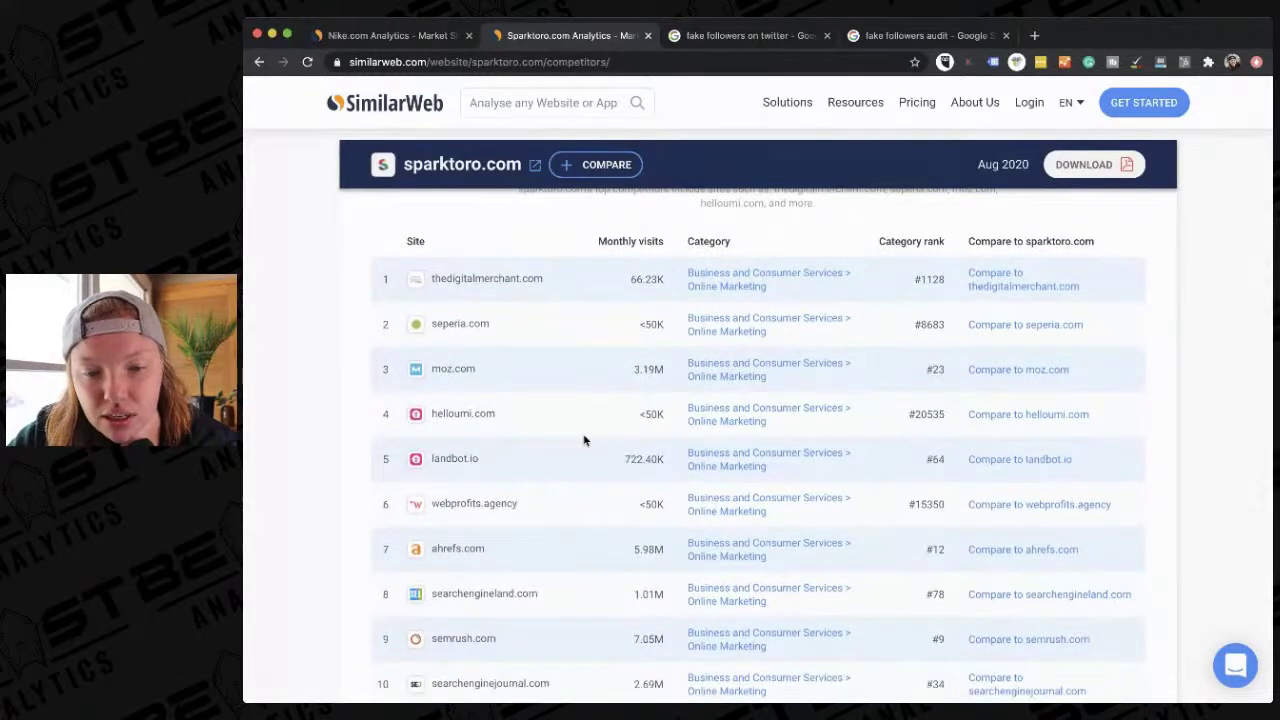
scroll(584, 440, down, 3)
scroll(584, 440, down, 6)
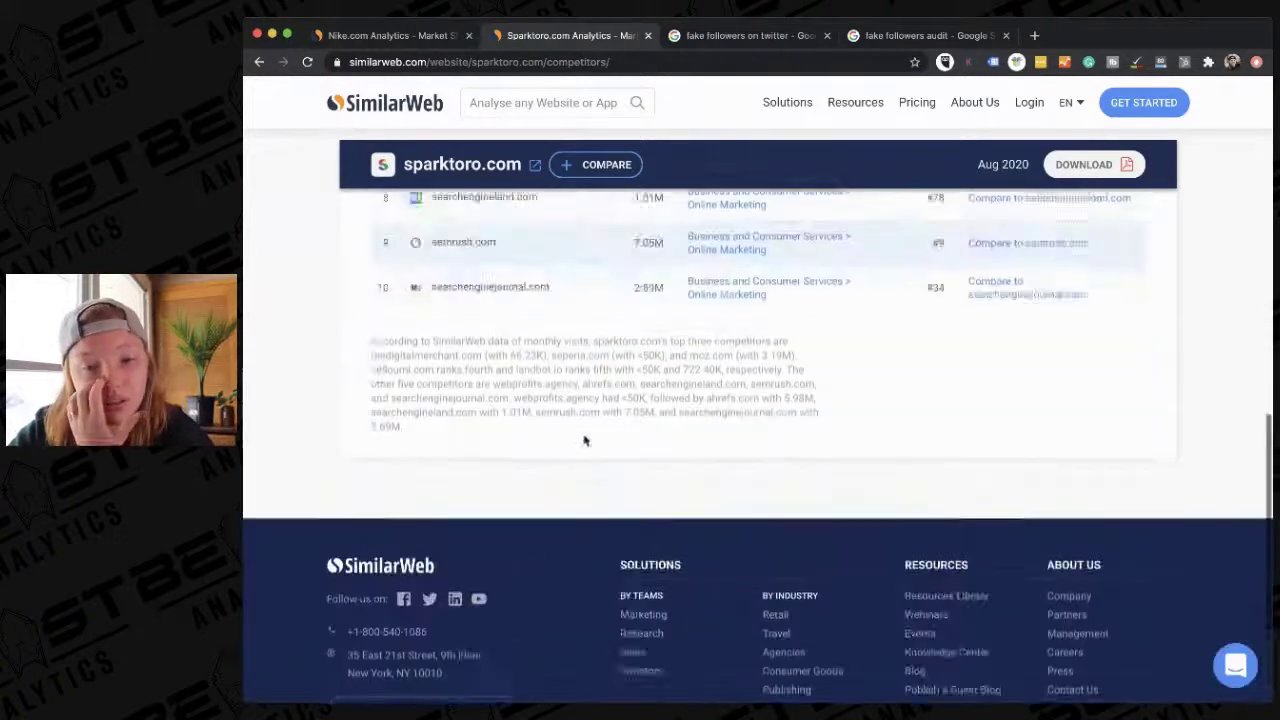
scroll(584, 440, up, 4)
scroll(851, 400, up, 12)
scroll(845, 392, down, 6)
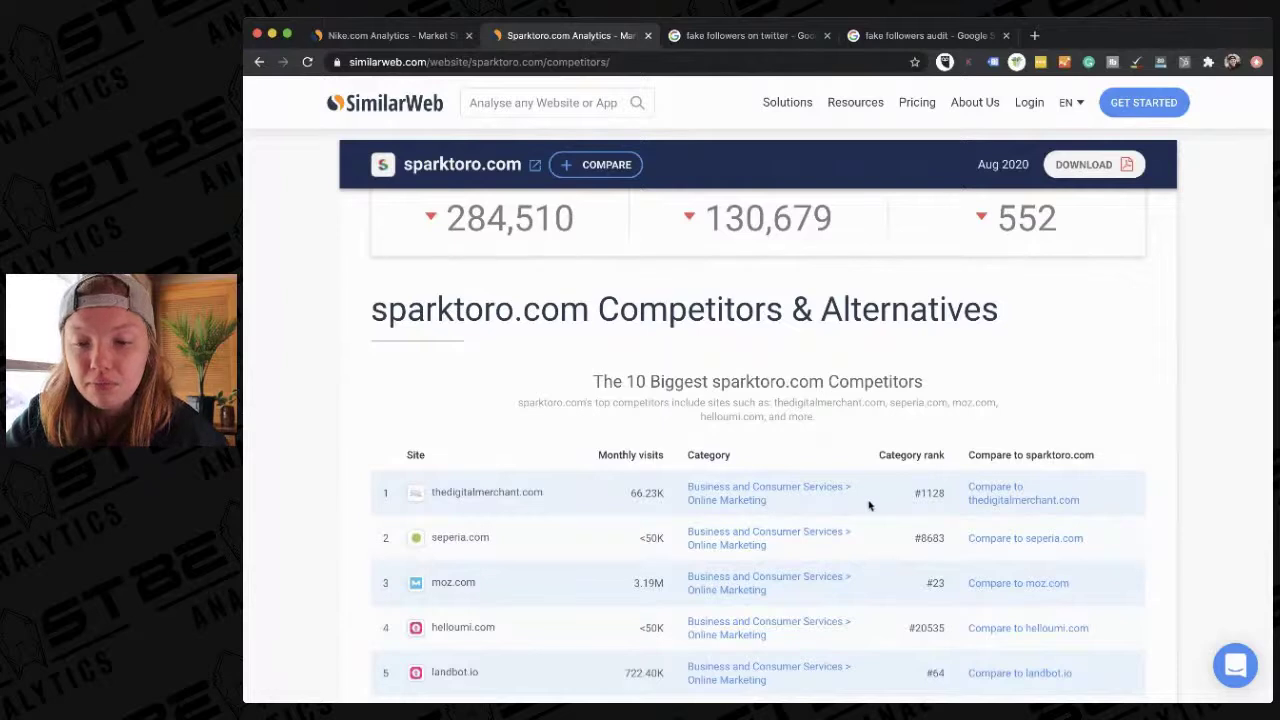
- Compare sparktoro.com's category rank with the category ranks of the ten listed competitors
scroll(921, 509, up, 1)
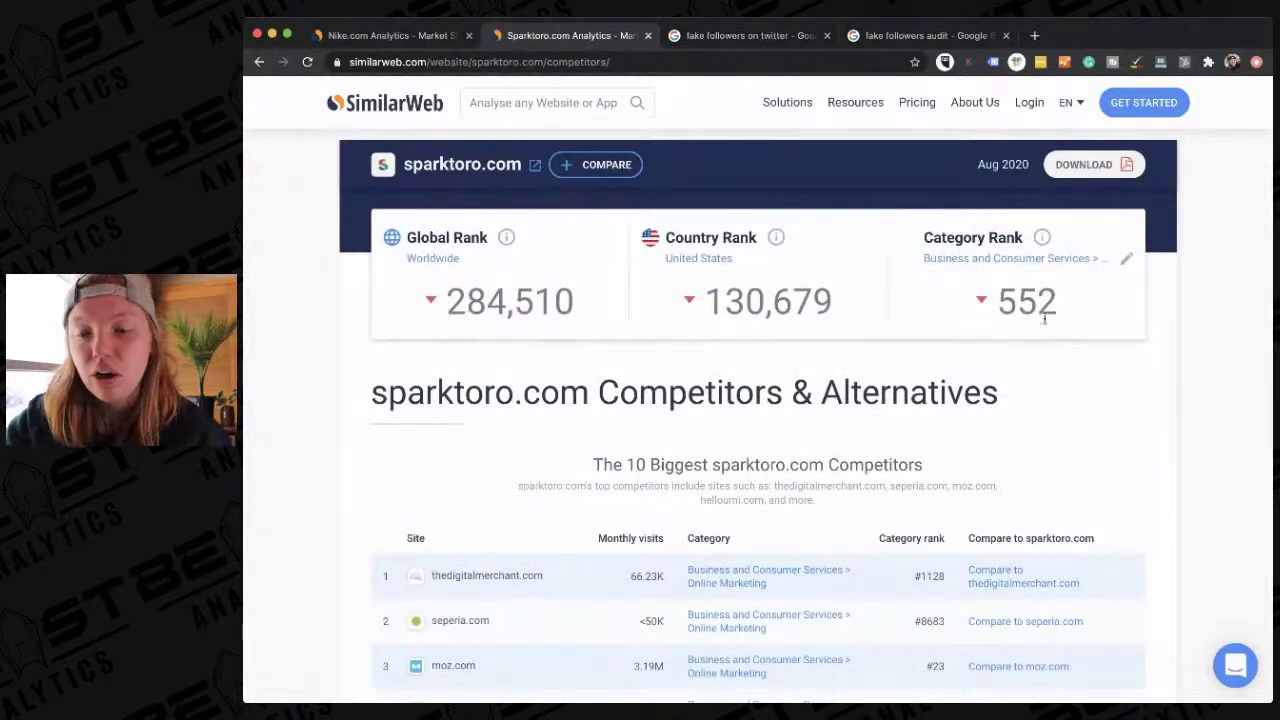
scroll(995, 380, down, 1)
scroll(930, 490, down, 1)
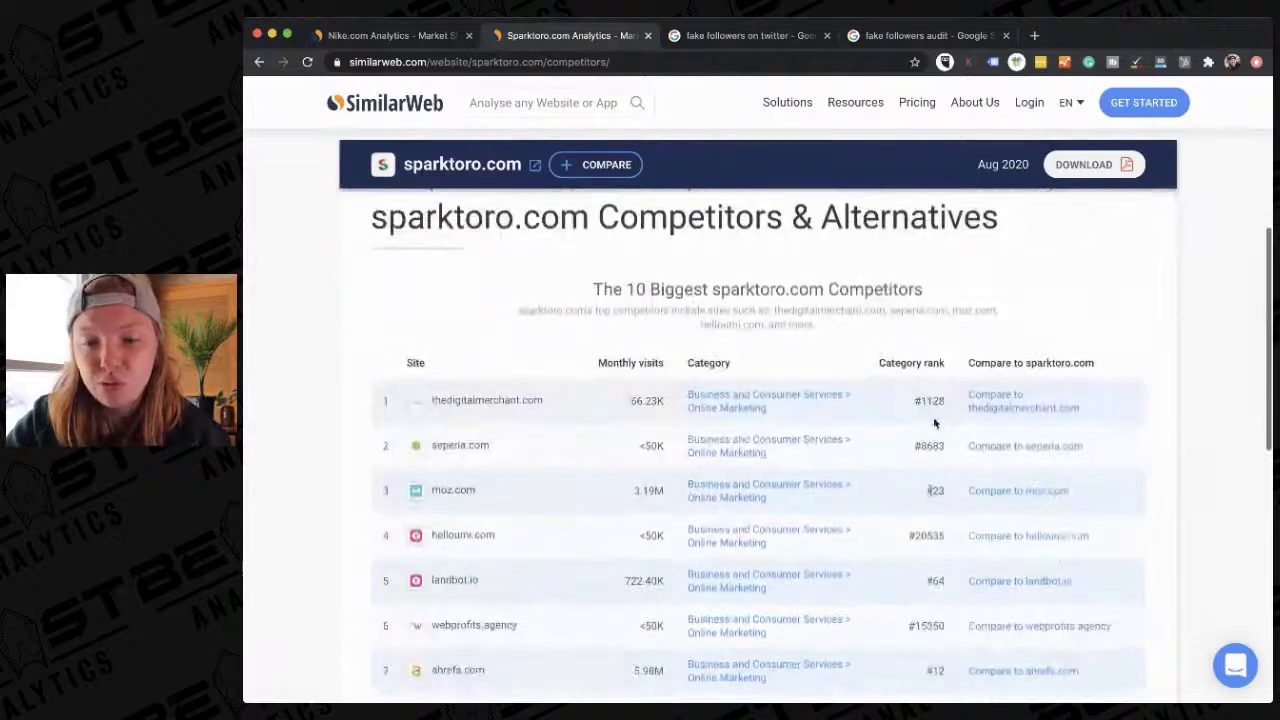
scroll(946, 527, down, 1)
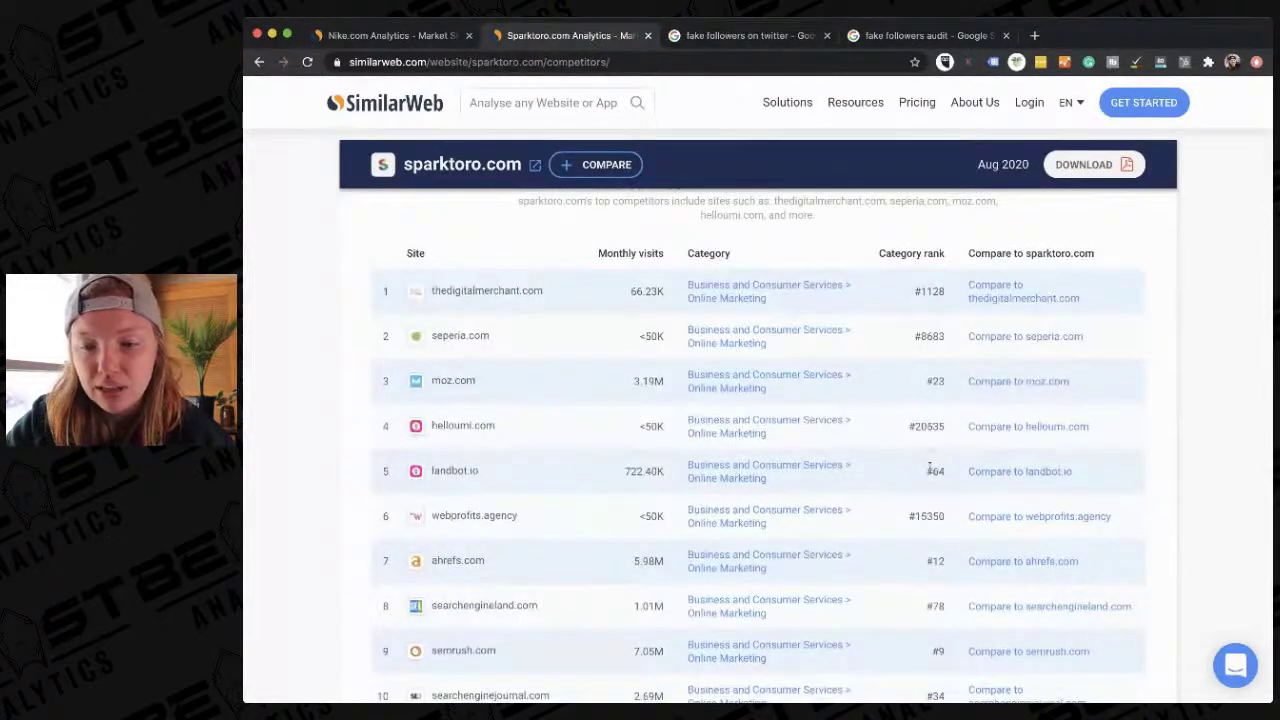
scroll(941, 597, down, 1)
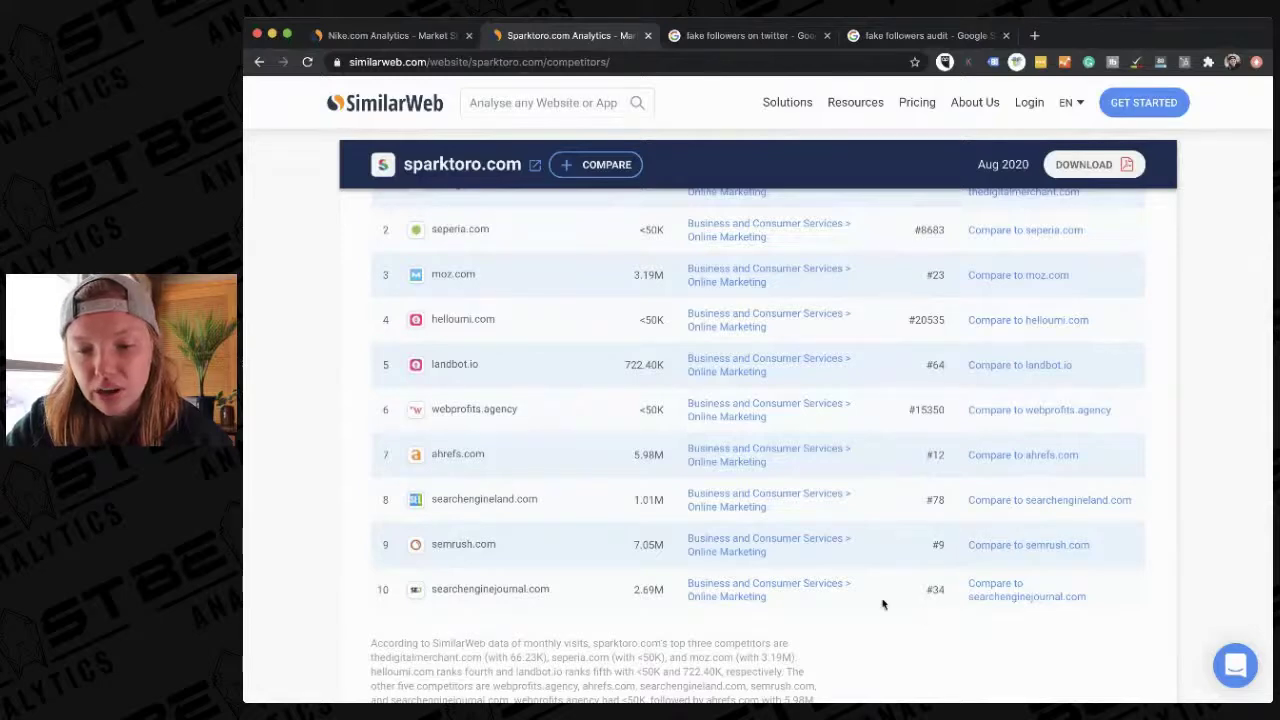
scroll(987, 639, down, 2)
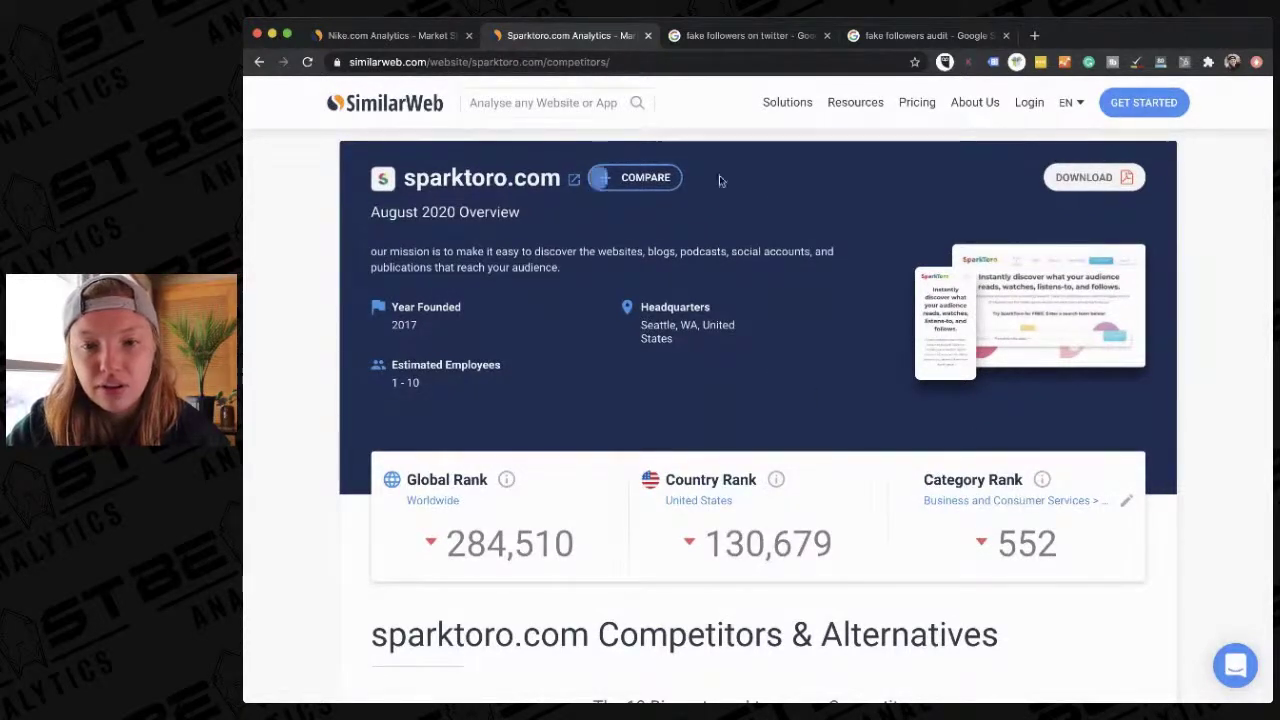
- Try to download the sparktoro.com report as a PDF, and dismiss the account offer
click(1070, 186)
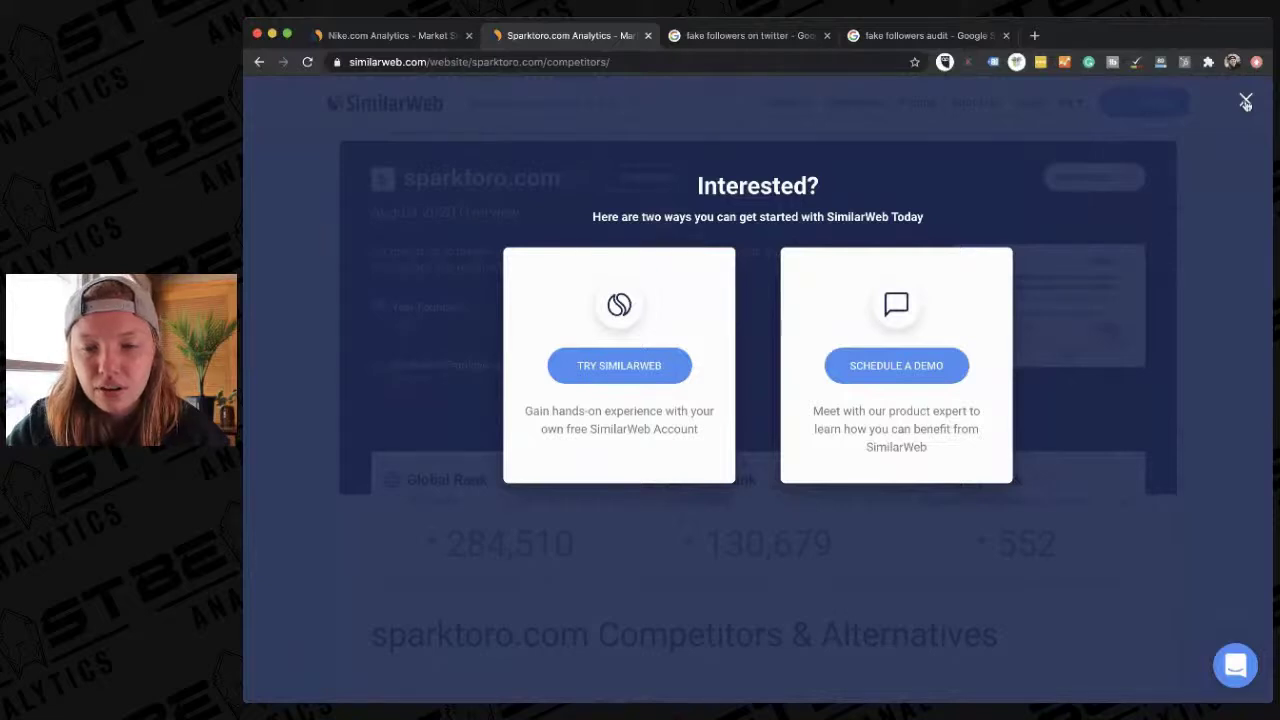
click(1245, 101)
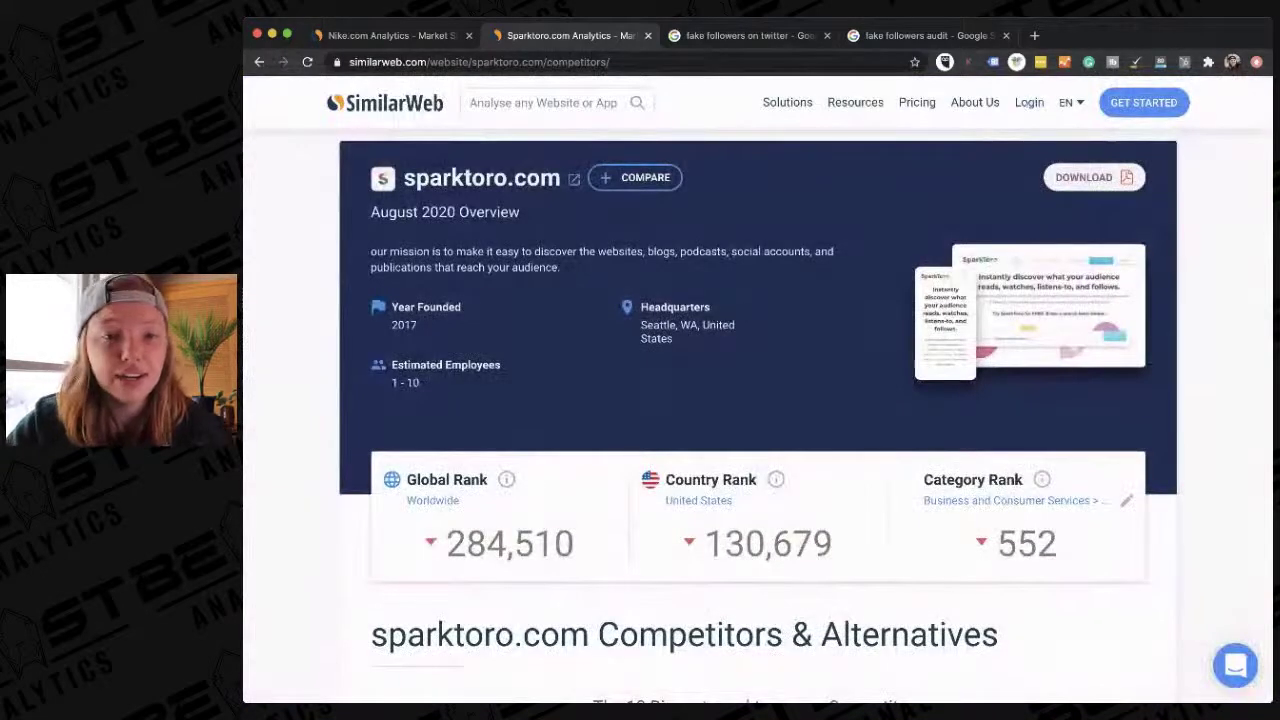
key(super+Tab)
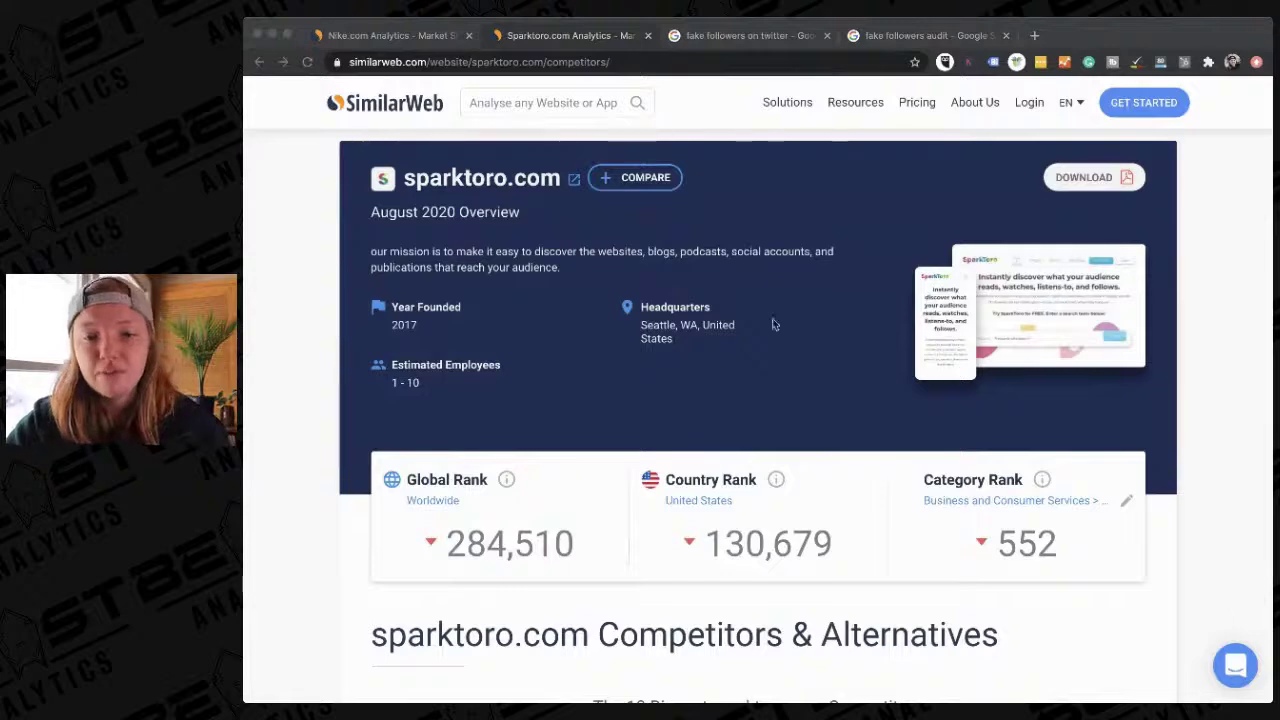
click(1261, 335)
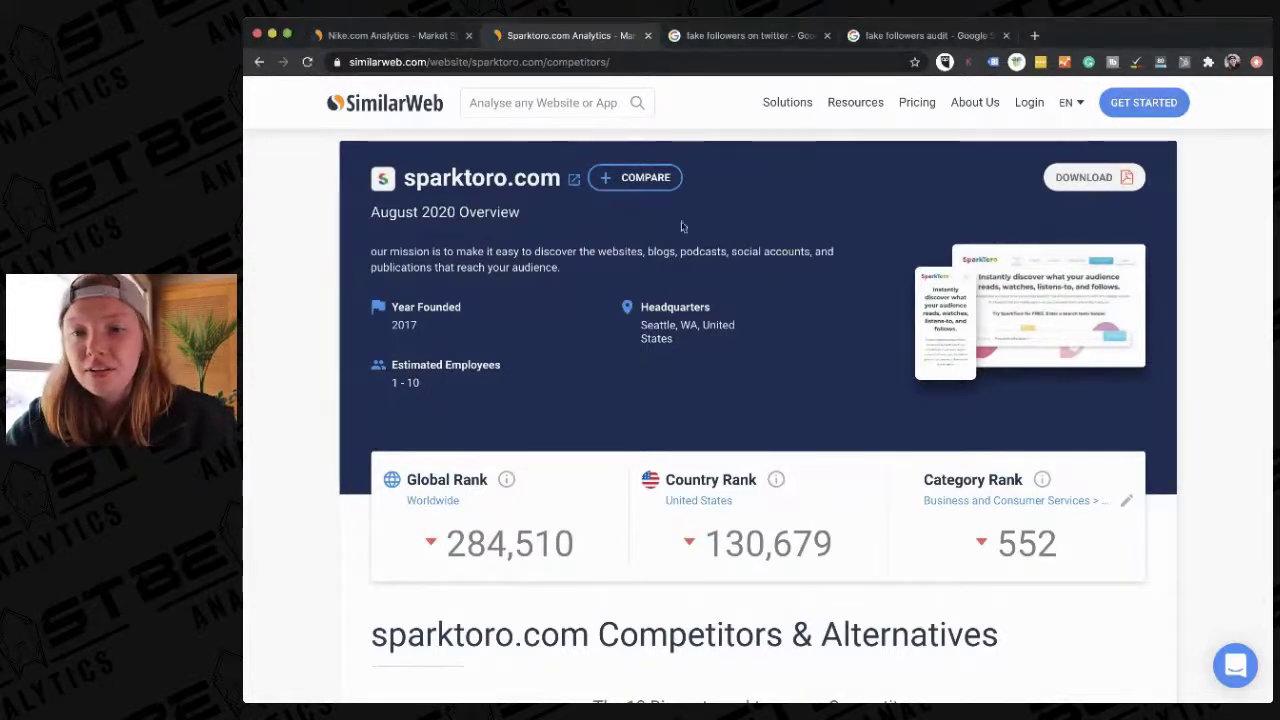
- Start a free SimilarWeb account by signing up with LinkedIn, and allow SimilarWeb.com access to the LinkedIn profile
click(1166, 108)
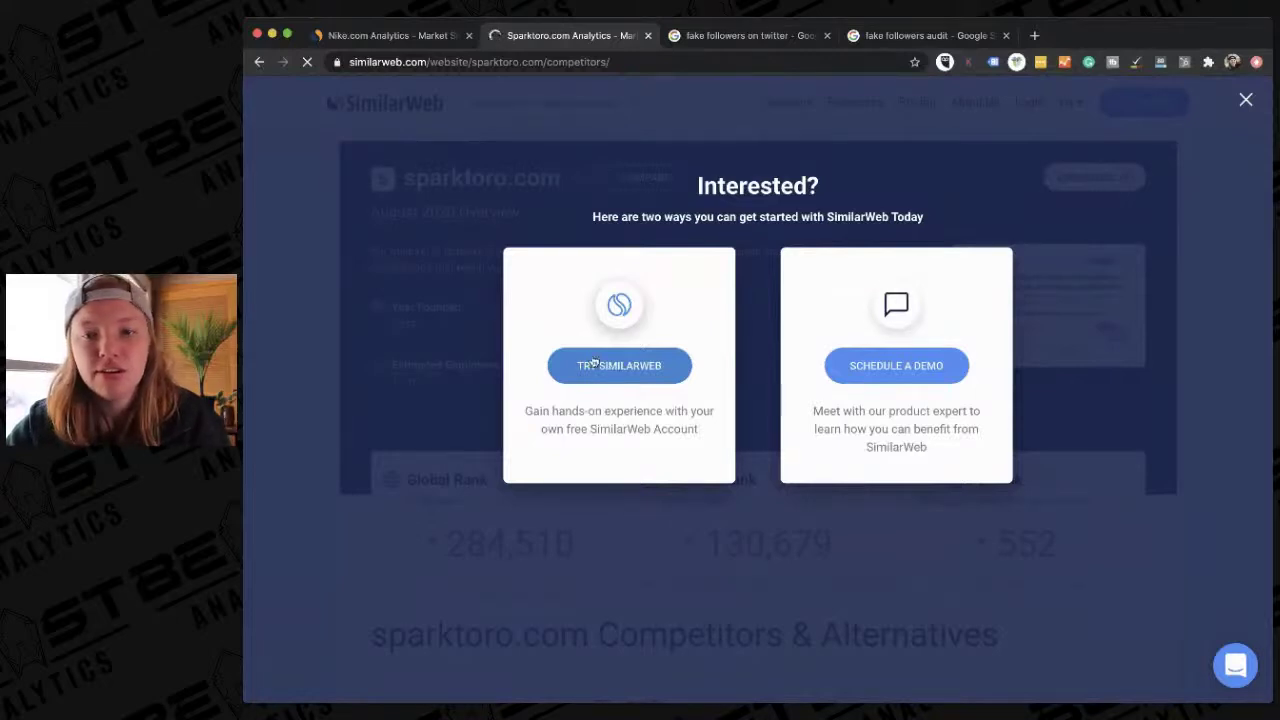
click(617, 367)
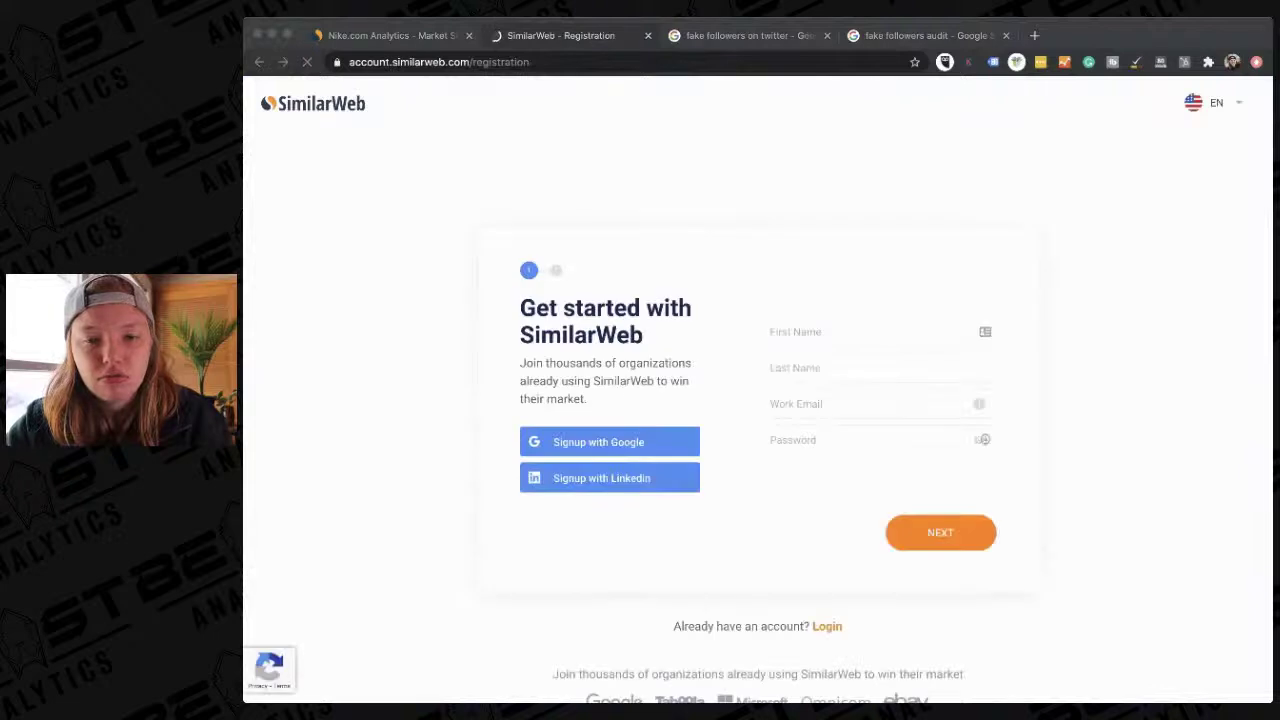
click(838, 330)
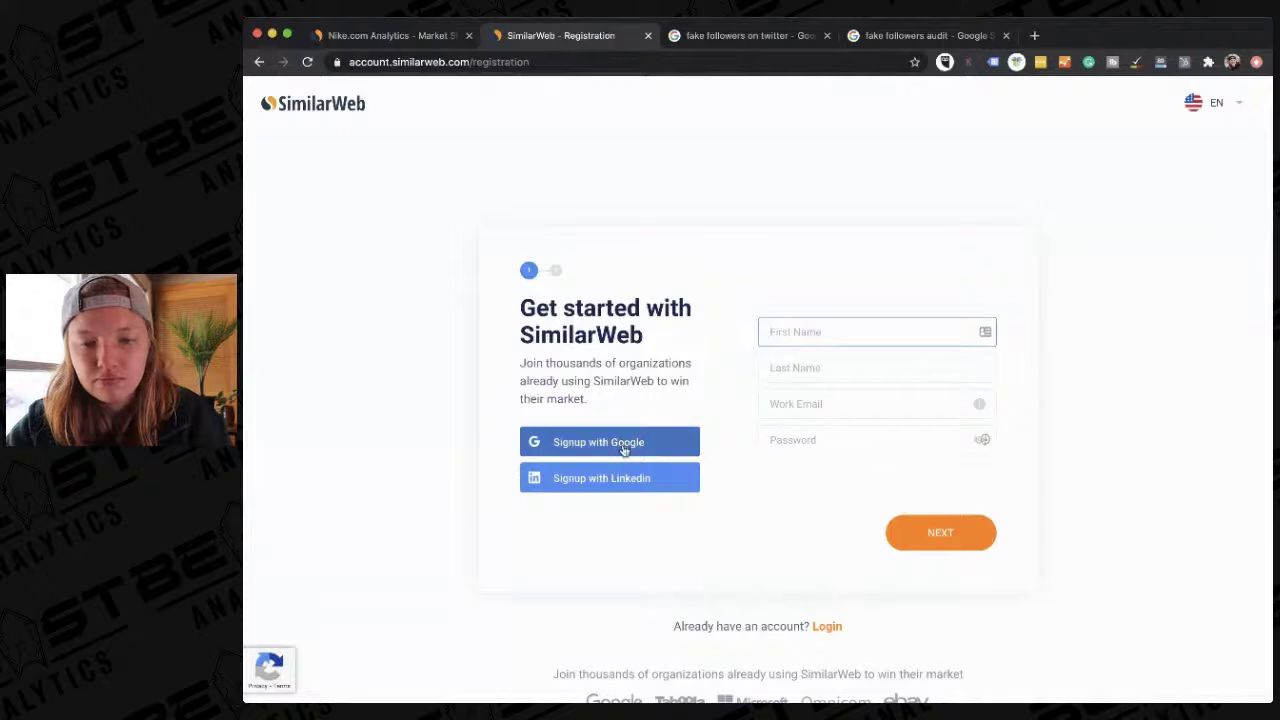
click(622, 478)
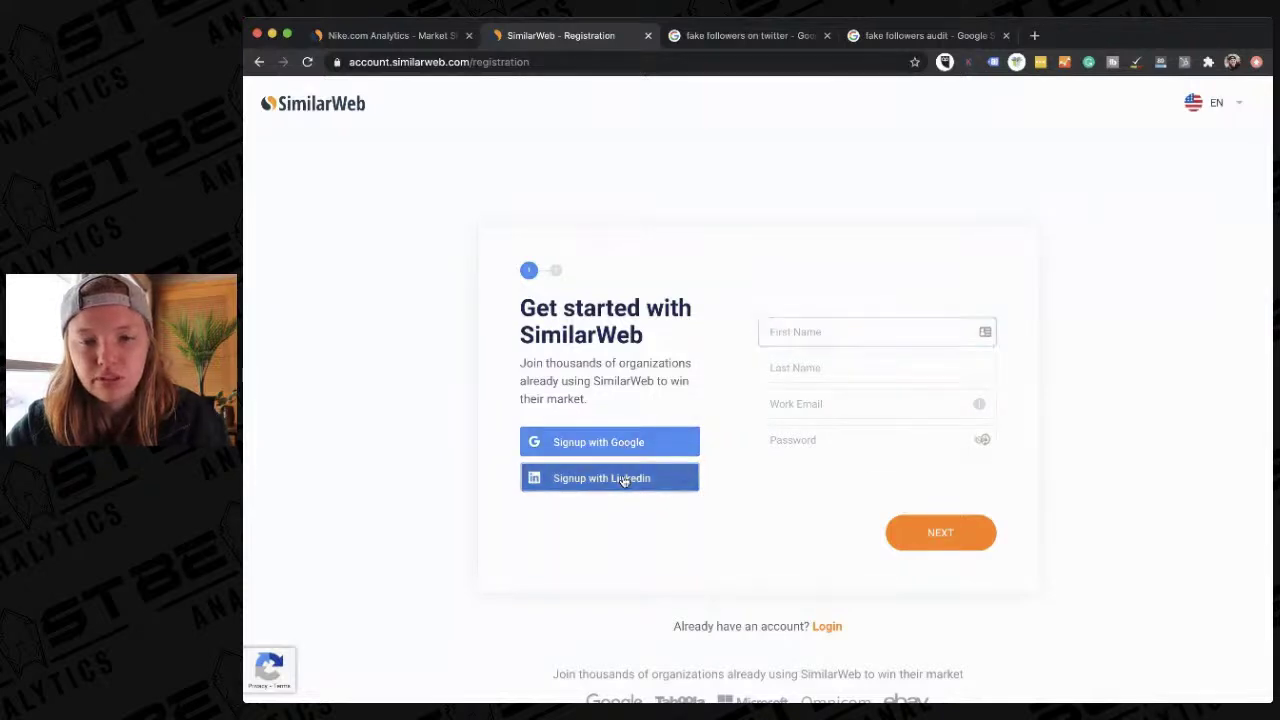
click(831, 371)
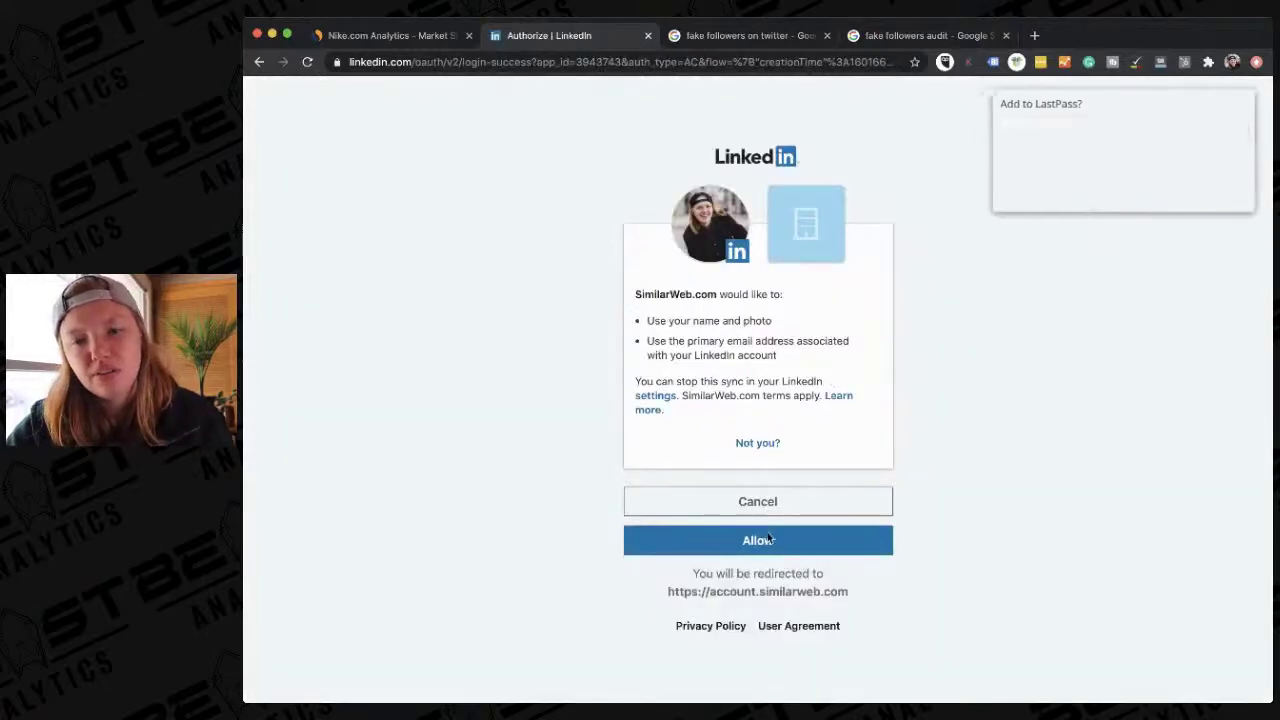
click(1142, 192)
click(798, 545)
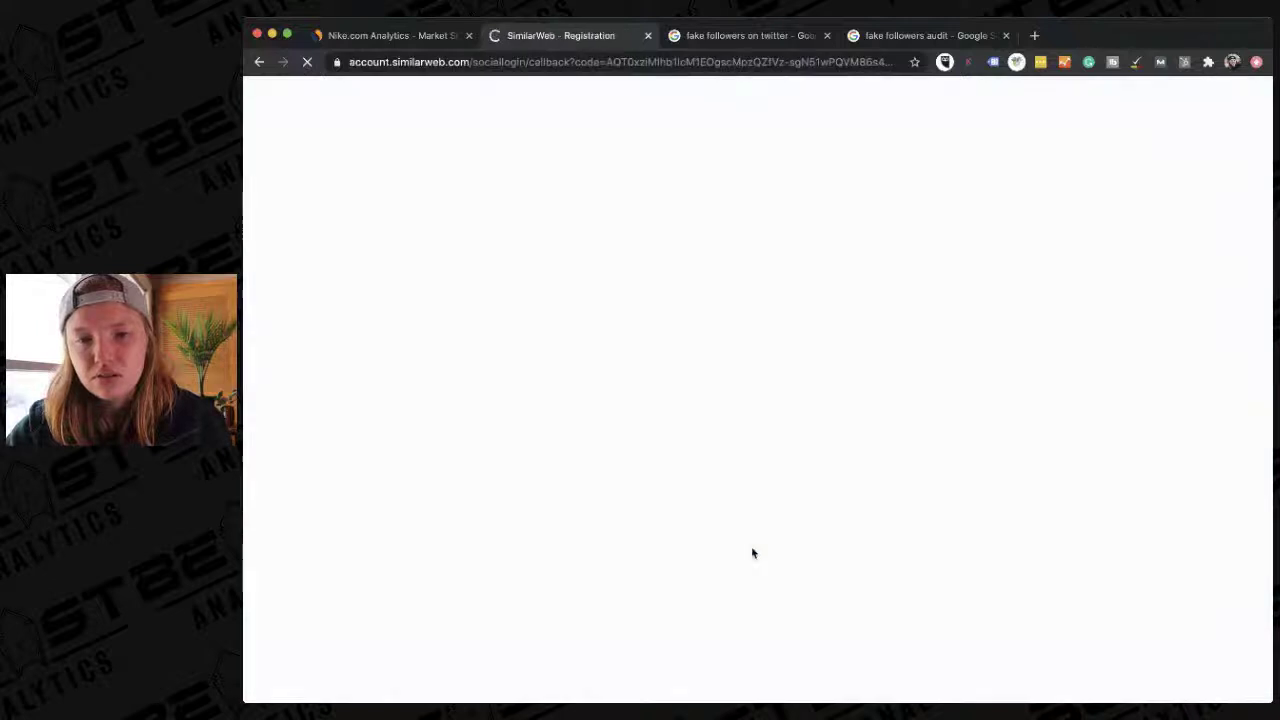
- Correct the spelling of the company name in the registration form to BEAST Analytics
click(806, 363)
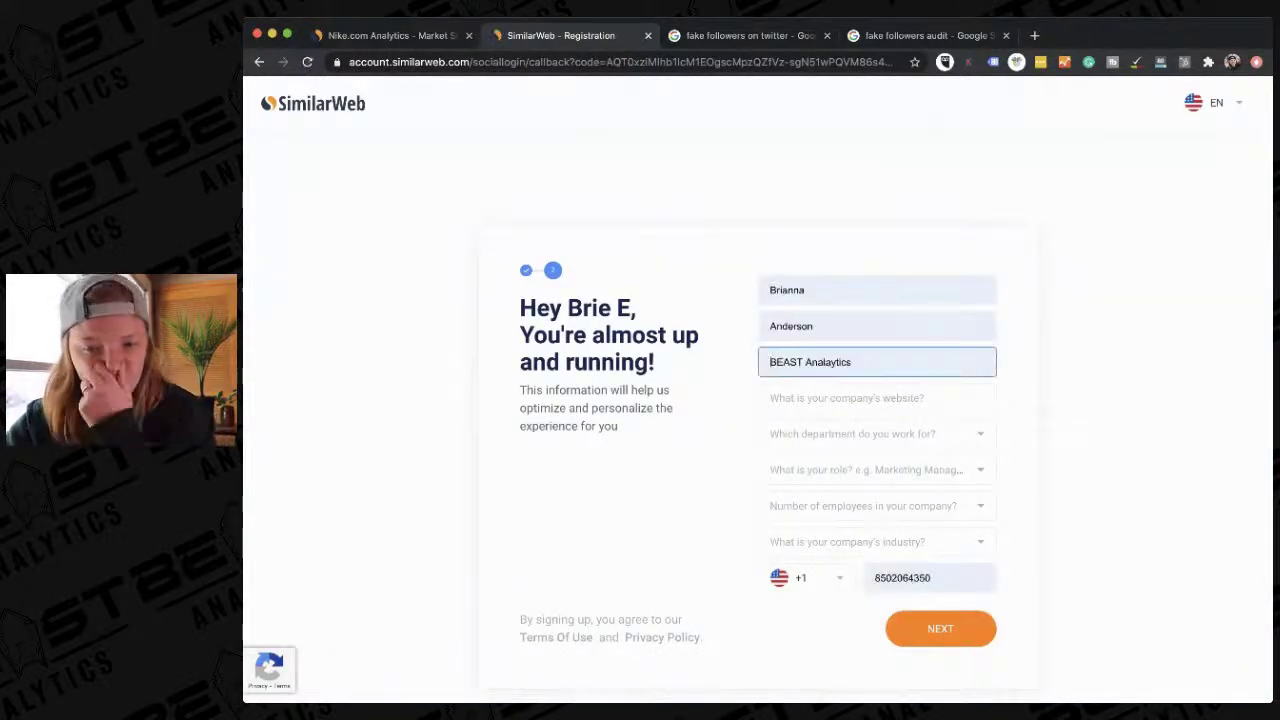
key(BackSpace)
key(BackSpace)
key(BackSpace)
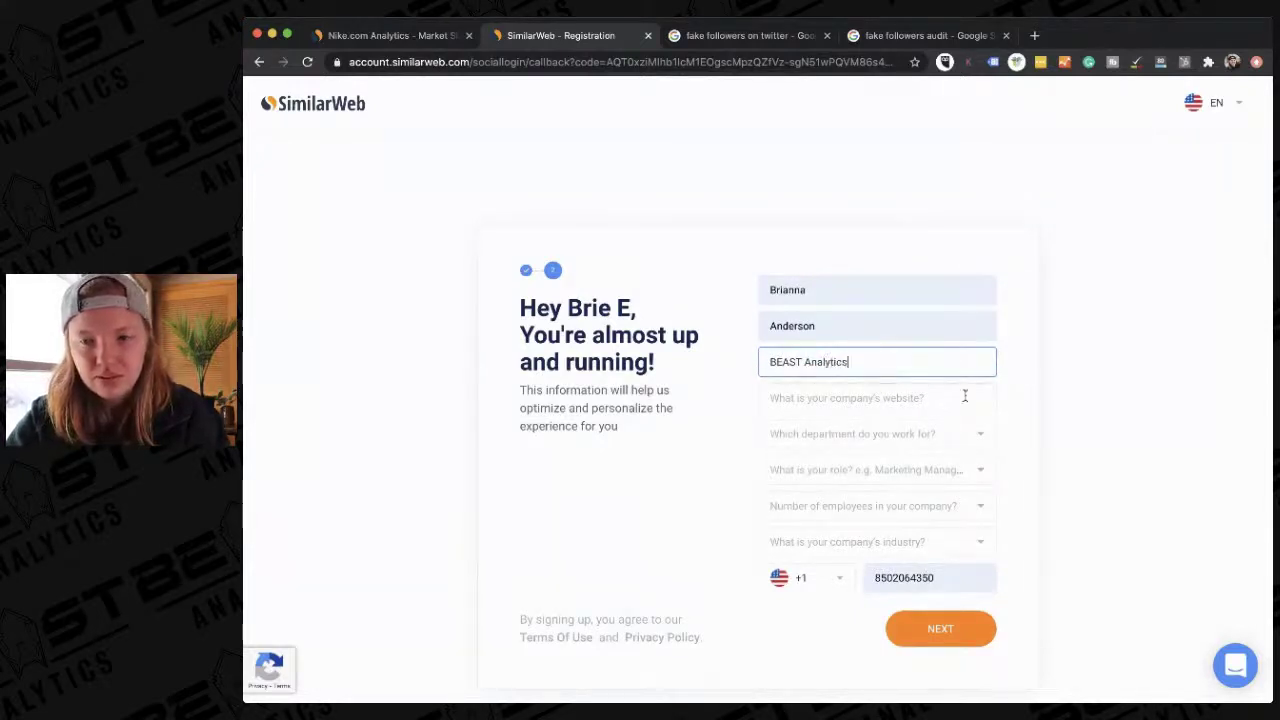
- Try to fill in the company's website with the personal-name domain in the registration form
click(900, 403)
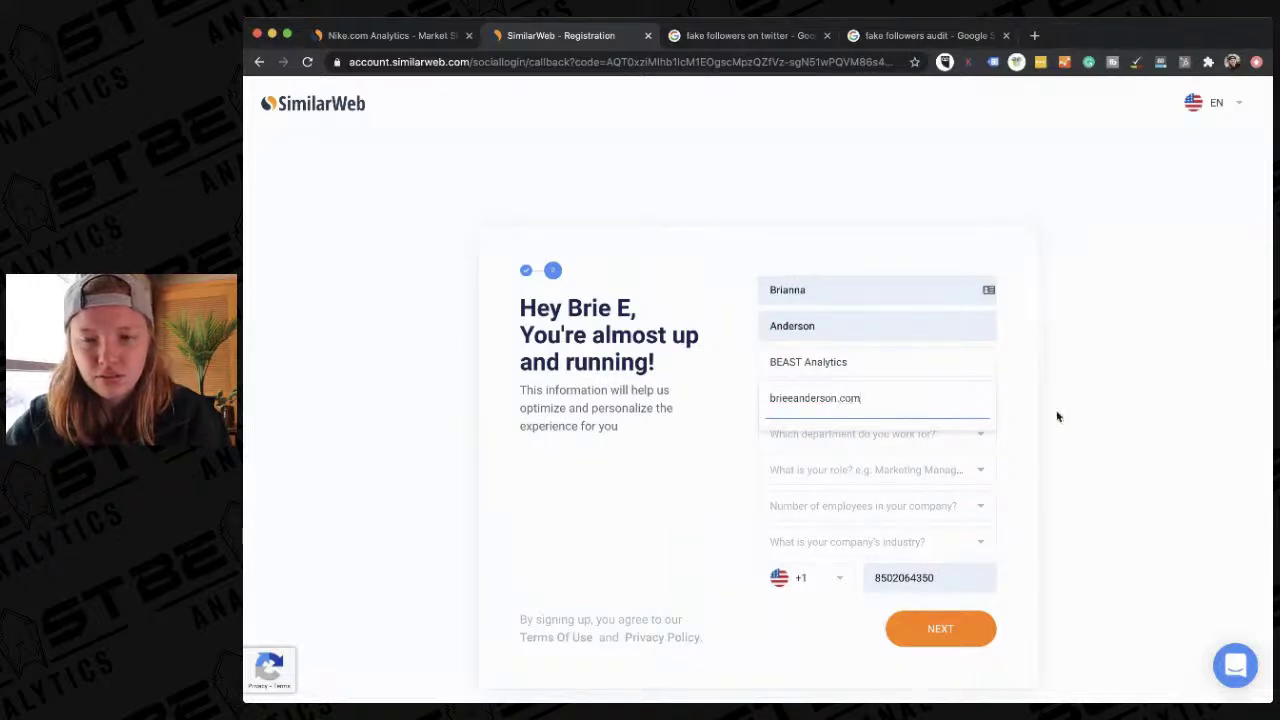
click(934, 433)
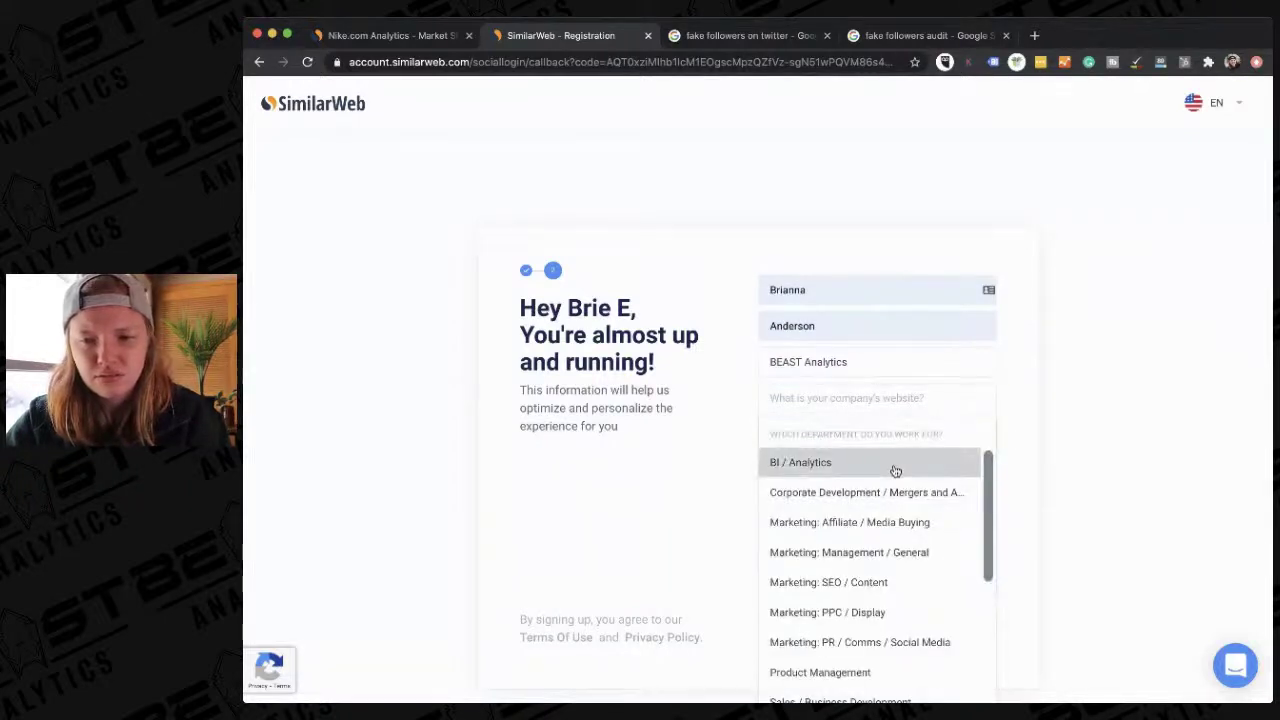
click(903, 396)
text(bea)
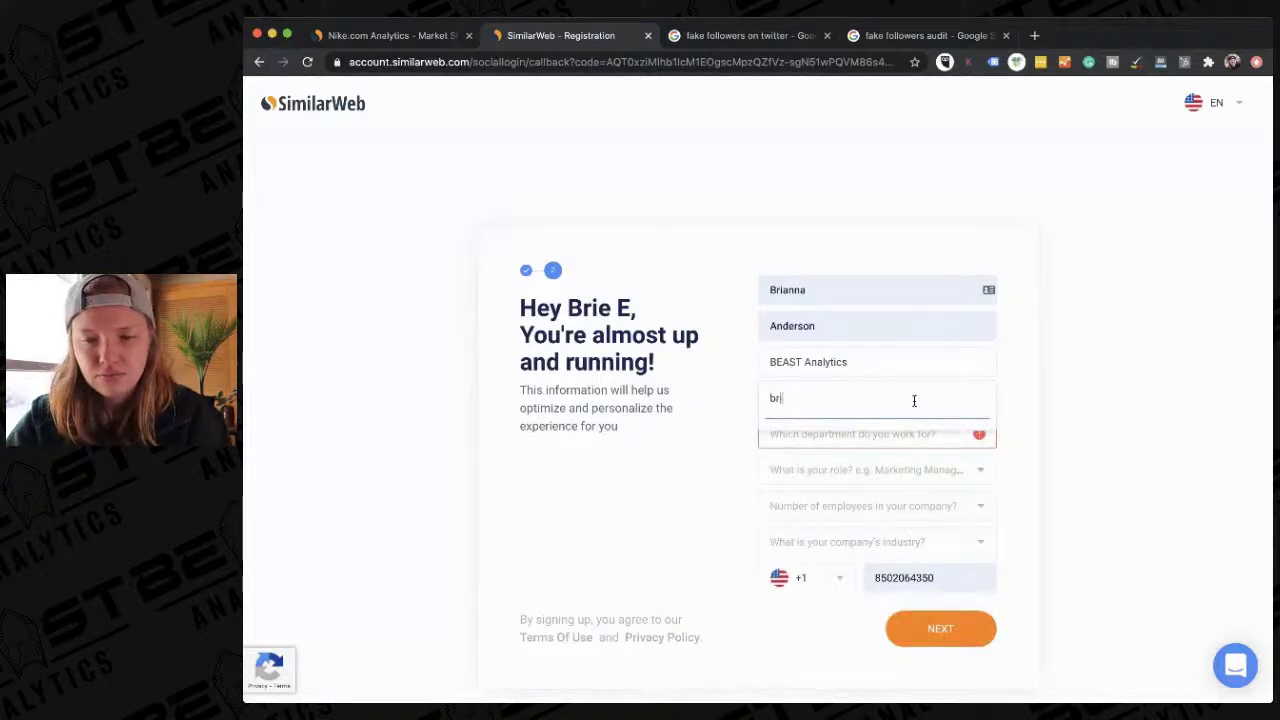
text(eeanderson.com)
click(1060, 480)
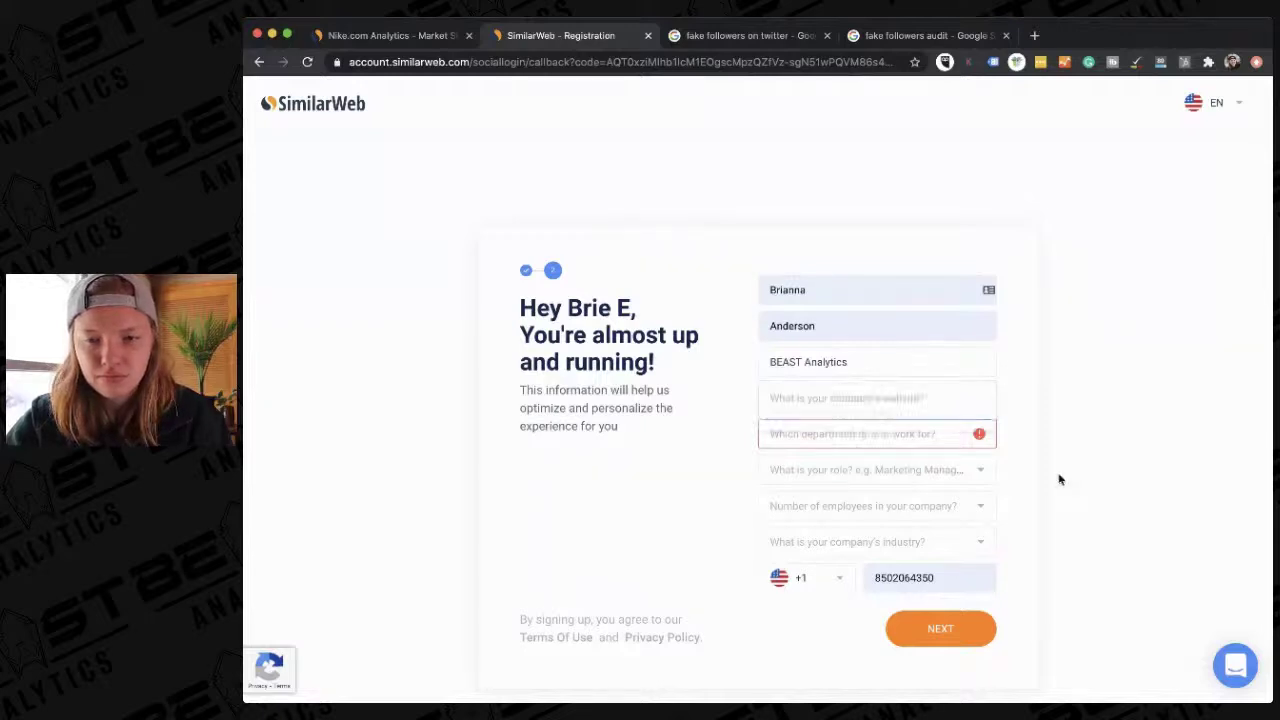
- Clear the prefilled phone number from the registration form
drag(934, 581, 837, 582)
click(926, 577)
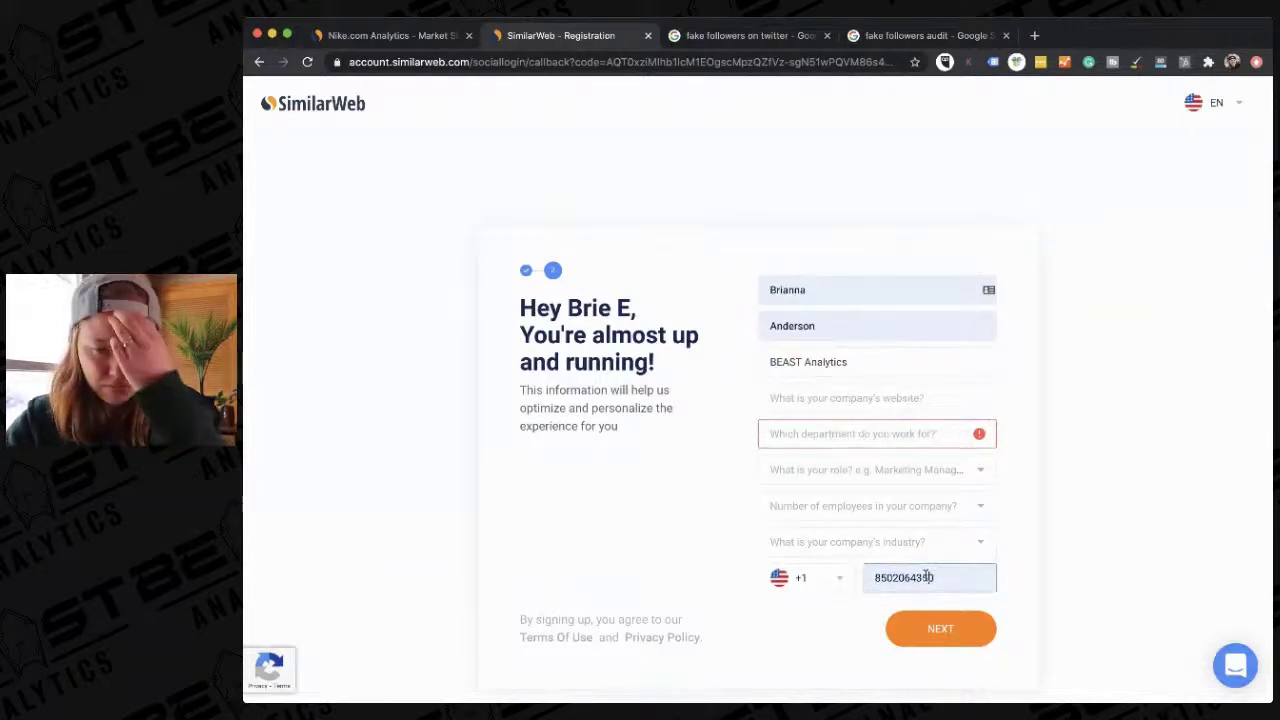
key(BackSpace)
key(BackSpace)
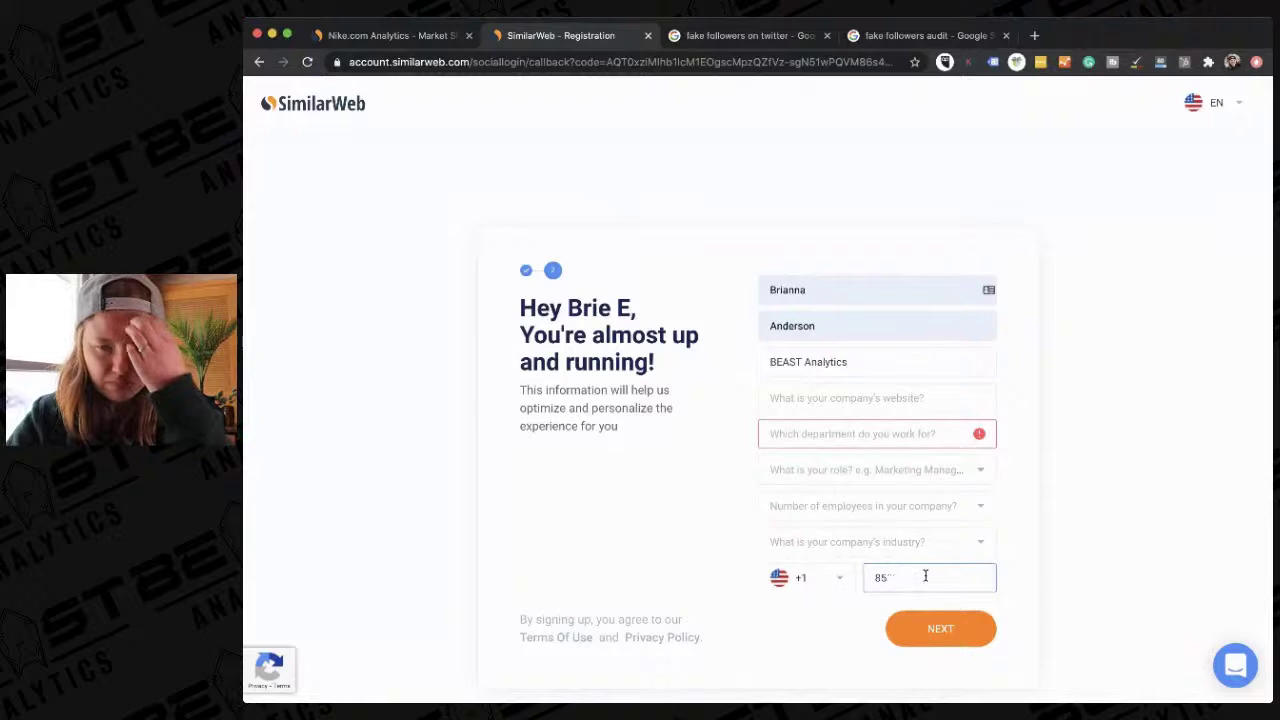
- Set the department to Marketing: PPC / Display and try to submit the registration form
click(863, 440)
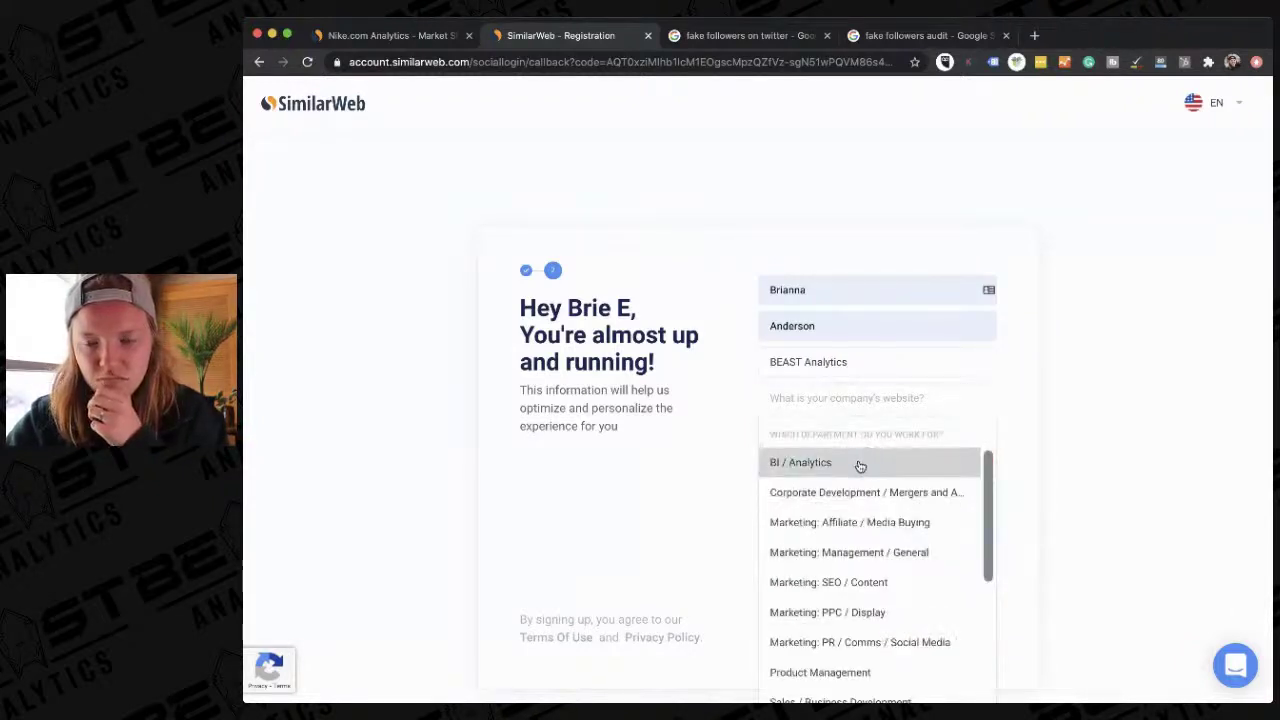
scroll(857, 609, down, 2)
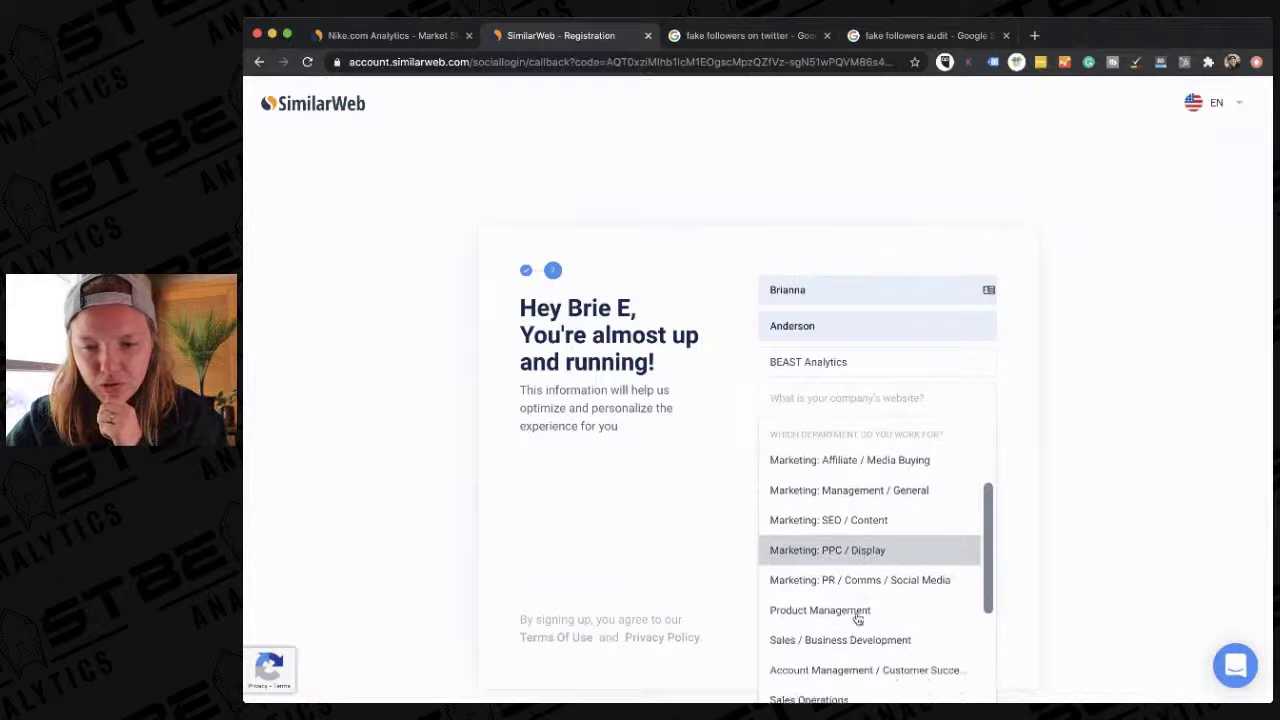
click(857, 555)
click(863, 469)
click(1103, 463)
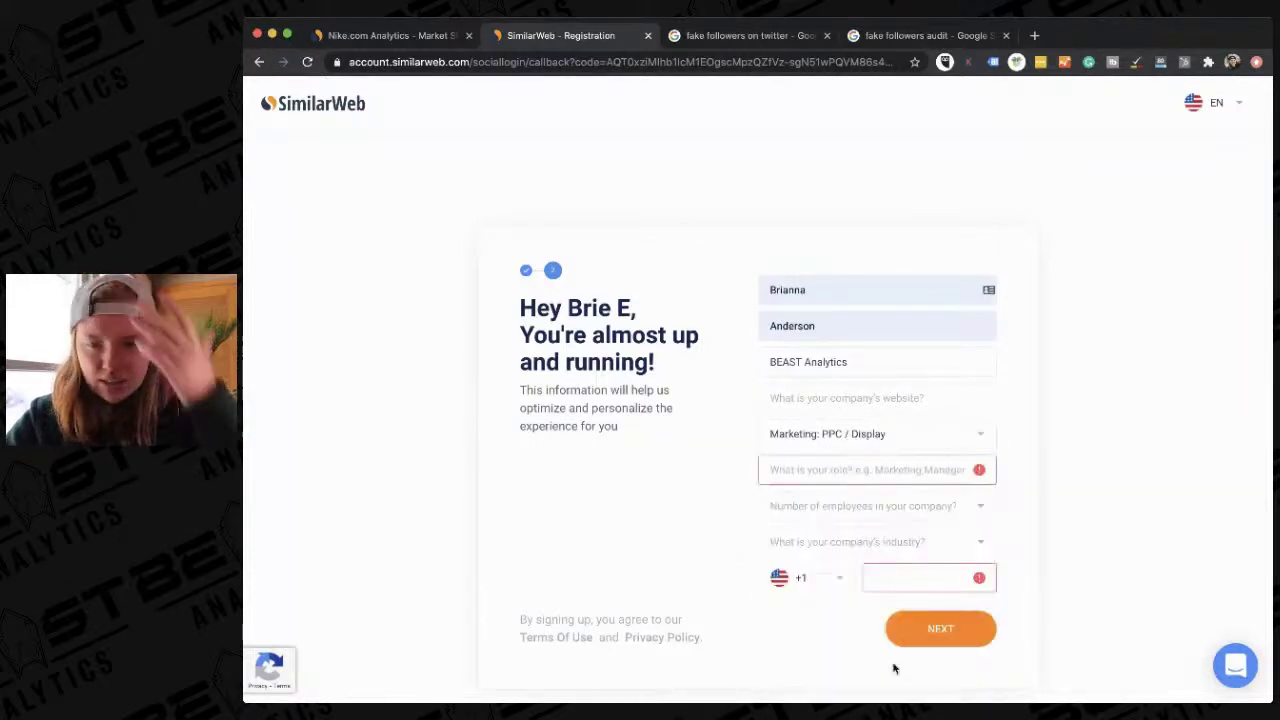
click(921, 637)
- Set the company's website to beastanalyticsco.com and the role to Analyst
click(950, 393)
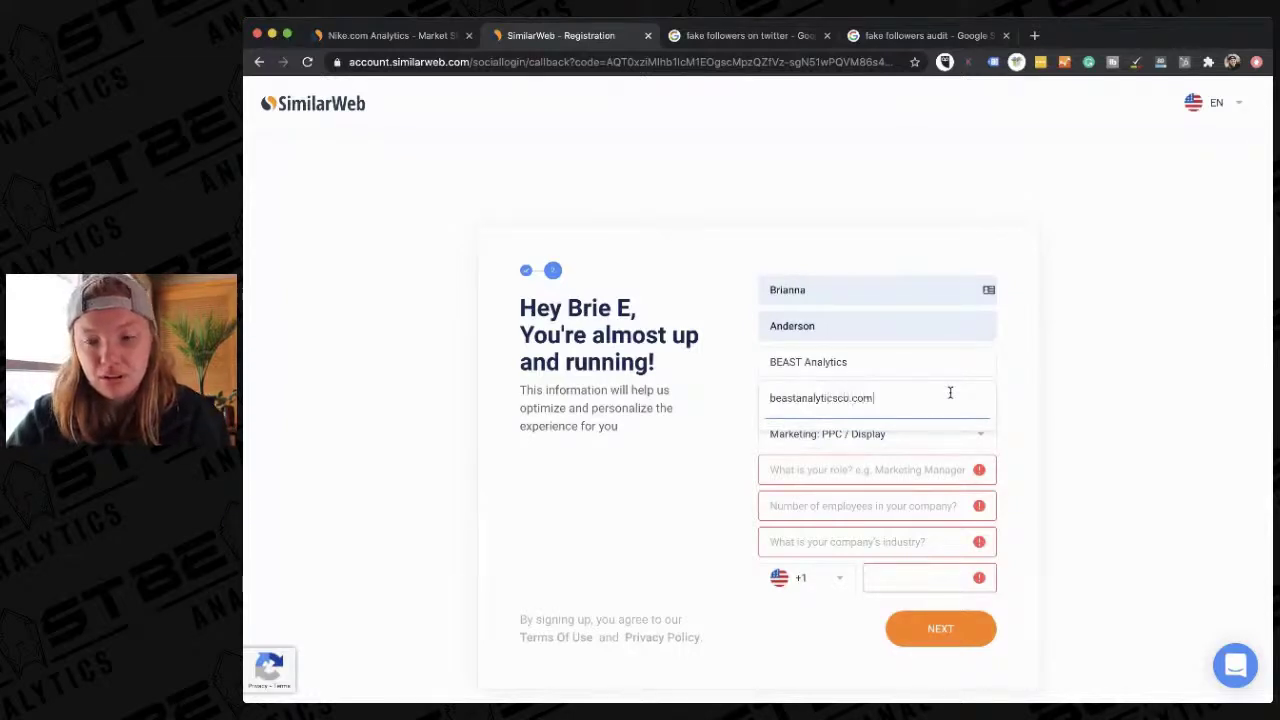
click(950, 393)
click(889, 449)
click(840, 477)
- Set the number of employees to 1 - 10 and the company's industry to Agency
click(820, 508)
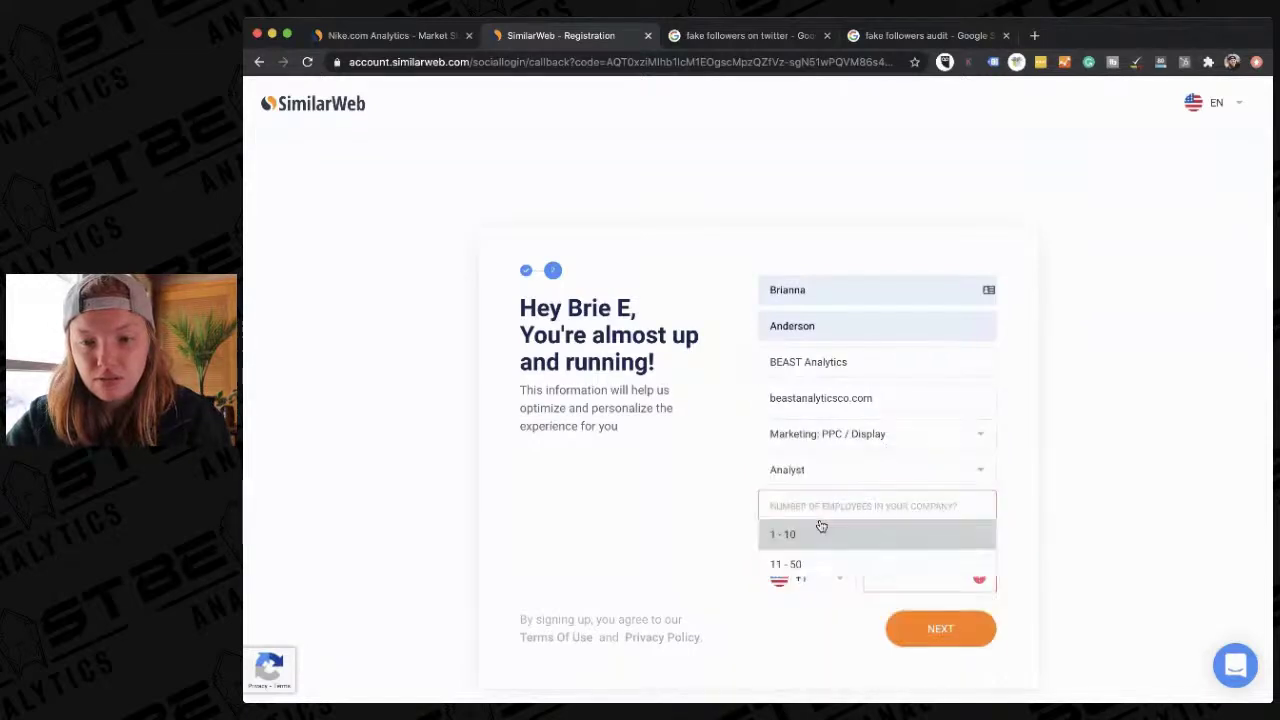
click(803, 548)
click(803, 550)
scroll(799, 570, down, 2)
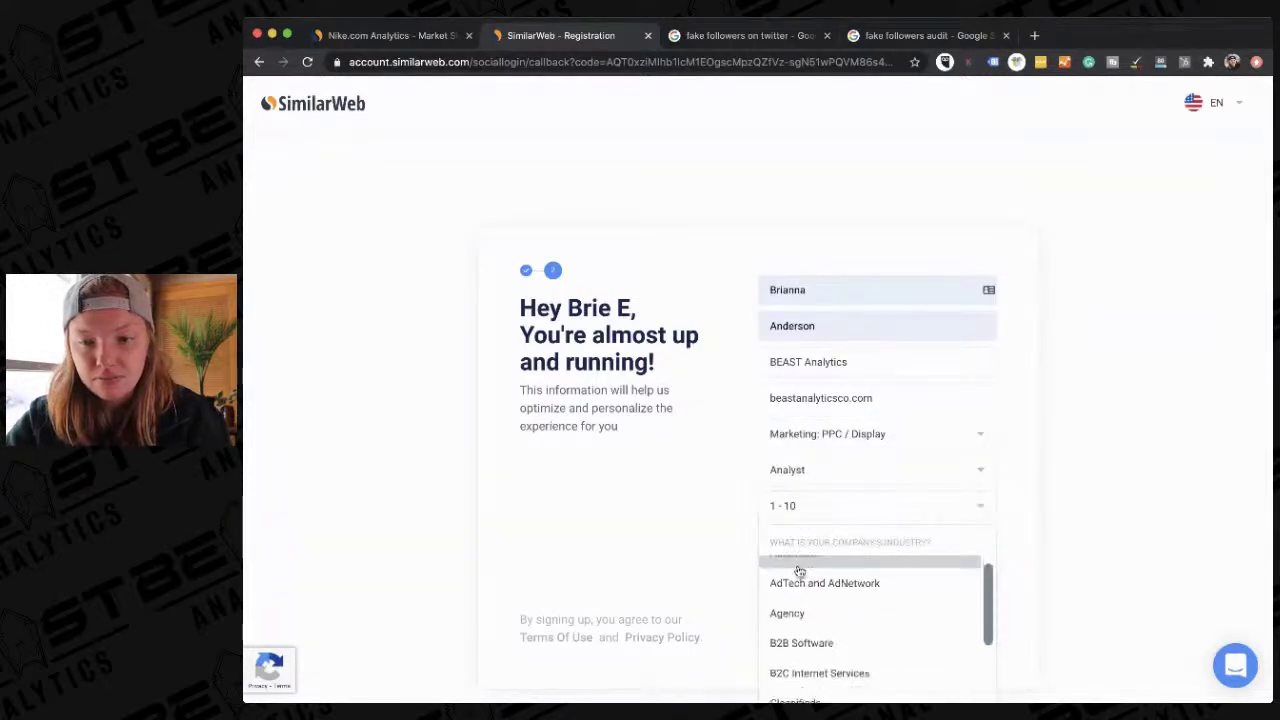
click(795, 580)
- Fill in the phone number from the saved browser details and submit the registration form
click(914, 586)
click(928, 398)
click(928, 629)
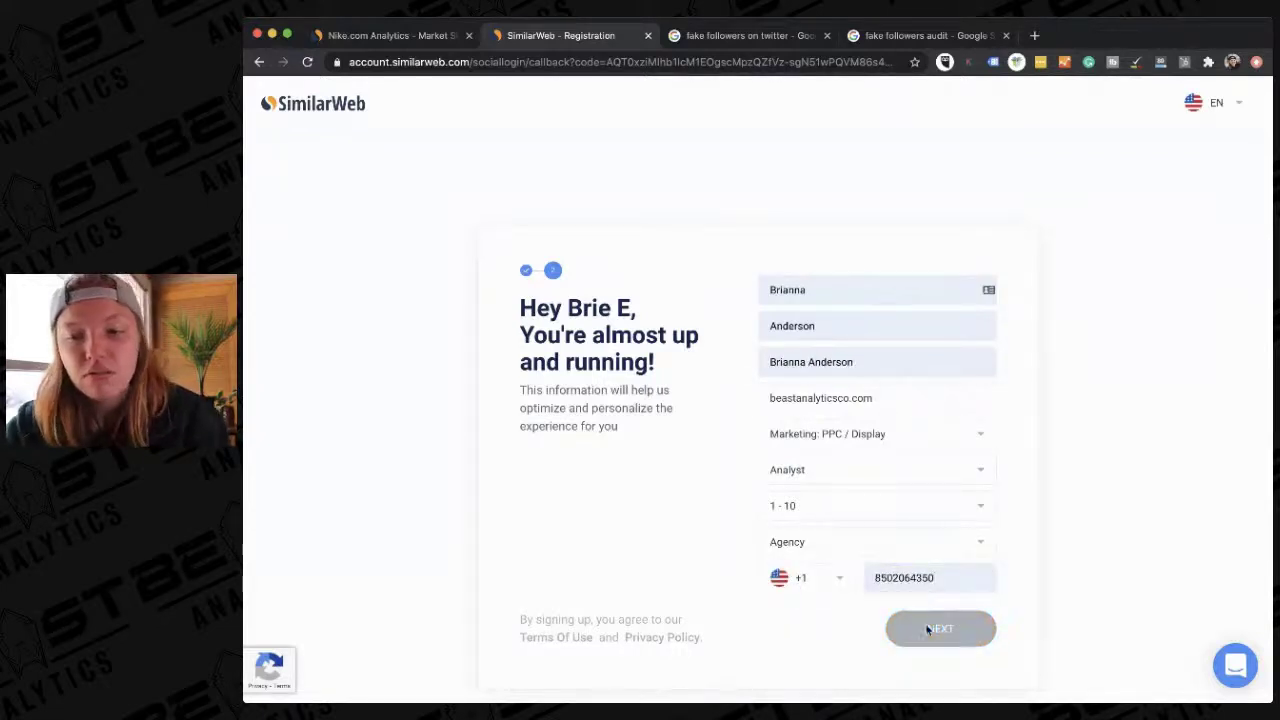
scroll(928, 524, down, 3)
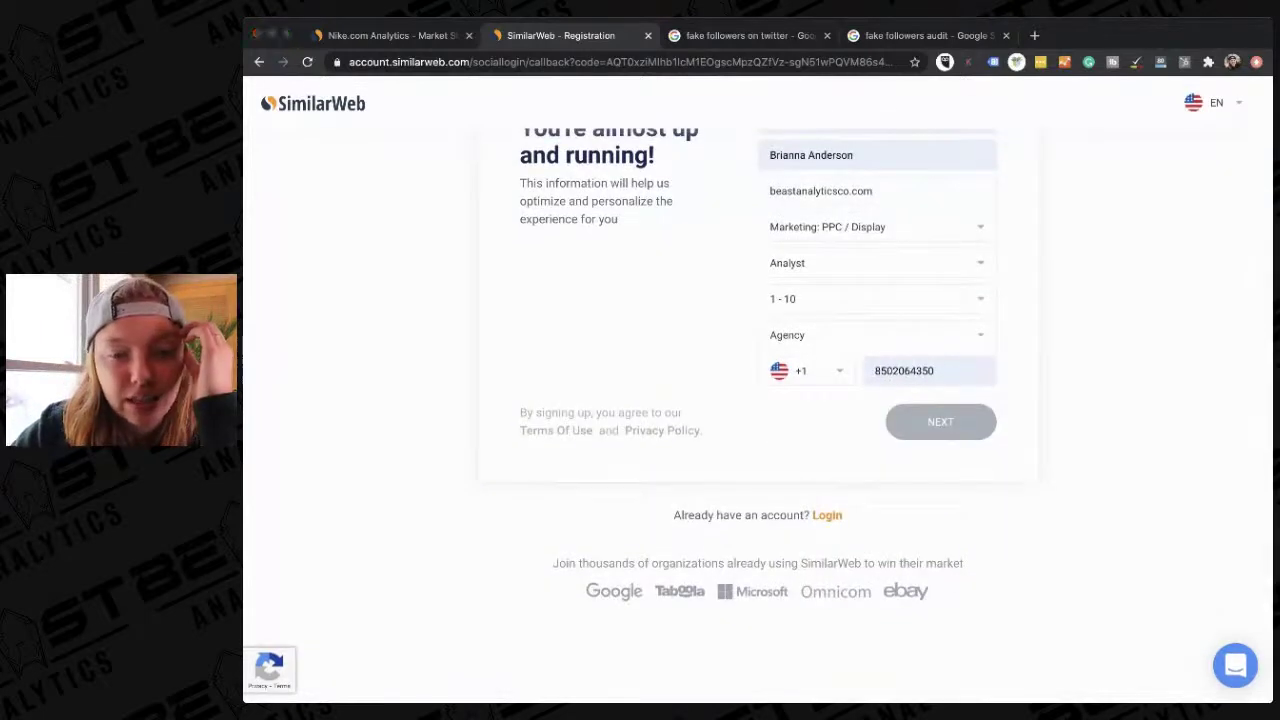
click(1071, 314)
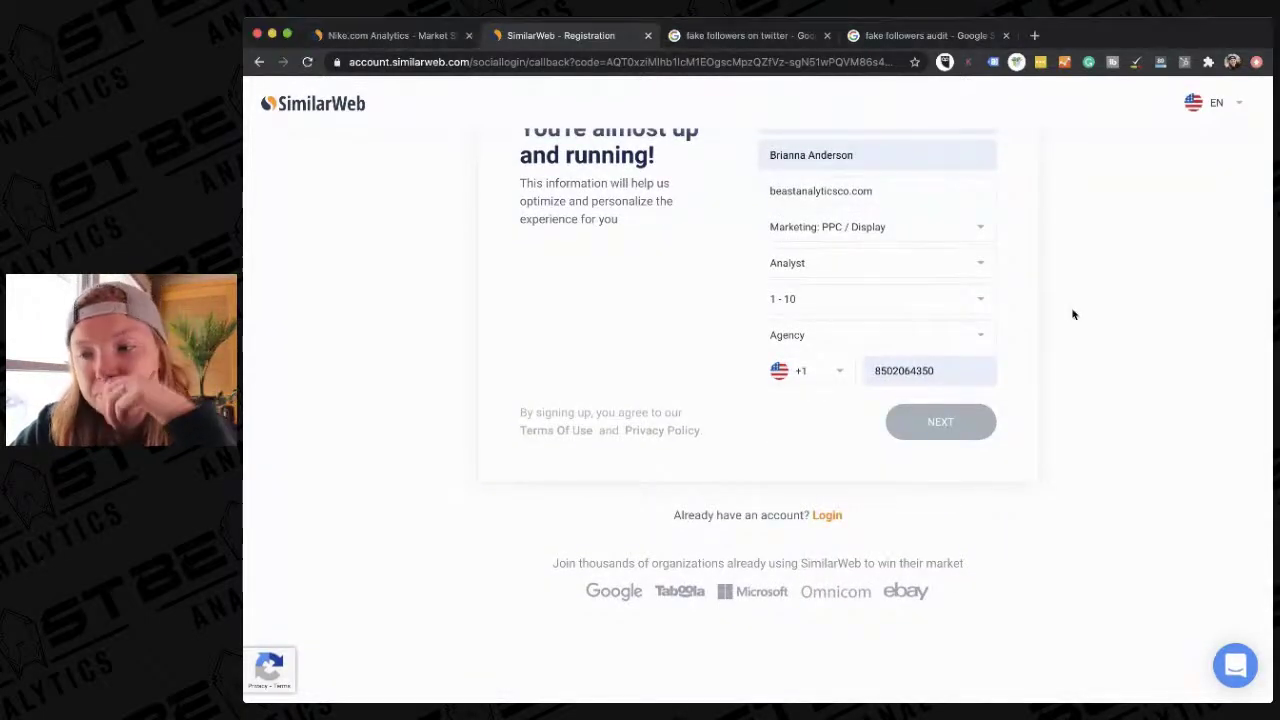
scroll(1071, 314, up, 3)
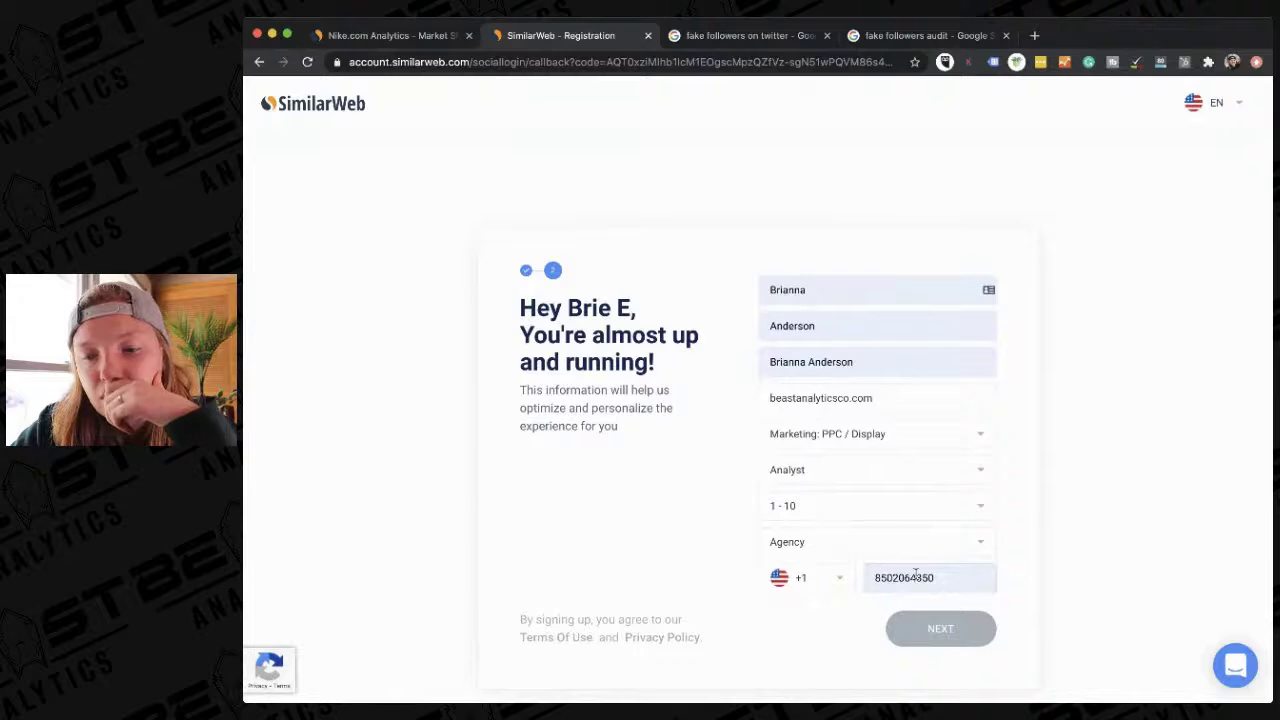
click(936, 624)
scroll(935, 620, down, 3)
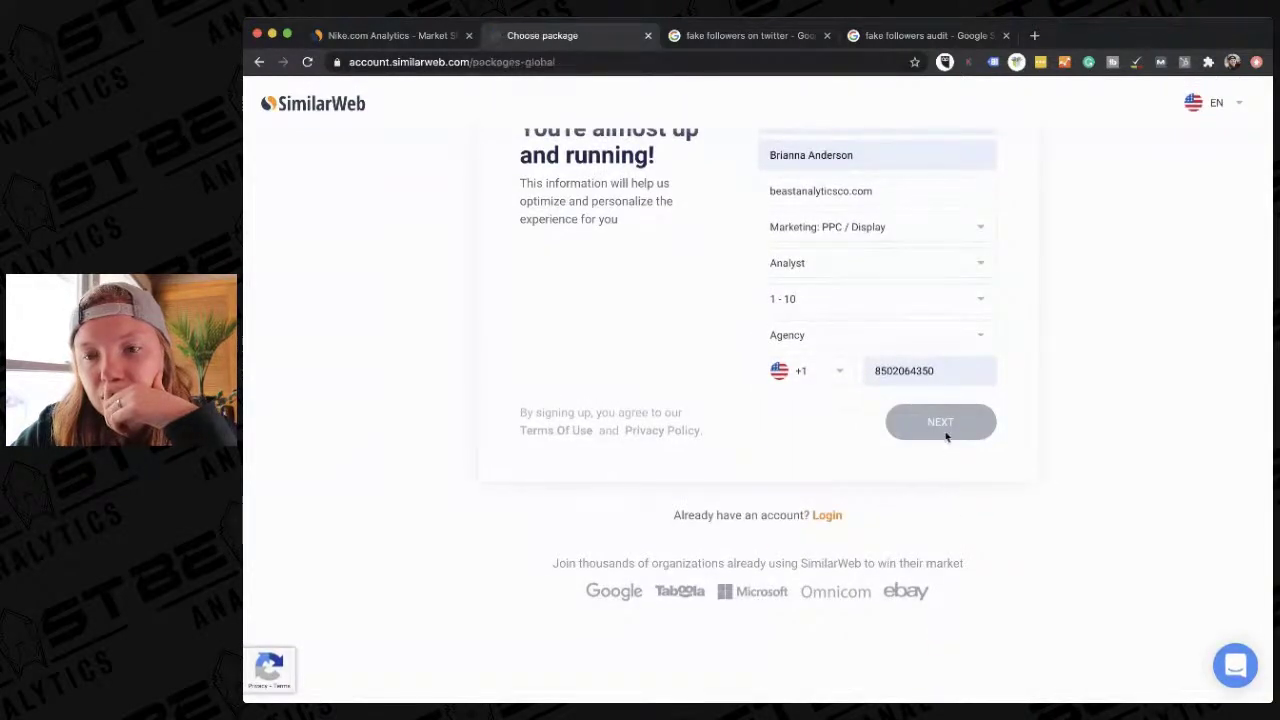
- Examine the prices and included features of the Search & Affiliate, Performance and Enterprise Marketing plans
scroll(908, 546, down, 2)
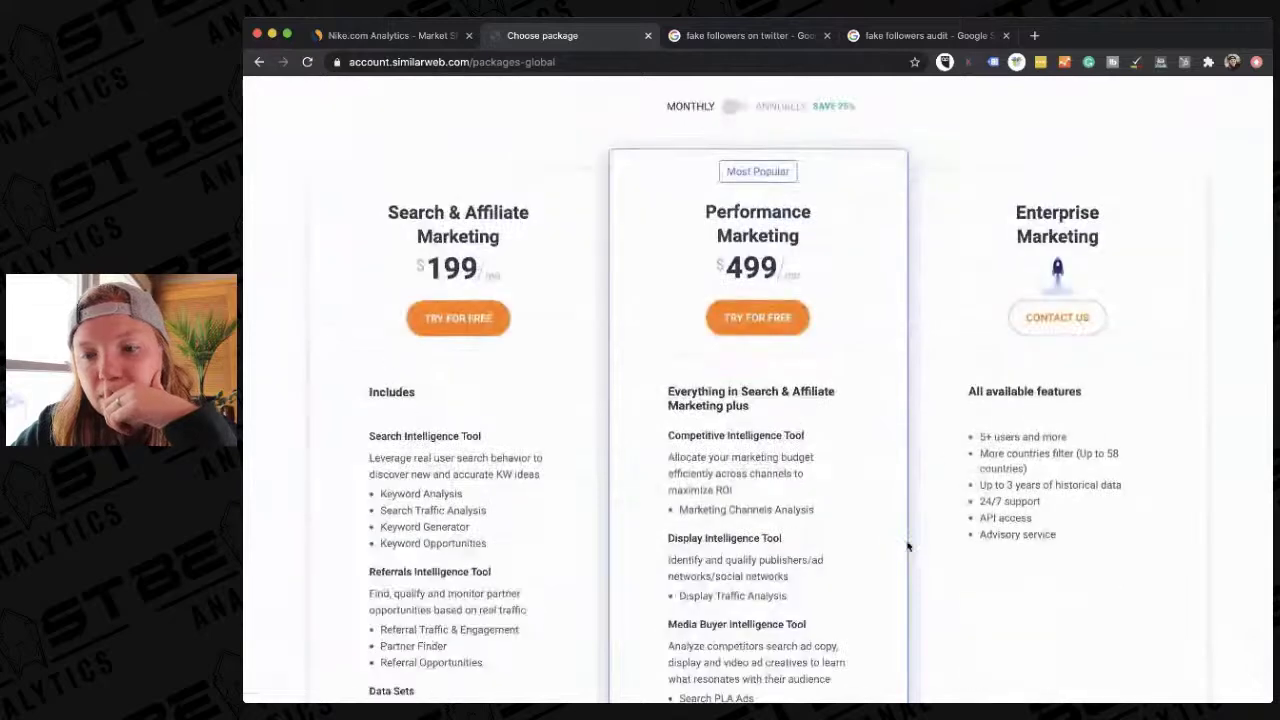
scroll(626, 300, down, 3)
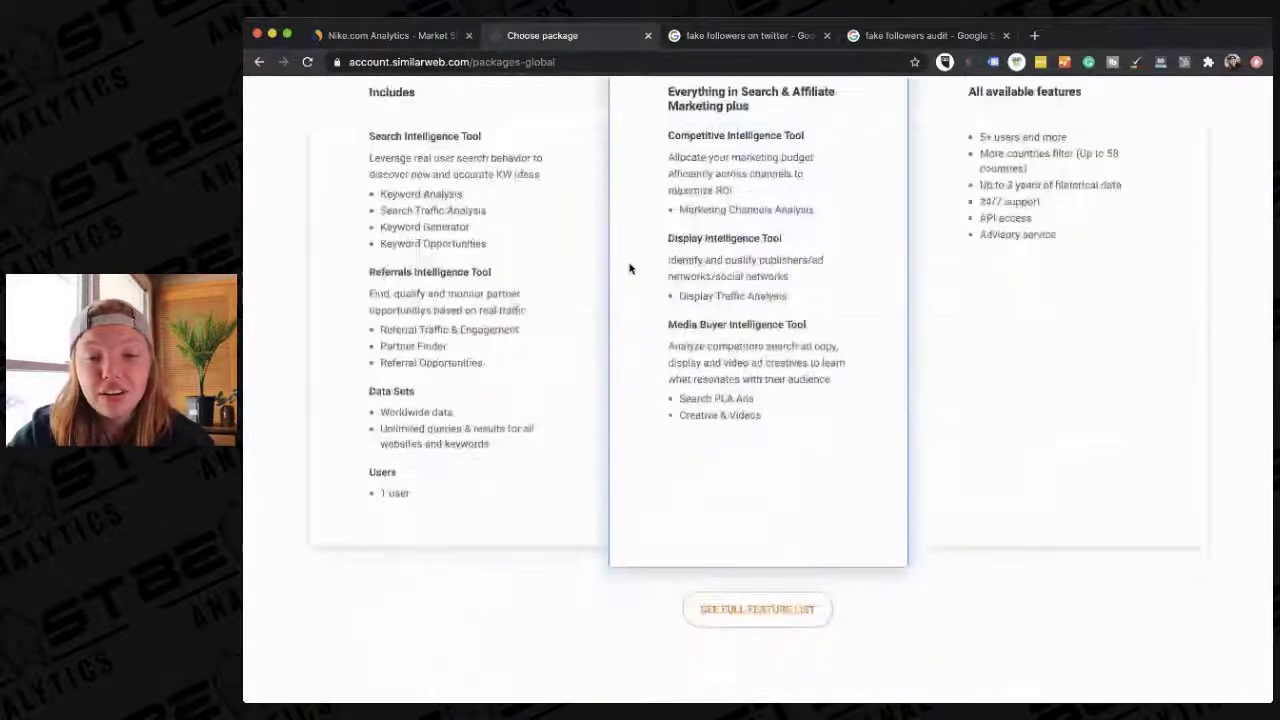
scroll(630, 268, up, 5)
scroll(630, 268, down, 1)
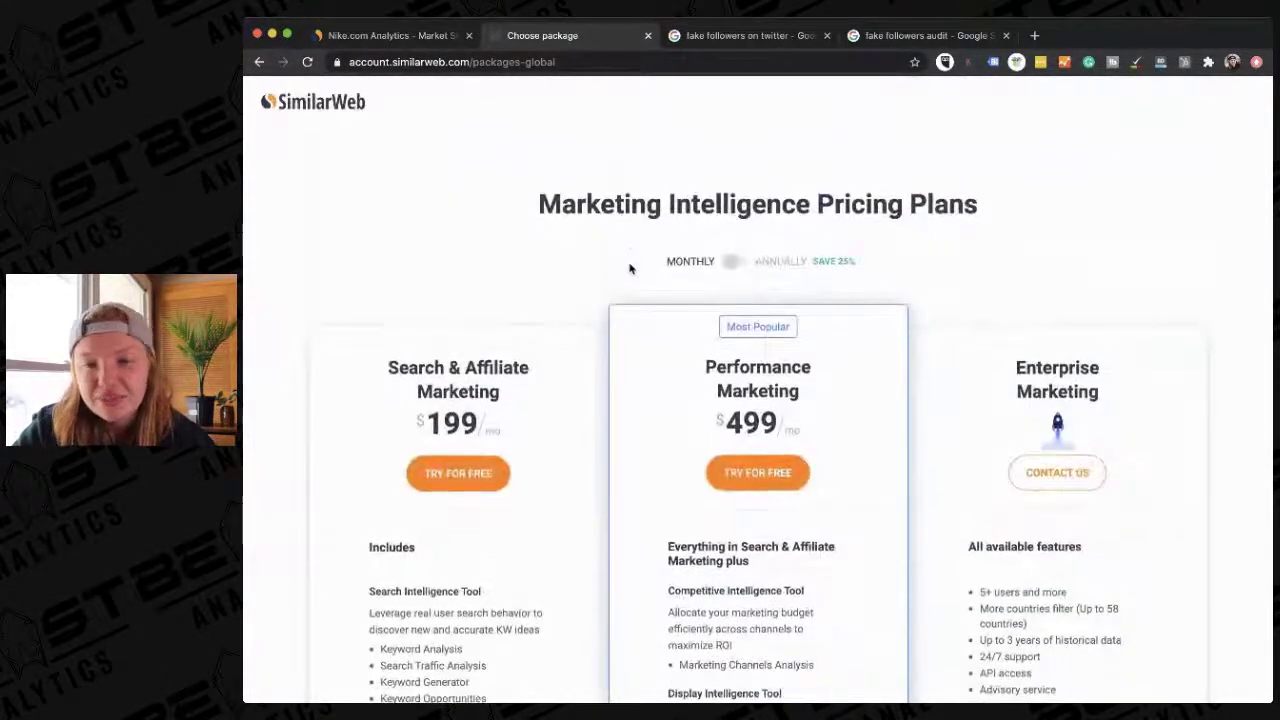
scroll(612, 258, down, 2)
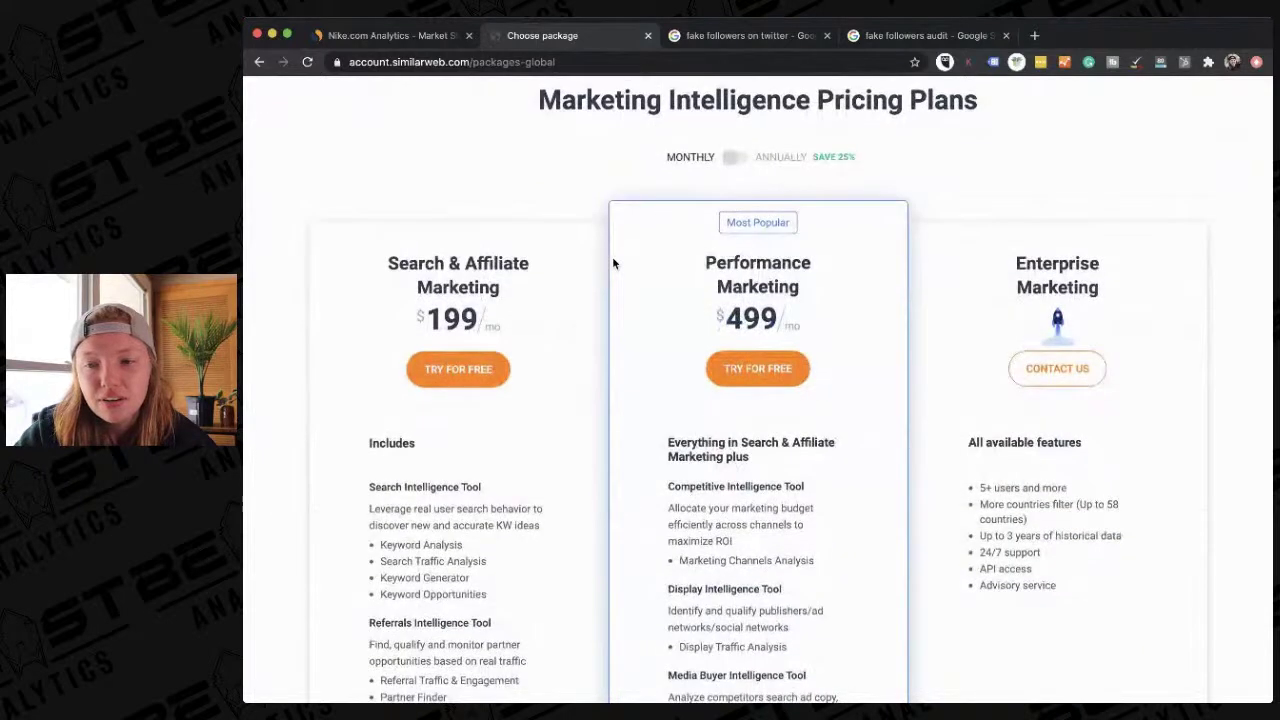
scroll(612, 258, down, 3)
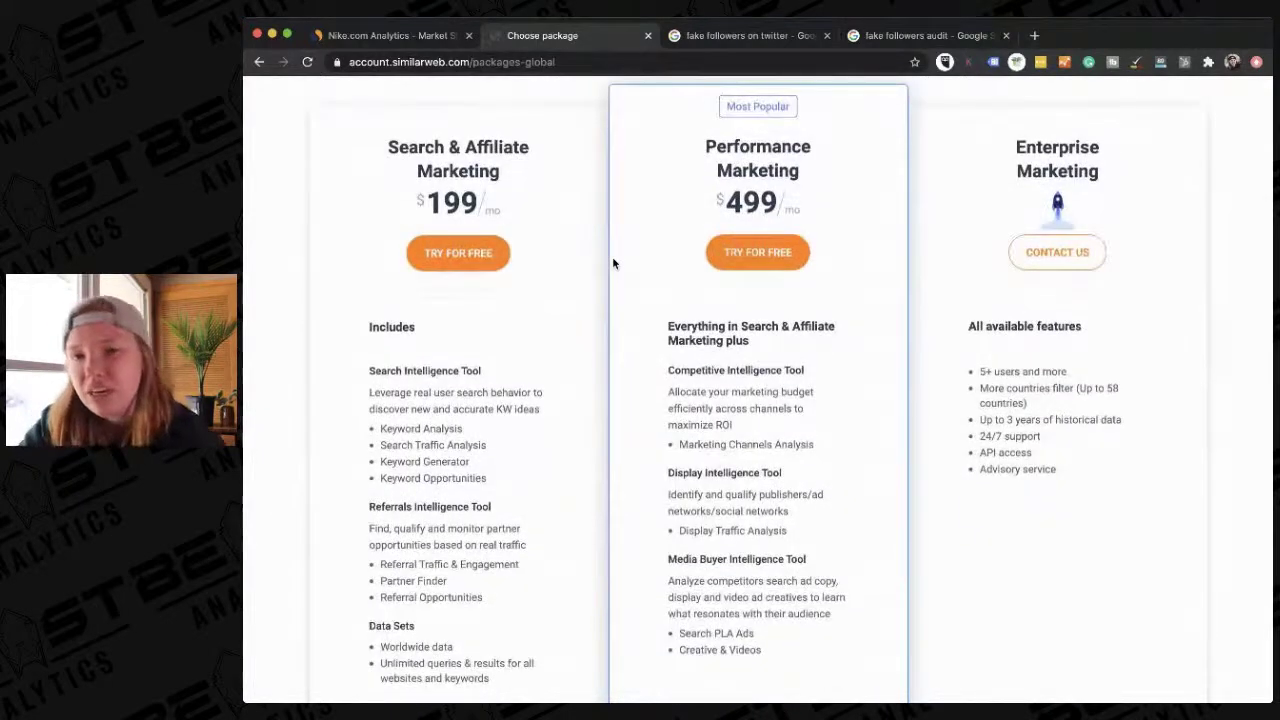
scroll(612, 263, down, 1)
scroll(514, 279, down, 3)
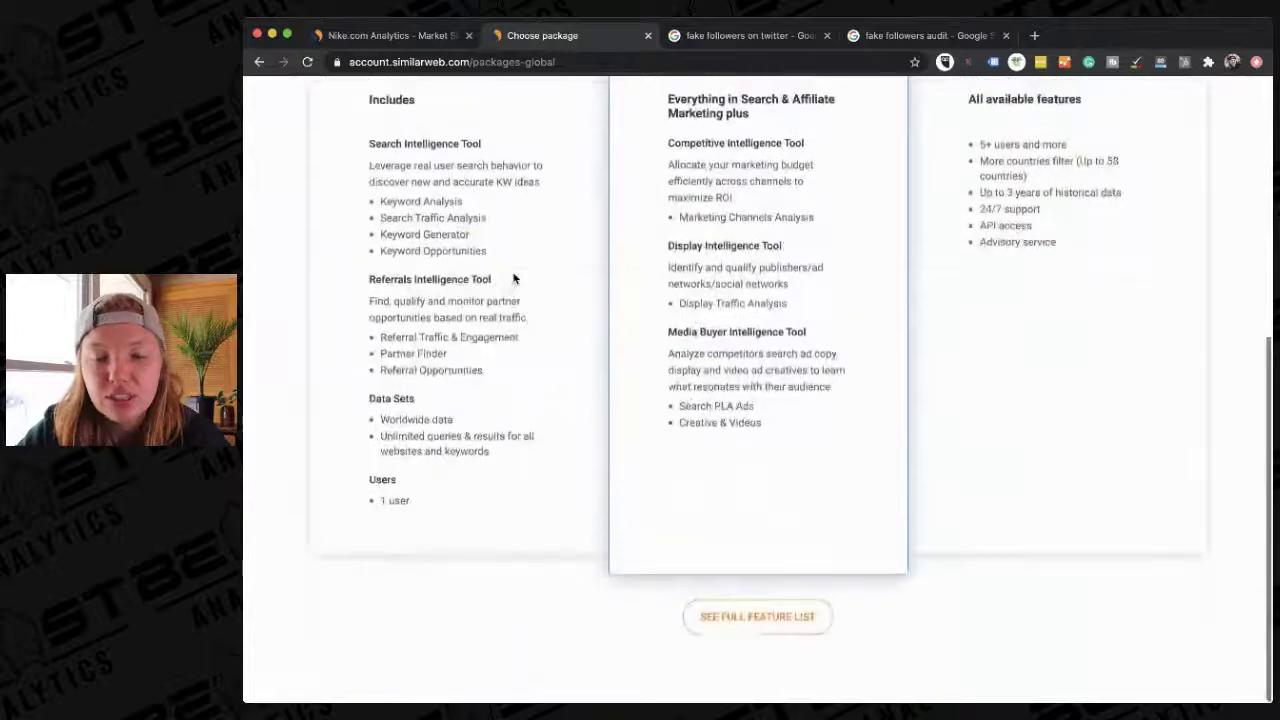
scroll(512, 278, up, 7)
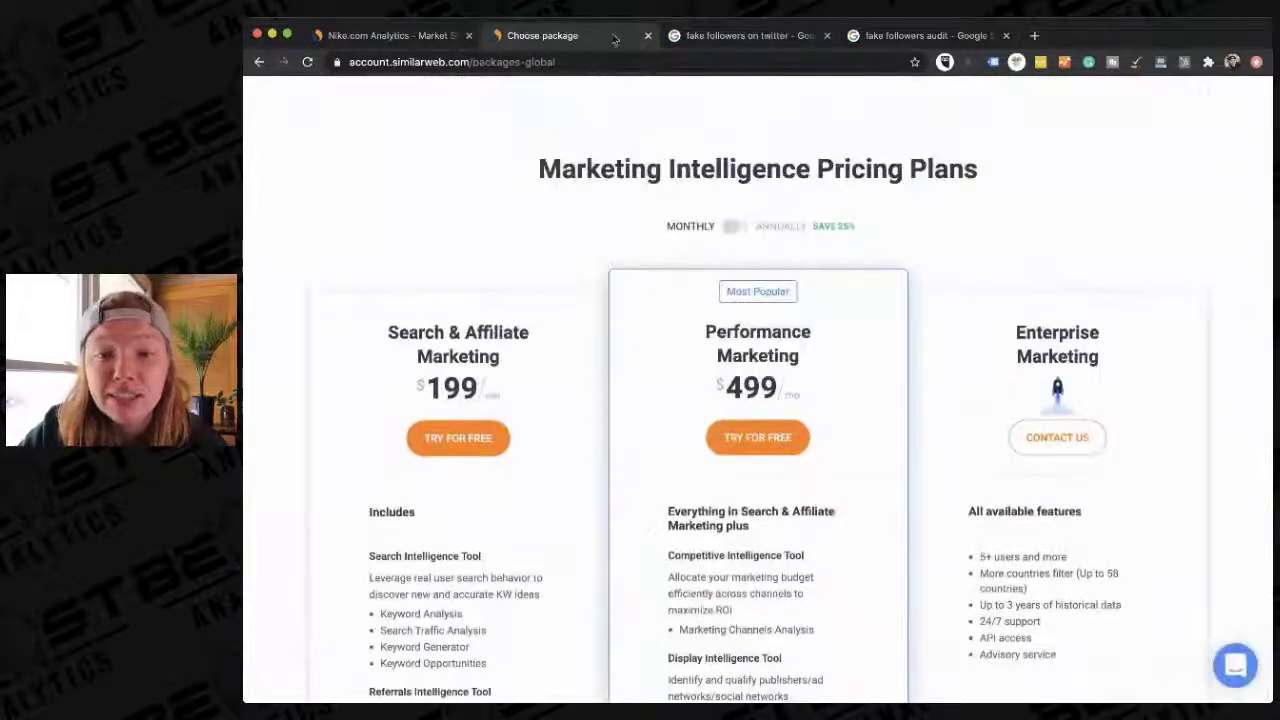
- Close the package selection page, return to the nike.com analysis, and open SimilarWeb's general pricing page from there
click(647, 35)
click(400, 35)
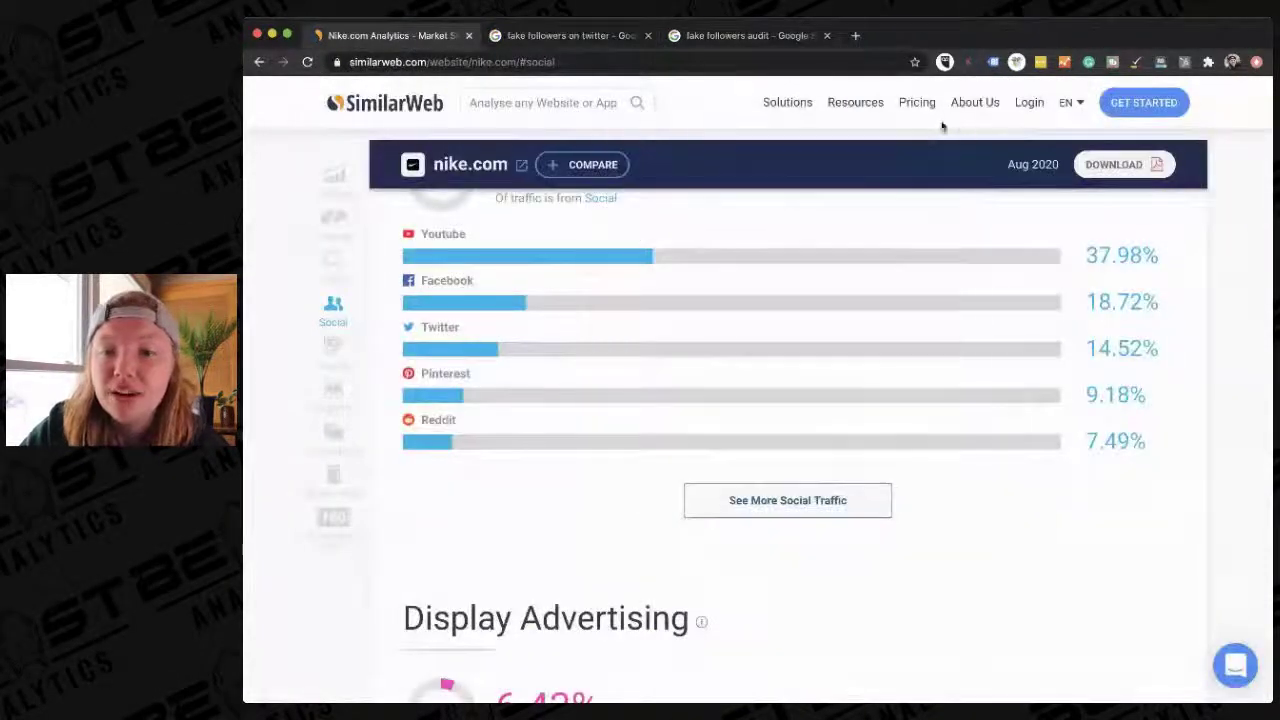
click(905, 107)
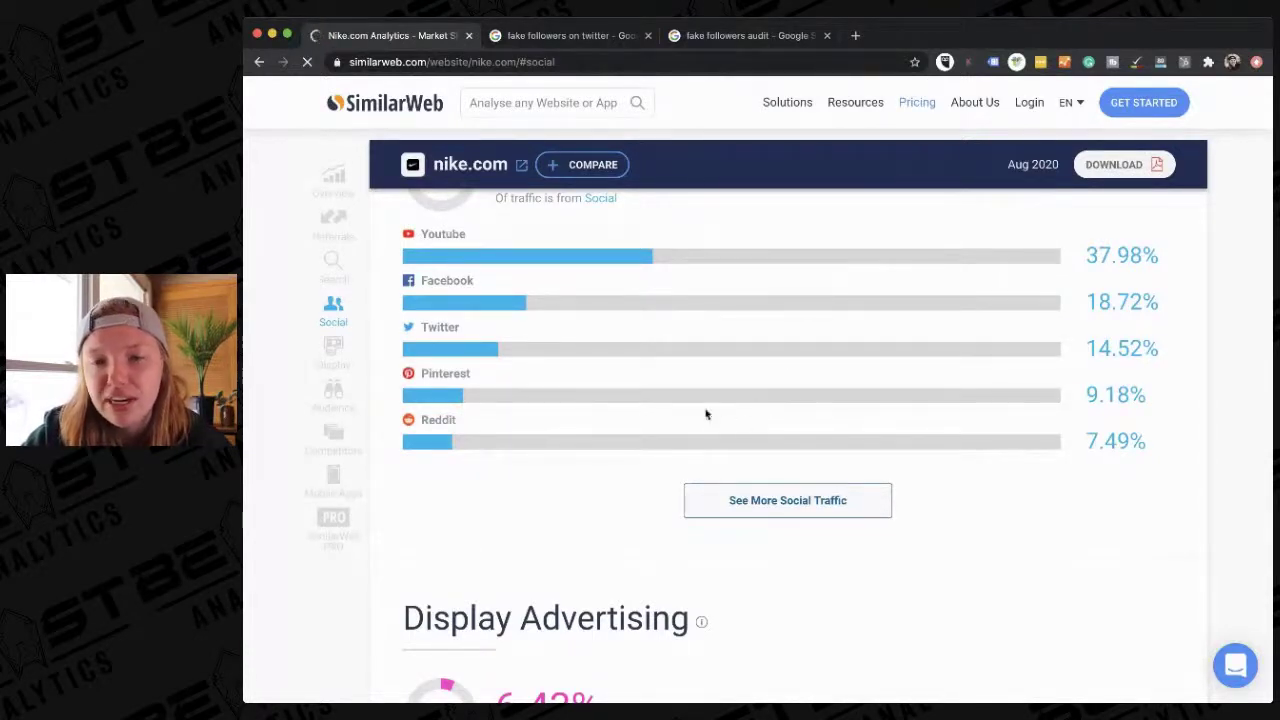
scroll(335, 345, up, 5)
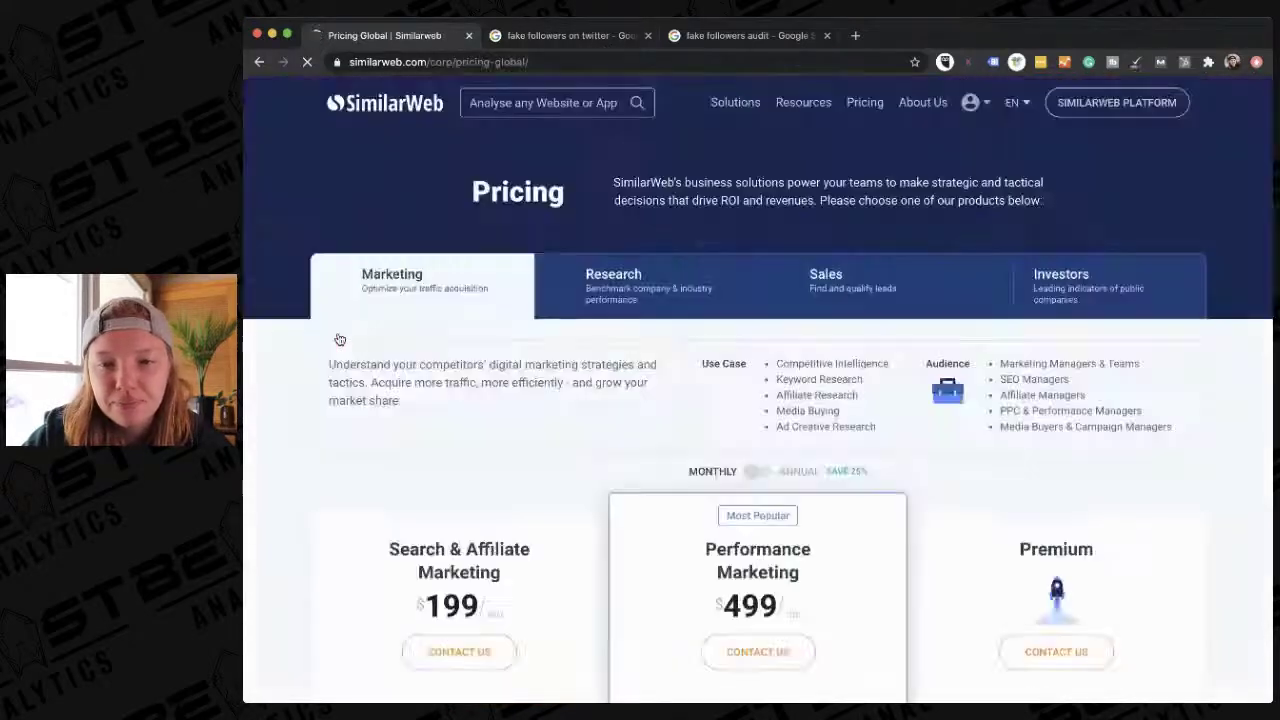
- Glance over the marketing plan prices, sign out of the SimilarWeb account, and open the pricing guide as a visitor
scroll(356, 430, down, 3)
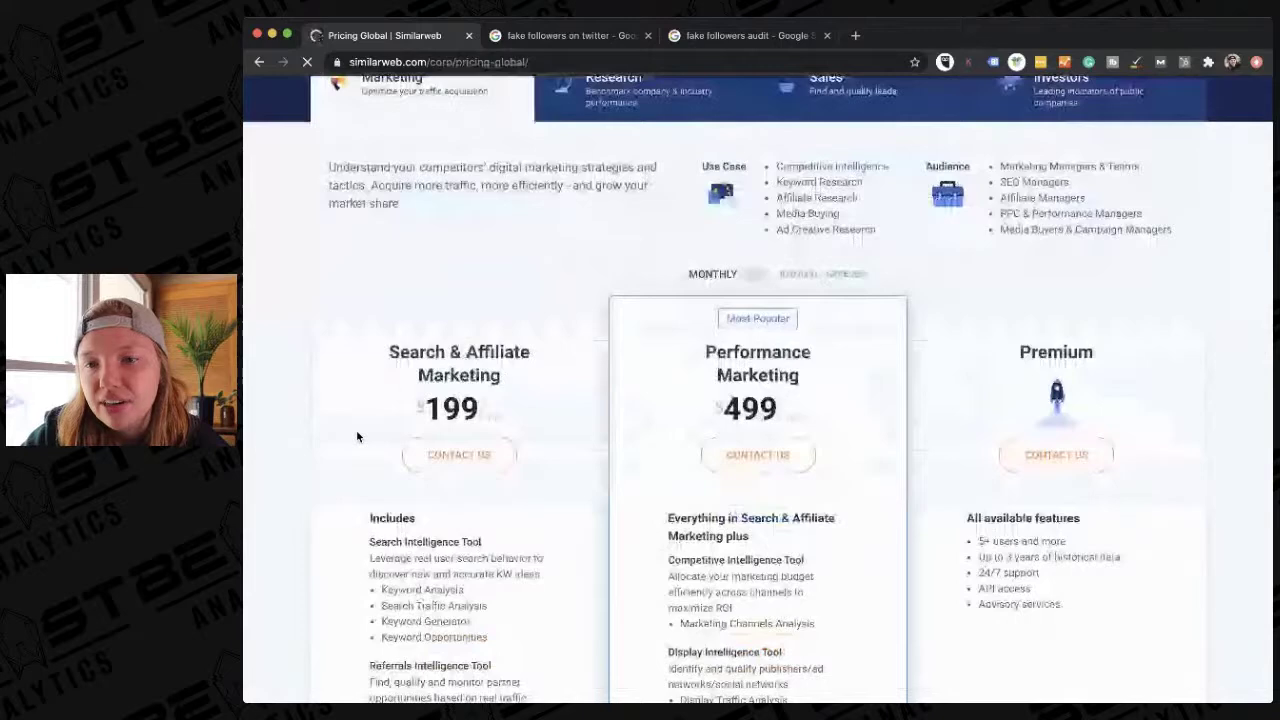
scroll(358, 436, up, 3)
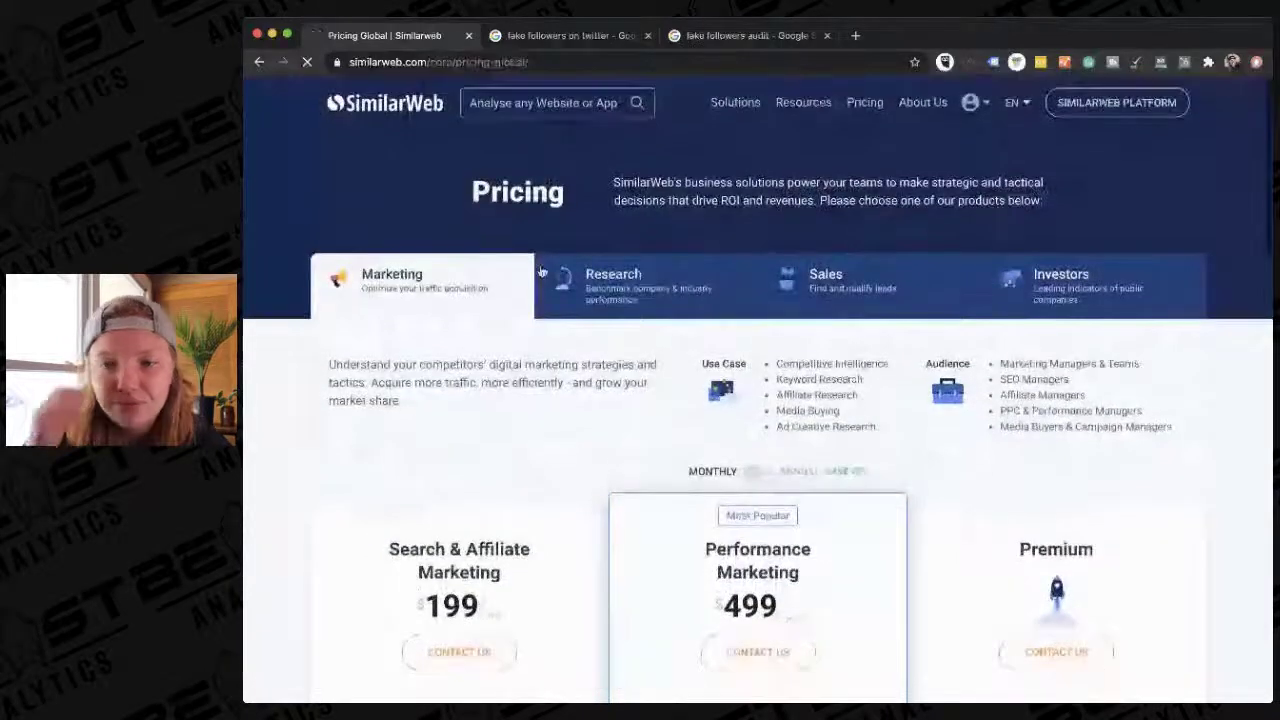
mouse_move(970, 102)
click(925, 215)
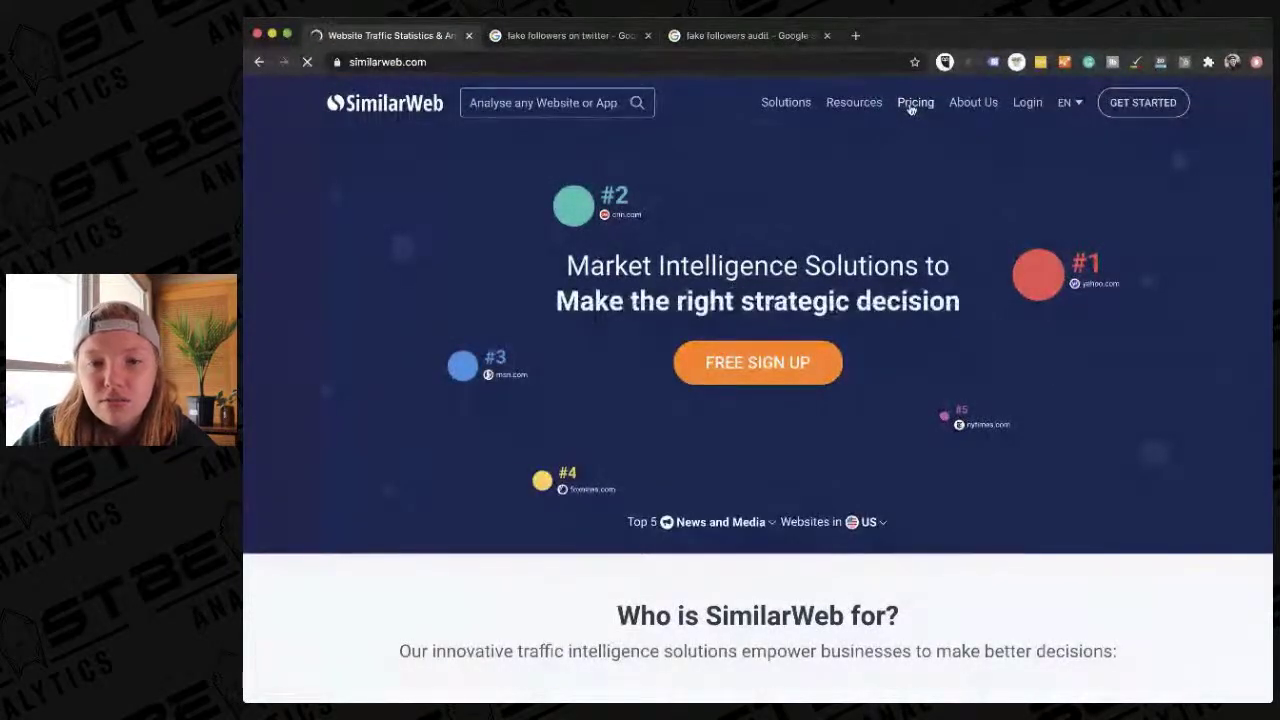
click(913, 104)
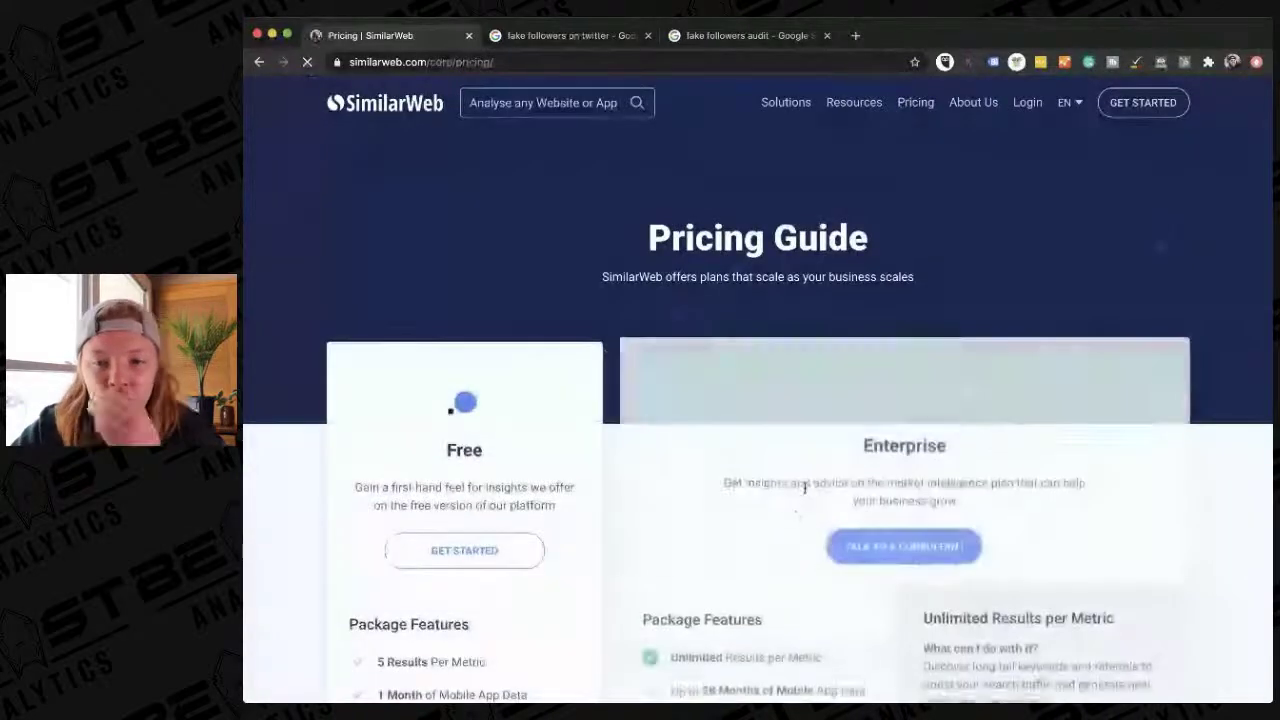
- Compare the package features of the Free and Enterprise plans in the pricing guide
scroll(803, 487, down, 2)
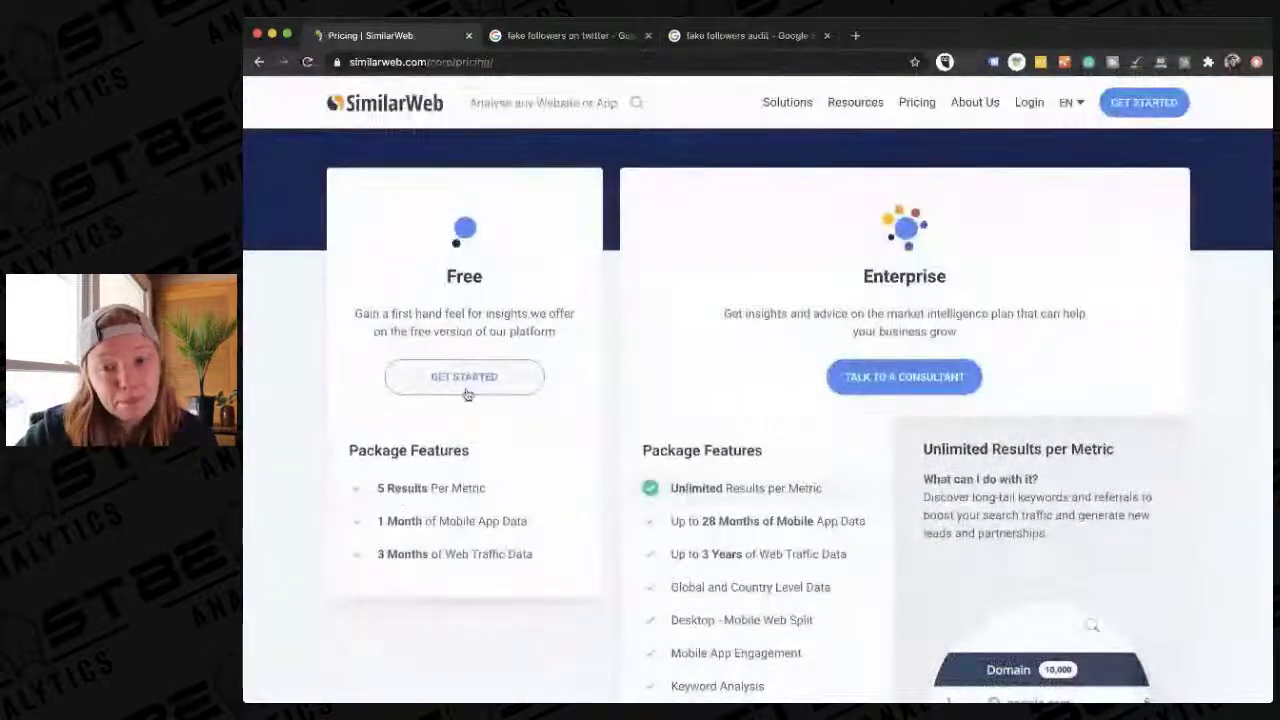
scroll(771, 361, down, 1)
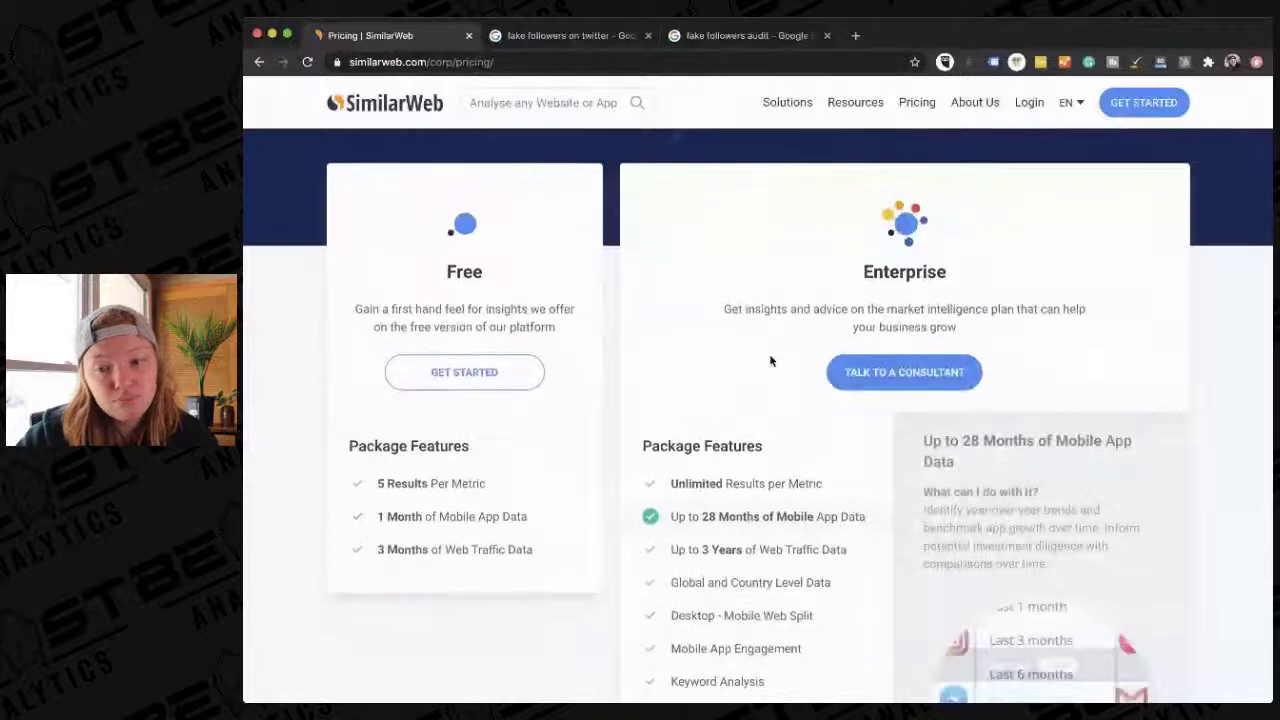
scroll(771, 361, down, 5)
scroll(771, 361, up, 6)
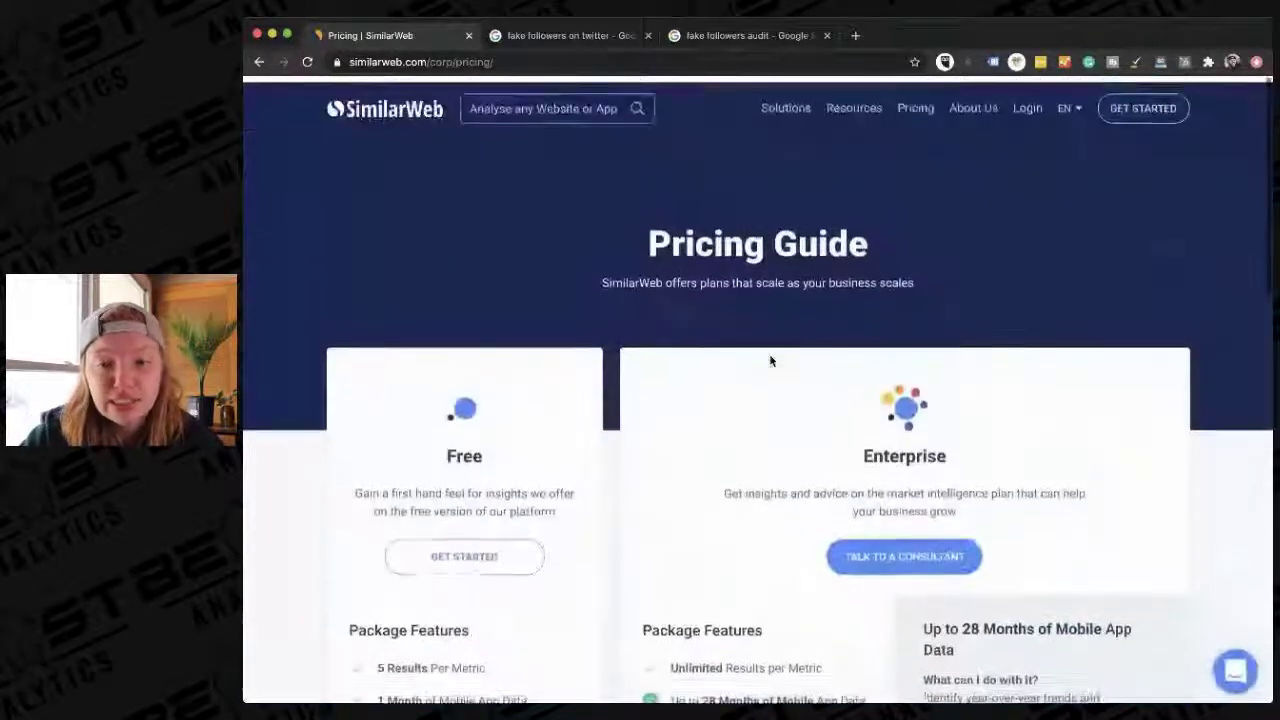
scroll(446, 432, down, 1)
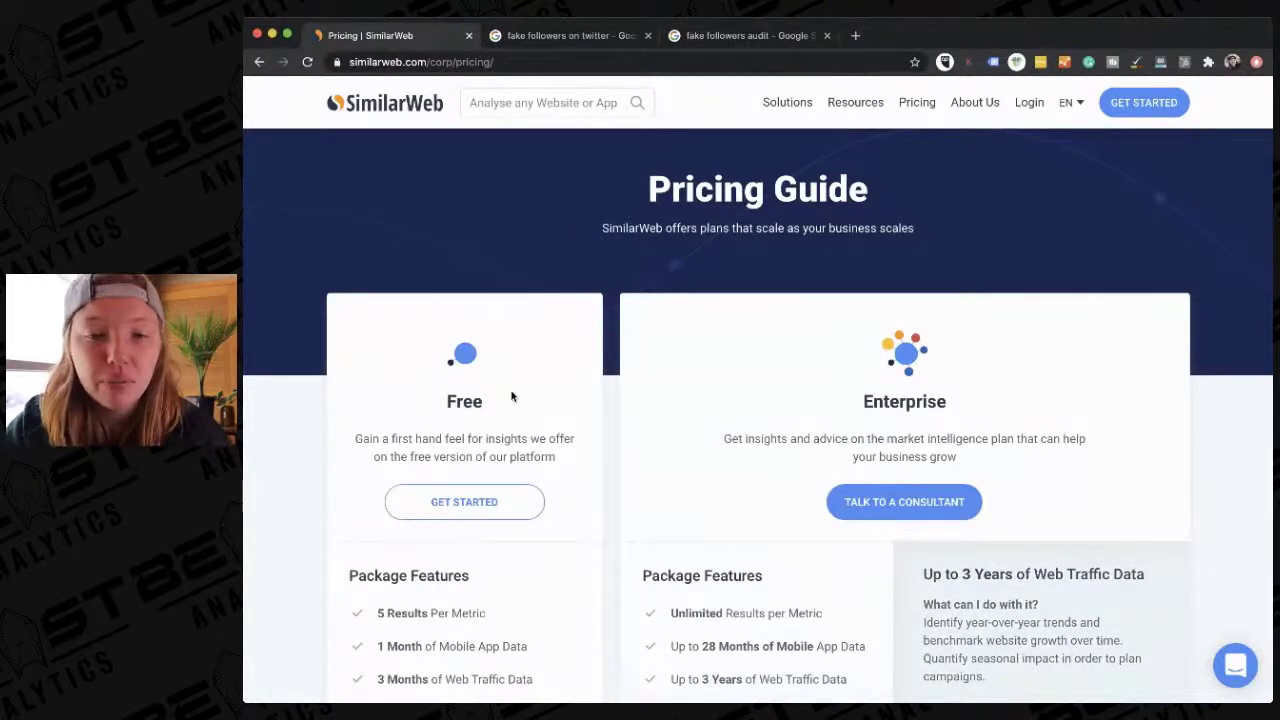
scroll(515, 399, up, 1)
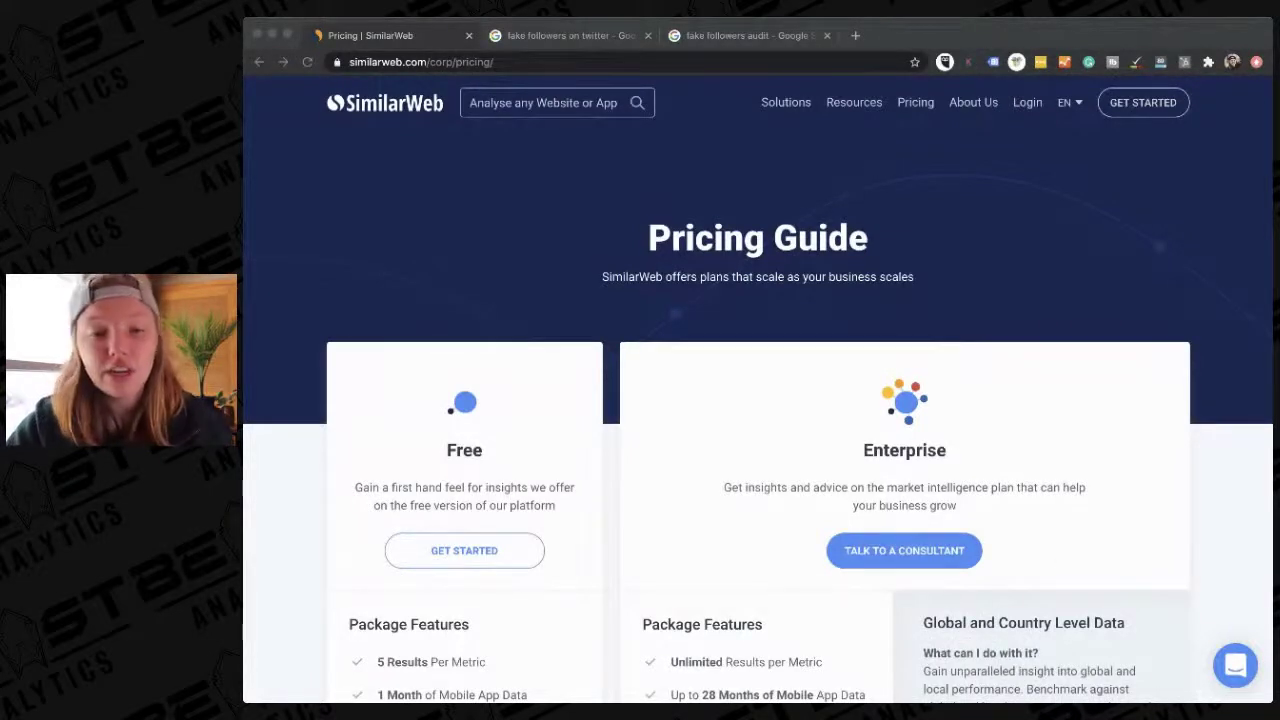
click(885, 255)
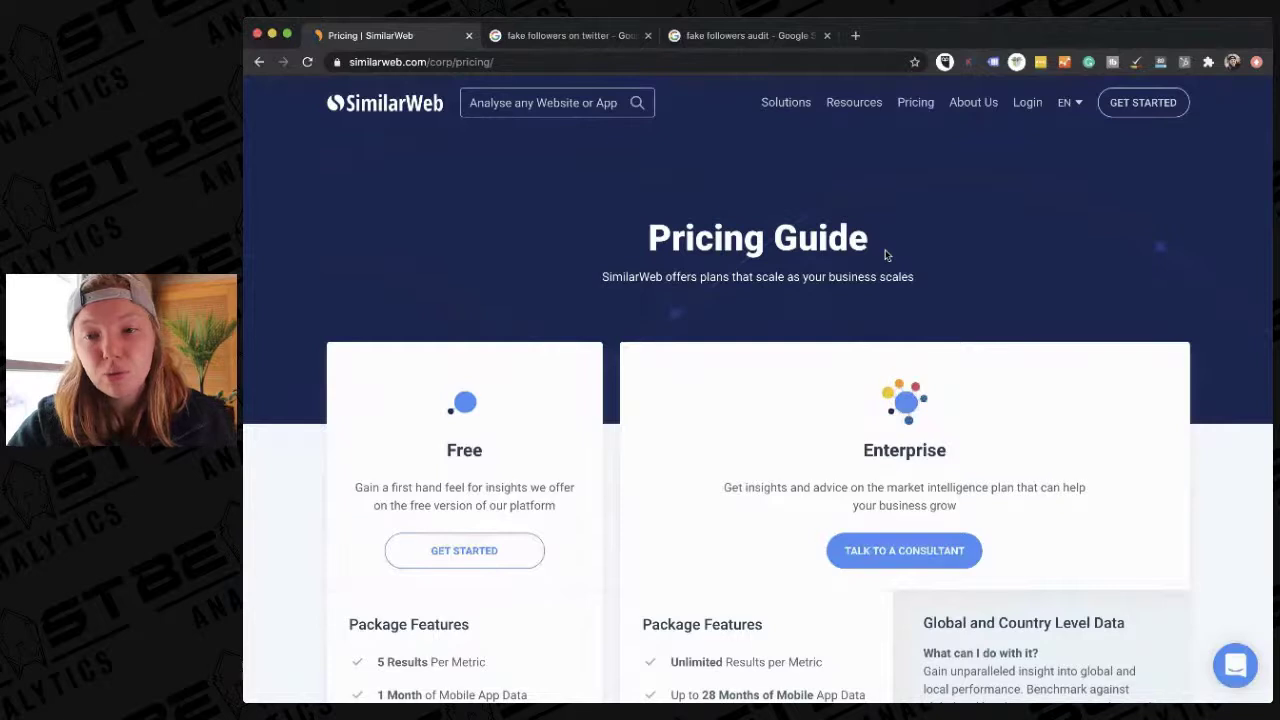
- Search for "google ana" and open the analysis of the App Store version of Google Analytics
click(526, 96)
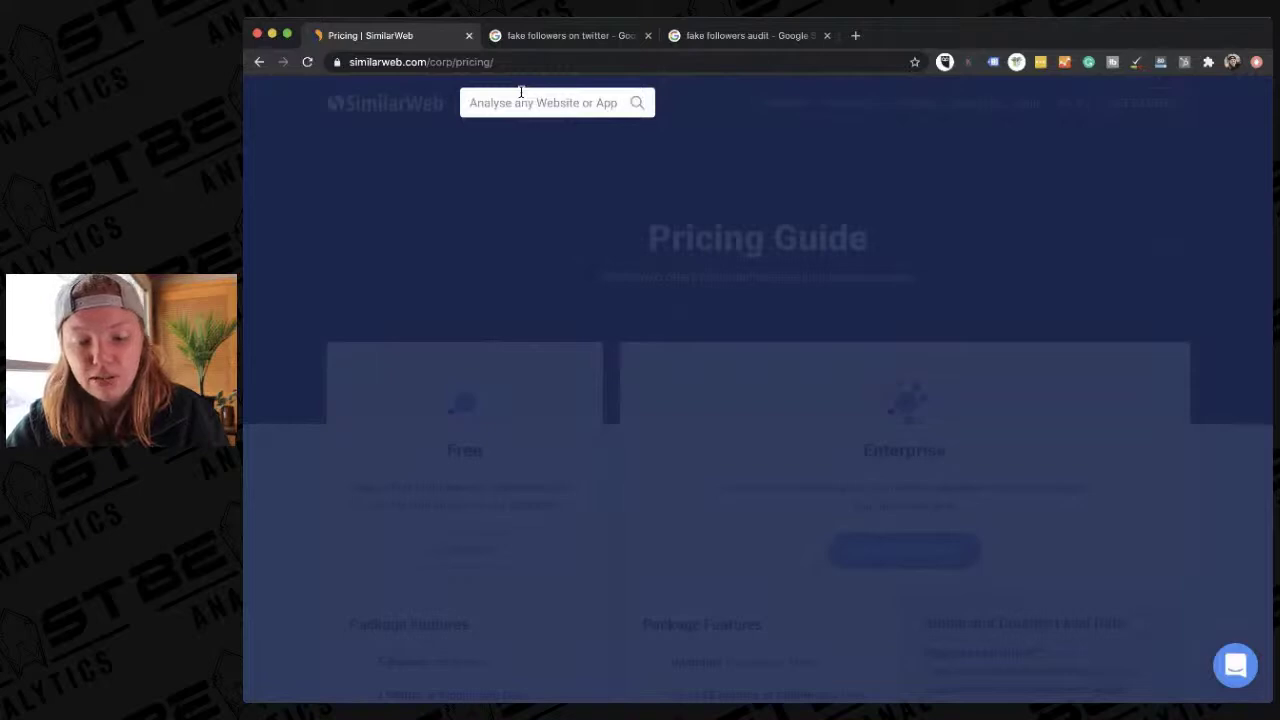
text(google ana)
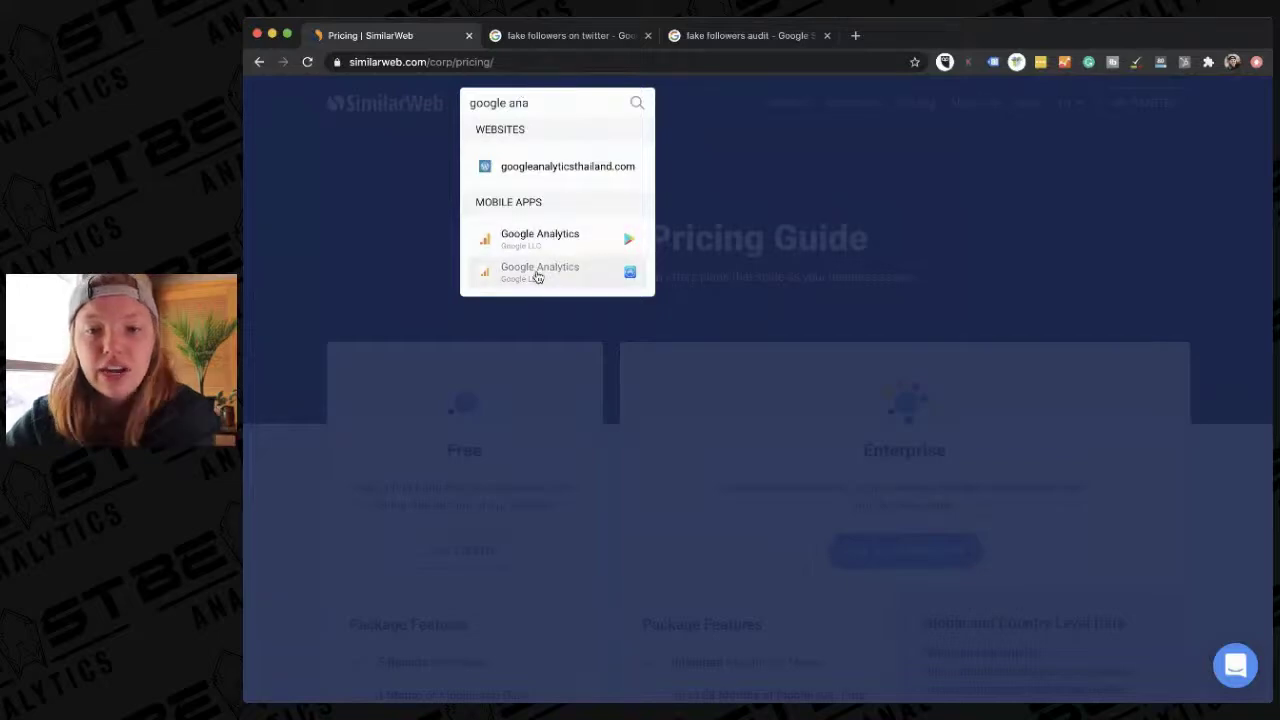
click(537, 272)
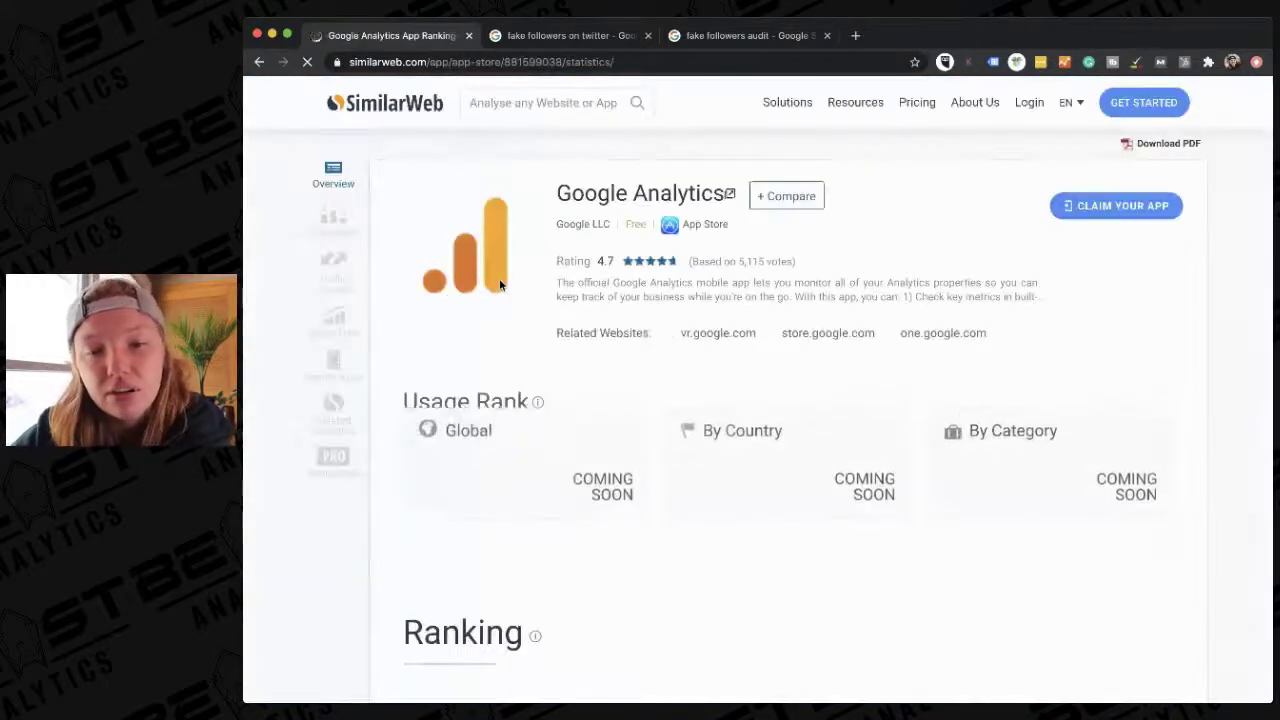
- Examine the Google Analytics app's country rankings, traffic sources, similar apps and related websites
scroll(535, 403, down, 4)
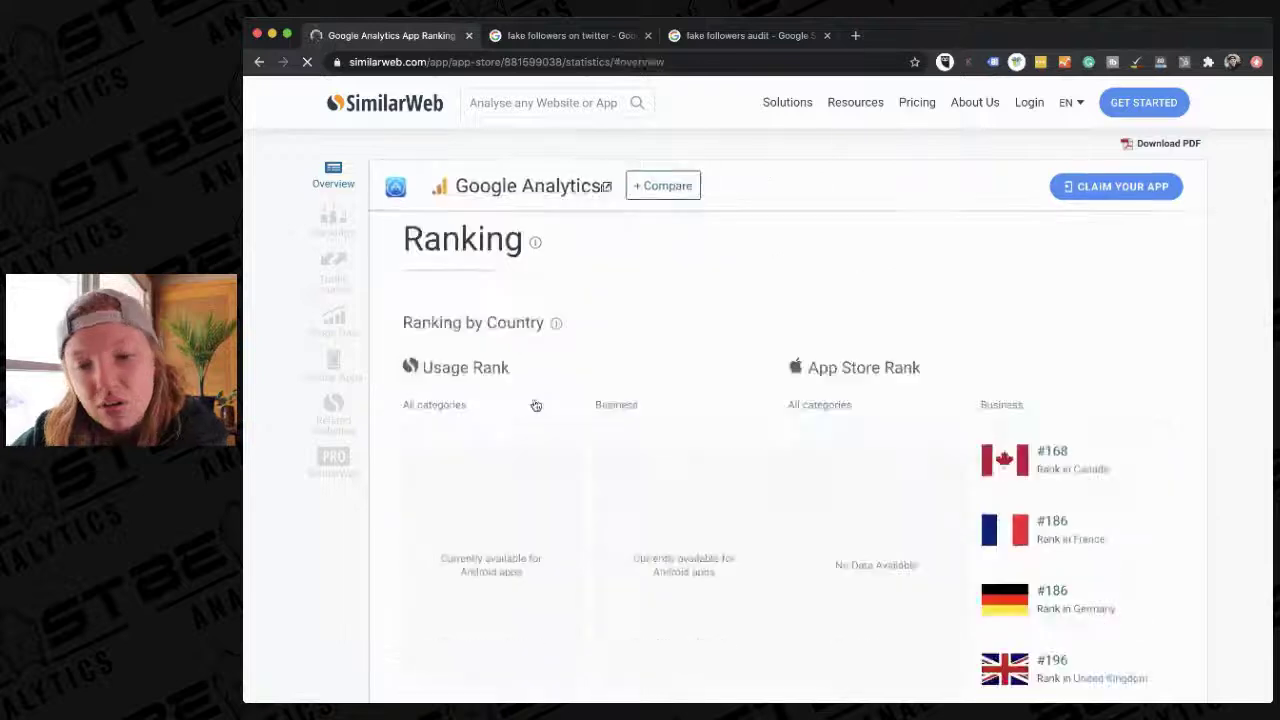
scroll(534, 403, down, 3)
scroll(534, 403, up, 2)
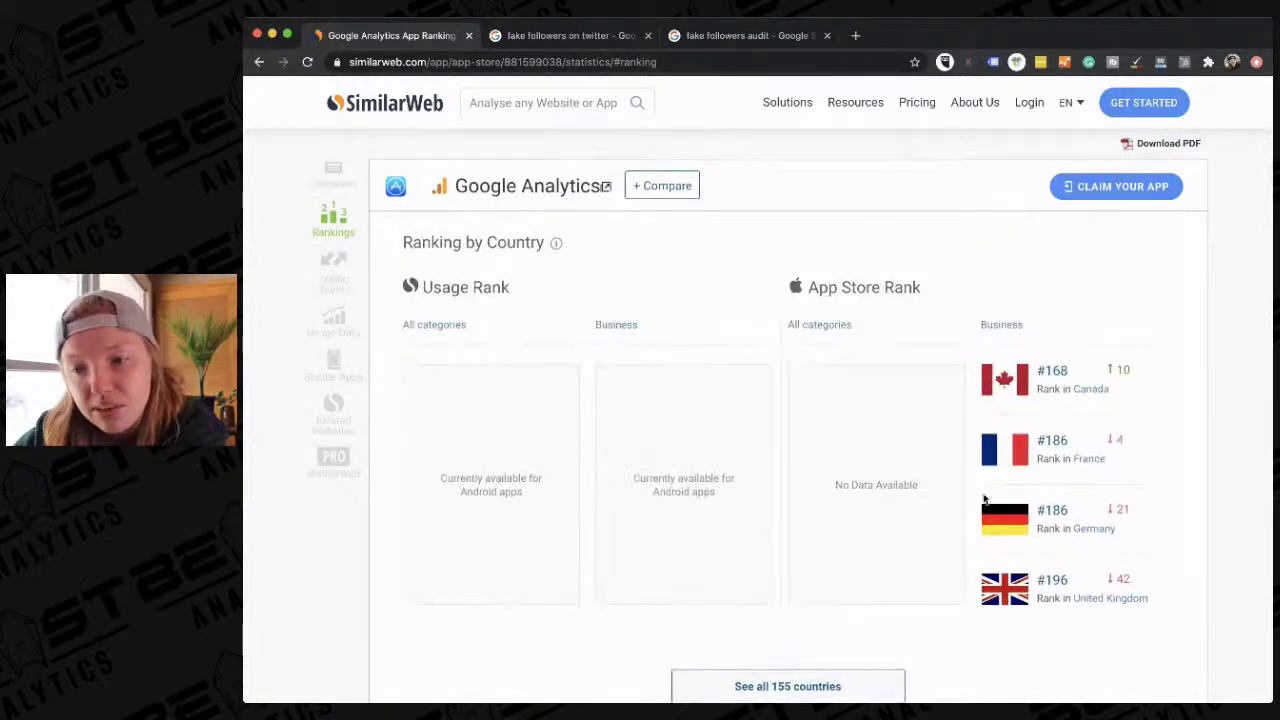
scroll(970, 554, down, 4)
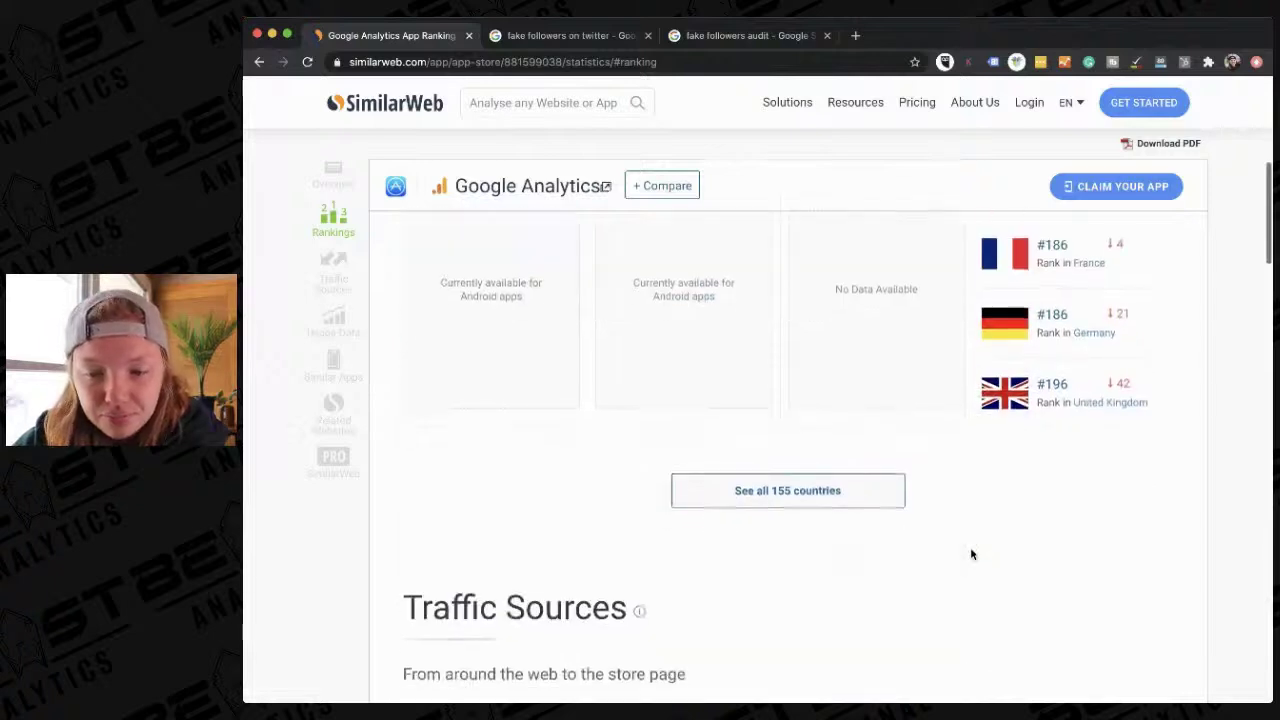
scroll(970, 550, down, 3)
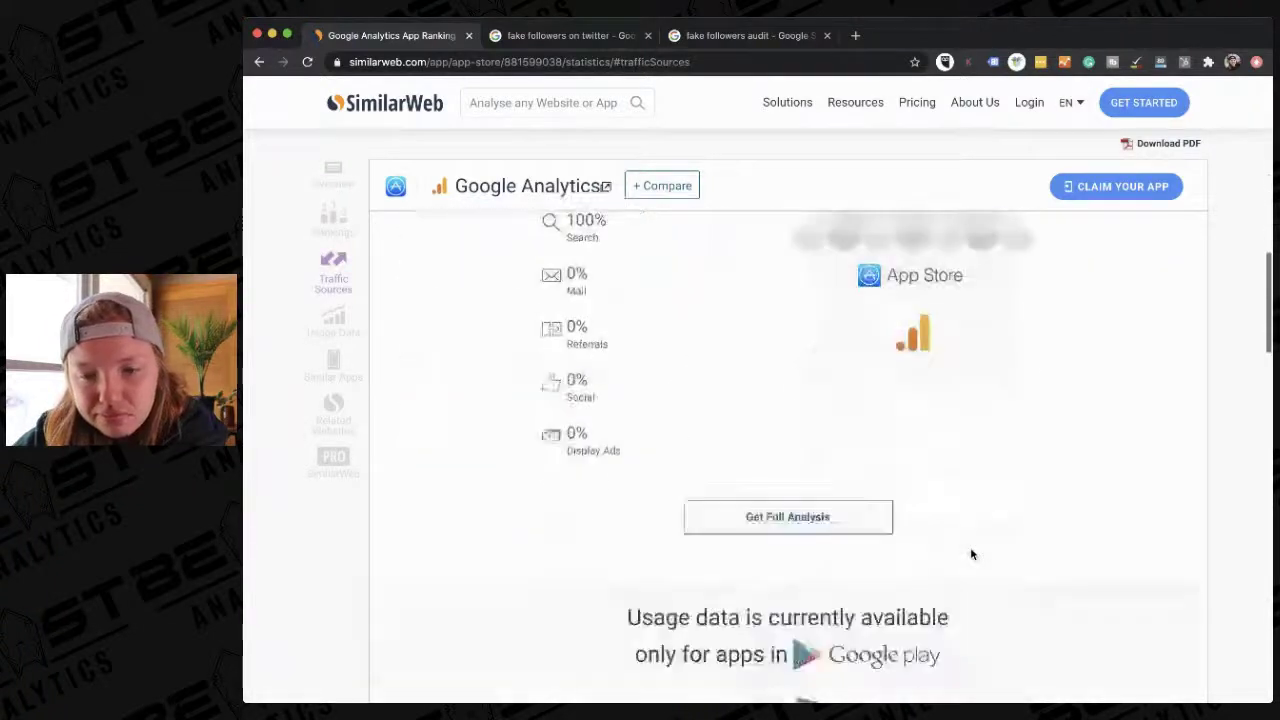
scroll(970, 554, down, 3)
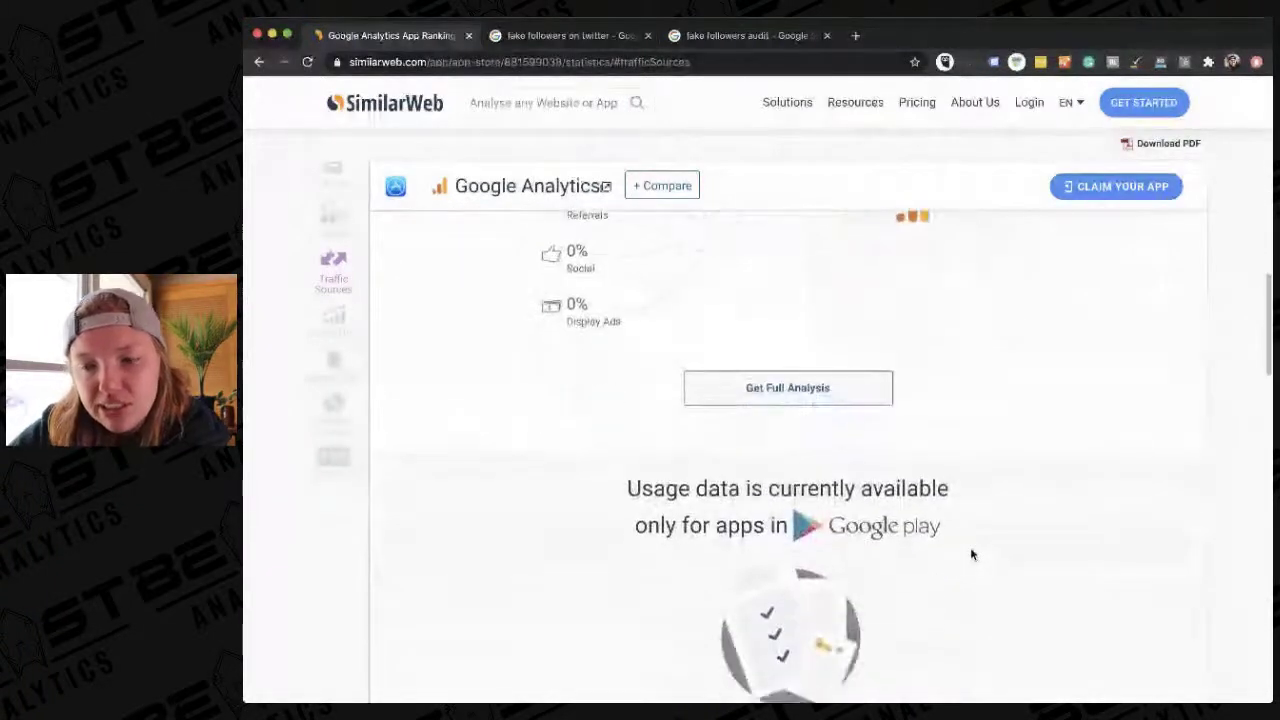
scroll(970, 554, down, 5)
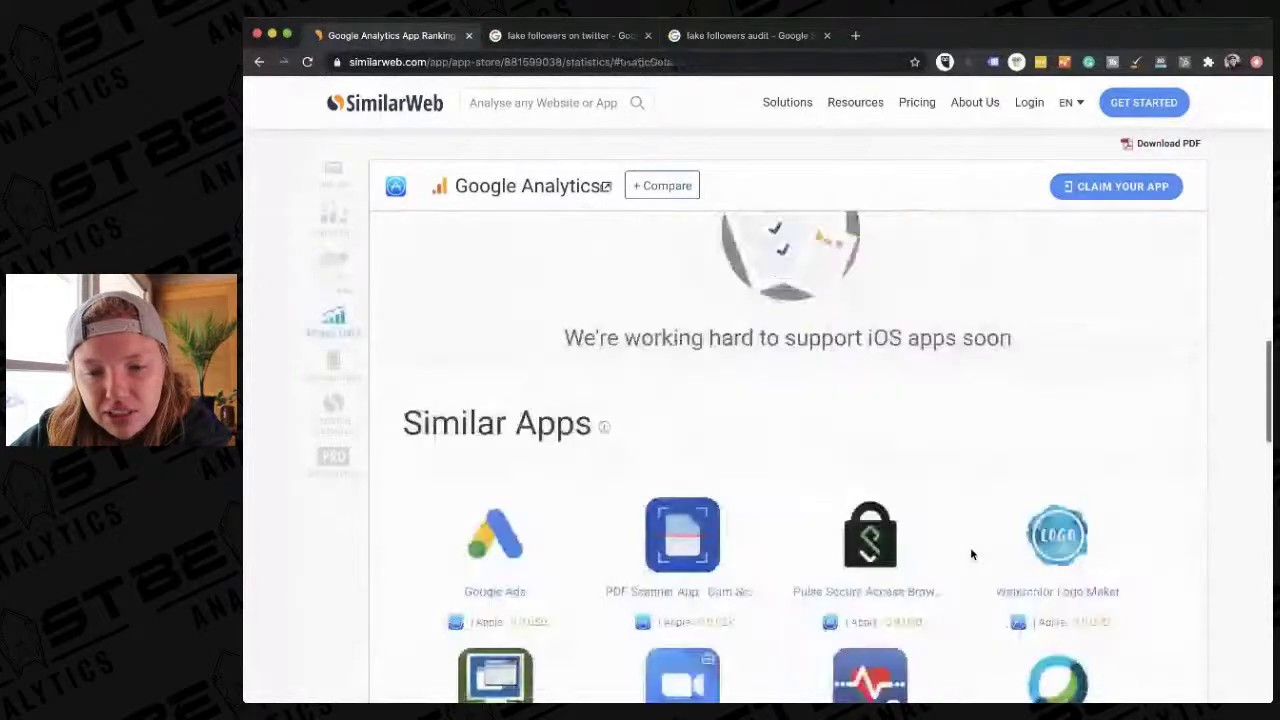
scroll(970, 554, down, 3)
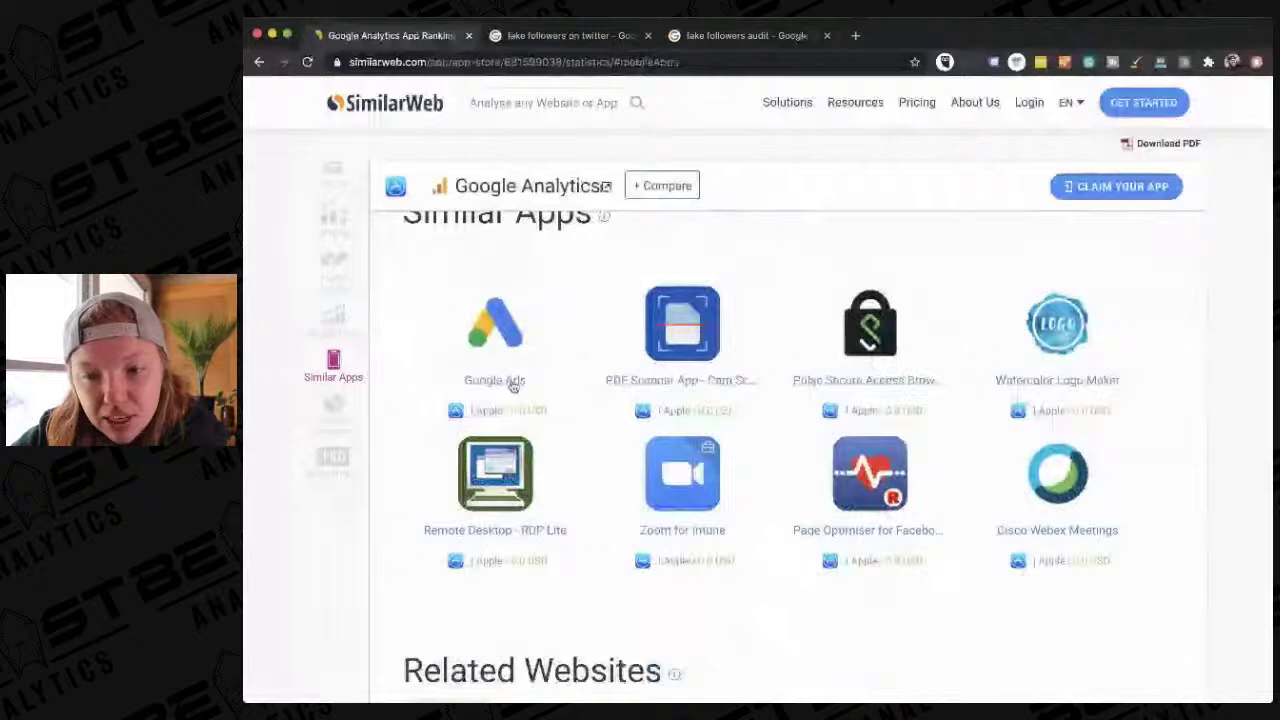
scroll(966, 487, down, 5)
scroll(966, 487, down, 4)
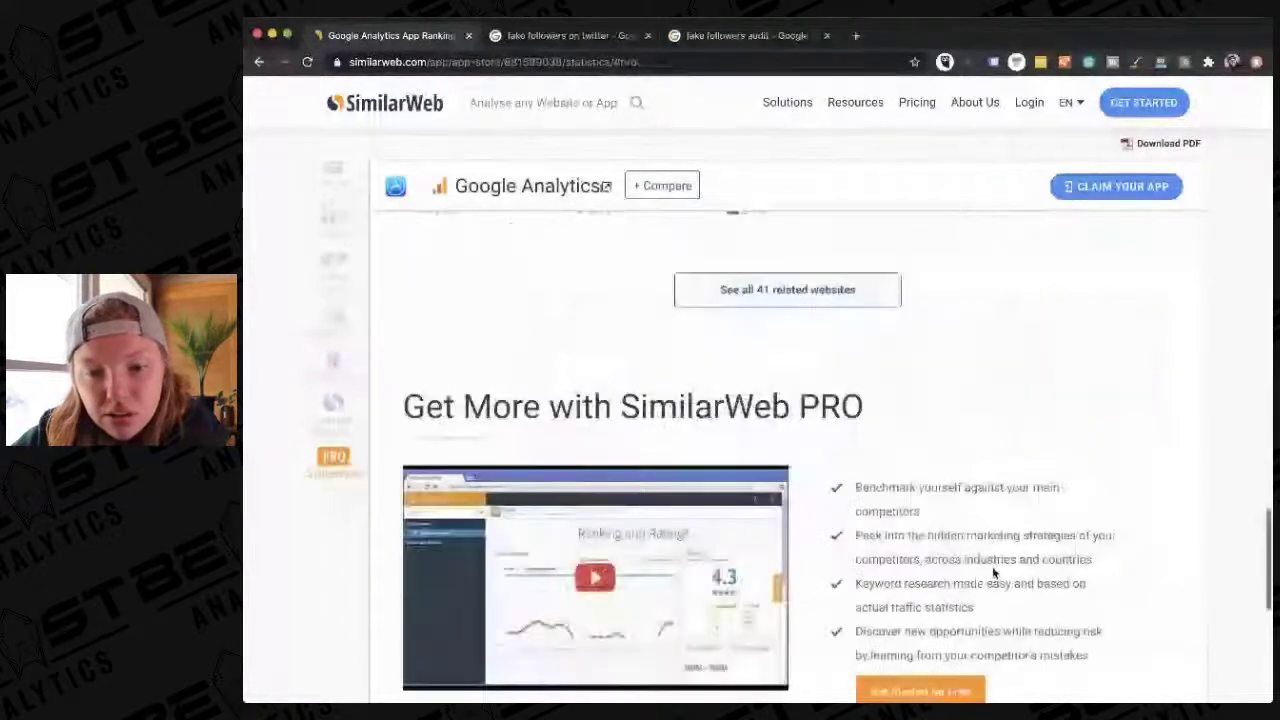
scroll(992, 566, up, 10)
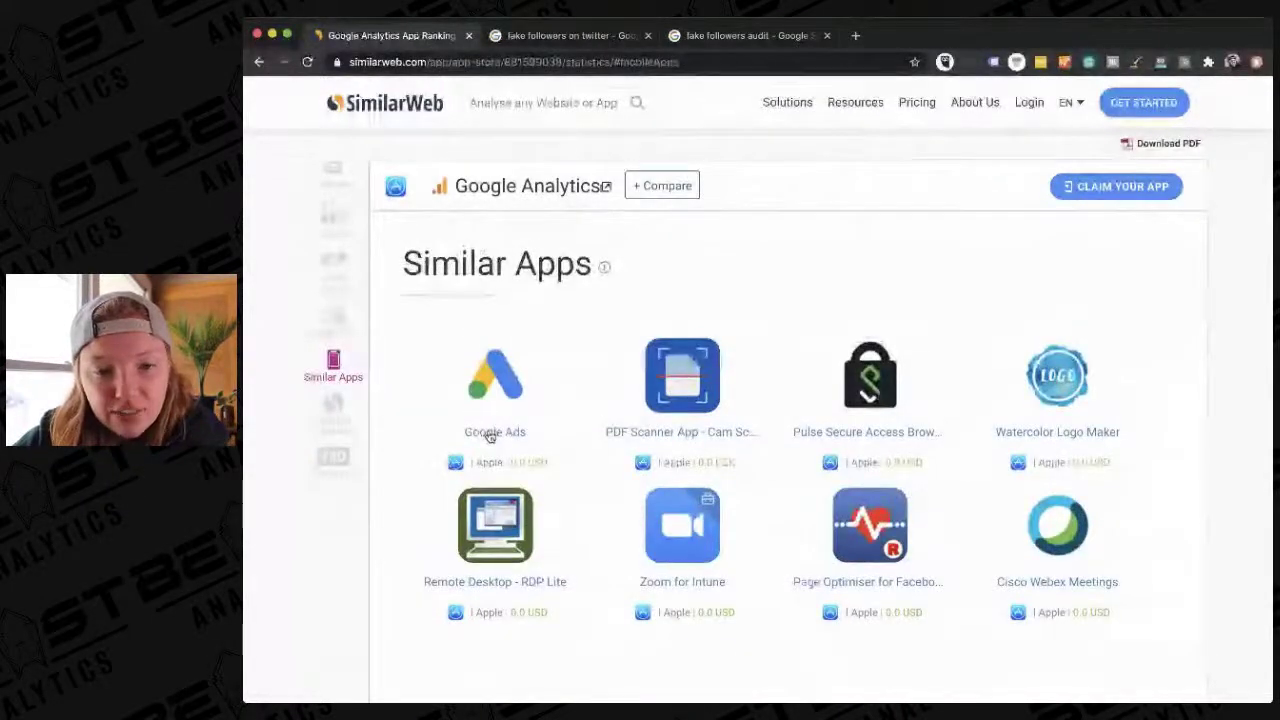
- Open the similar app Google Ads and examine its App Store rank over time and its ranking by country
click(490, 436)
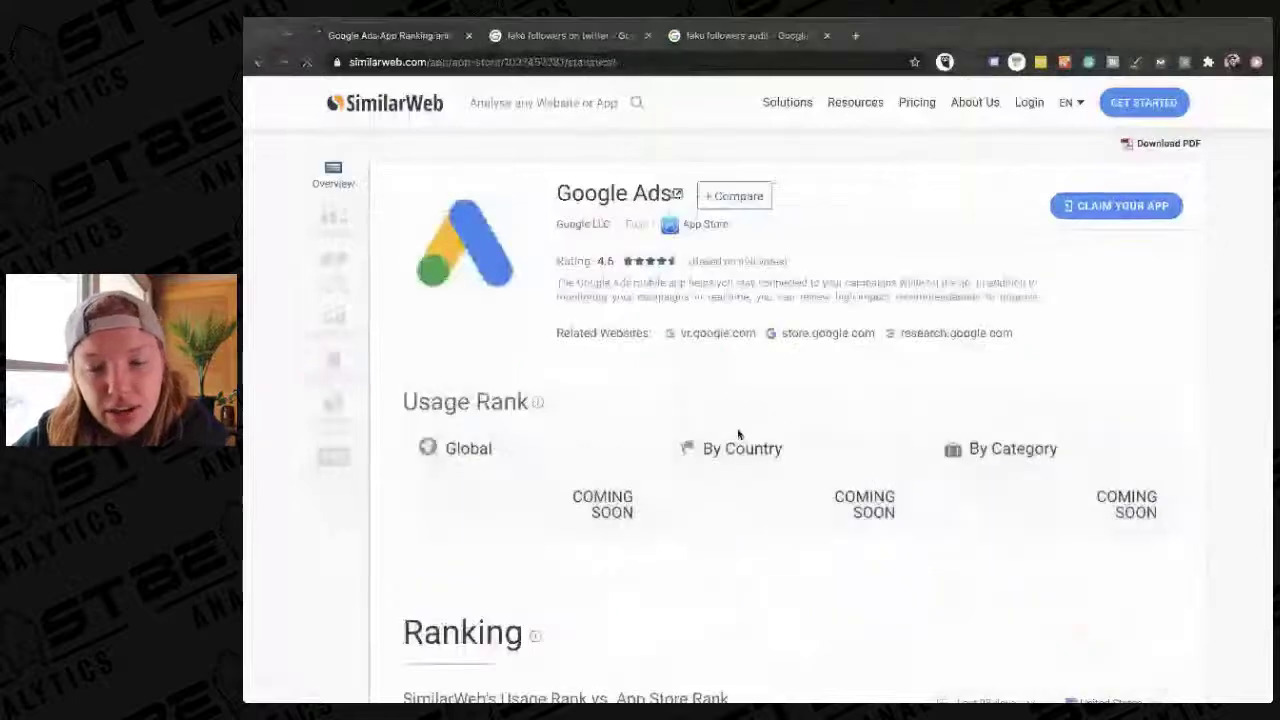
scroll(824, 367, down, 4)
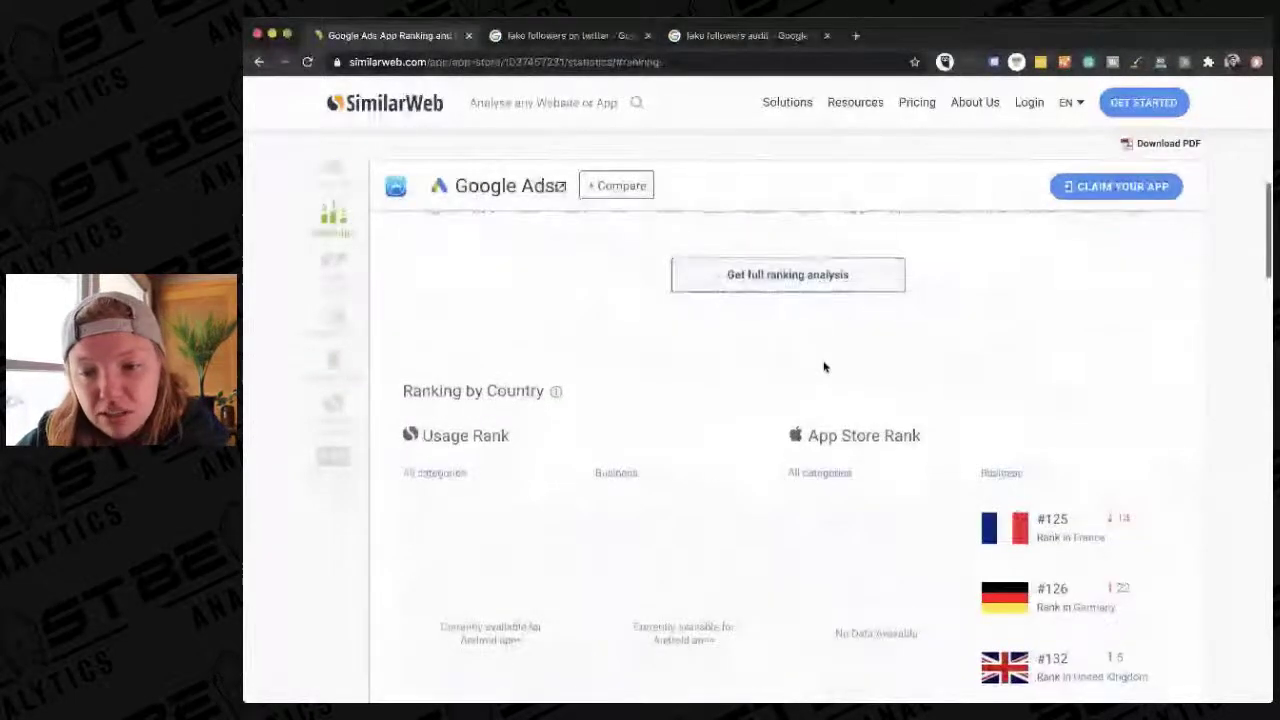
scroll(824, 367, up, 2)
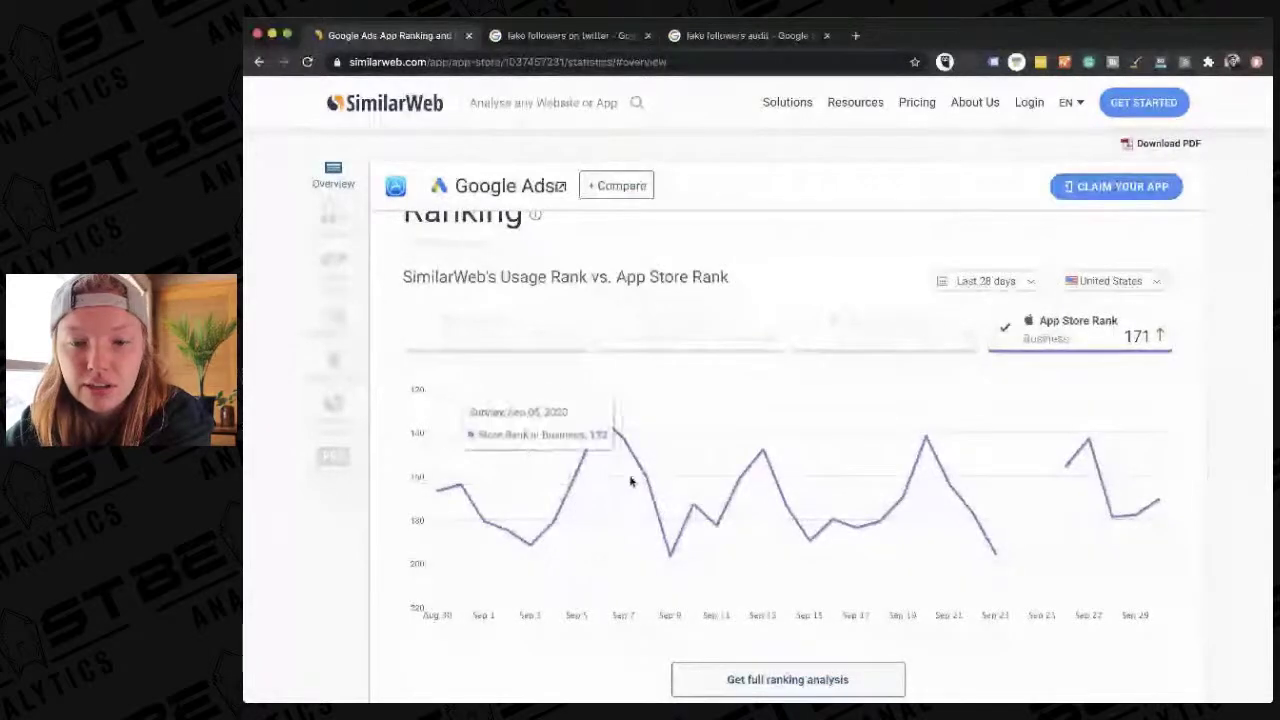
scroll(726, 337, up, 5)
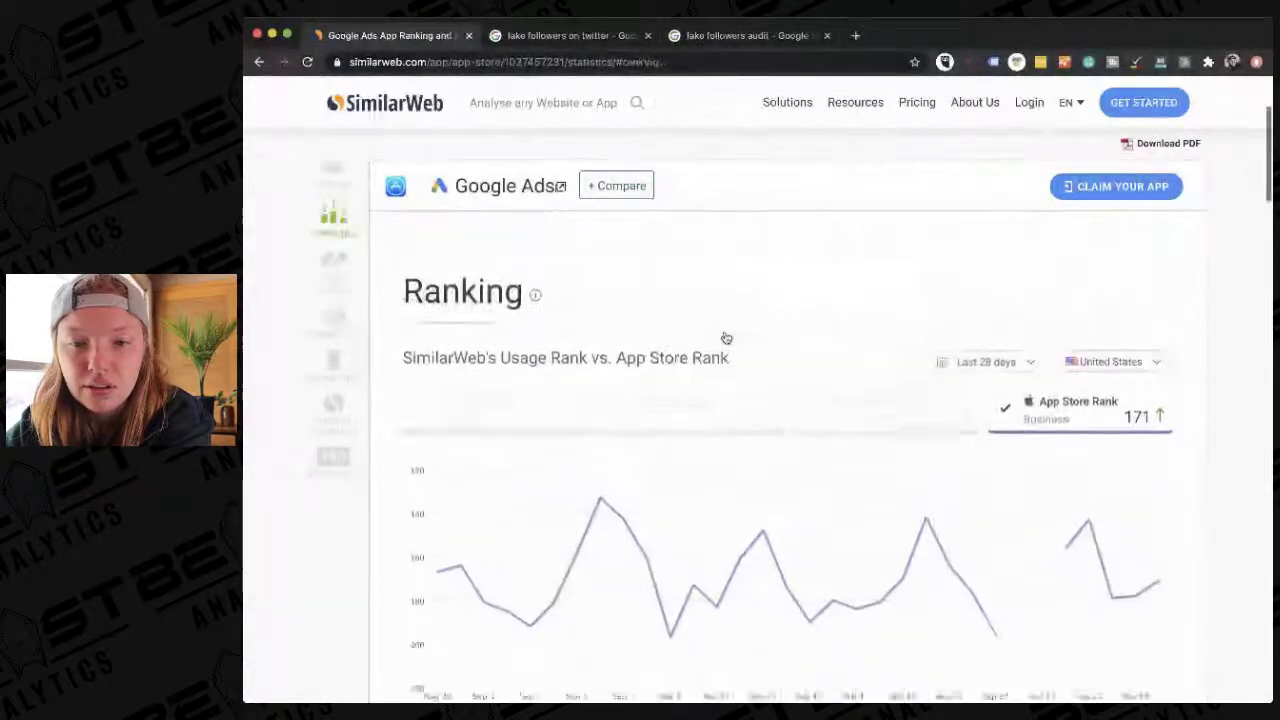
scroll(724, 335, down, 2)
scroll(723, 334, up, 2)
scroll(715, 345, down, 5)
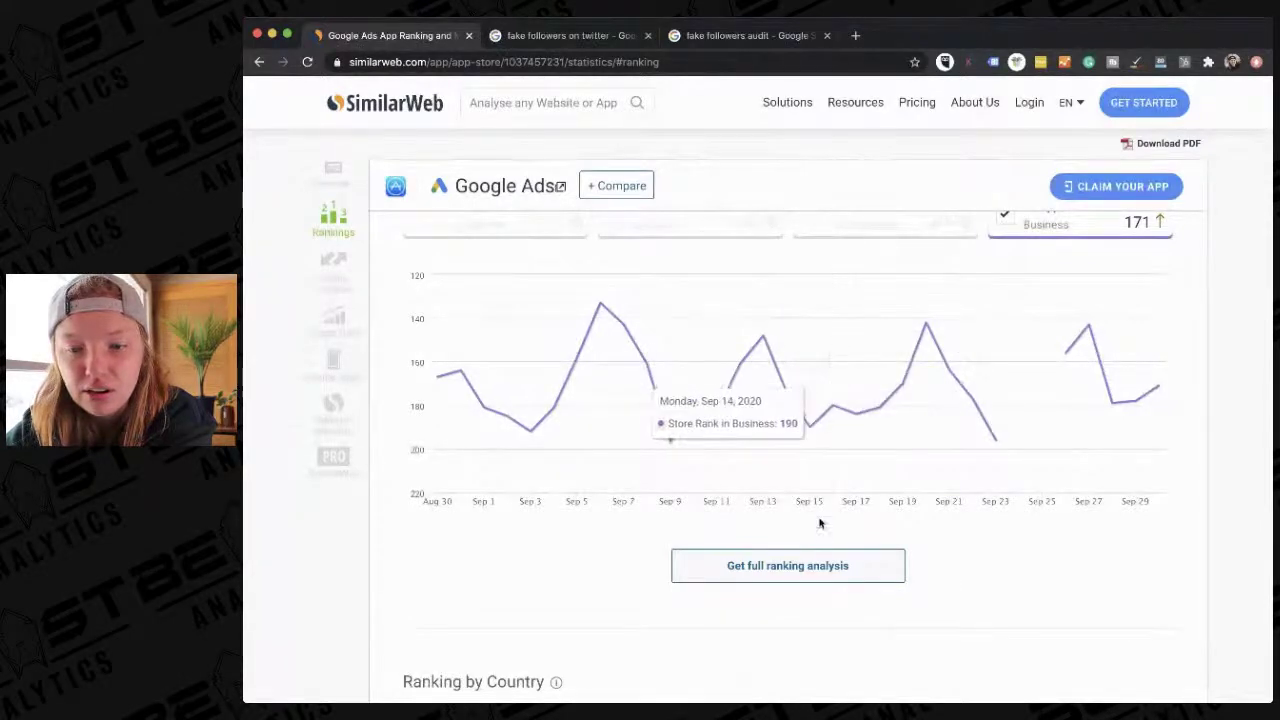
scroll(820, 540, down, 5)
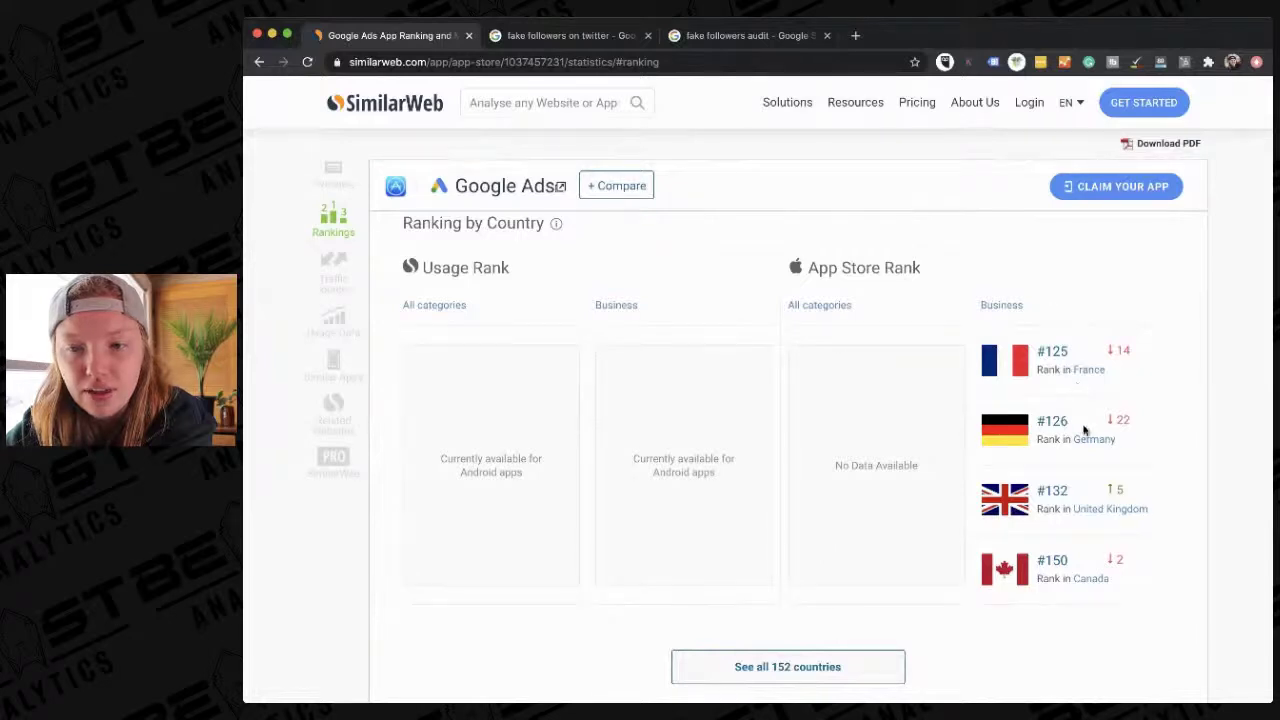
- Examine the Google Ads app's traffic sources, usage data, similar apps and related websites
scroll(988, 527, down, 10)
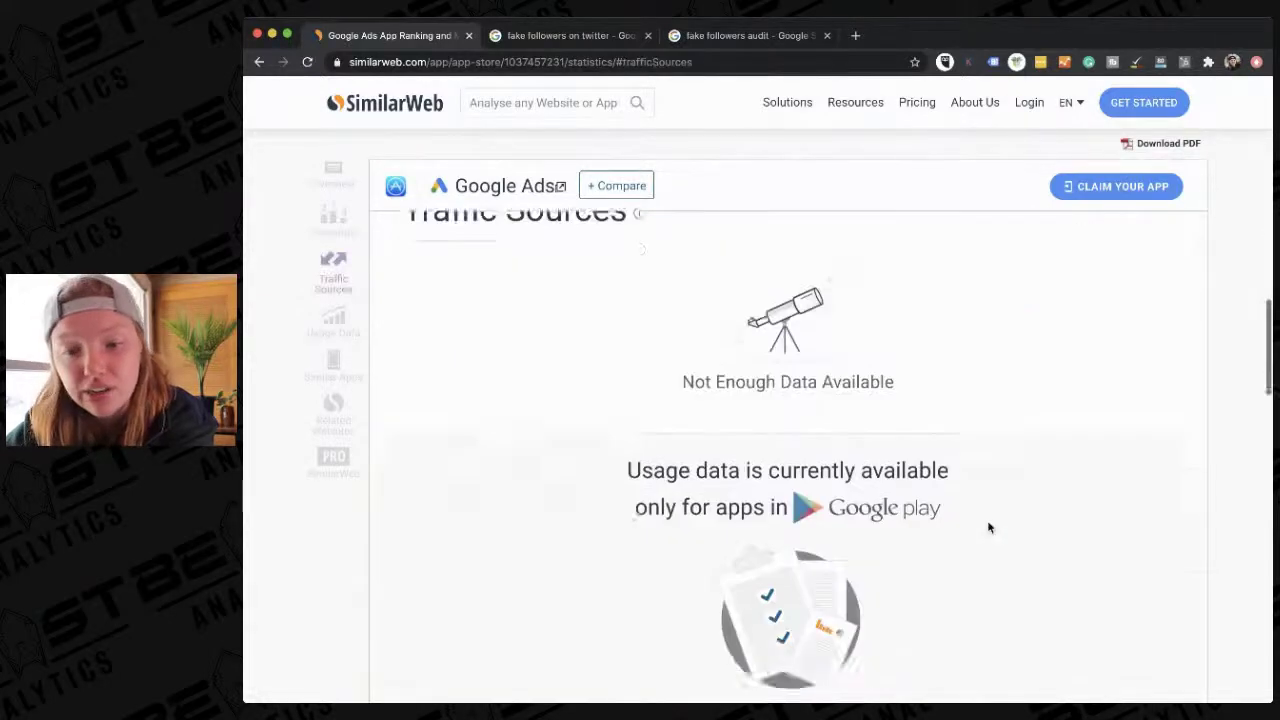
scroll(988, 528, down, 1)
scroll(791, 334, up, 2)
scroll(517, 597, down, 3)
scroll(437, 557, down, 12)
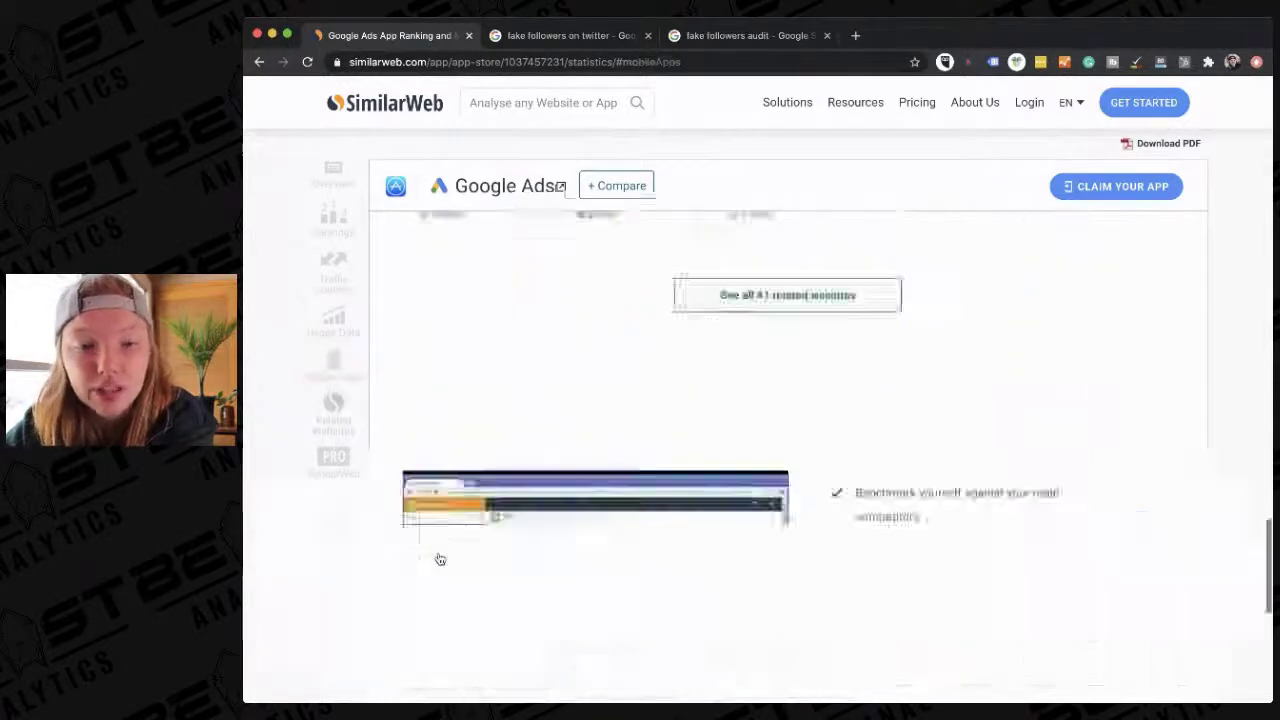
scroll(440, 558, up, 8)
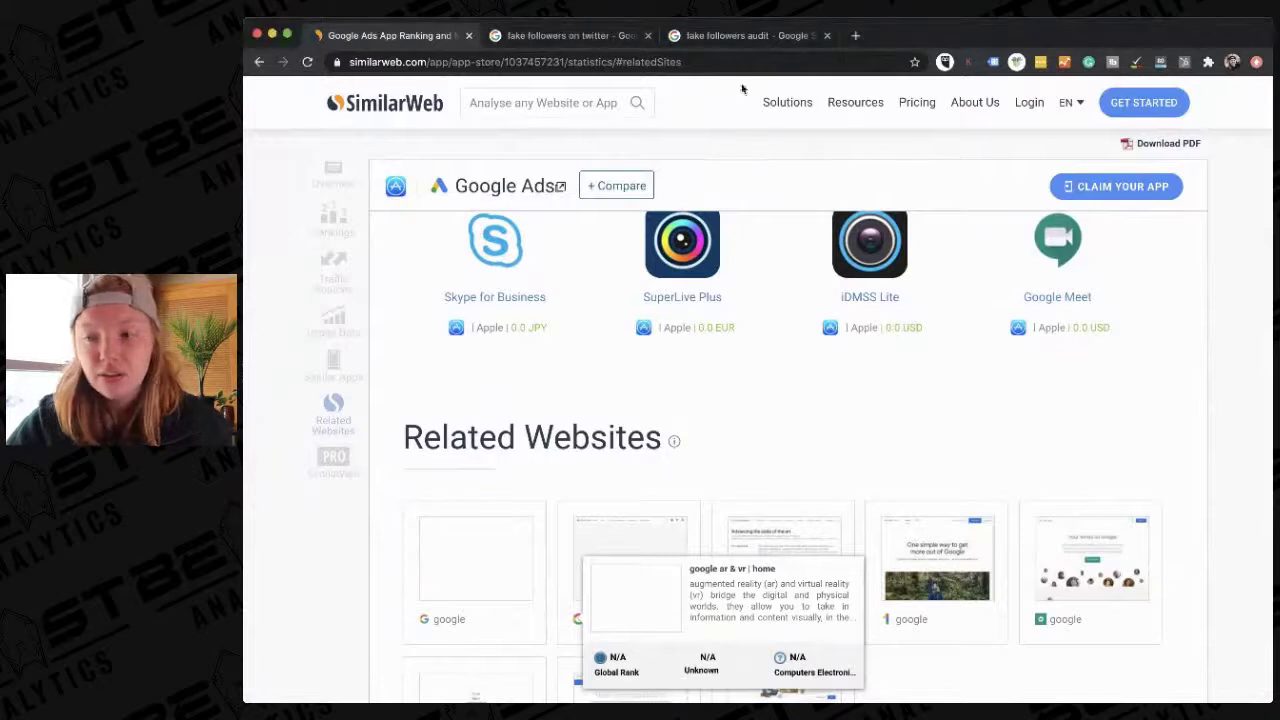
- Search for sparktoro.com and open its website analysis
click(534, 98)
text(s)
key(BackSpace)
text(sparktoro.com/)
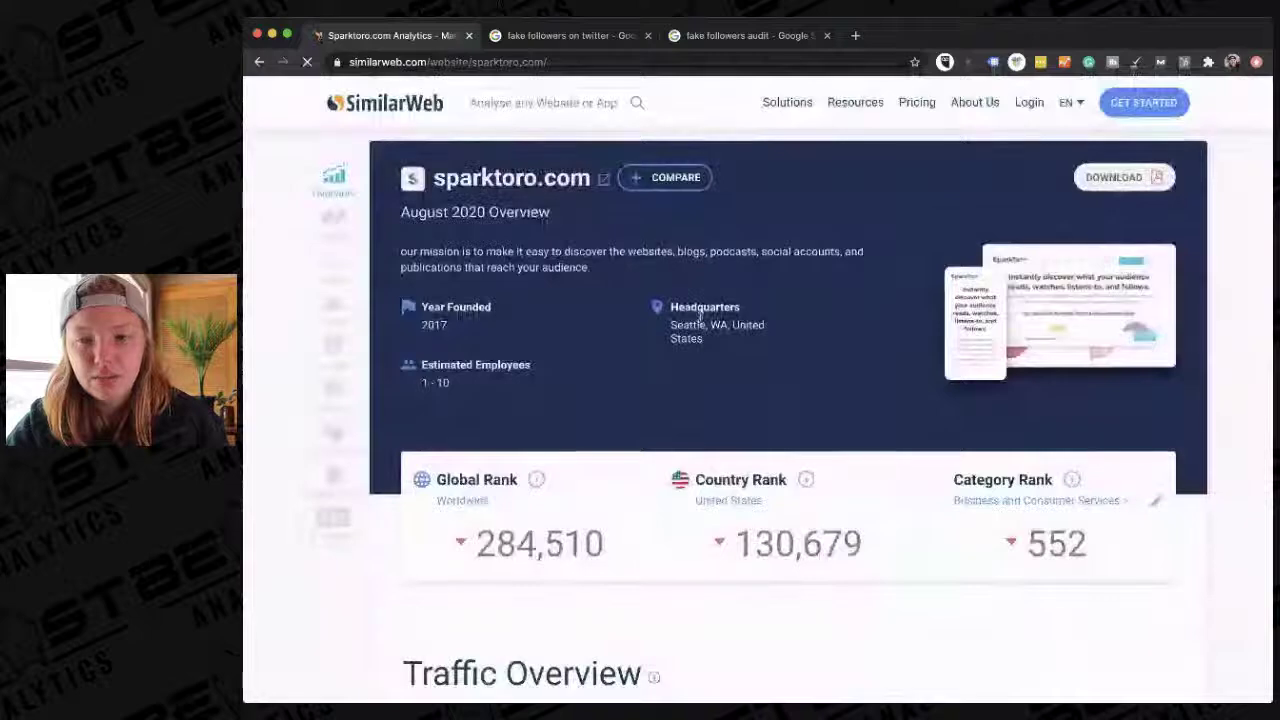
- Examine sparktoro.com's traffic overview, engagement figures and traffic by country
scroll(739, 524, down, 5)
scroll(739, 524, down, 3)
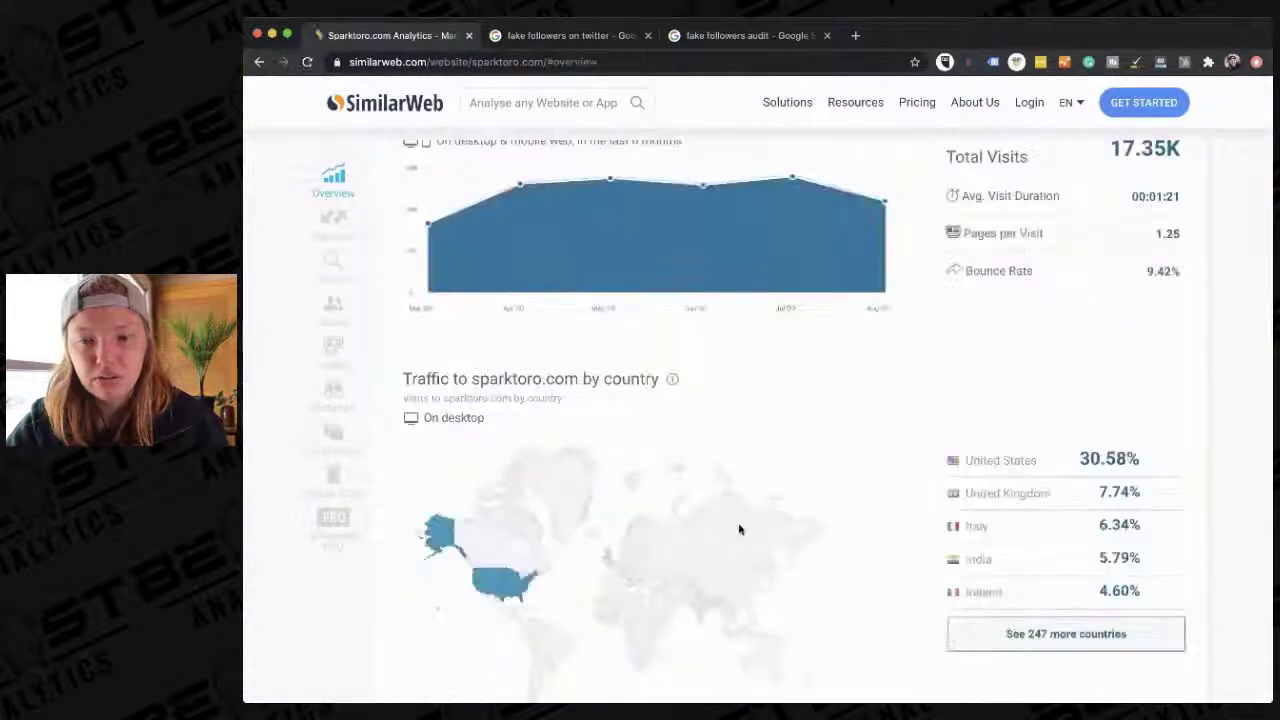
scroll(702, 281, up, 2)
scroll(702, 286, up, 1)
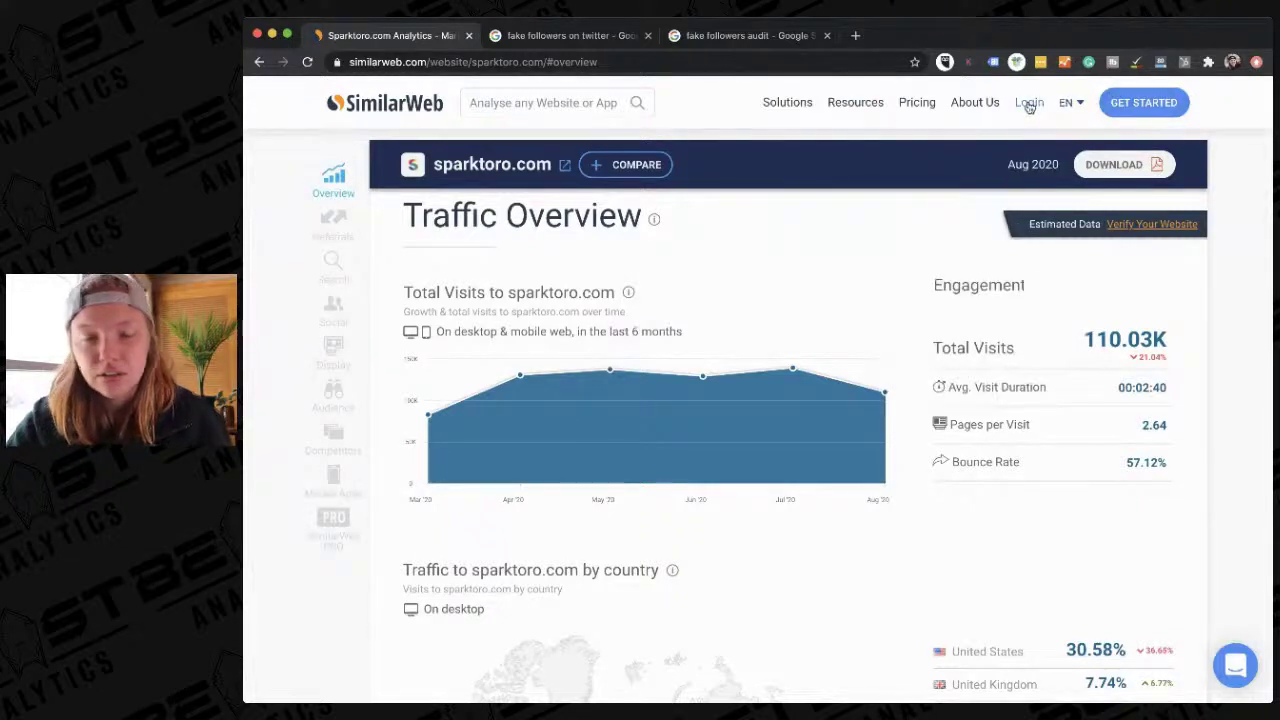
- Log in to the SimilarWeb account and review the features included in each available package
click(1029, 104)
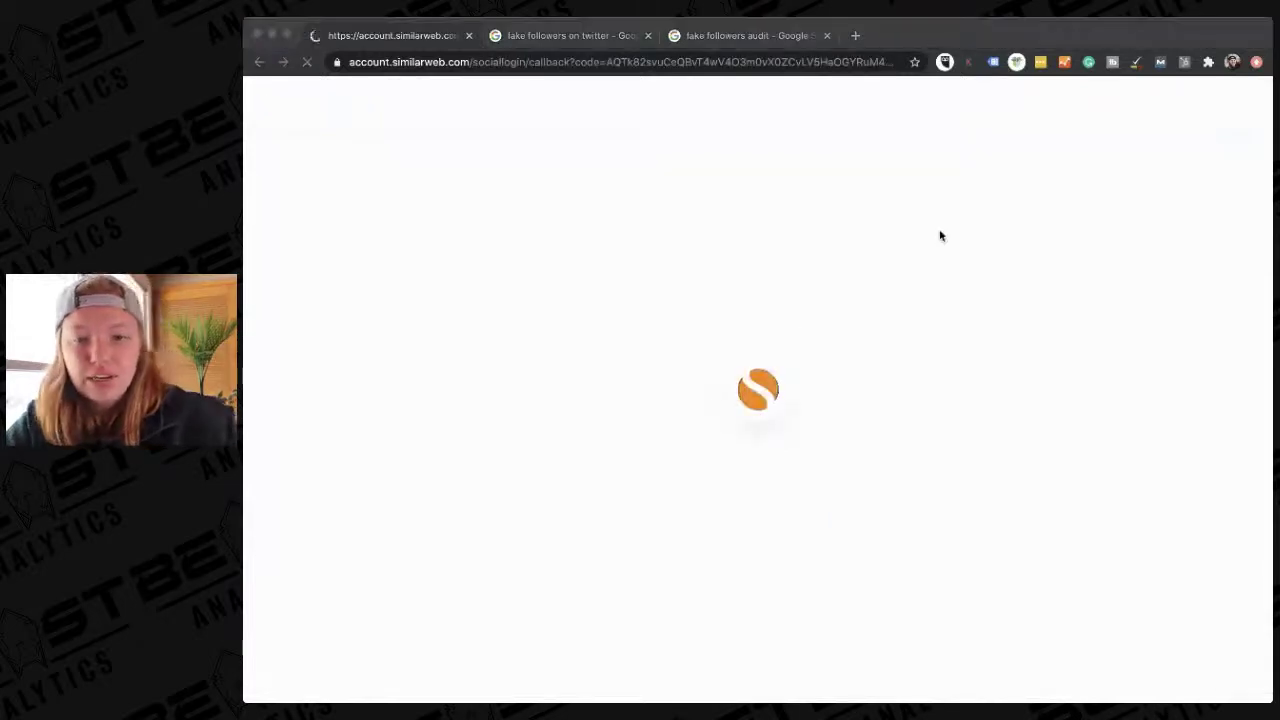
scroll(499, 440, down, 5)
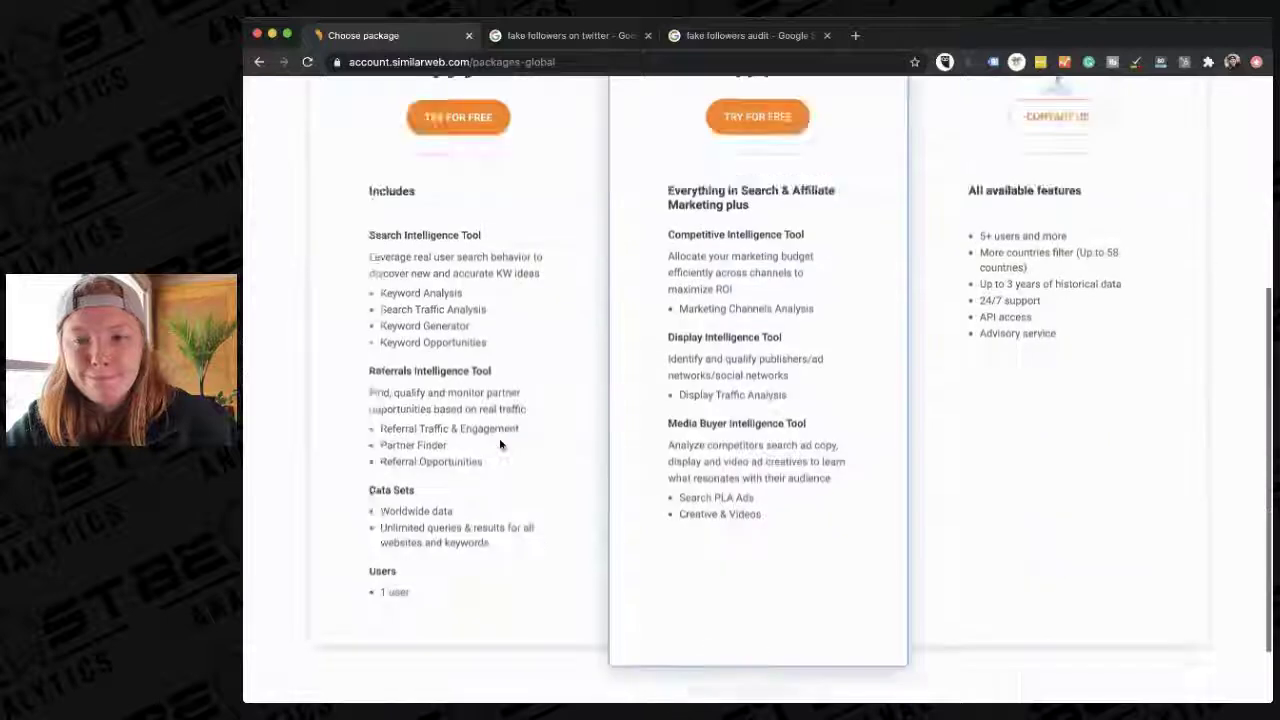
scroll(766, 580, up, 5)
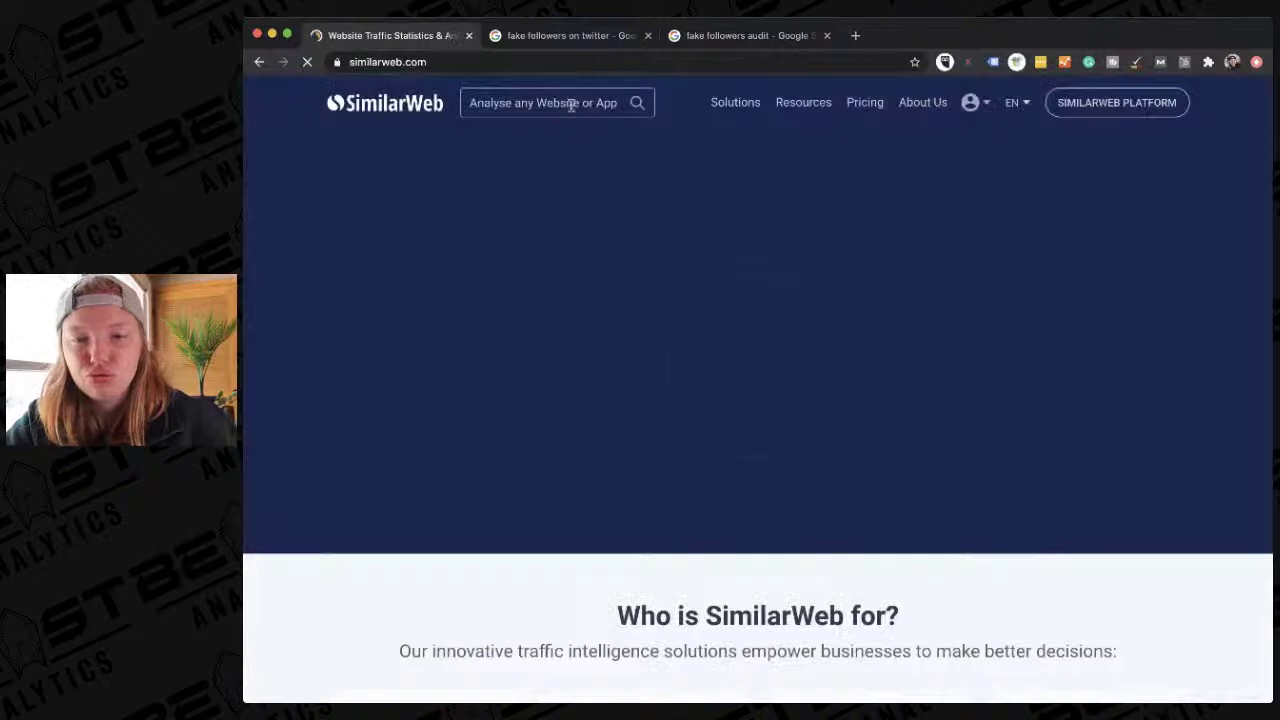
- Search for sparktoro, open the sparktoro.com website analysis and examine its country traffic and organic and paid keywords
click(570, 103)
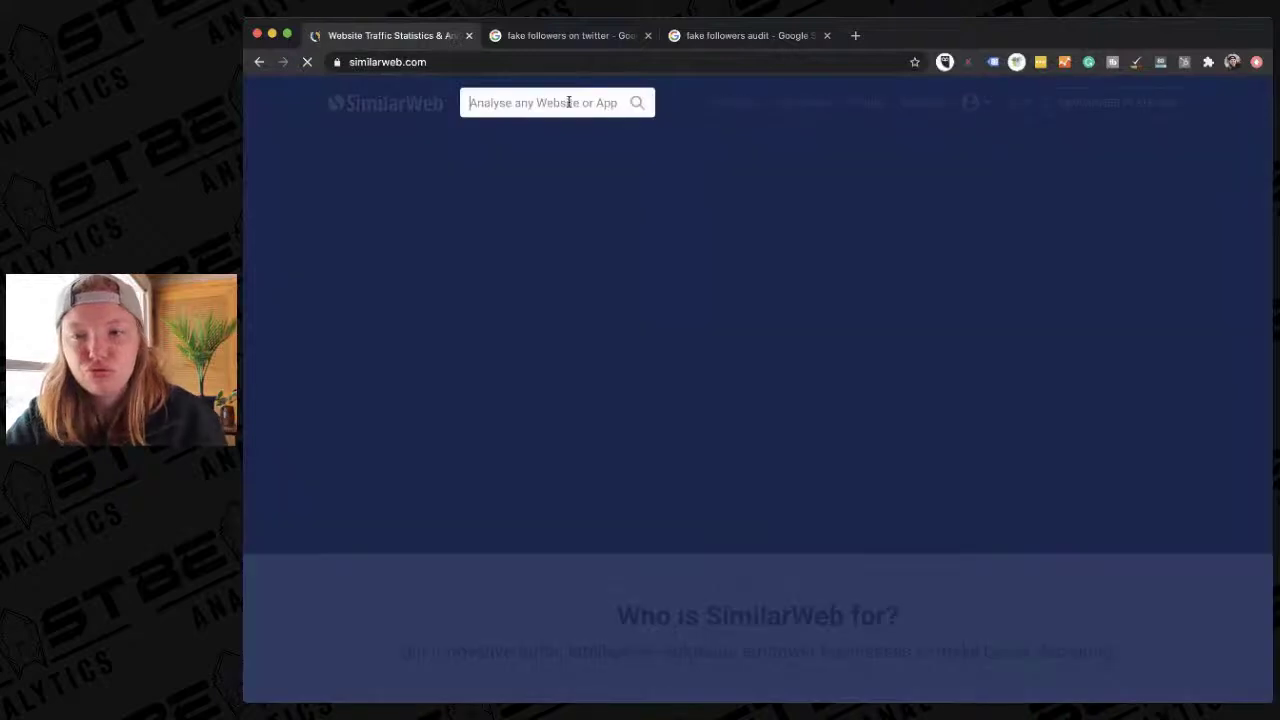
text(sparktoro)
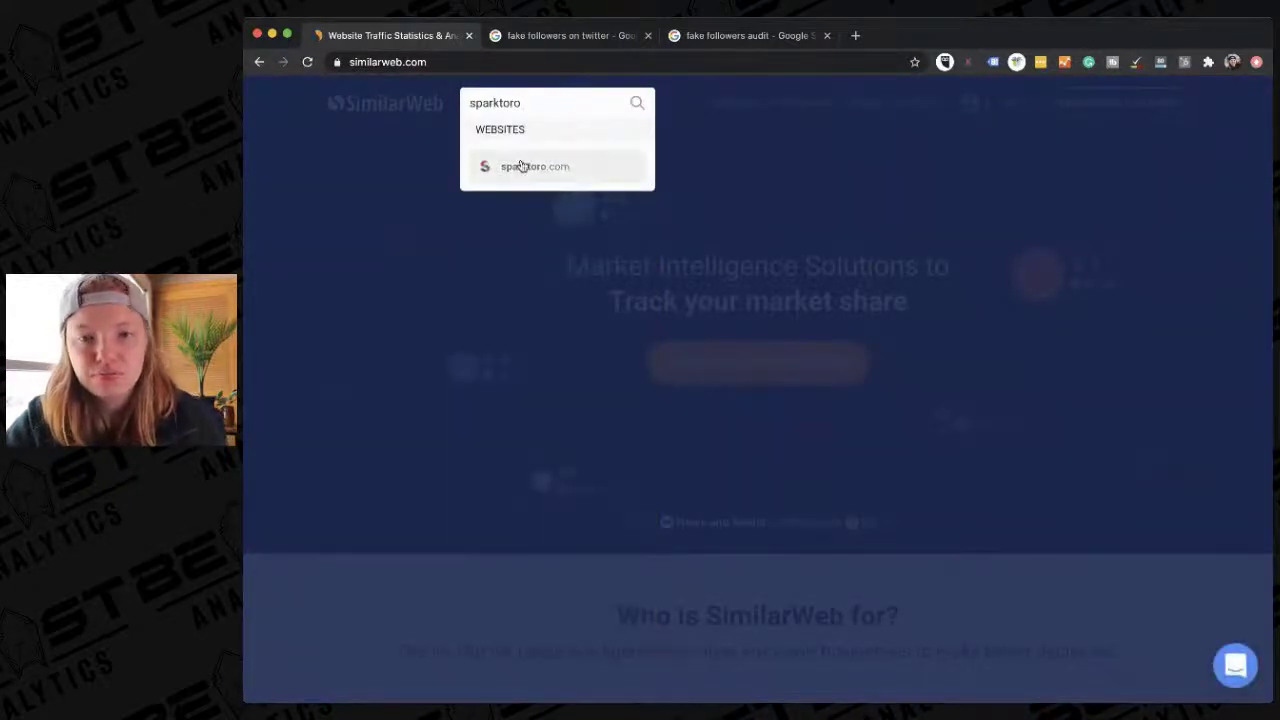
scroll(607, 357, down, 6)
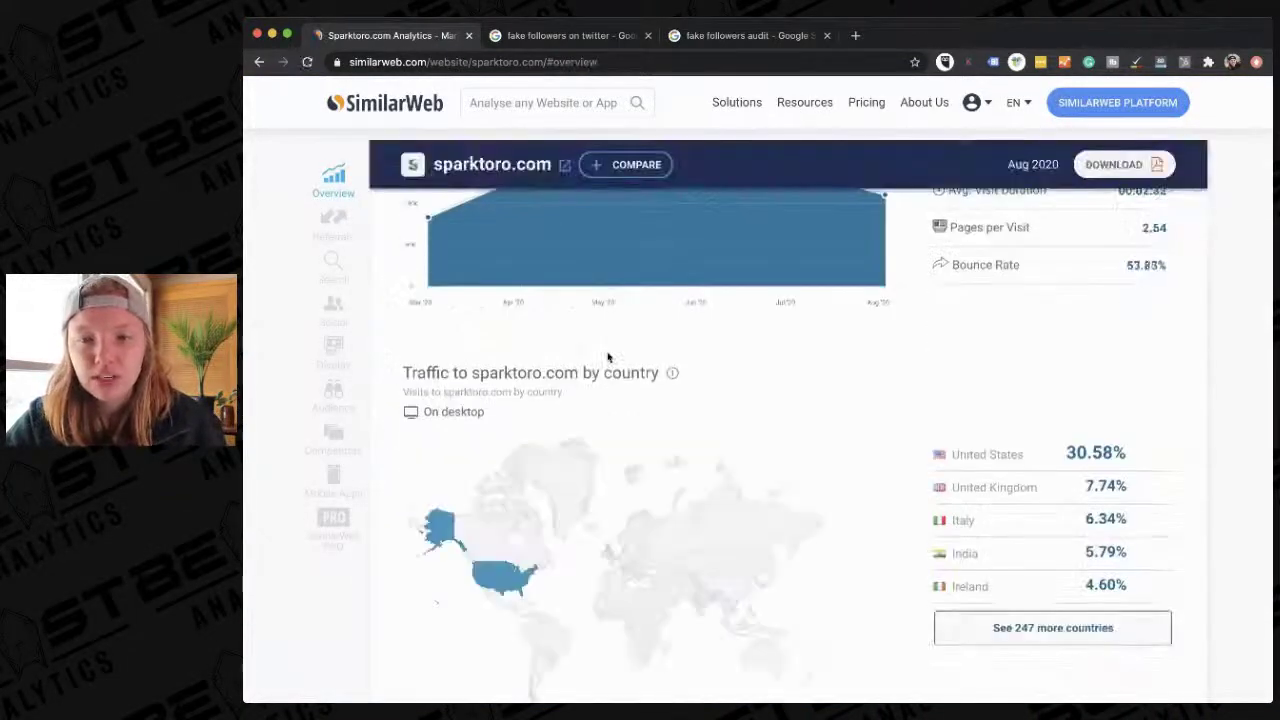
scroll(607, 357, down, 6)
scroll(607, 357, down, 5)
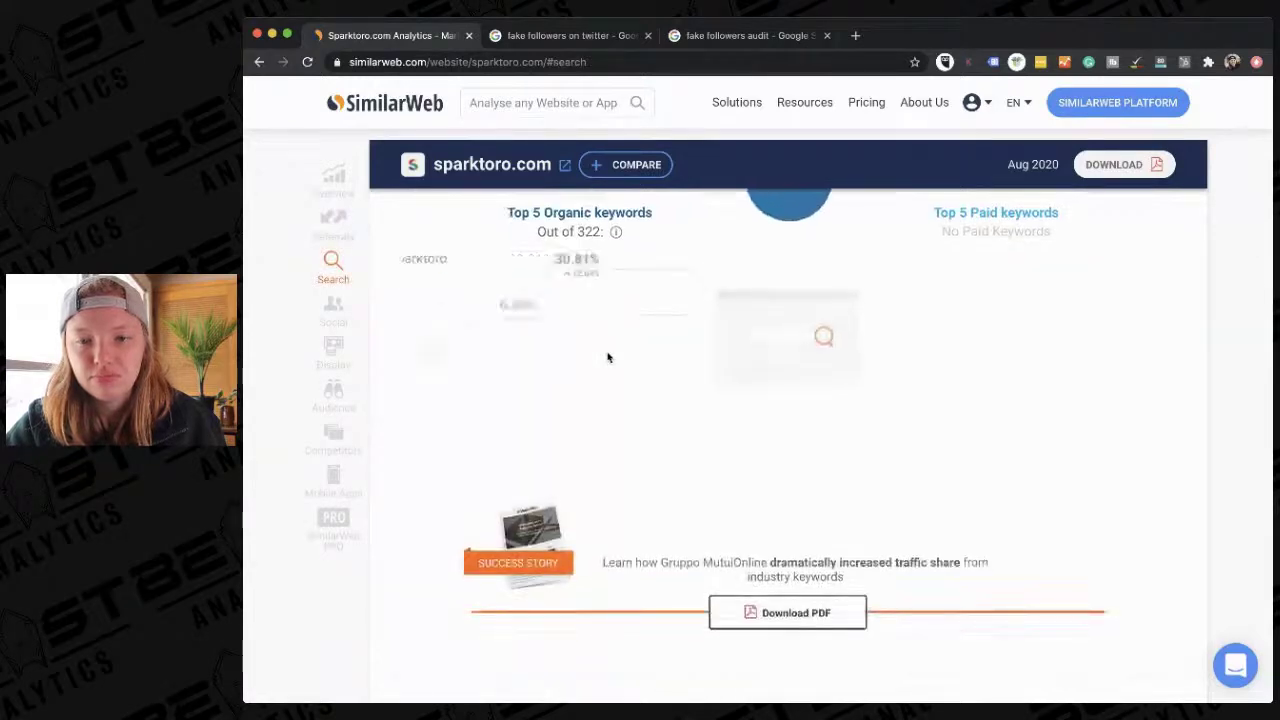
scroll(607, 357, down, 3)
- Try to download the sparktoro.com analysis, and examine its display advertising and audience interests sections
click(1114, 166)
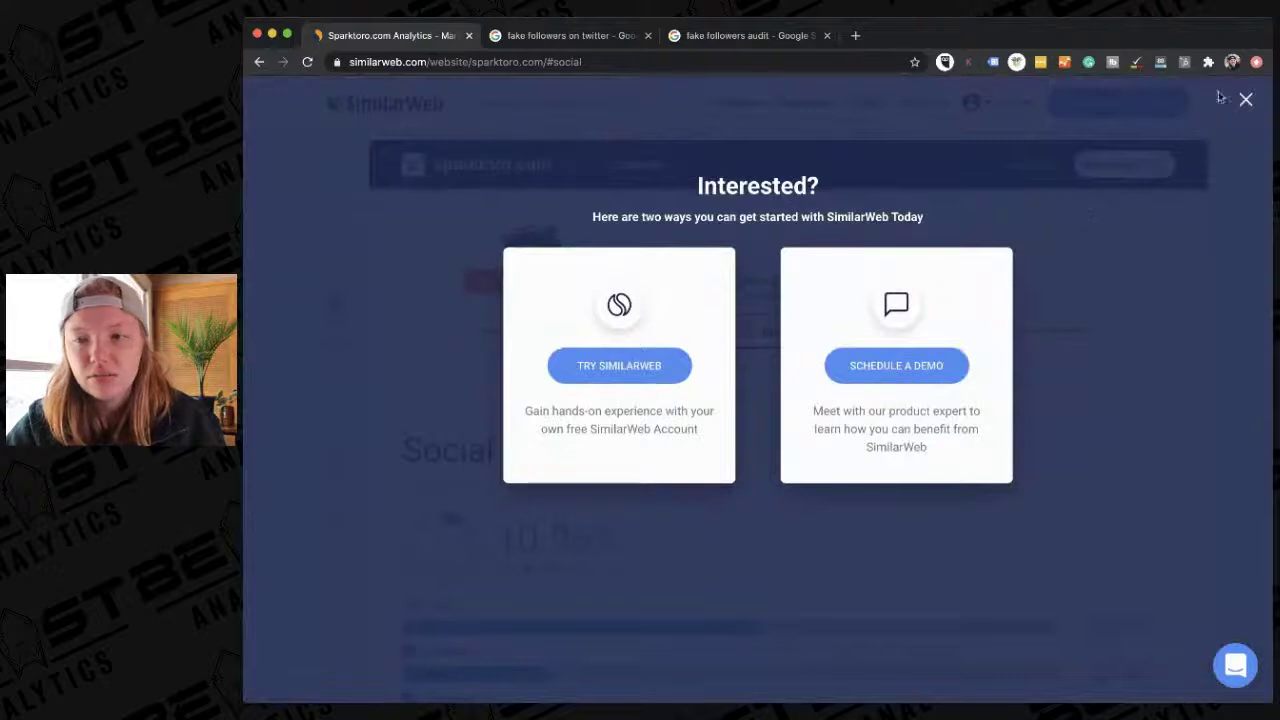
click(1246, 101)
scroll(995, 491, down, 15)
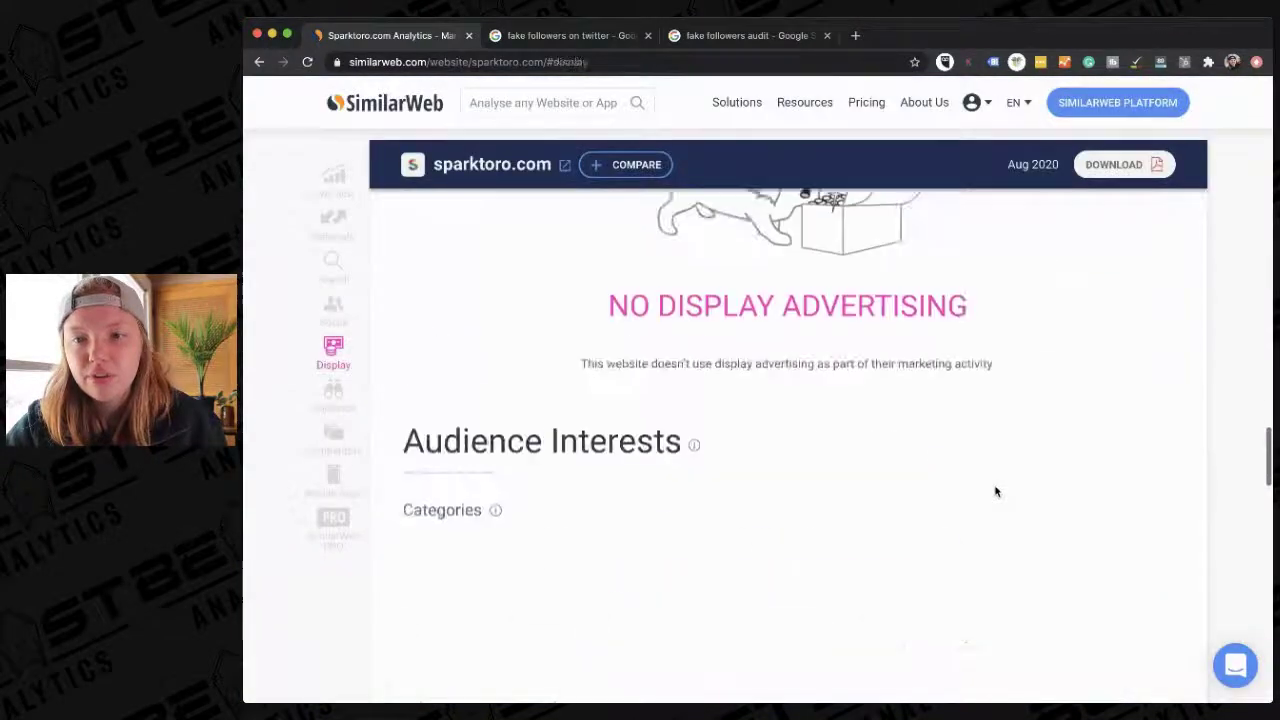